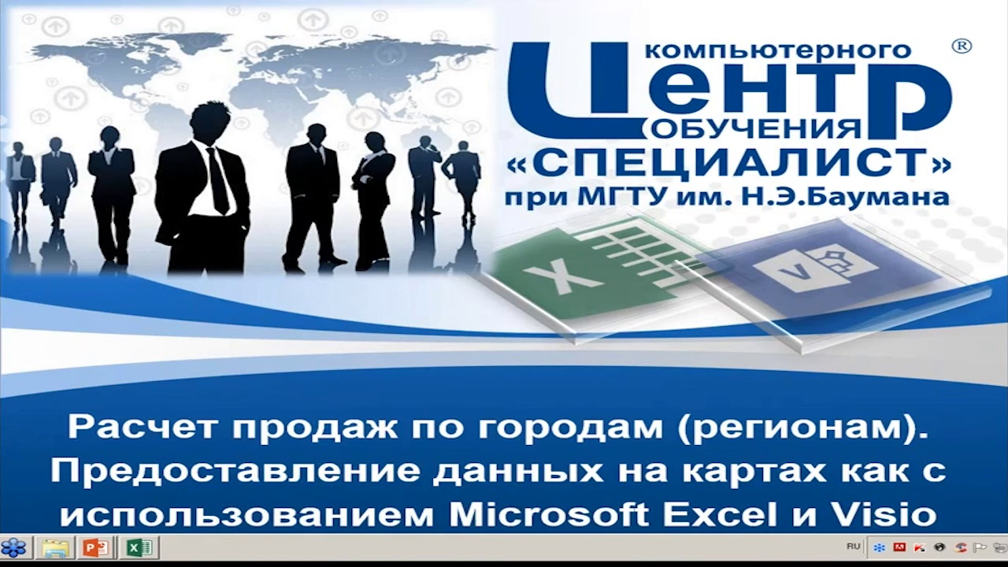
Step: Start the full-screen slide show with F5 from the title slide and reach the instructor slide
{"action": "key", "text": "F5"}
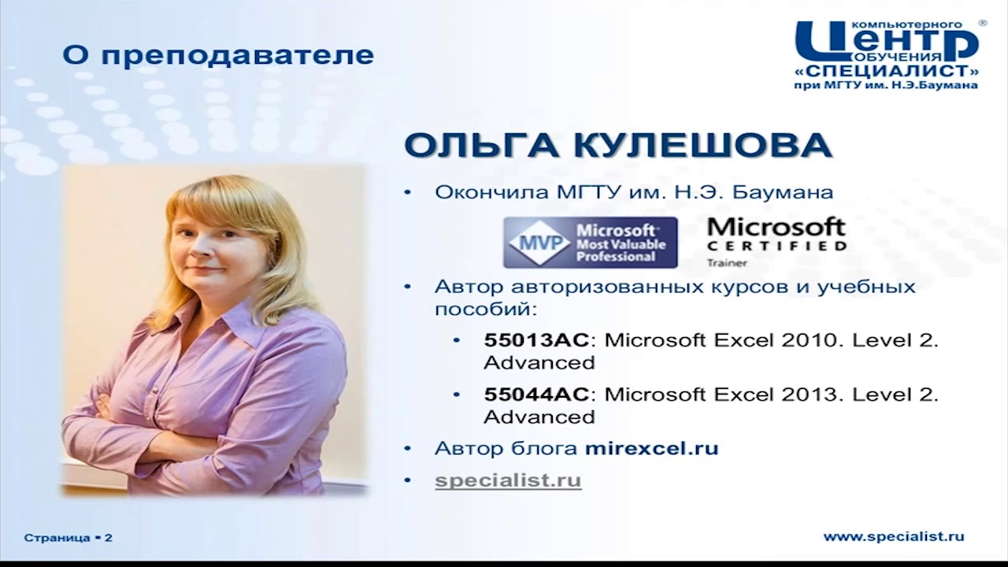
Step: Advance the slide show to slide 3, 'Используемые инструменты'
{"action": "key", "text": "Right"}
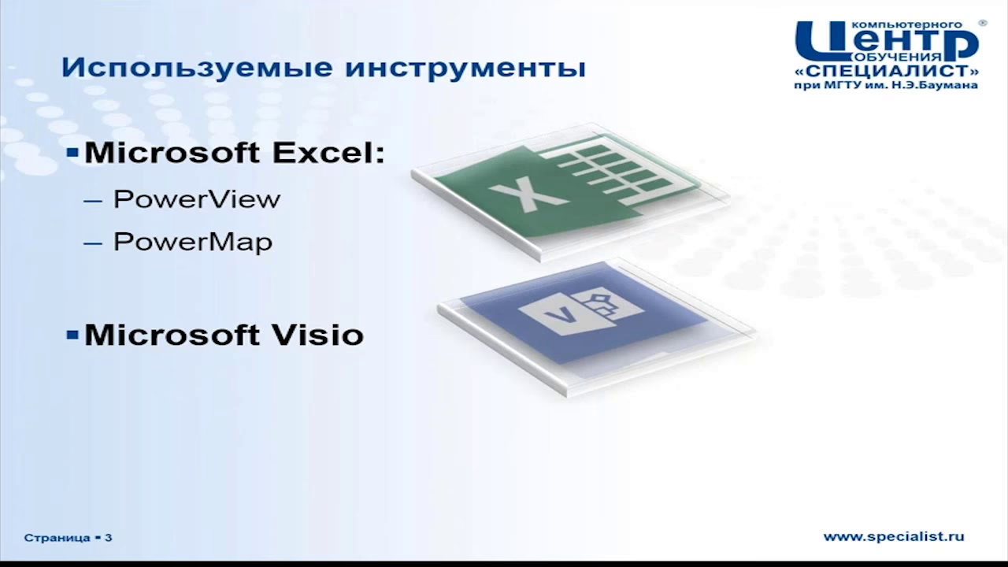
Step: Switch from the slide show to the Excel workbook with the 'Источник для PV' sheet
{"action": "key", "text": "alt+Tab"}
{"action": "key", "text": "alt+Tab"}
{"action": "key", "text": "alt+Tab"}
{"action": "key", "text": "alt+Tab"}
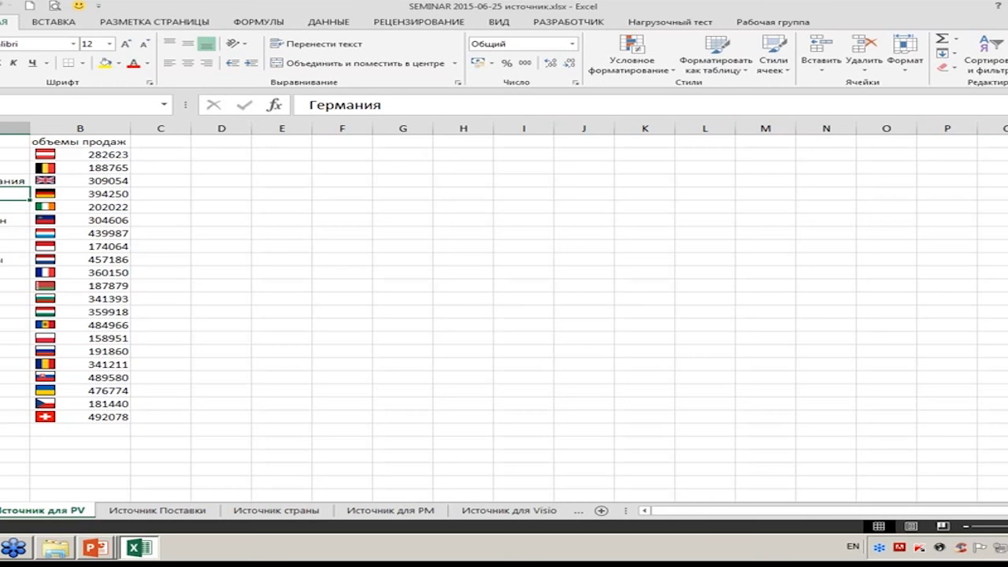
Step: Format the country sales range A1:B22 as a grey light-style table with headers
{"action": "key", "text": "Down"}
{"action": "key", "text": "Down"}
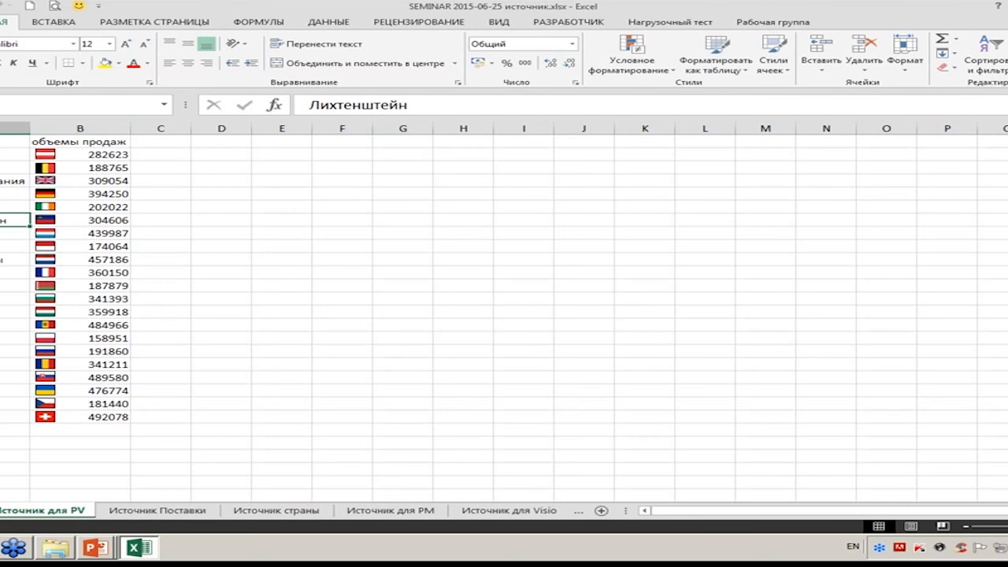
{"action": "left_click", "coordinate": [745, 74]}
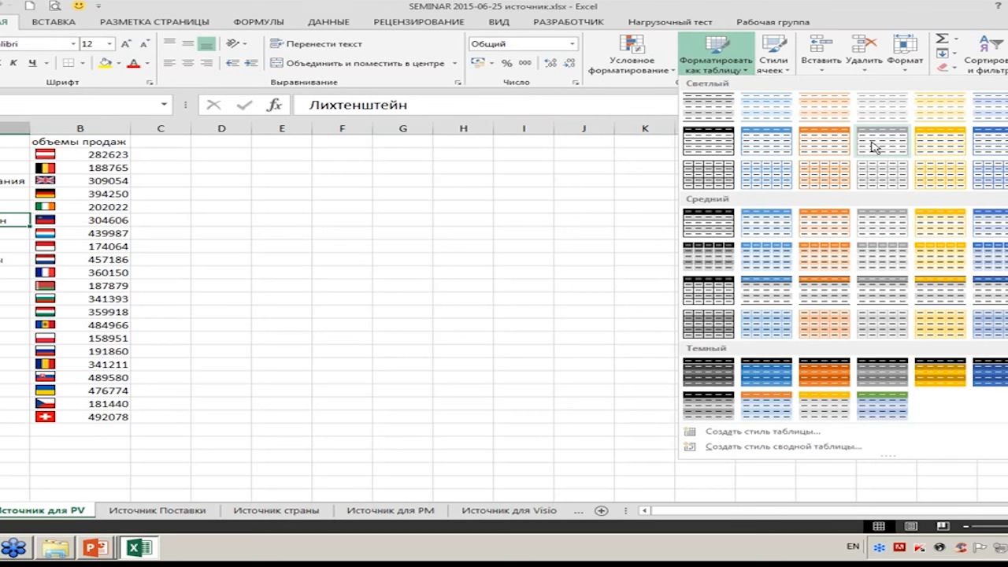
{"action": "left_click", "coordinate": [873, 147]}
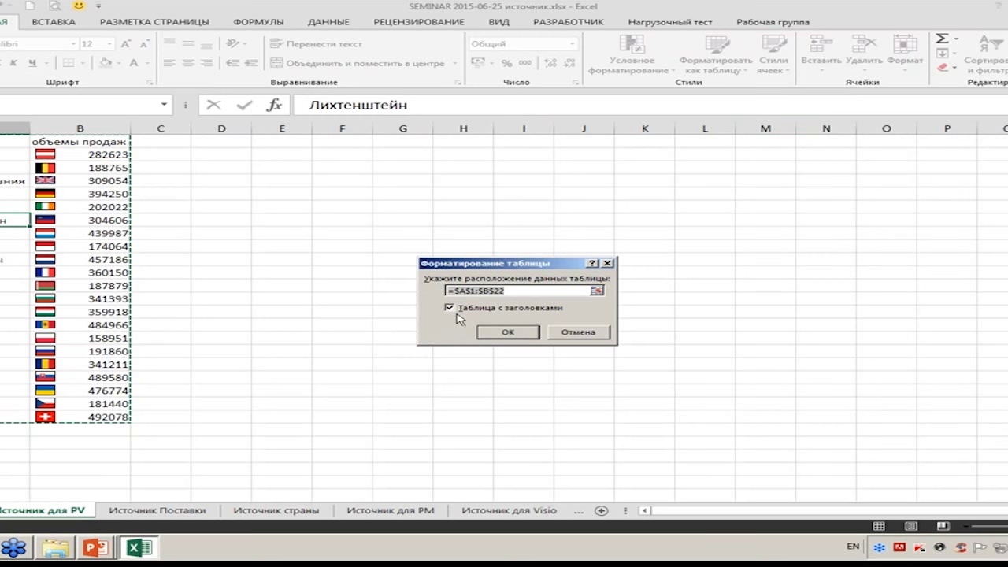
{"action": "left_click", "coordinate": [503, 331]}
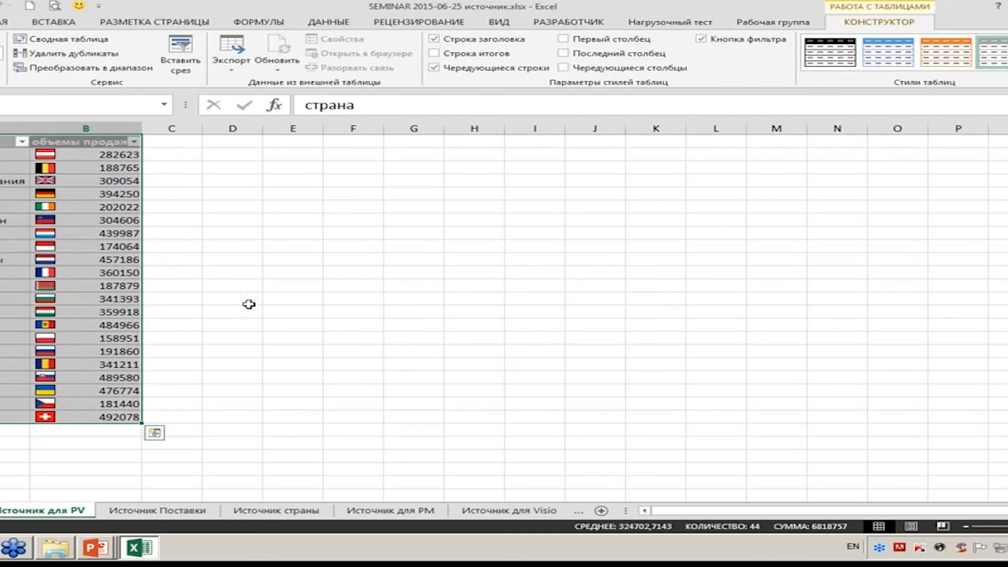
{"action": "left_click", "coordinate": [127, 285]}
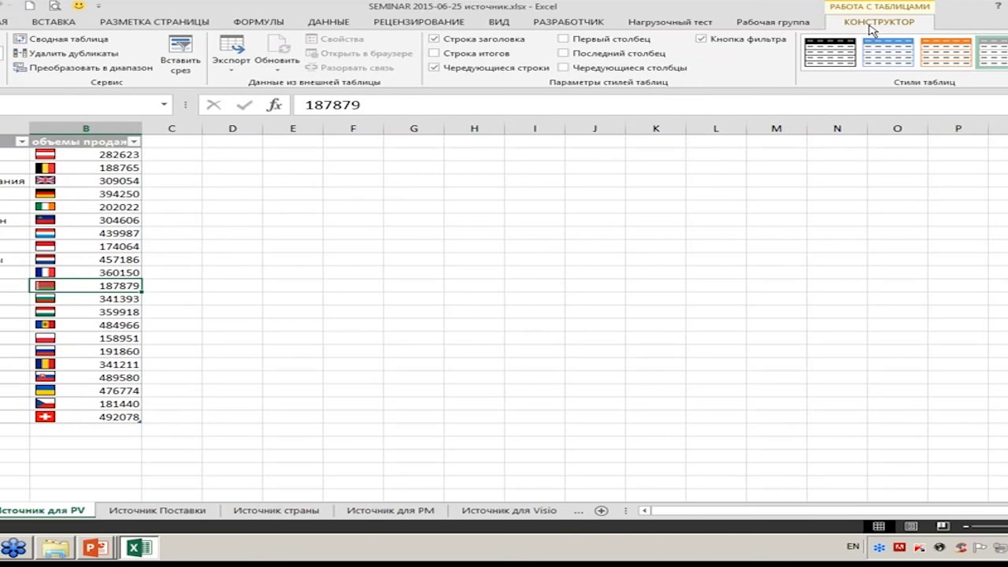
Step: Turn on Banded Columns for the country sales table
{"action": "left_click", "coordinate": [610, 69]}
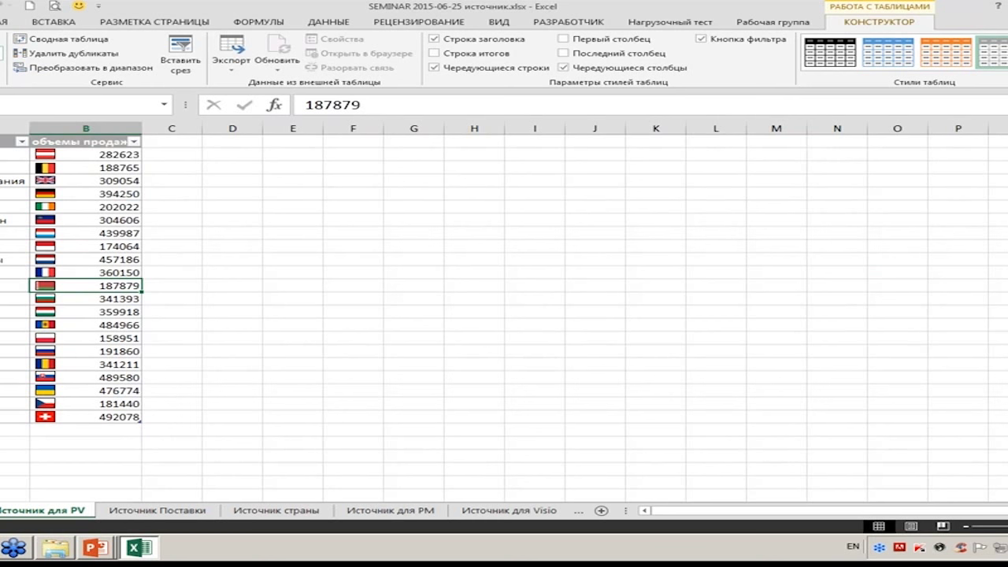
{"action": "key", "text": "alt+shift"}
Step: Insert a Power View report from the Insert tab's Reports group
{"action": "left_click", "coordinate": [53, 22]}
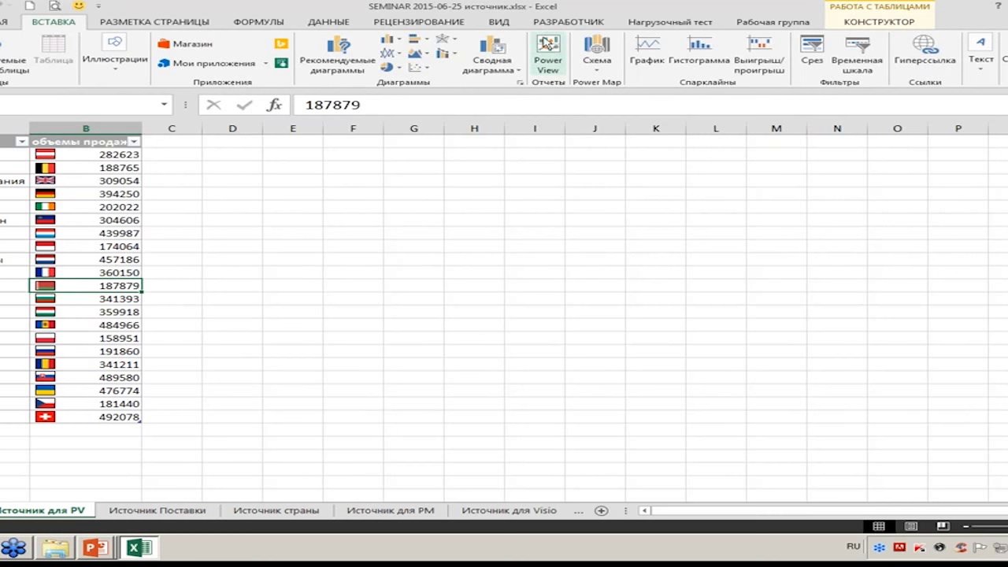
{"action": "left_click", "coordinate": [549, 63]}
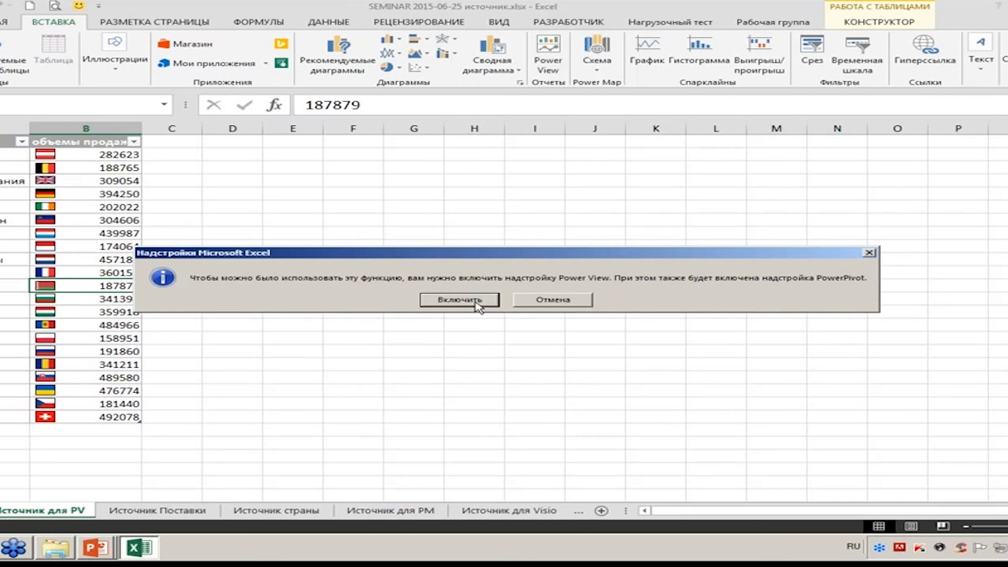
Step: Enable the Power View add-in, creating the Power View1 sheet with страна and объемы продаж
{"action": "left_click", "coordinate": [474, 301]}
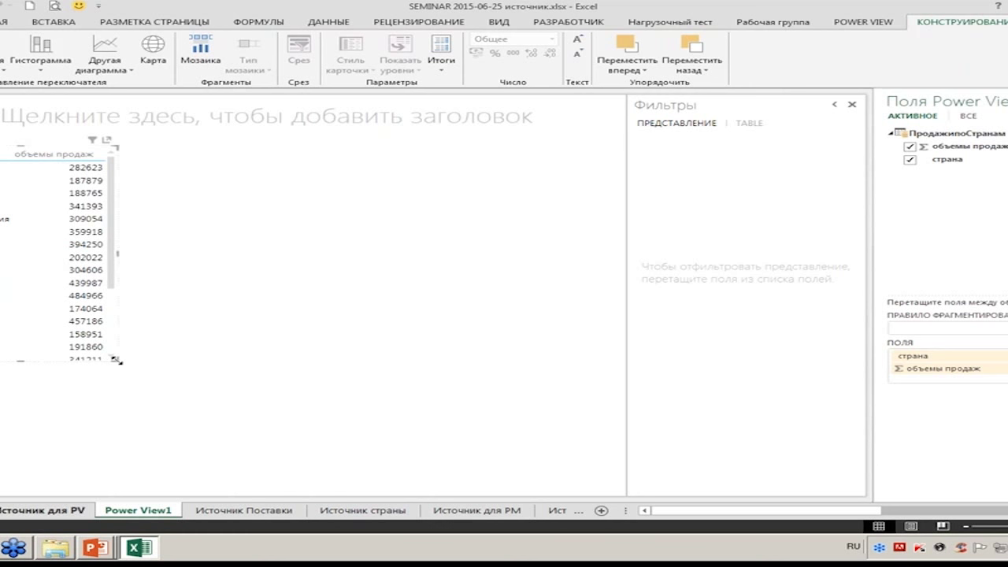
Step: Resize the Power View1 table so all country rows and the 6818757 total show
{"action": "left_click_drag", "start_coordinate": [115, 360], "coordinate": [151, 463]}
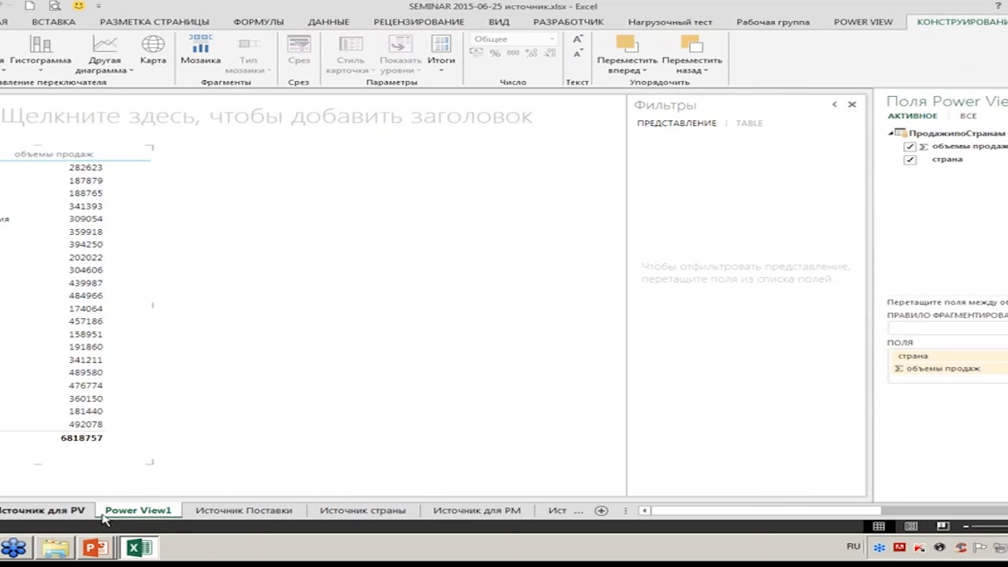
Step: Switch between Power View1 and Источник для PV, visiting the File page, ending on Источник для PV
{"action": "left_click", "coordinate": [62, 514]}
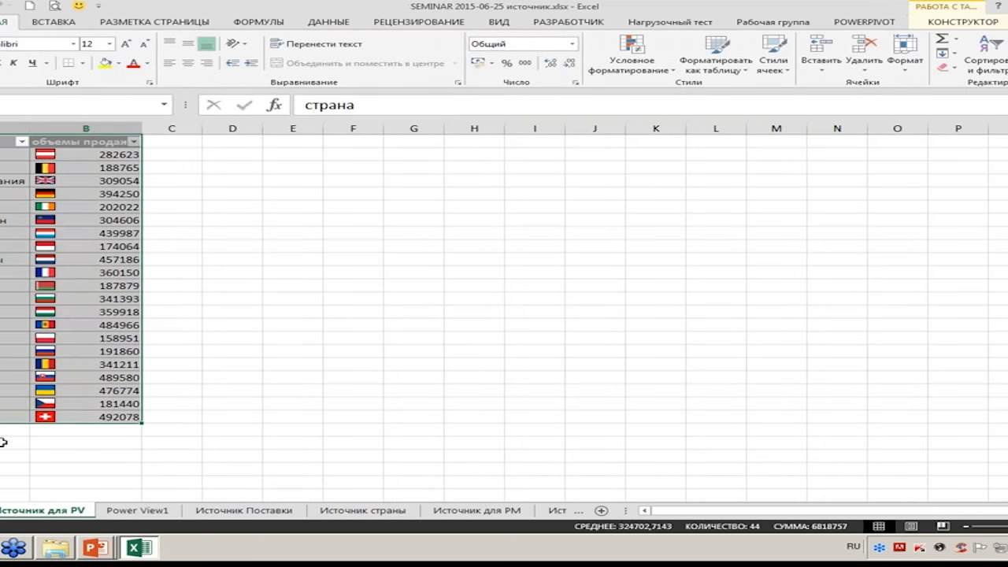
{"action": "left_click", "coordinate": [138, 510]}
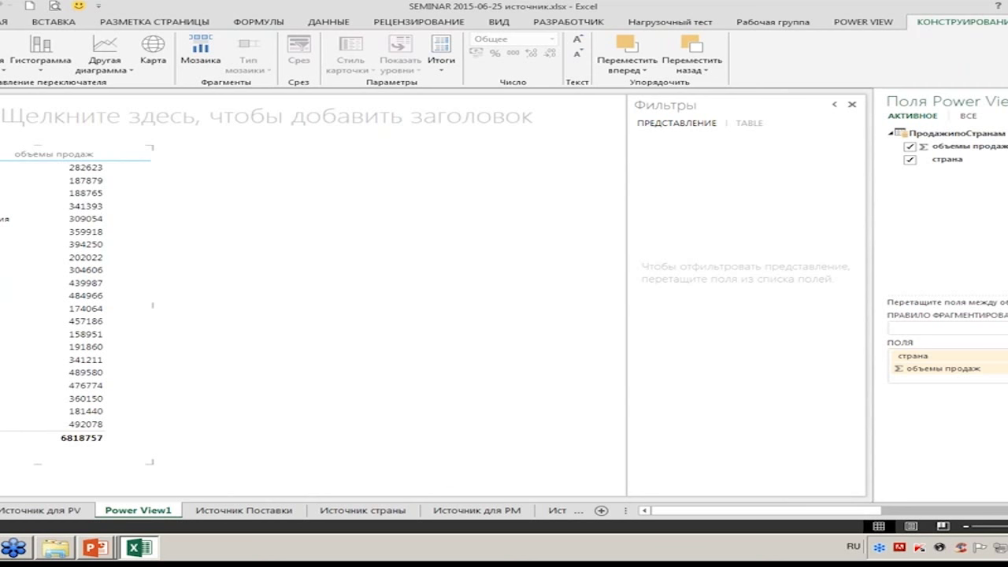
{"action": "key", "text": "alt+f"}
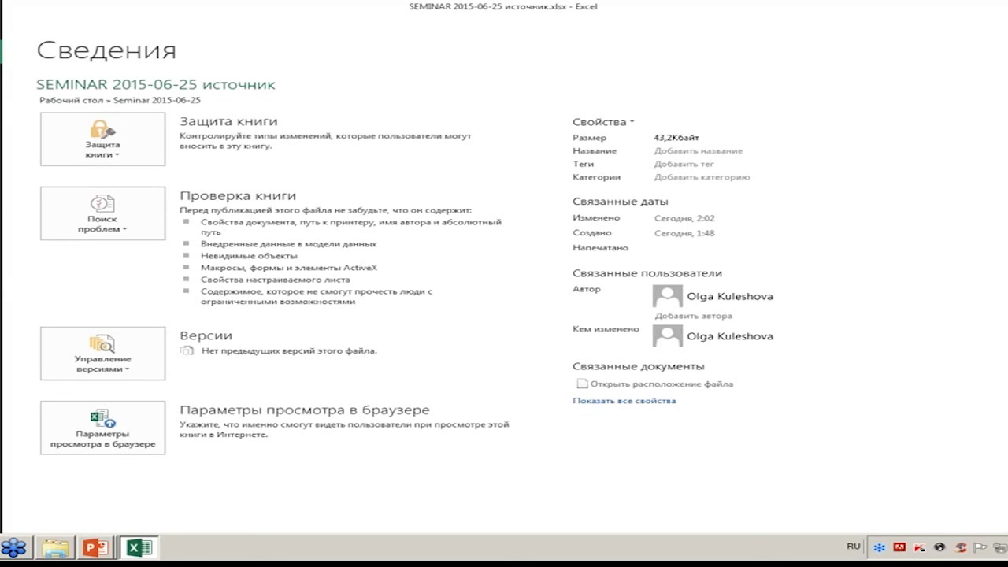
{"action": "key", "text": "Escape"}
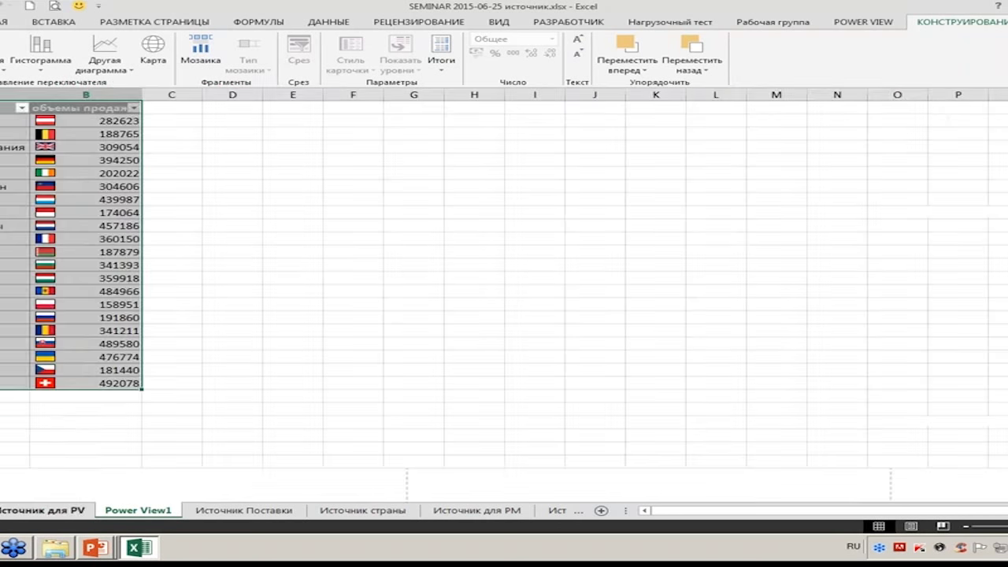
{"action": "left_click", "coordinate": [86, 206]}
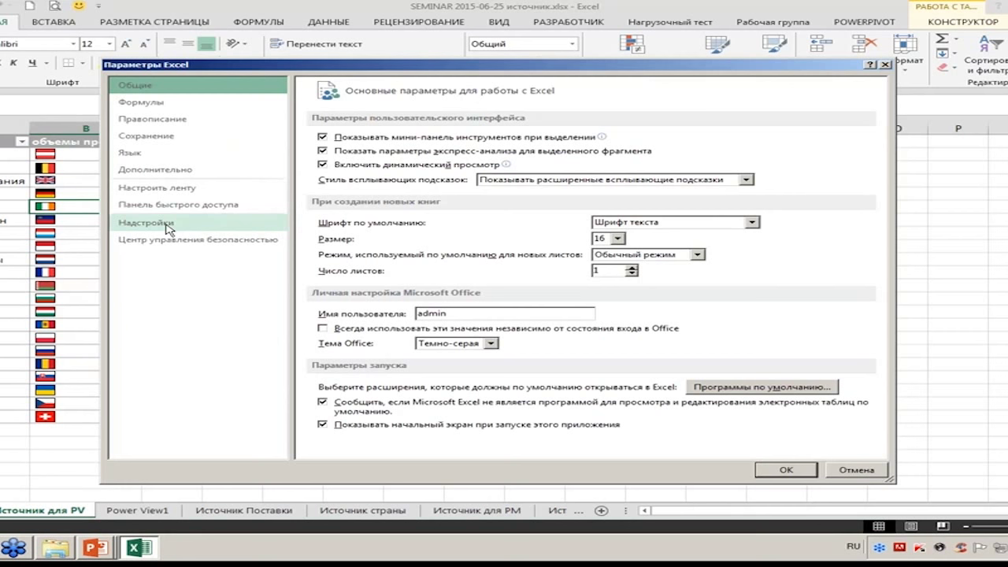
Step: Open the Add-ins page of Excel Options and set Manage to COM Add-ins
{"action": "left_click", "coordinate": [166, 226]}
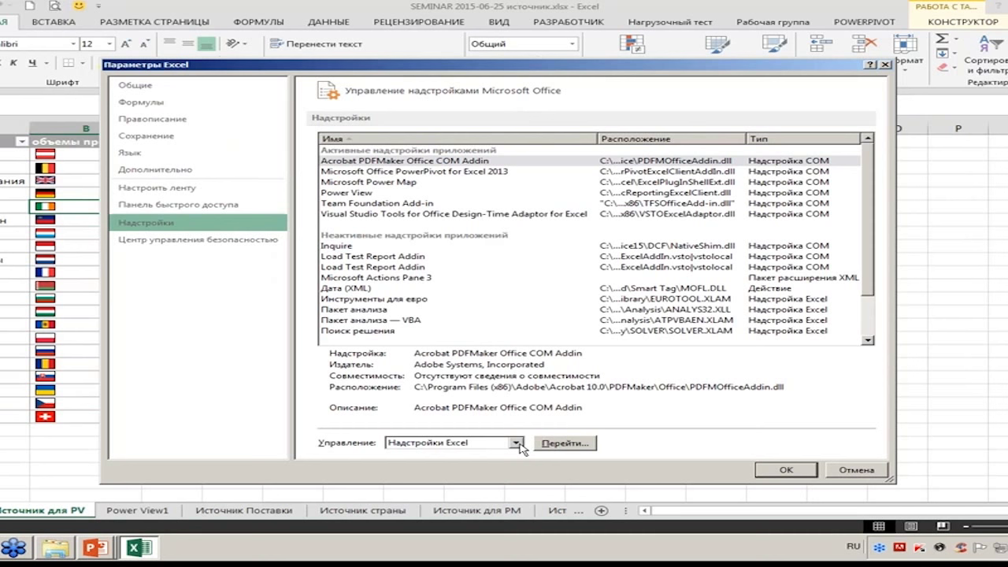
{"action": "left_click", "coordinate": [517, 443]}
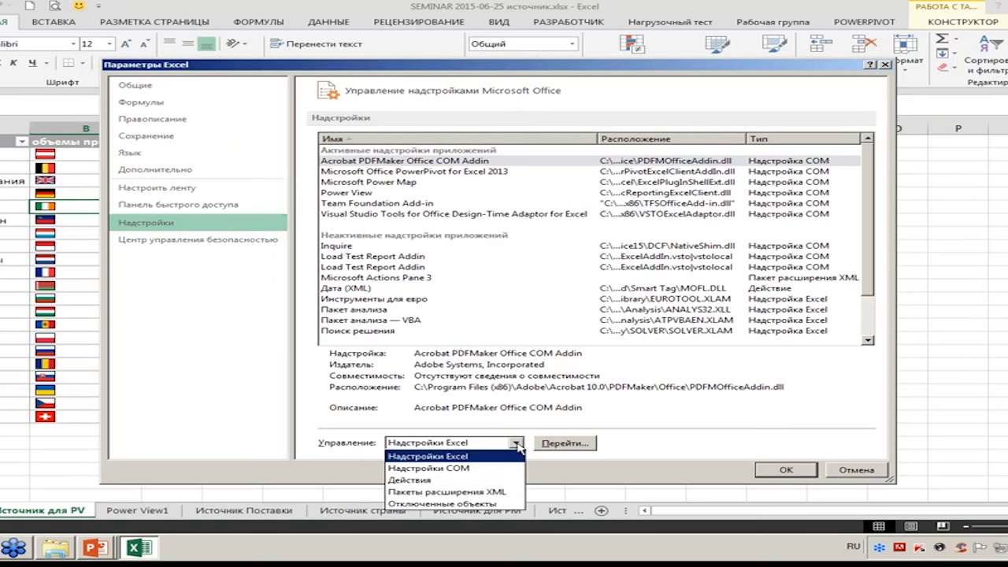
{"action": "left_click", "coordinate": [485, 469]}
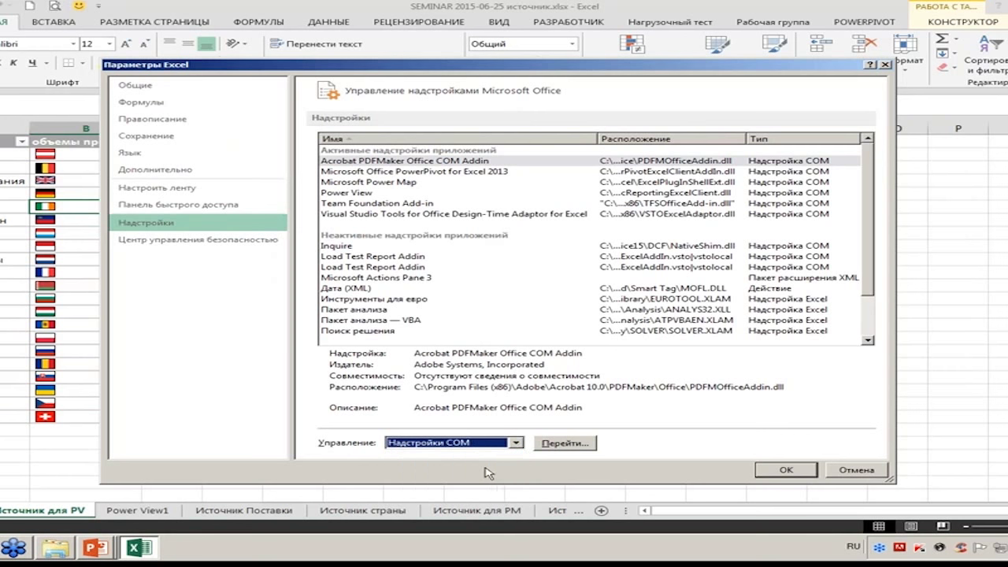
Step: Review the COM Add-ins list with PowerPivot, Power Map and Power View ticked, then close it
{"action": "left_click", "coordinate": [565, 443]}
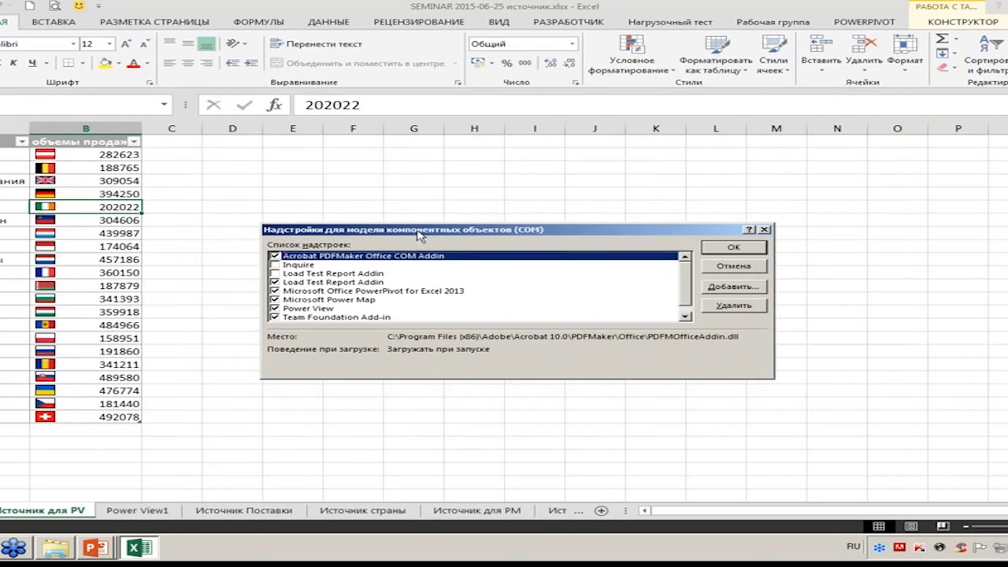
{"action": "left_click_drag", "start_coordinate": [412, 235], "coordinate": [376, 179]}
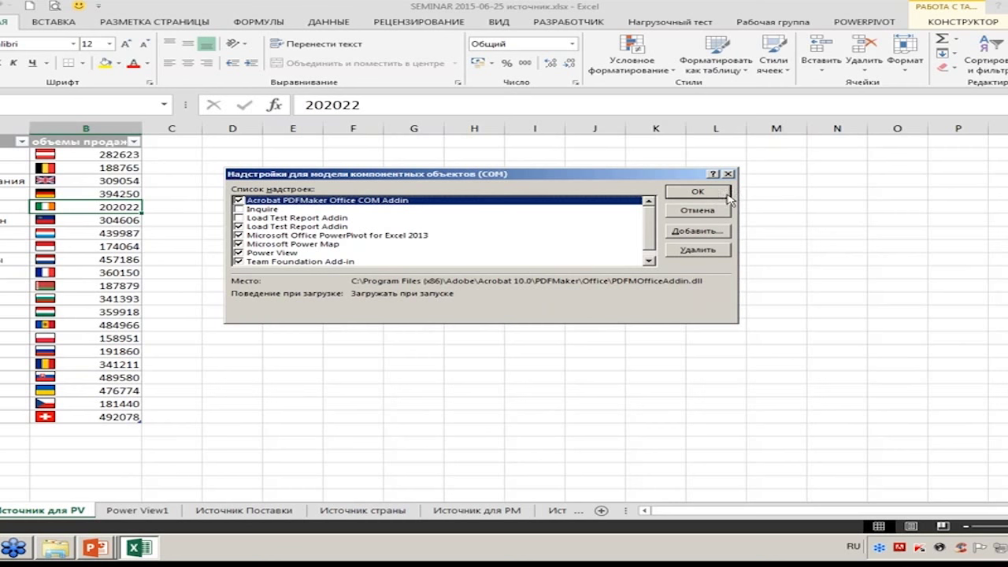
{"action": "left_click", "coordinate": [727, 193]}
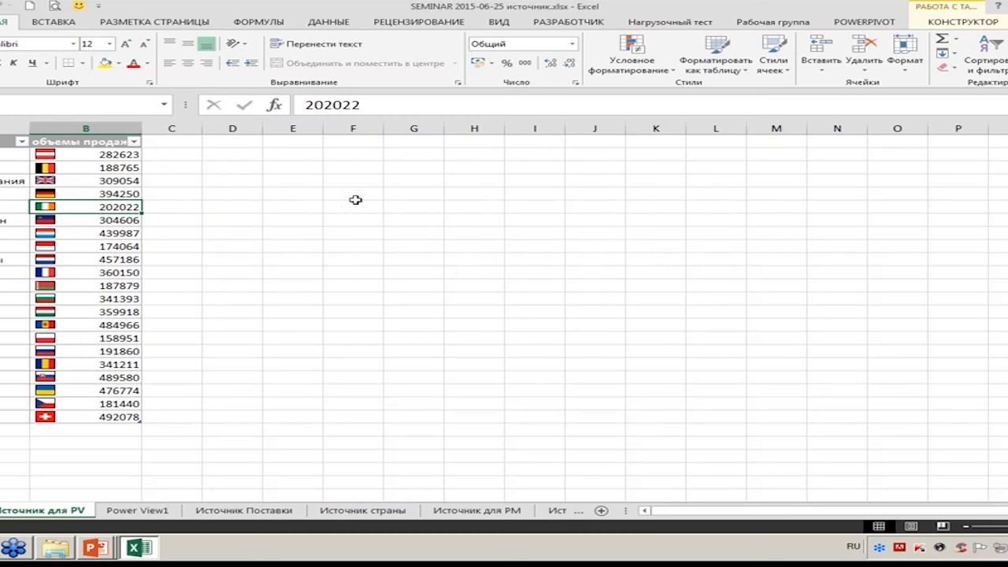
Step: Go from the Источник для PV sheet back to the Power View1 report sheet
{"action": "left_click", "coordinate": [186, 210]}
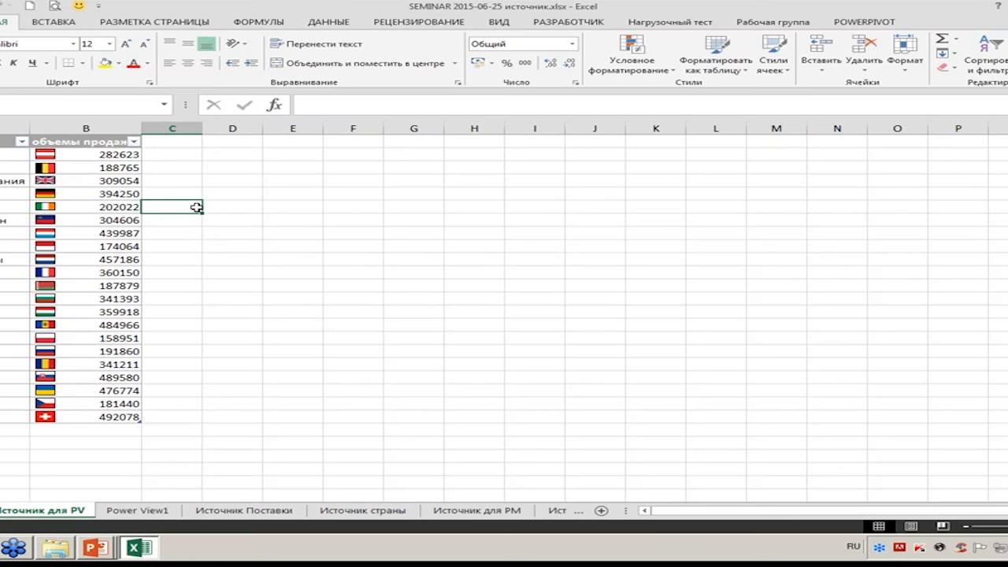
{"action": "left_click", "coordinate": [148, 512]}
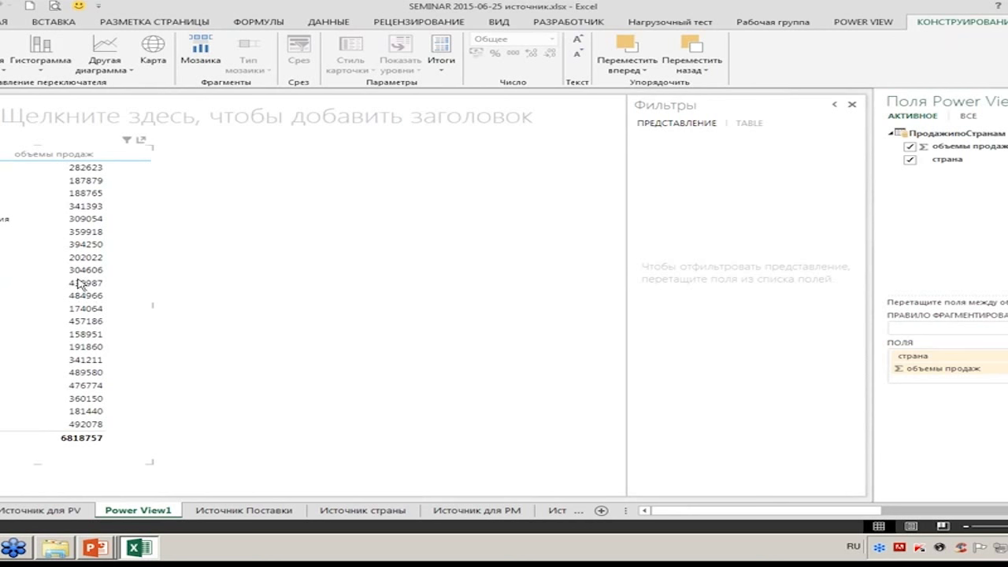
Step: Paste the copied страна and объемы продаж table onto the Power View1 canvas and select it
{"action": "right_click", "coordinate": [91, 165]}
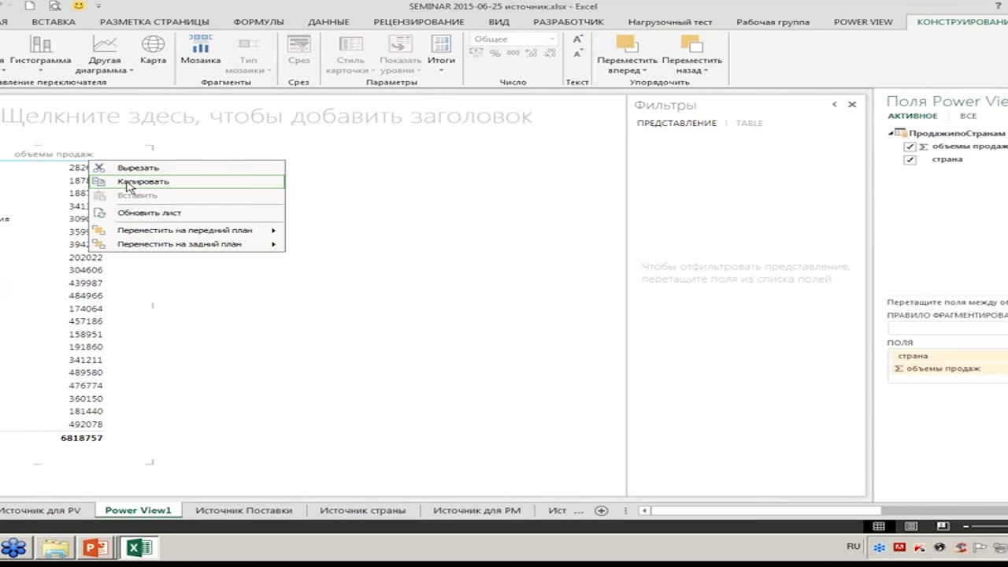
{"action": "left_click", "coordinate": [127, 185]}
{"action": "right_click", "coordinate": [251, 169]}
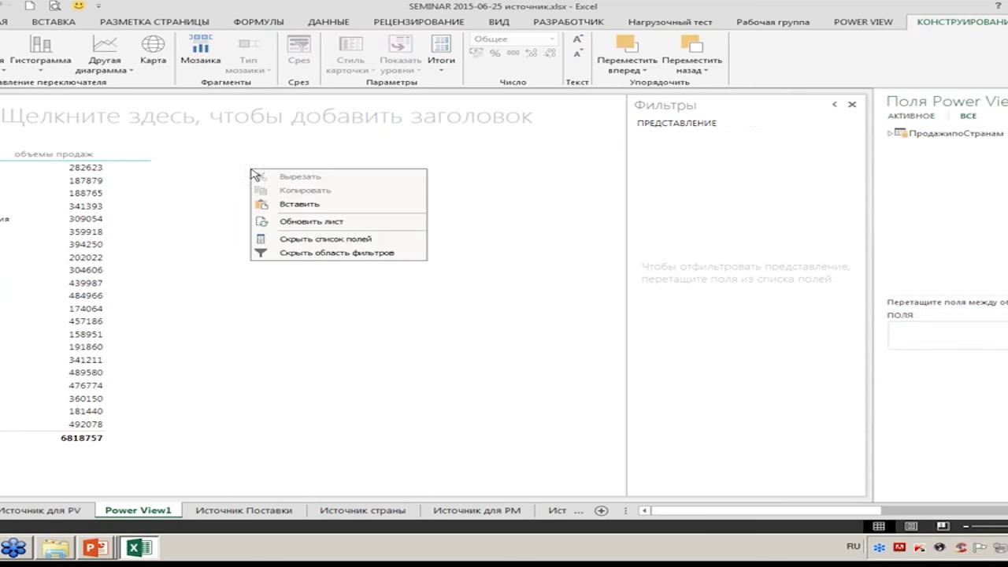
{"action": "left_click", "coordinate": [269, 205]}
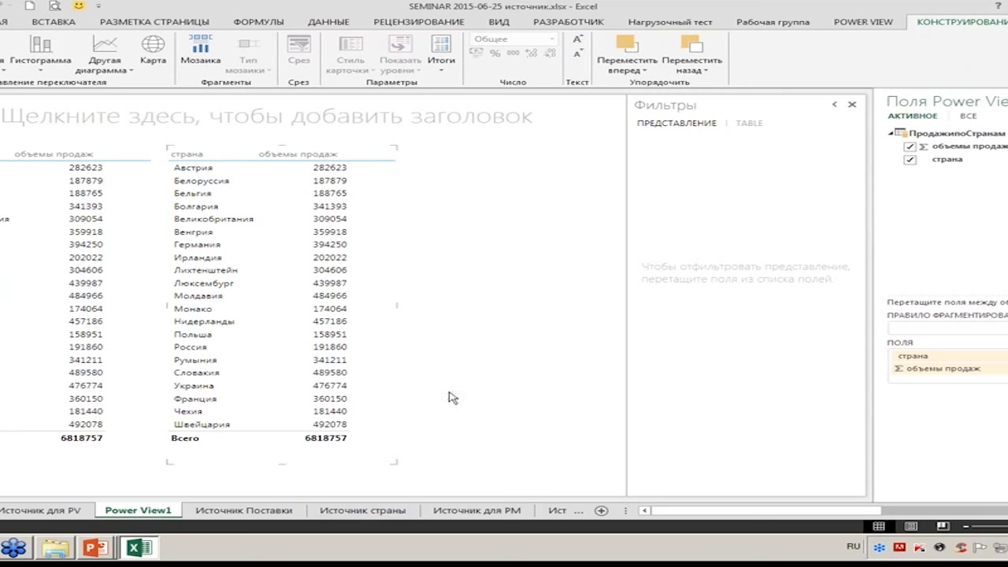
{"action": "mouse_move", "coordinate": [282, 303]}
{"action": "left_click", "coordinate": [315, 218]}
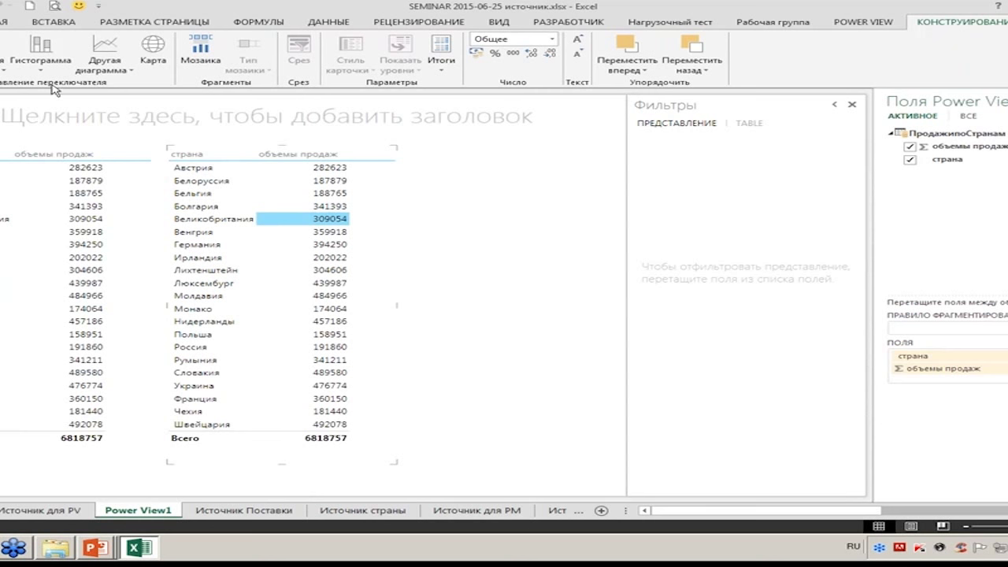
Step: Convert the pasted table into a Карта visual and allow Bing to geocode the countries
{"action": "left_click", "coordinate": [154, 51]}
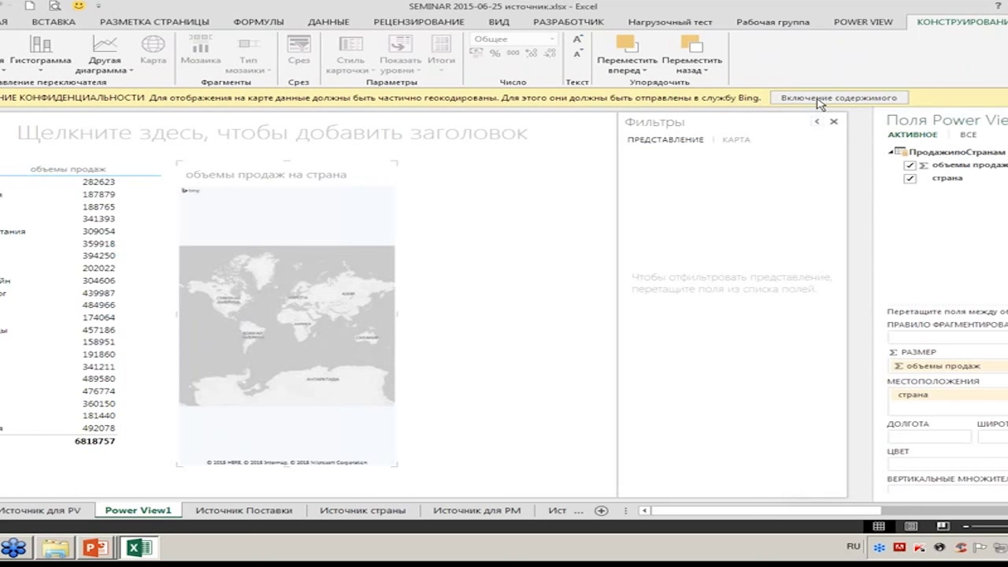
{"action": "left_click", "coordinate": [818, 98]}
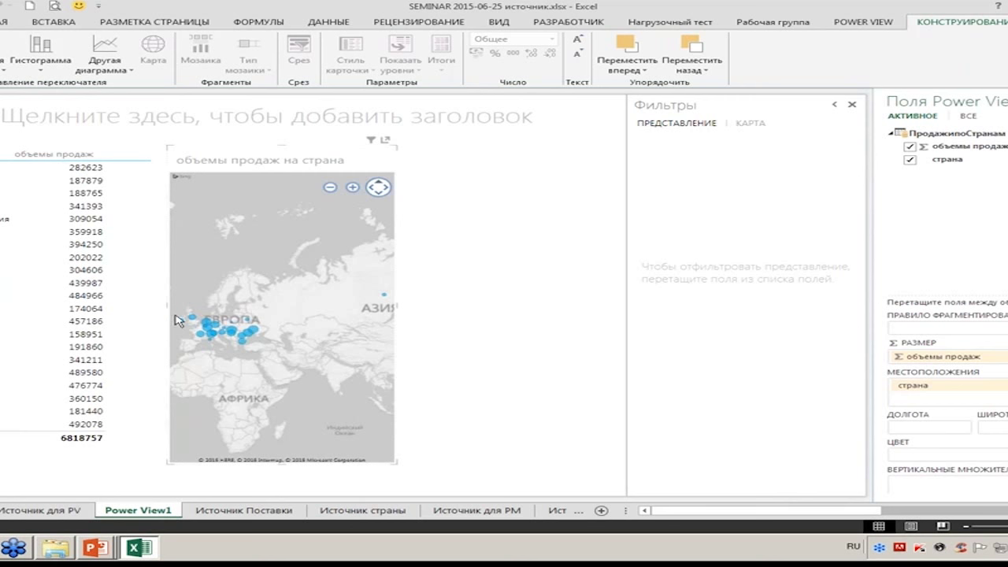
Step: Widen the map visual and zoom in on Central Europe around Poland and Slovakia
{"action": "mouse_move", "coordinate": [281, 315]}
{"action": "left_click_drag", "start_coordinate": [394, 463], "coordinate": [619, 452]}
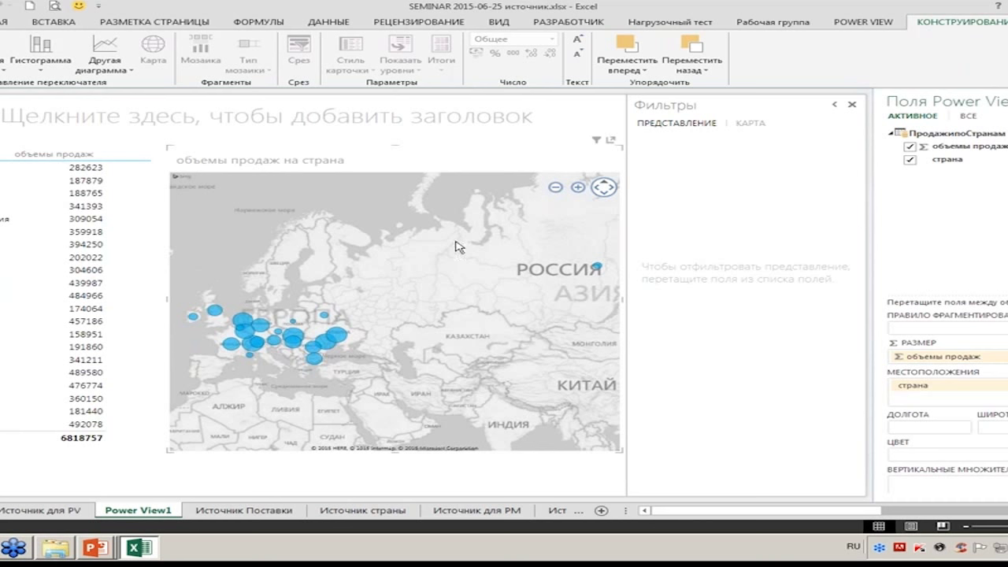
{"action": "left_click_drag", "start_coordinate": [402, 329], "coordinate": [504, 371]}
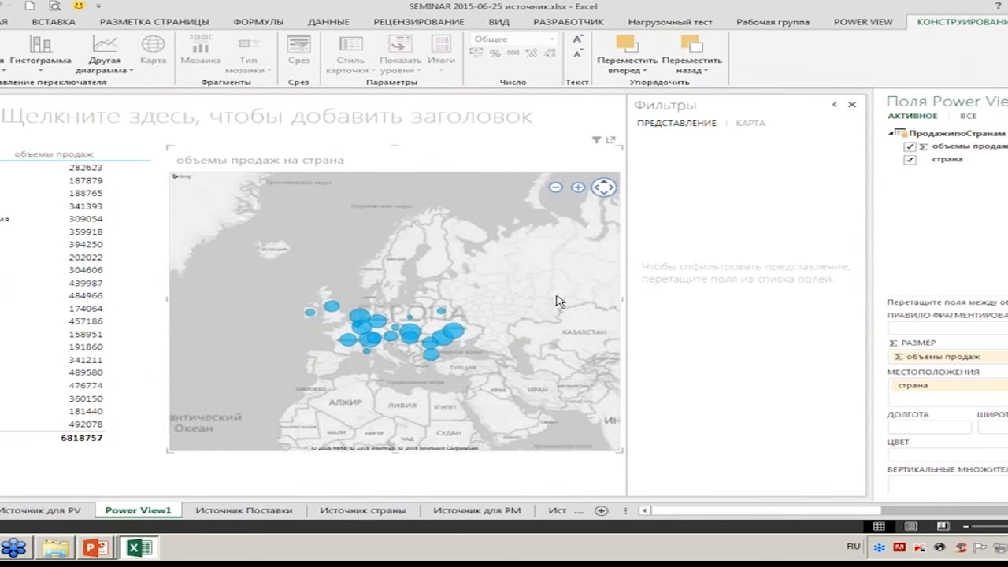
{"action": "left_click", "coordinate": [578, 189]}
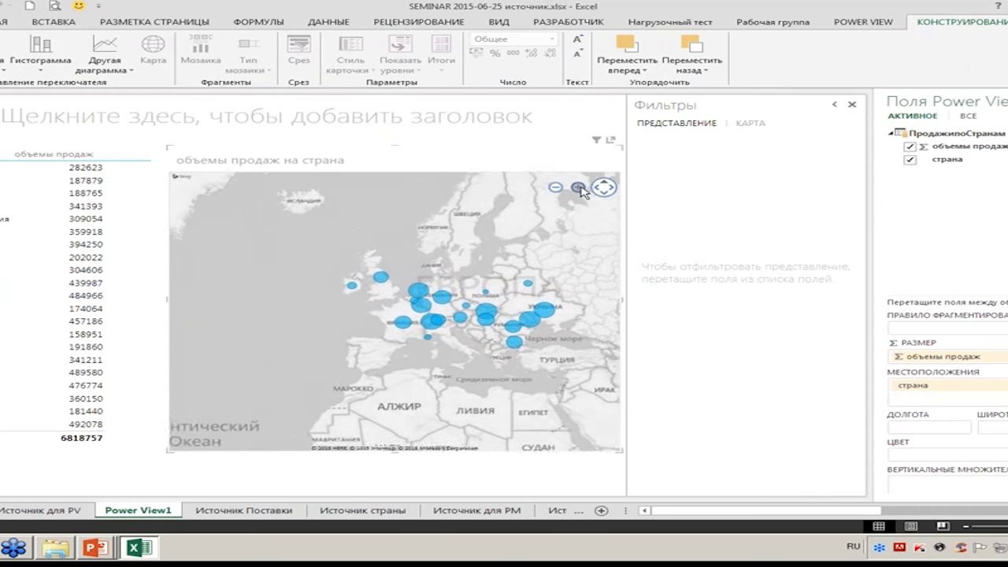
{"action": "left_click", "coordinate": [579, 189]}
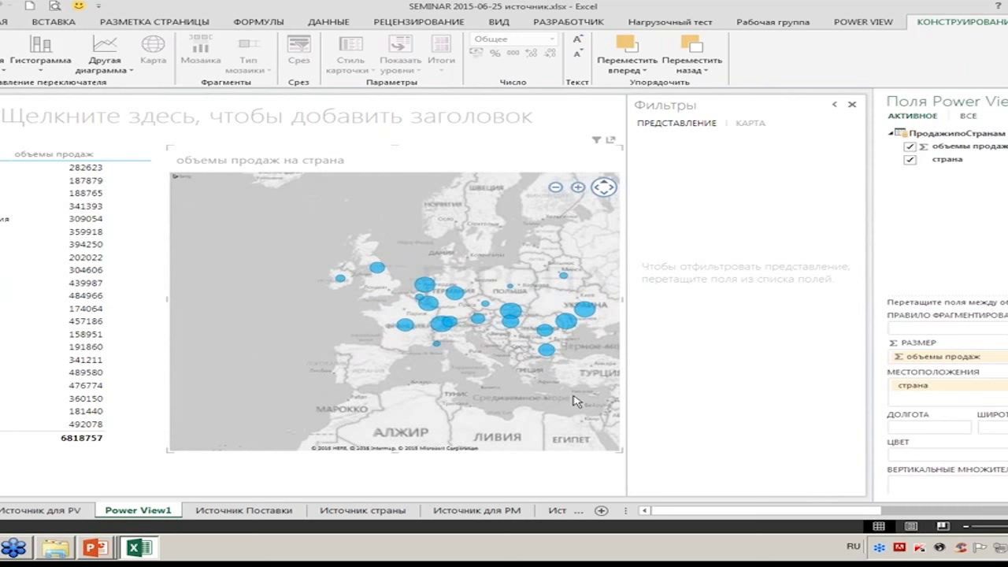
{"action": "left_click_drag", "start_coordinate": [554, 396], "coordinate": [463, 402]}
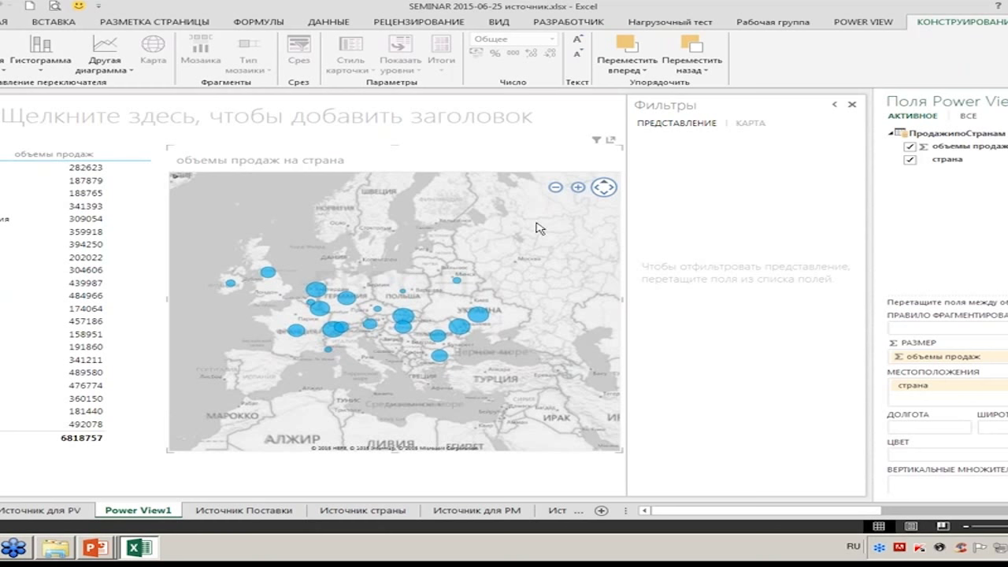
{"action": "left_click", "coordinate": [577, 189]}
{"action": "left_click", "coordinate": [577, 189]}
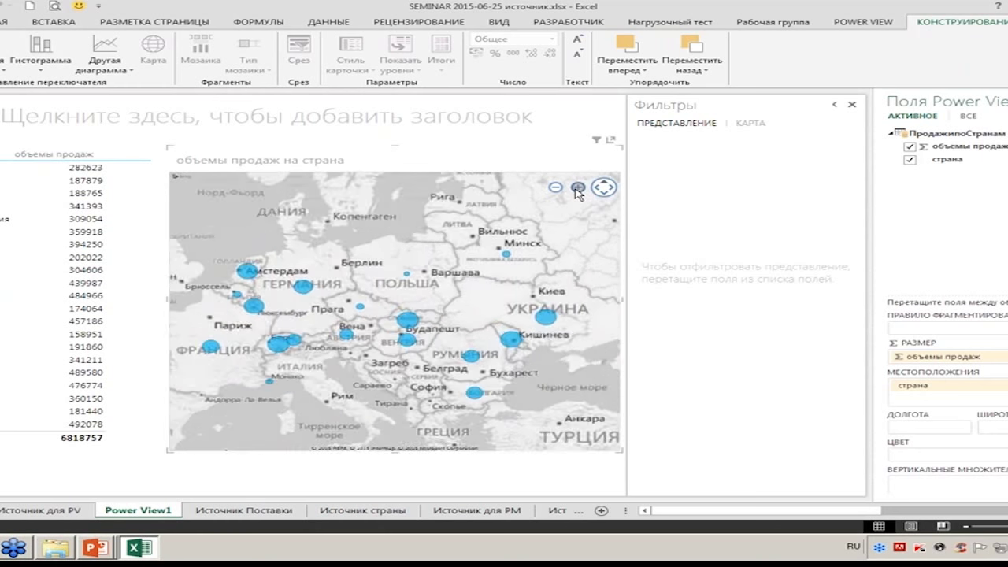
{"action": "left_click", "coordinate": [577, 189]}
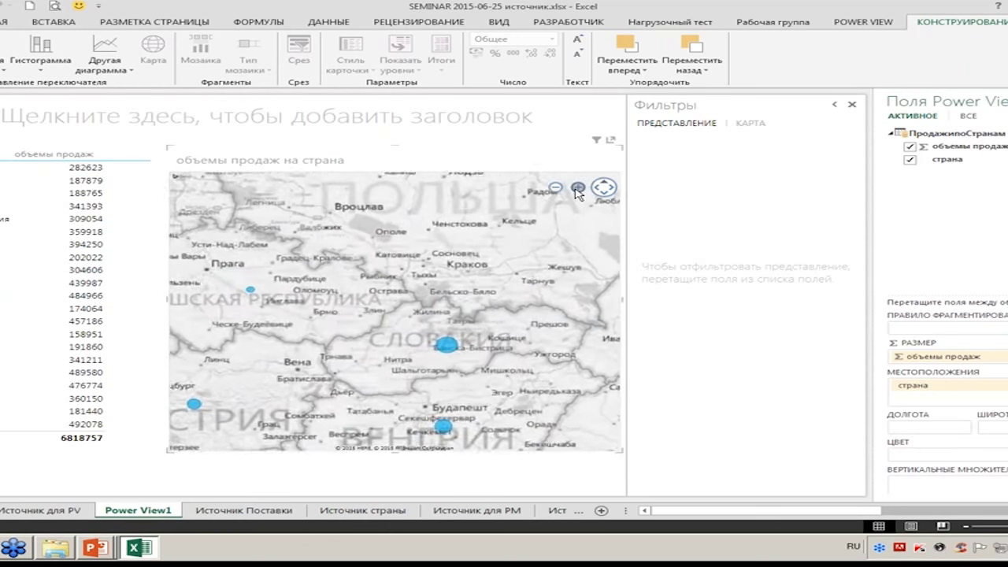
{"action": "left_click", "coordinate": [577, 189]}
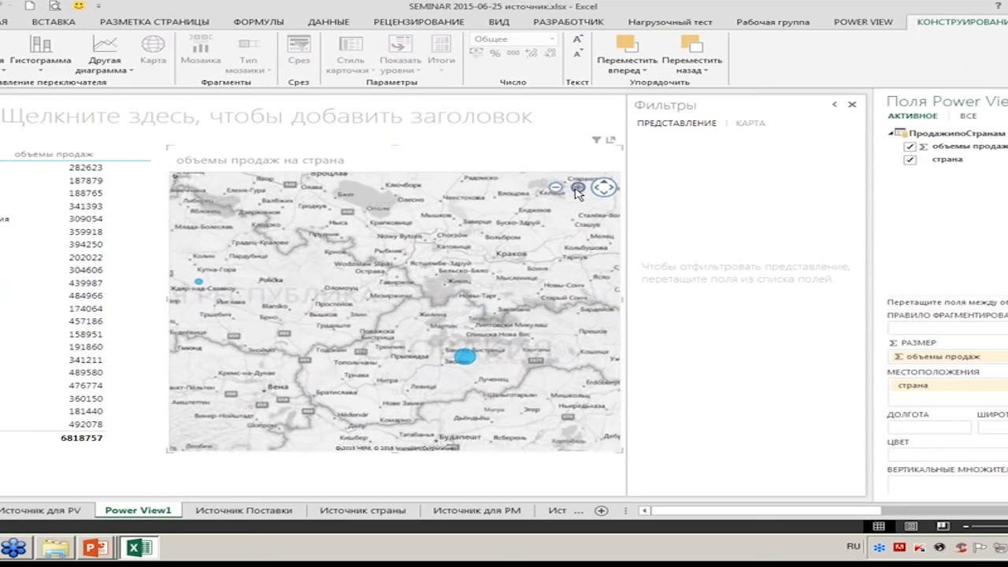
{"action": "left_click", "coordinate": [577, 189]}
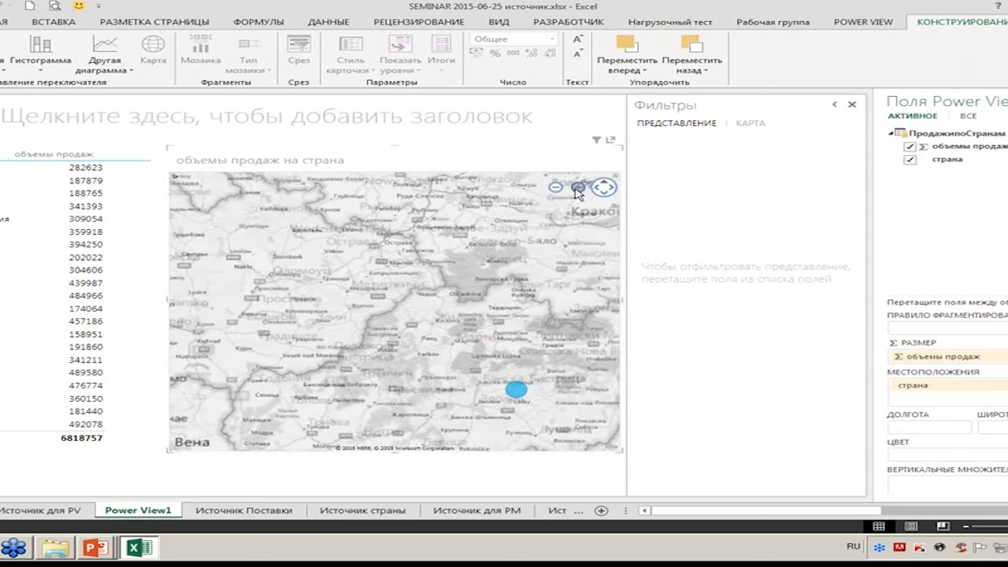
Step: Zoom in around Banská Bystrica, then zoom back out to show all of Europe
{"action": "left_click_drag", "start_coordinate": [519, 351], "coordinate": [421, 284]}
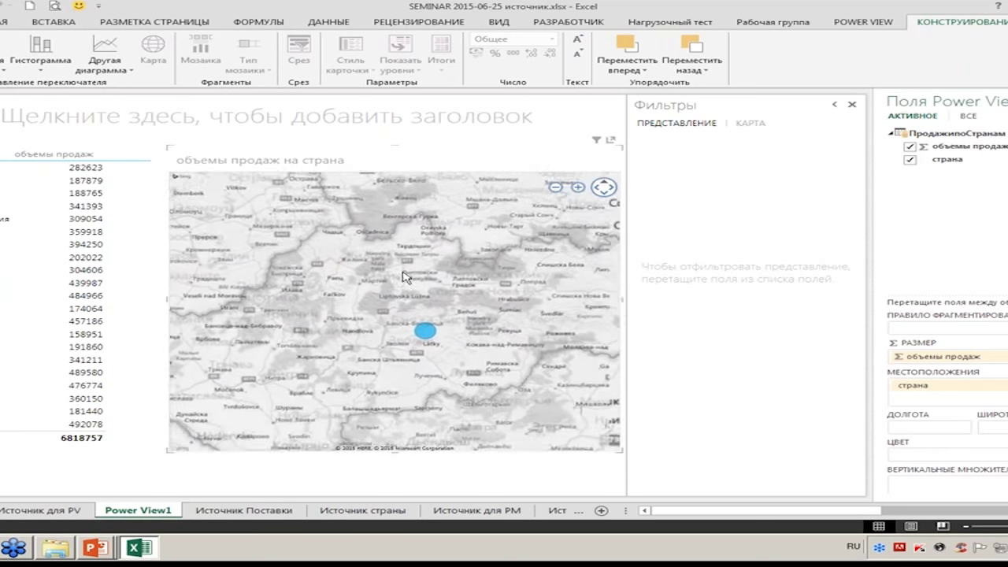
{"action": "left_click", "coordinate": [577, 189]}
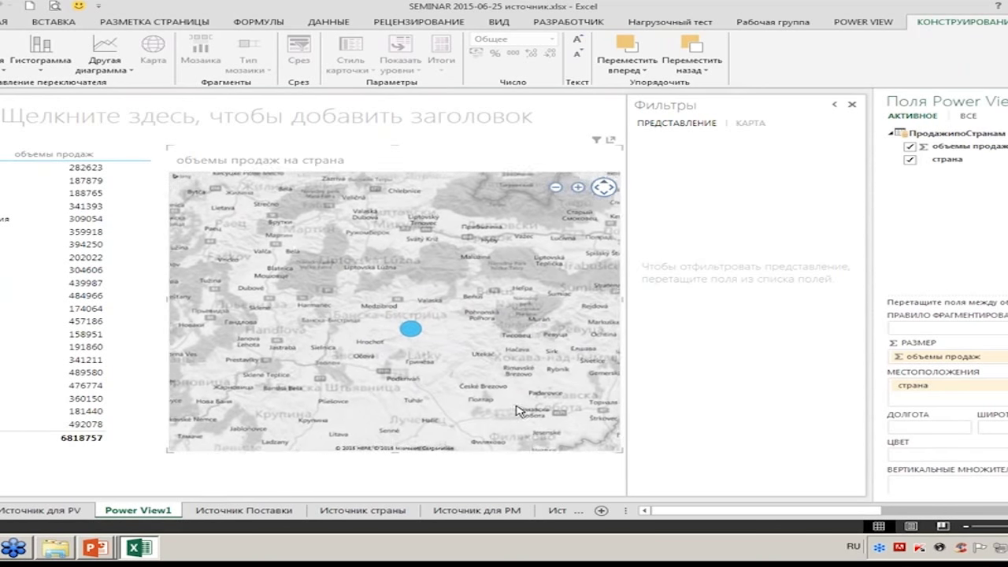
{"action": "left_click", "coordinate": [555, 188]}
{"action": "left_click", "coordinate": [555, 189]}
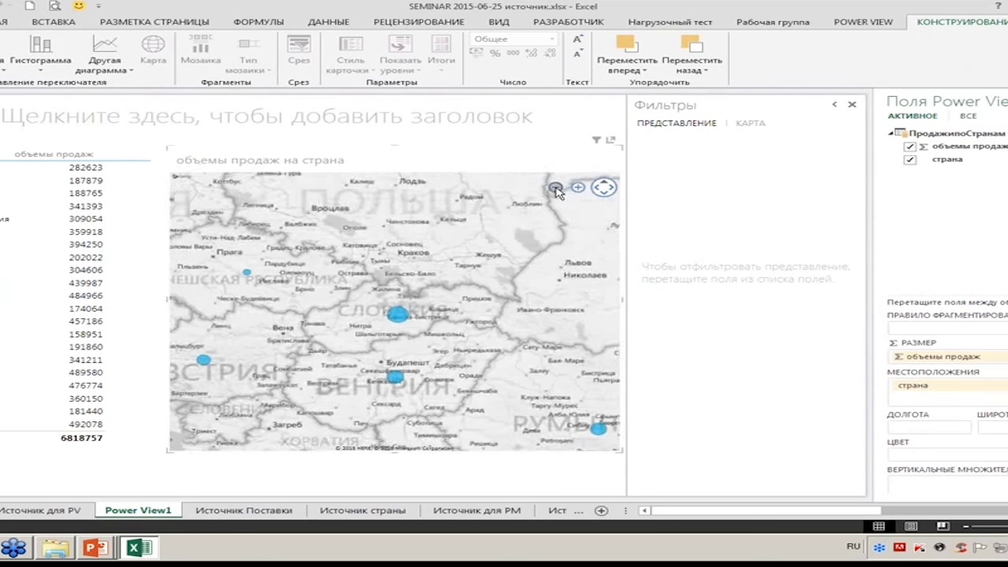
{"action": "left_click", "coordinate": [555, 188]}
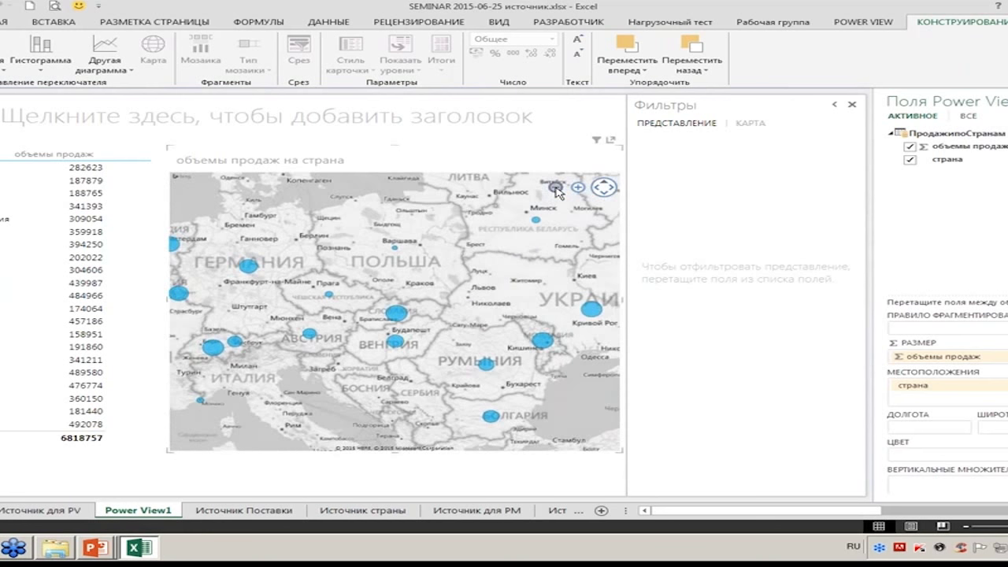
{"action": "left_click", "coordinate": [555, 188]}
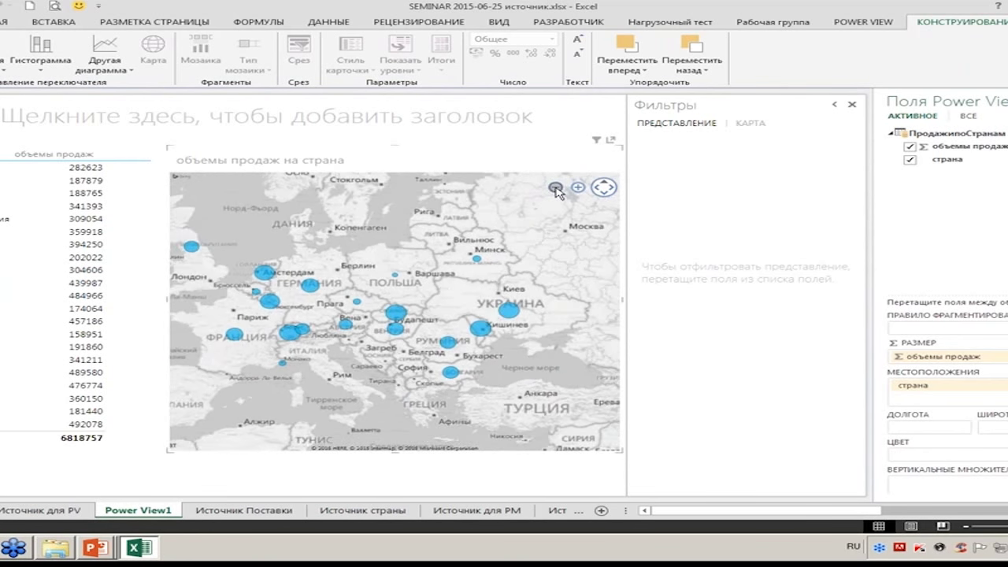
{"action": "left_click", "coordinate": [555, 188]}
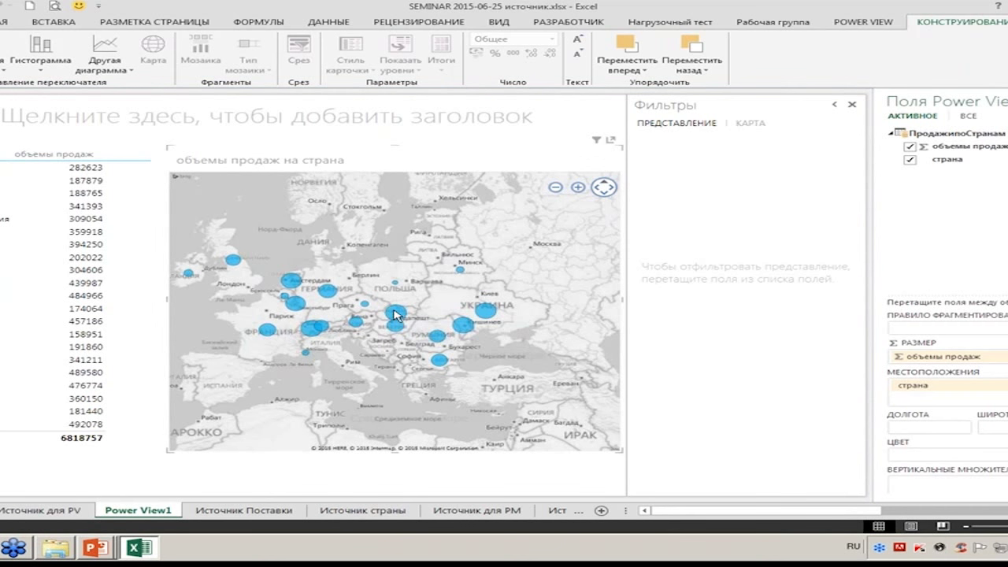
{"action": "left_click", "coordinate": [395, 313]}
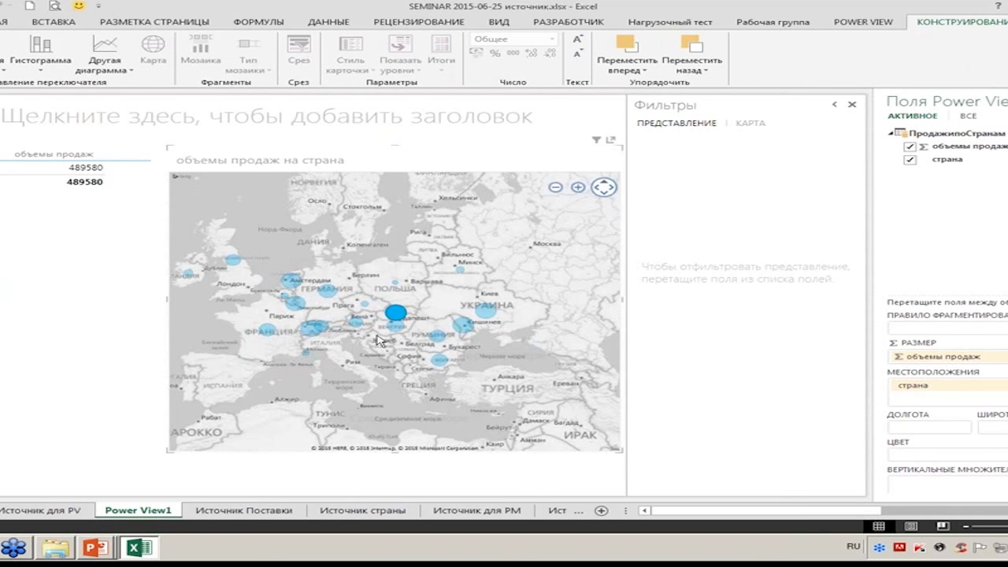
{"action": "left_click", "coordinate": [438, 339], "text": "ctrl"}
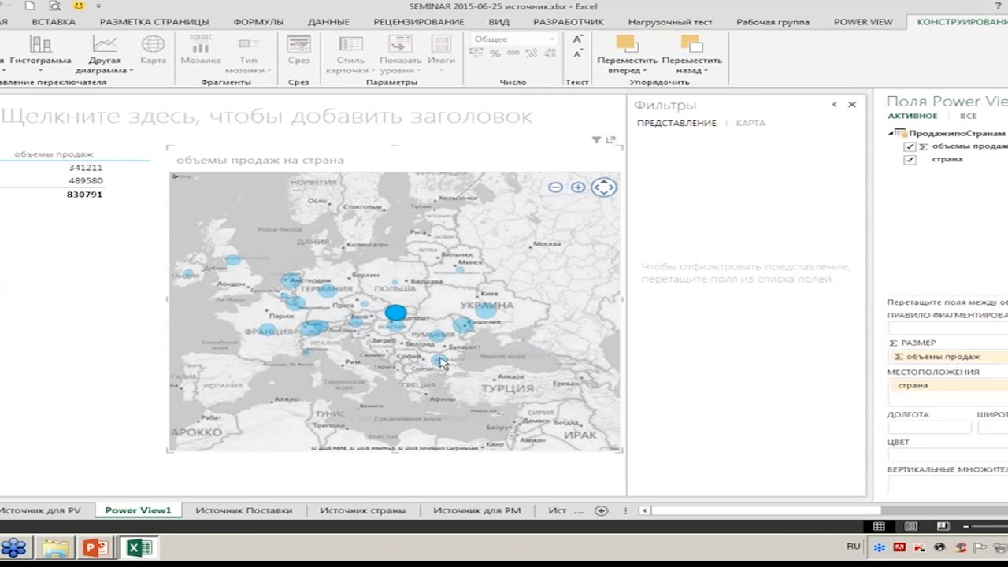
{"action": "left_click", "coordinate": [439, 360], "text": "ctrl"}
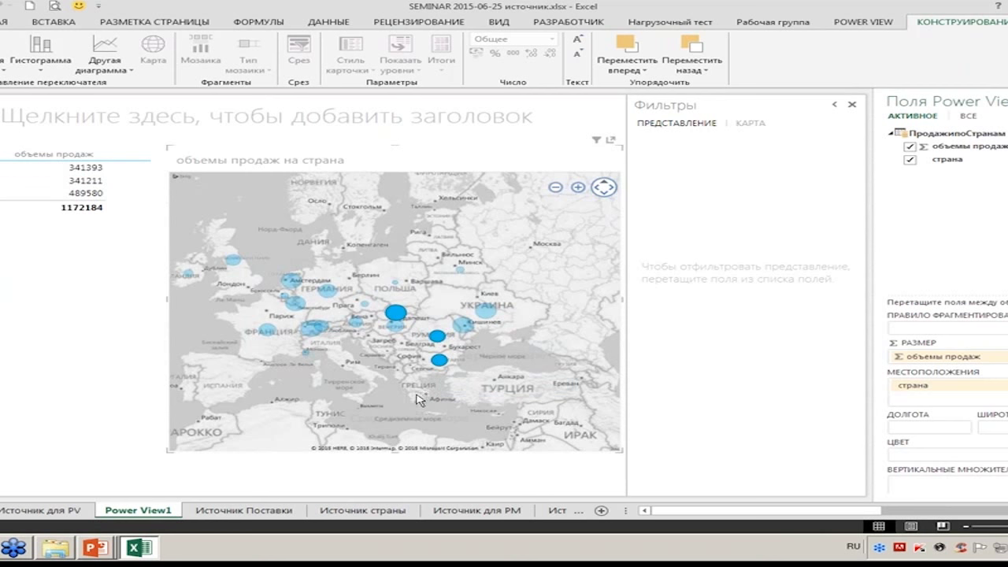
{"action": "left_click", "coordinate": [327, 291], "text": "ctrl"}
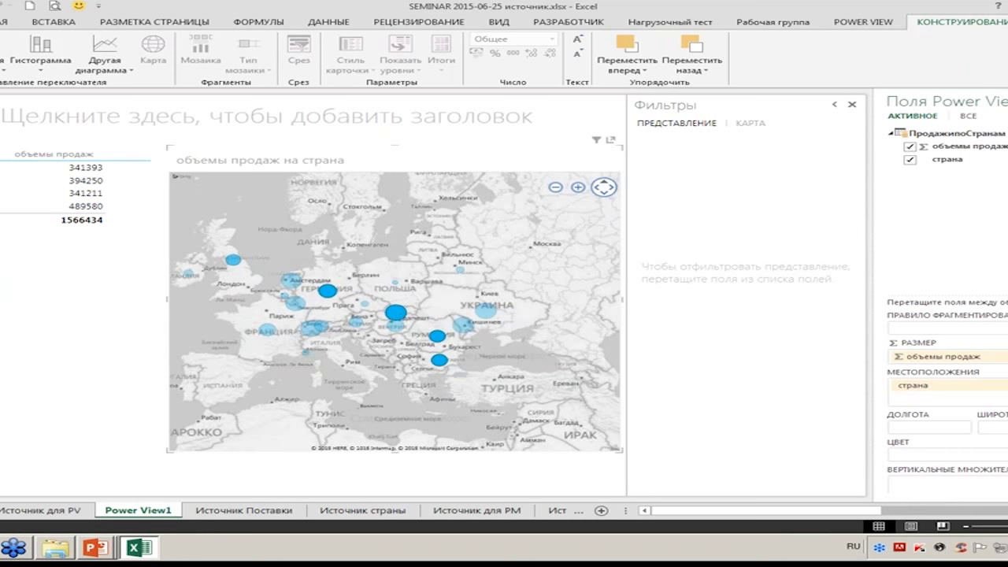
{"action": "left_click", "coordinate": [400, 317]}
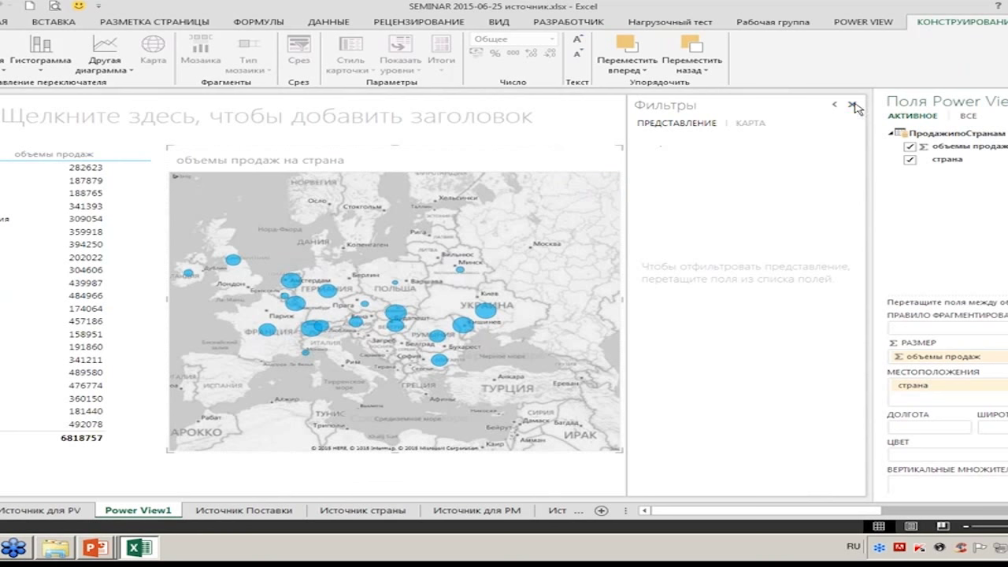
Step: Close the map's Filters pane and reopen it for the whole view via Показать область фильтров
{"action": "left_click", "coordinate": [852, 105]}
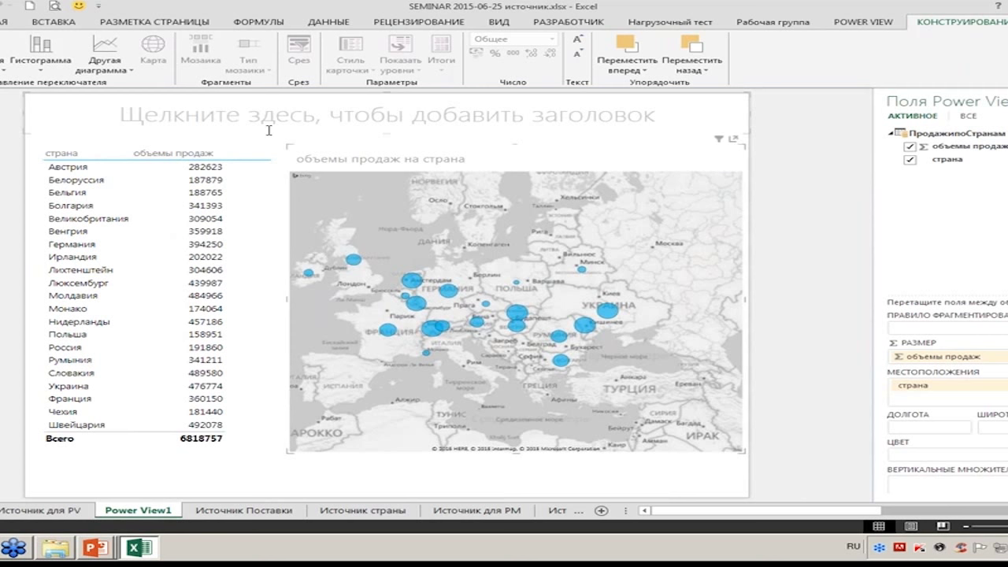
{"action": "right_click", "coordinate": [317, 481]}
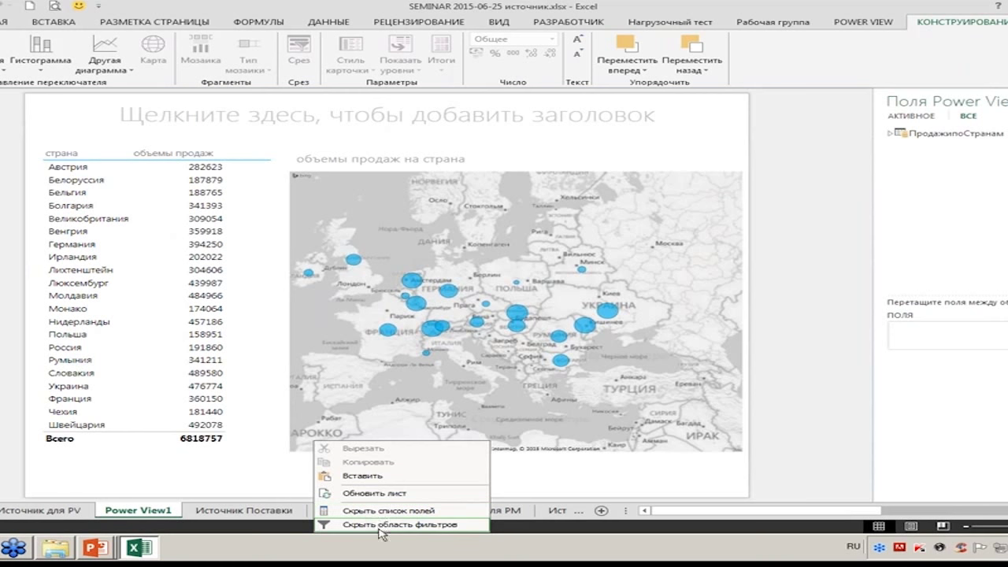
{"action": "left_click", "coordinate": [382, 525]}
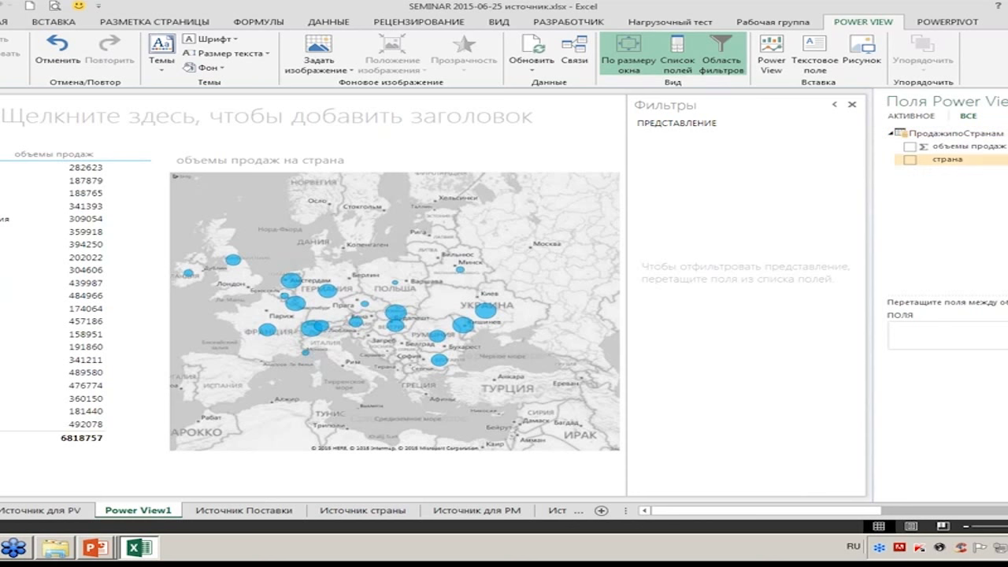
{"action": "left_click_drag", "start_coordinate": [956, 163], "coordinate": [696, 154]}
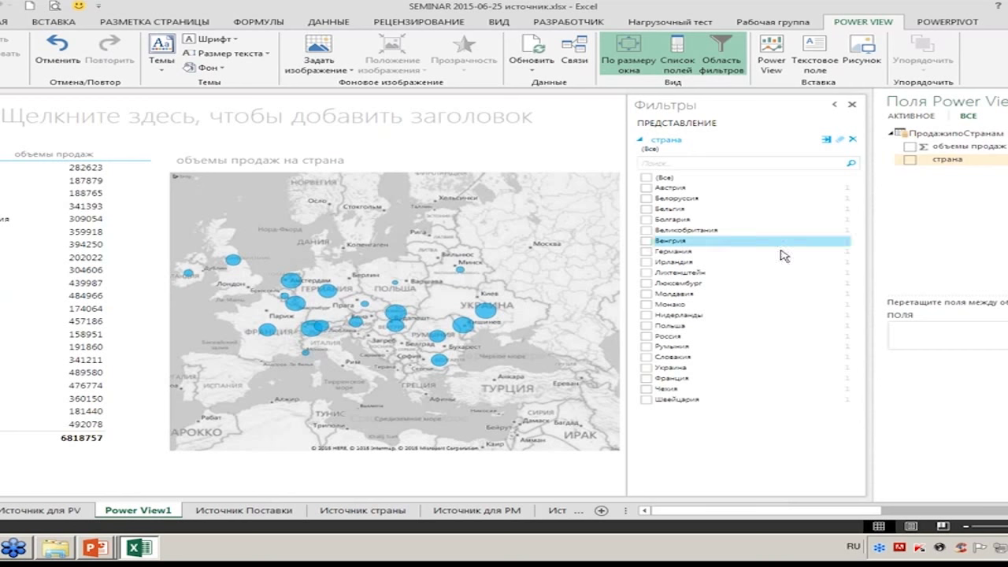
{"action": "left_click", "coordinate": [646, 230]}
{"action": "left_click", "coordinate": [646, 272]}
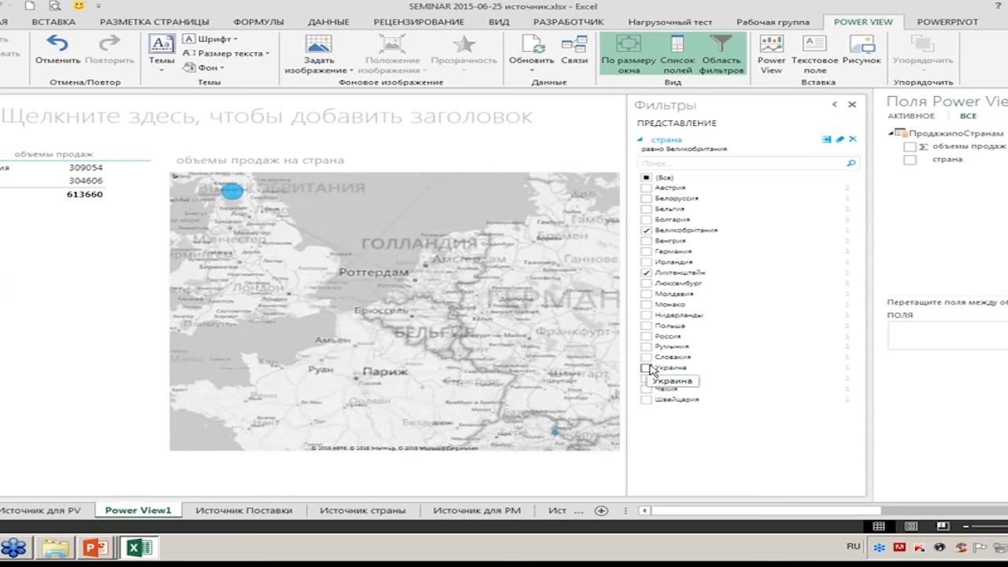
{"action": "left_click", "coordinate": [646, 294]}
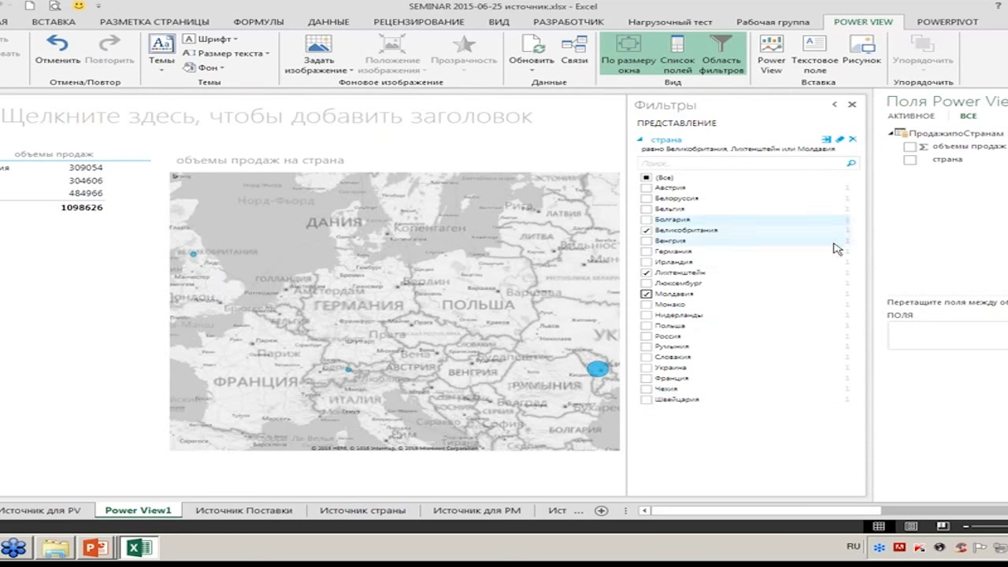
{"action": "left_click", "coordinate": [645, 294]}
{"action": "left_click", "coordinate": [645, 273]}
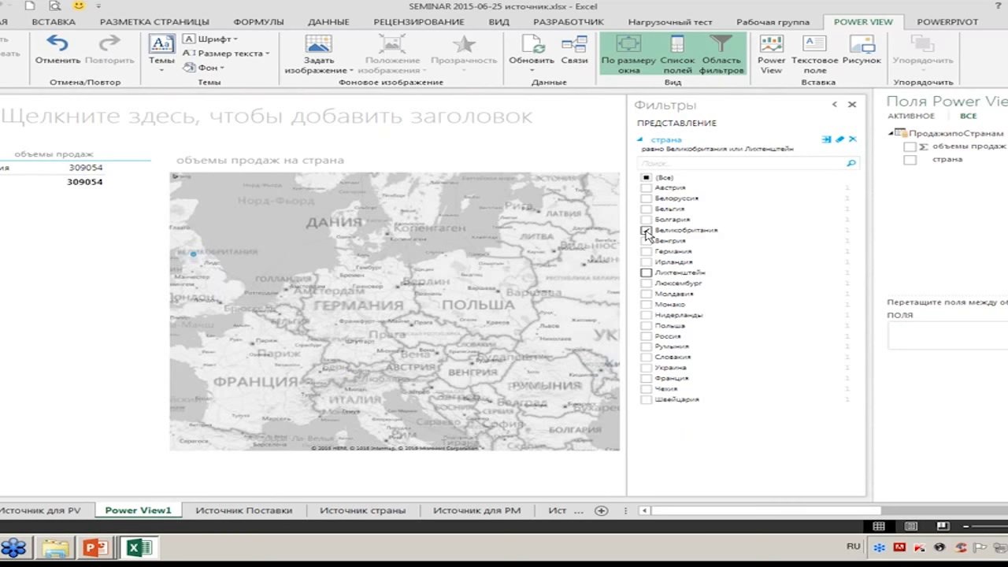
{"action": "left_click", "coordinate": [645, 230]}
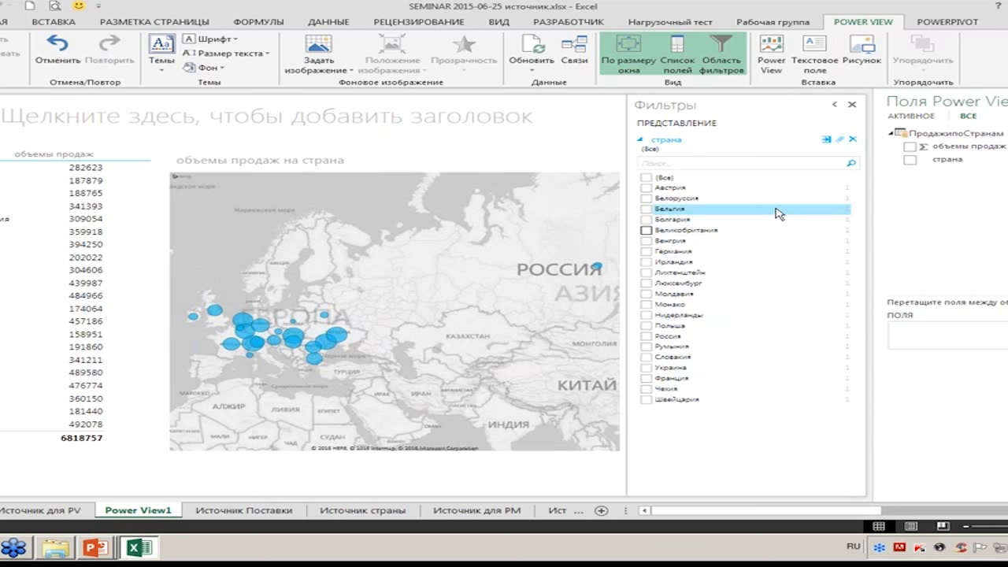
{"action": "left_click", "coordinate": [647, 230]}
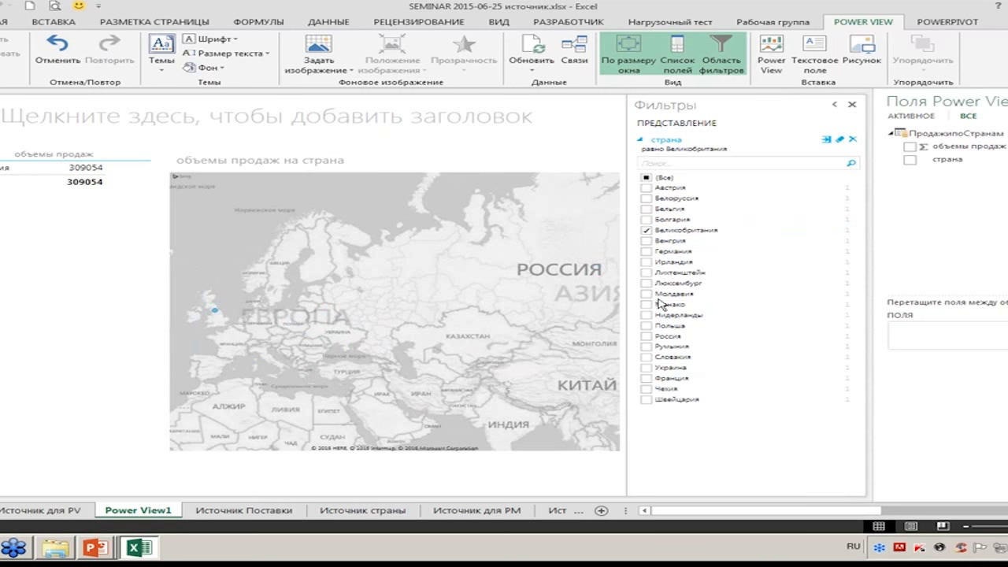
{"action": "left_click", "coordinate": [648, 326]}
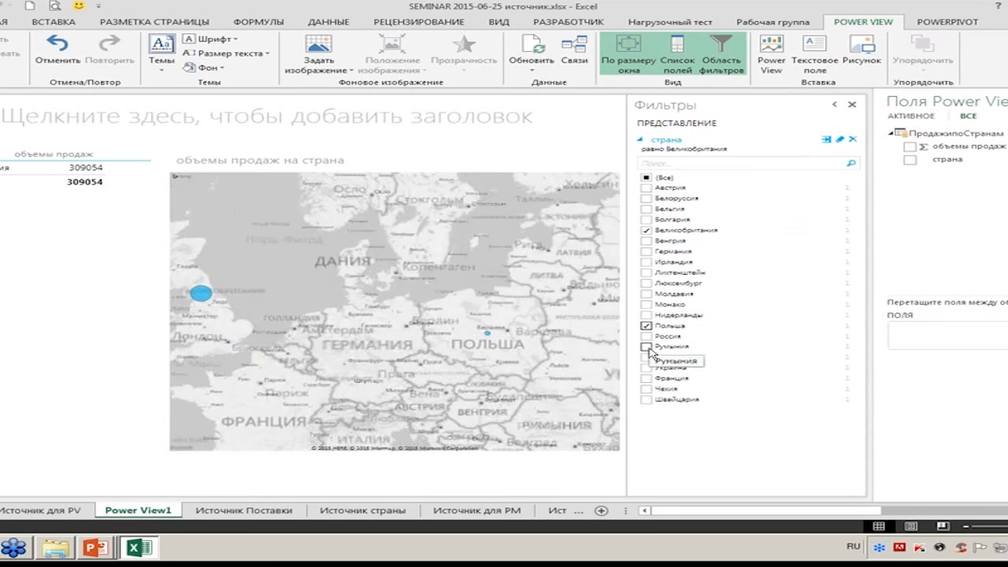
{"action": "left_click", "coordinate": [647, 346]}
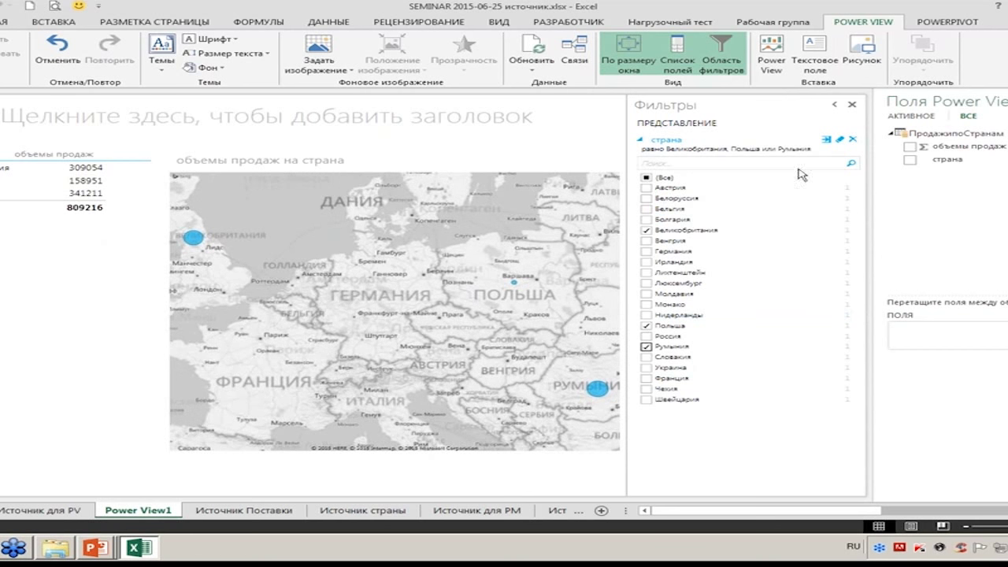
{"action": "left_click", "coordinate": [840, 140]}
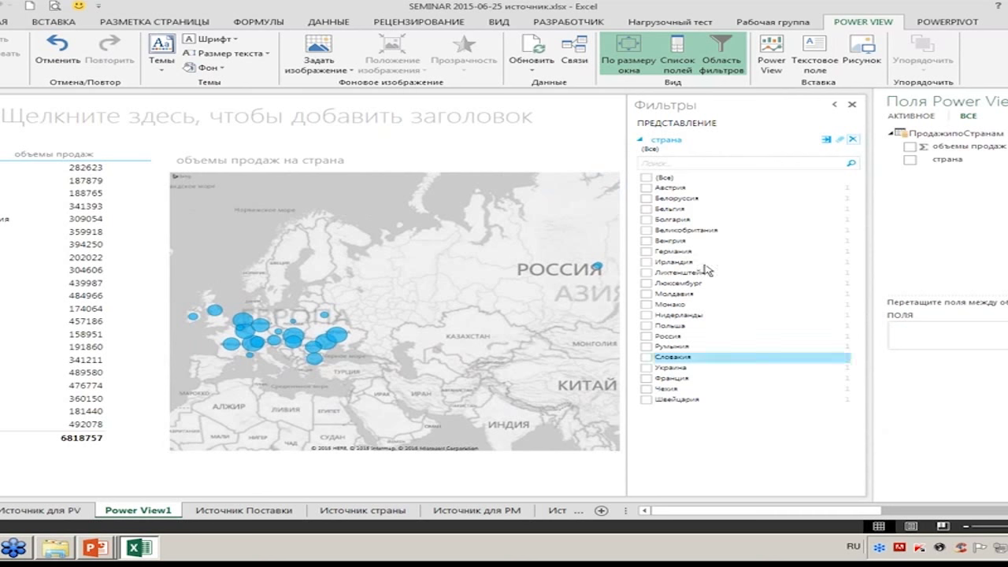
{"action": "left_click", "coordinate": [646, 178]}
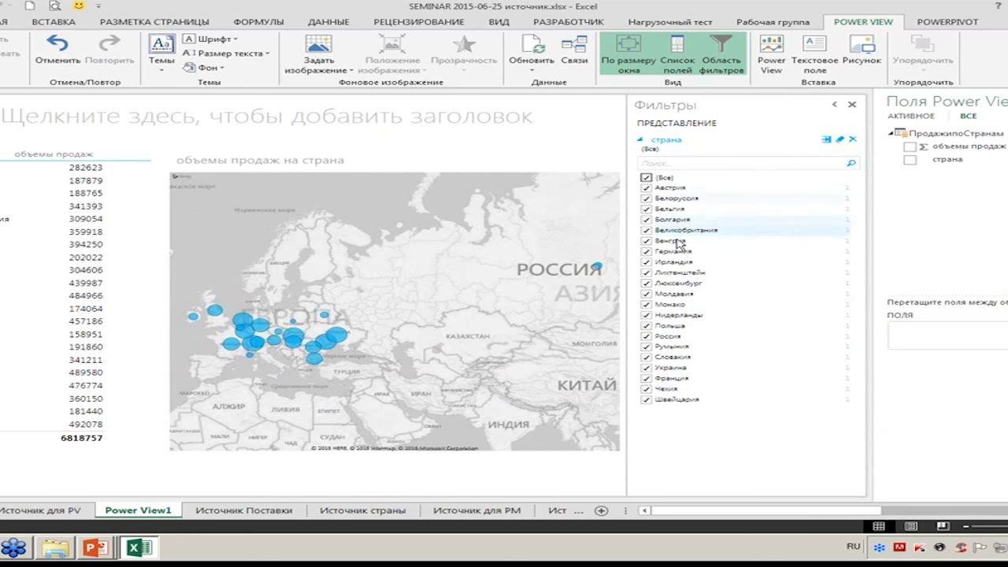
{"action": "left_click", "coordinate": [647, 178]}
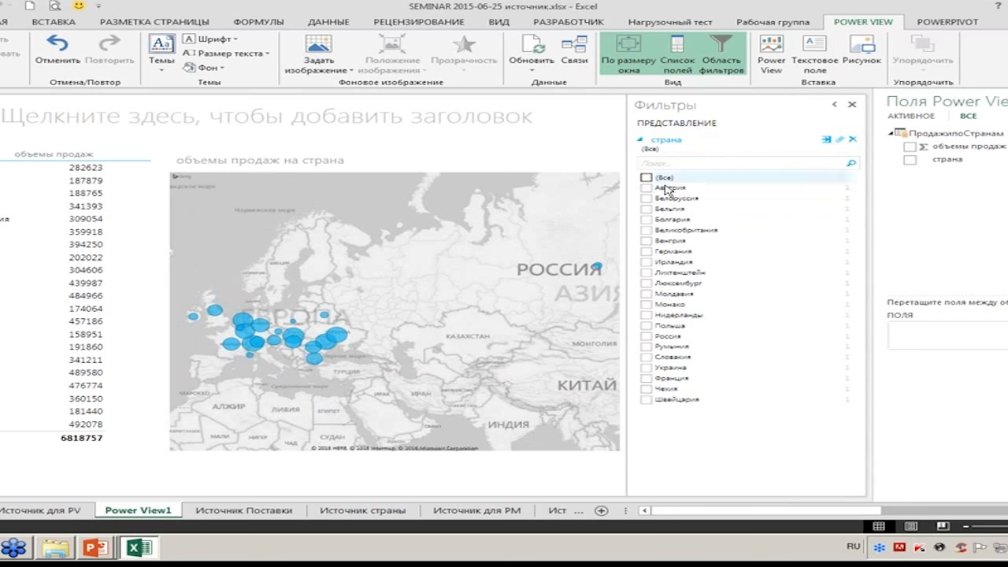
{"action": "left_click", "coordinate": [691, 163]}
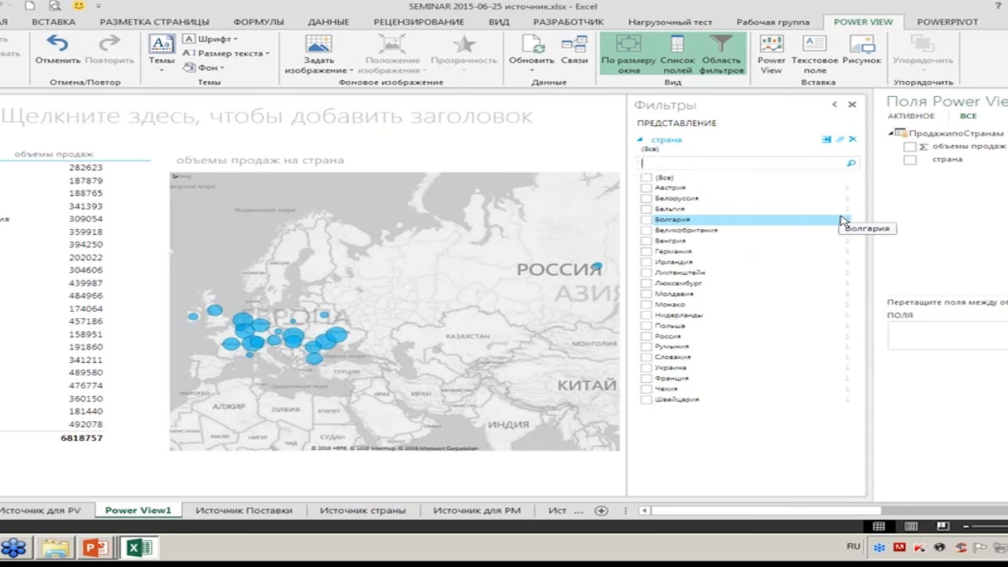
{"action": "type", "text": "чехия"}
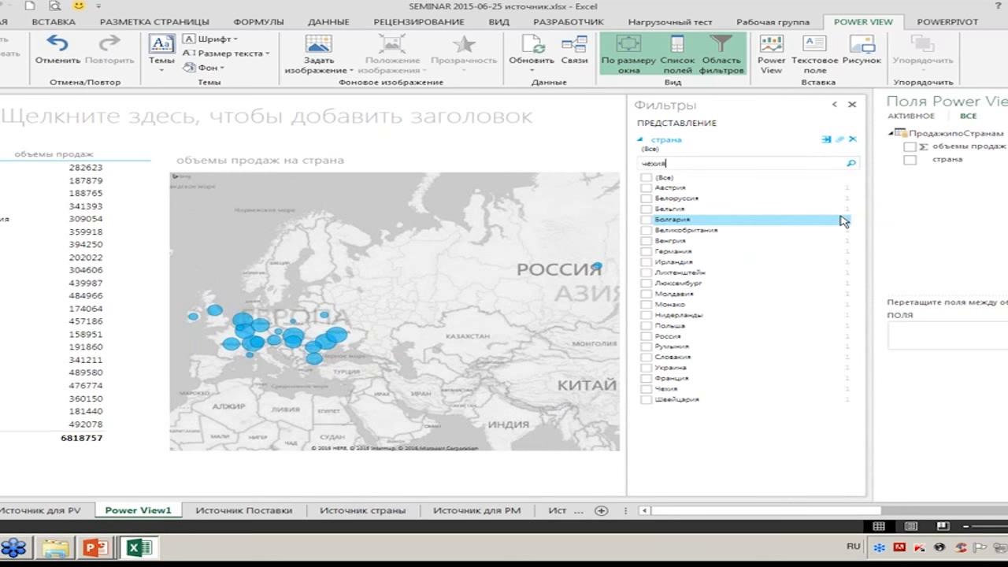
{"action": "key", "text": "Return"}
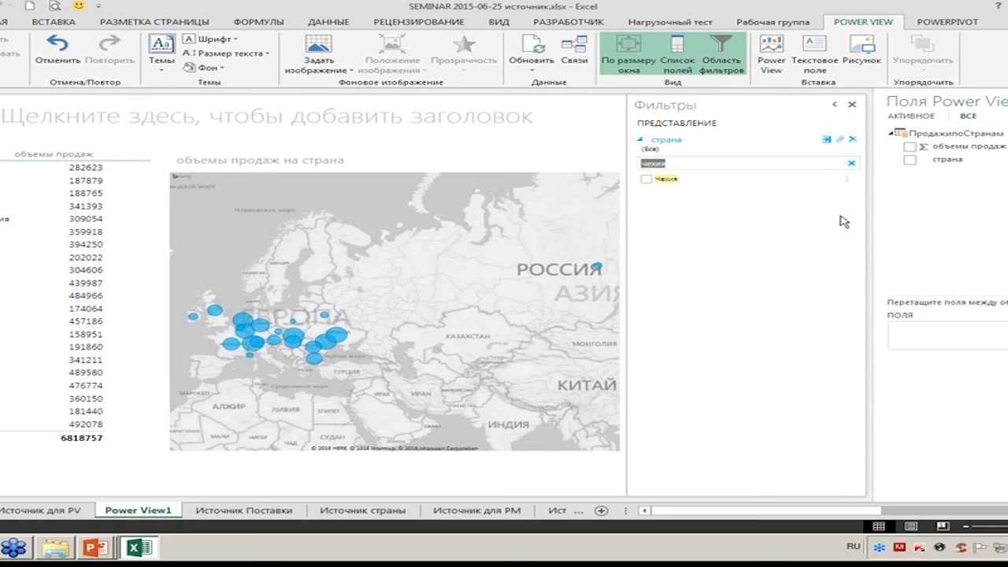
{"action": "left_click", "coordinate": [645, 179]}
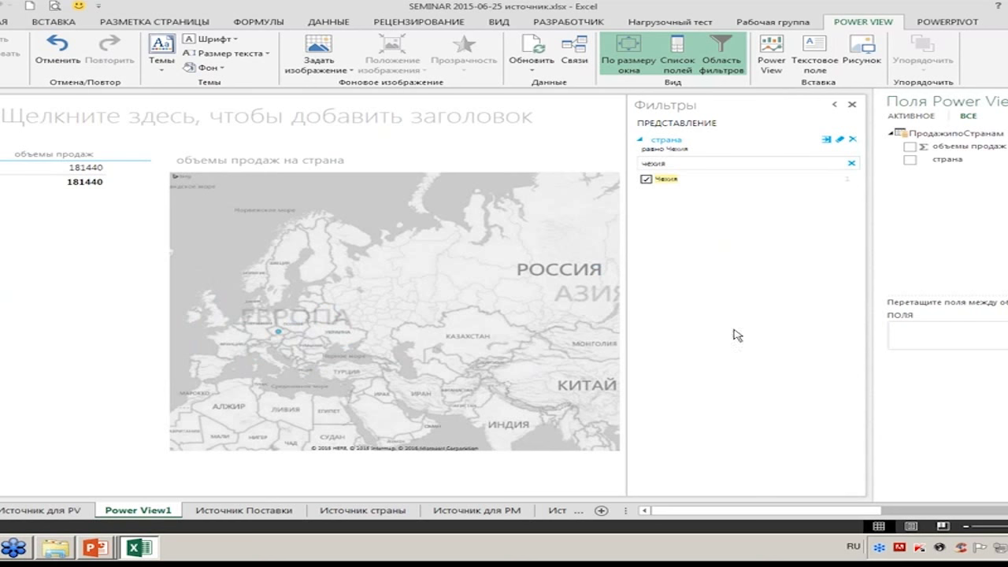
{"action": "left_click", "coordinate": [646, 179]}
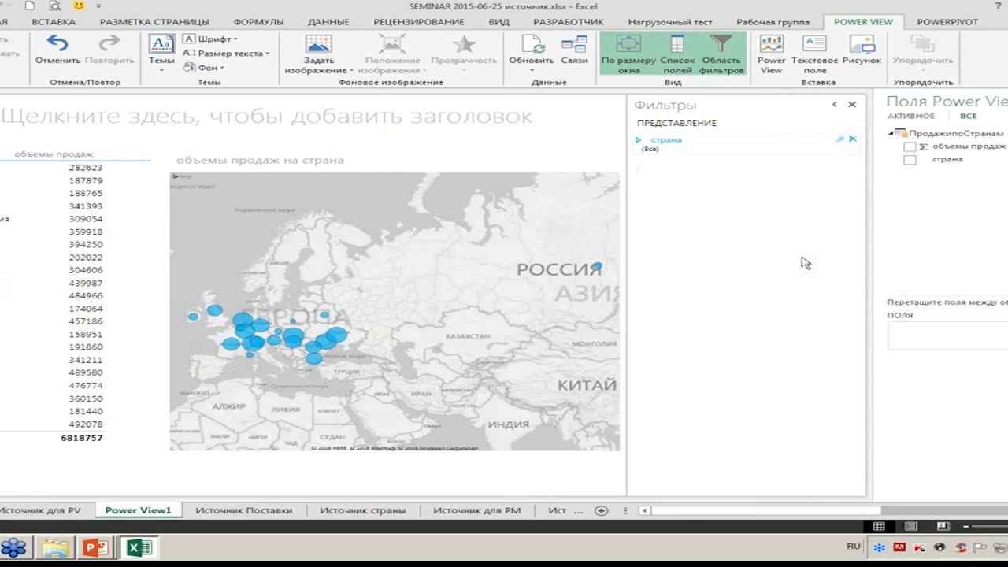
Step: Add объемы продаж as a view filter and narrow its slider to about 224725–371053
{"action": "left_click_drag", "start_coordinate": [997, 152], "coordinate": [718, 182]}
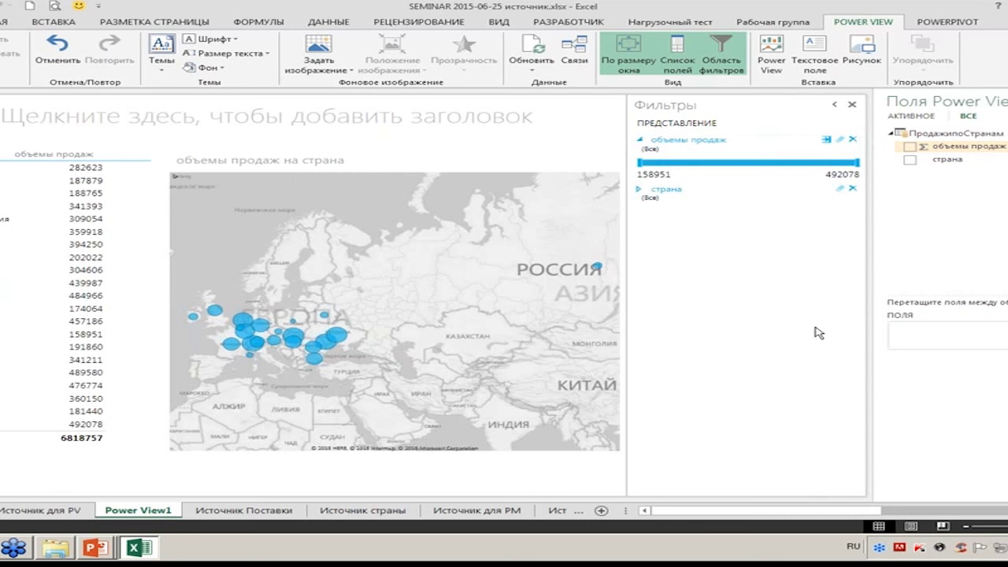
{"action": "left_click", "coordinate": [640, 190]}
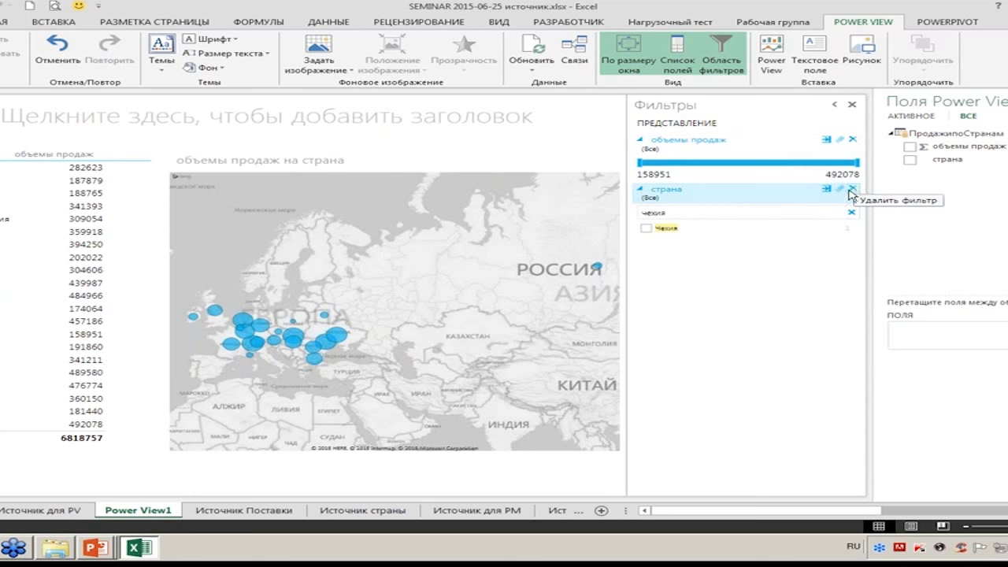
{"action": "left_click", "coordinate": [715, 193]}
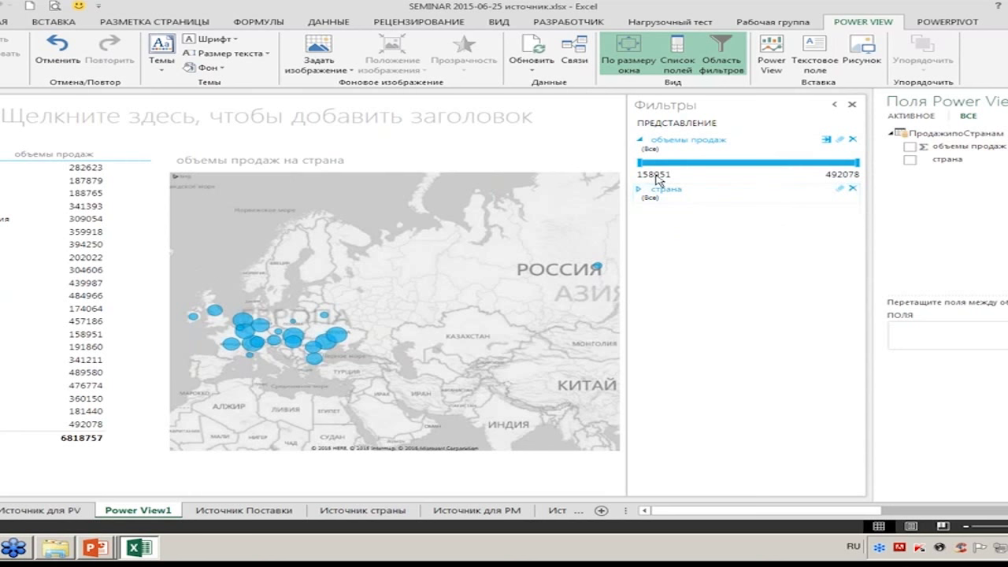
{"action": "left_click_drag", "start_coordinate": [638, 162], "coordinate": [678, 162]}
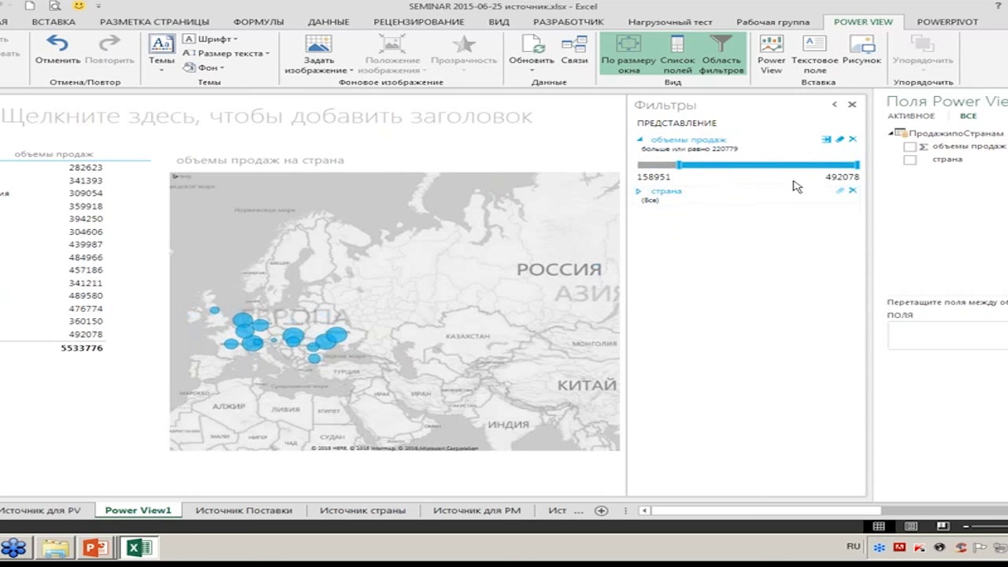
{"action": "left_click_drag", "start_coordinate": [855, 163], "coordinate": [779, 165]}
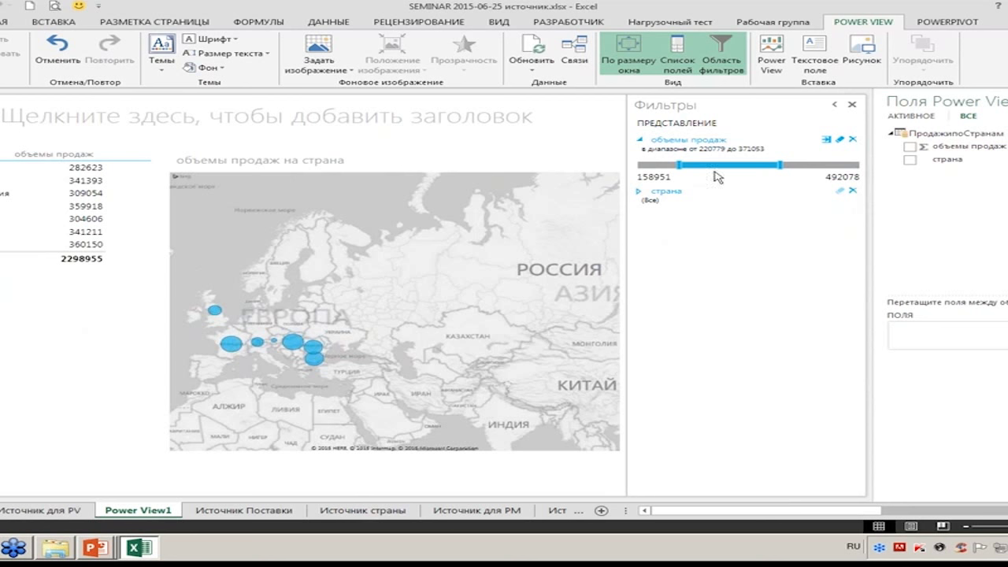
{"action": "left_click_drag", "start_coordinate": [678, 164], "coordinate": [682, 167]}
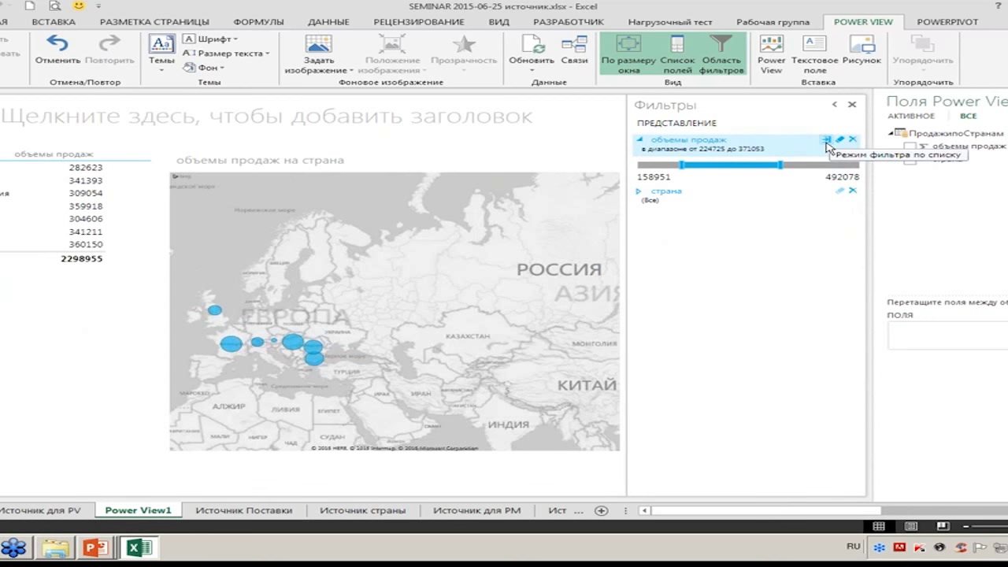
Step: Set the объемы продаж filter to conditions ≥ 250000 and ≤ 350000 and apply it
{"action": "left_click", "coordinate": [827, 140]}
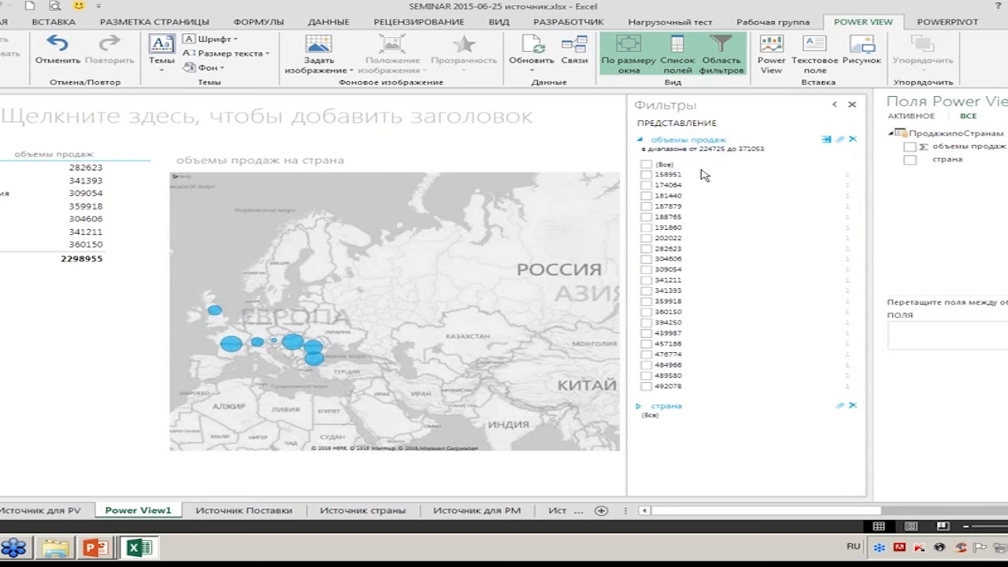
{"action": "left_click", "coordinate": [827, 142]}
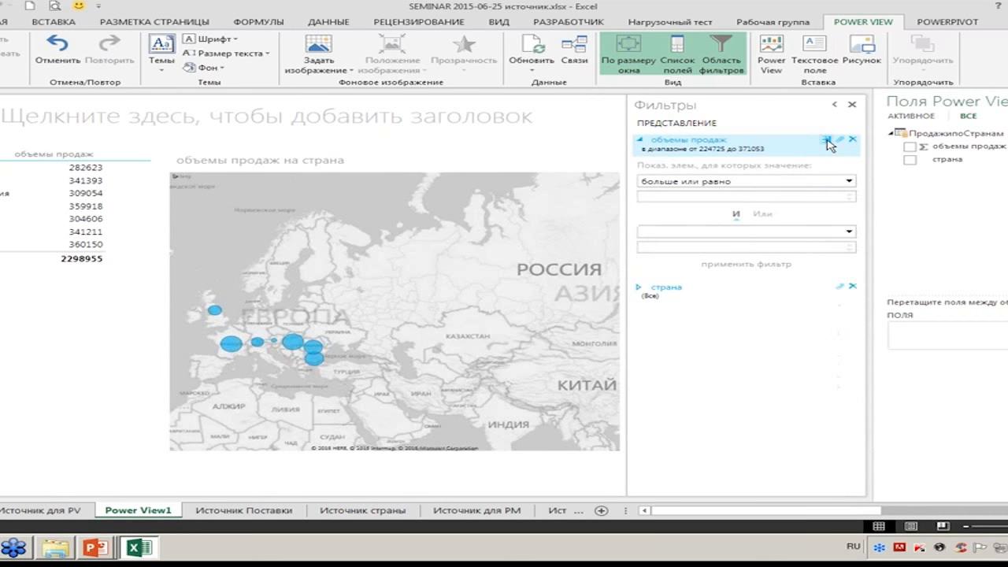
{"action": "left_click", "coordinate": [849, 181]}
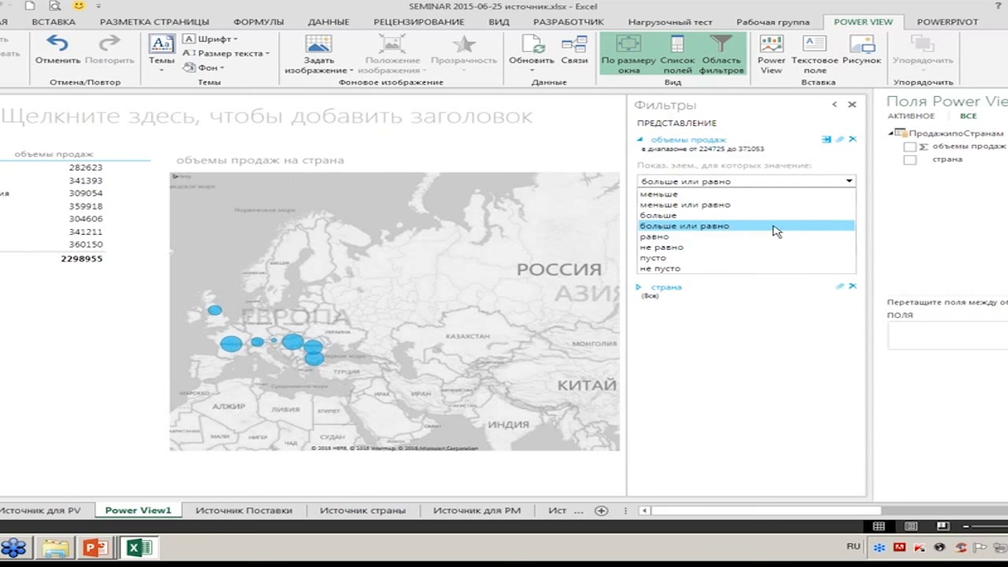
{"action": "left_click", "coordinate": [708, 225]}
{"action": "left_click", "coordinate": [722, 196]}
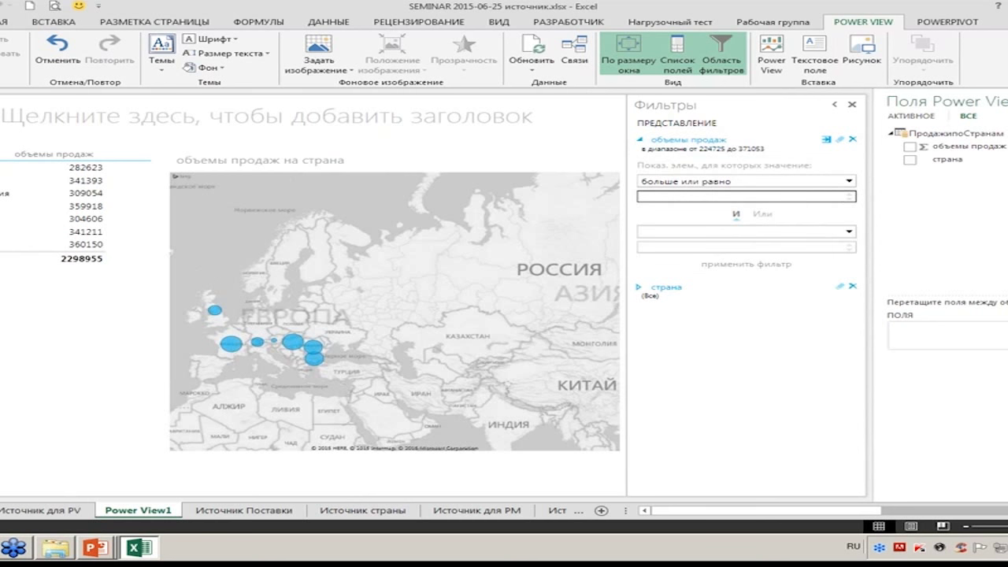
{"action": "type", "text": "250000"}
{"action": "left_click", "coordinate": [848, 231]}
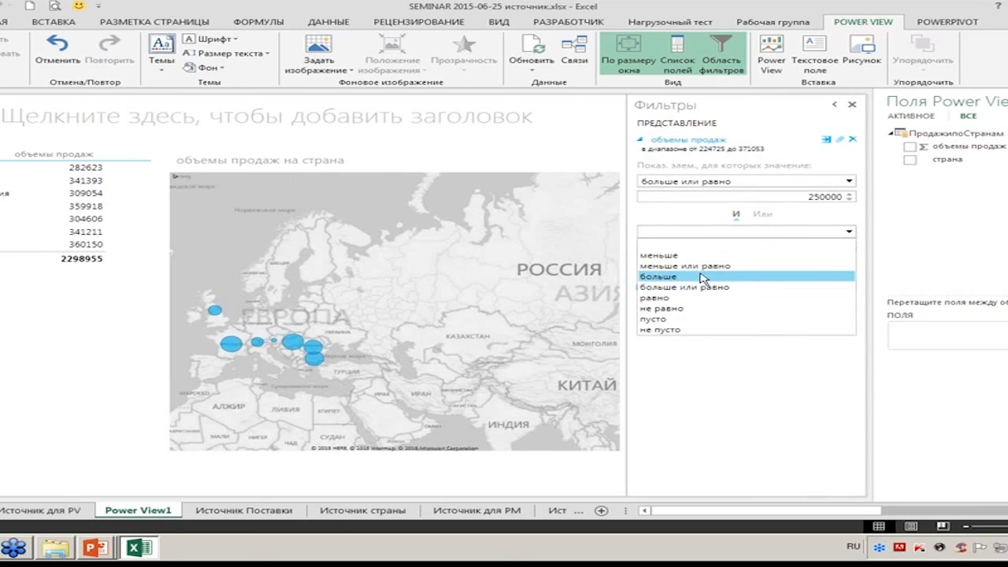
{"action": "left_click", "coordinate": [709, 266]}
{"action": "type", "text": "350000"}
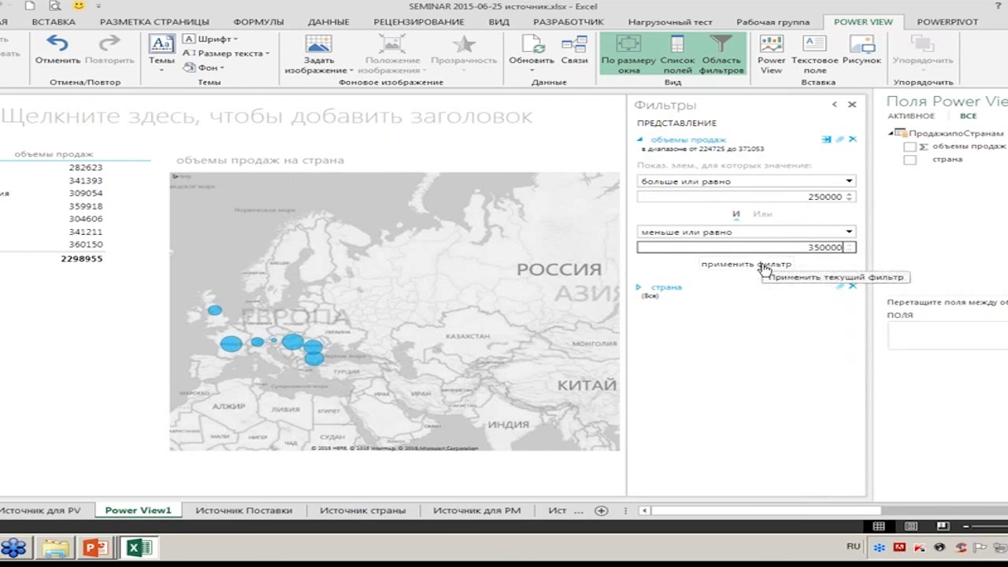
{"action": "left_click", "coordinate": [762, 265]}
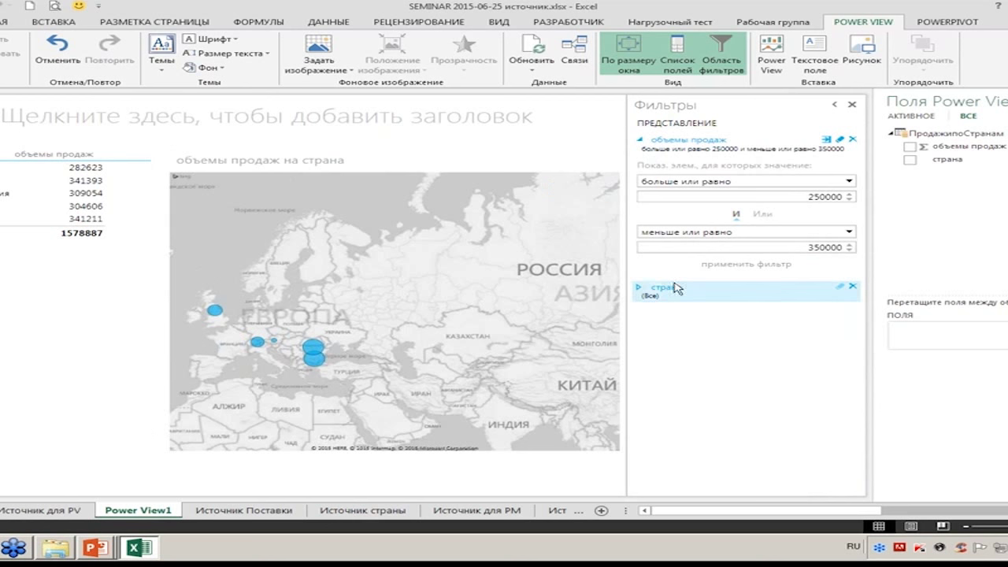
{"action": "left_click", "coordinate": [843, 299]}
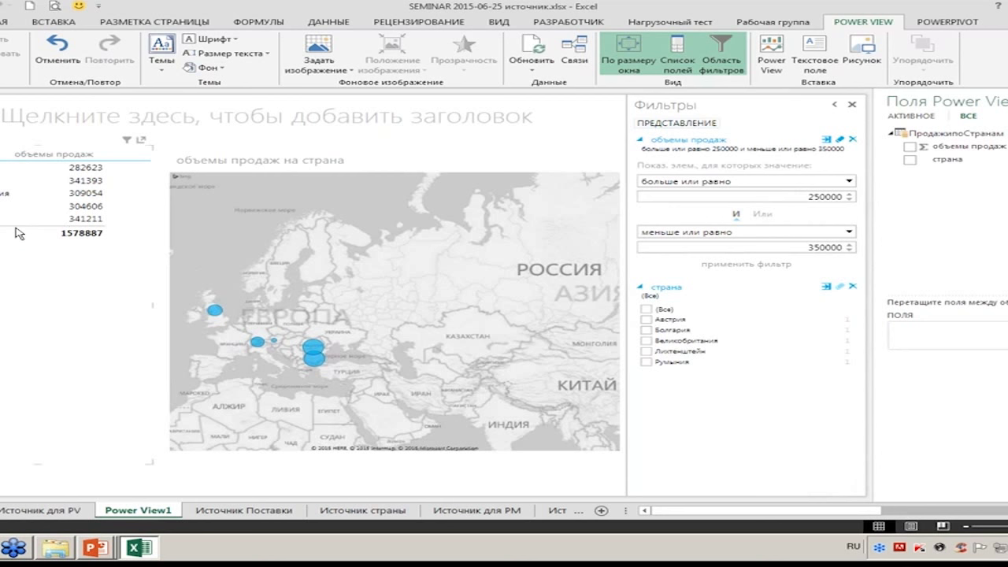
{"action": "mouse_move", "coordinate": [75, 189]}
{"action": "left_click", "coordinate": [127, 141]}
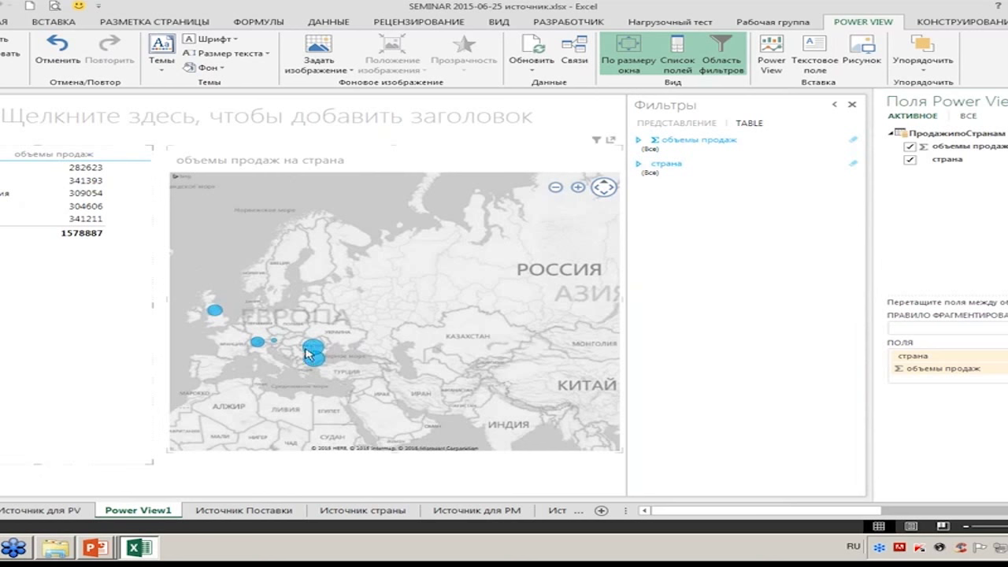
{"action": "mouse_move", "coordinate": [315, 354]}
{"action": "left_click", "coordinate": [322, 351]}
{"action": "left_click", "coordinate": [314, 359]}
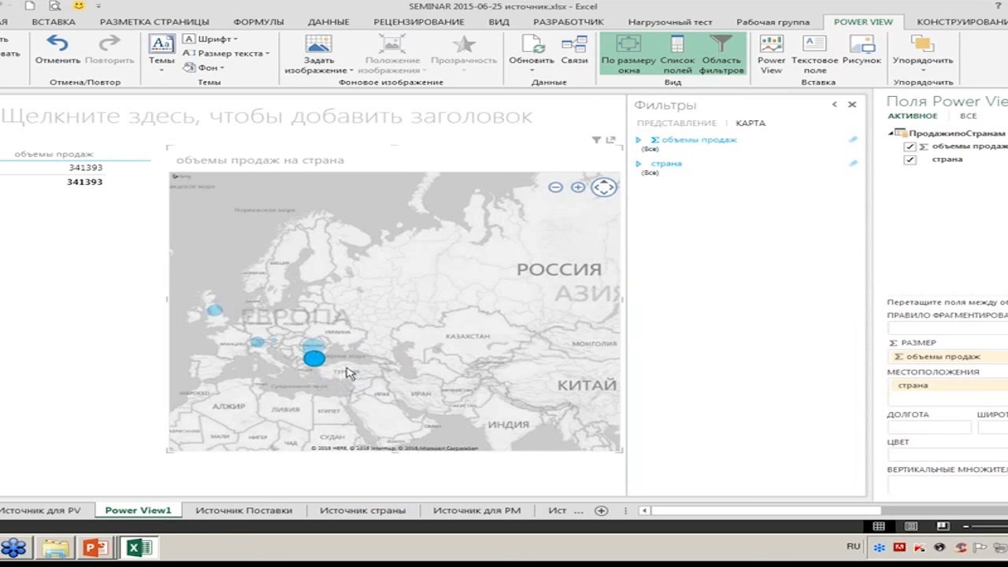
{"action": "left_click", "coordinate": [314, 359]}
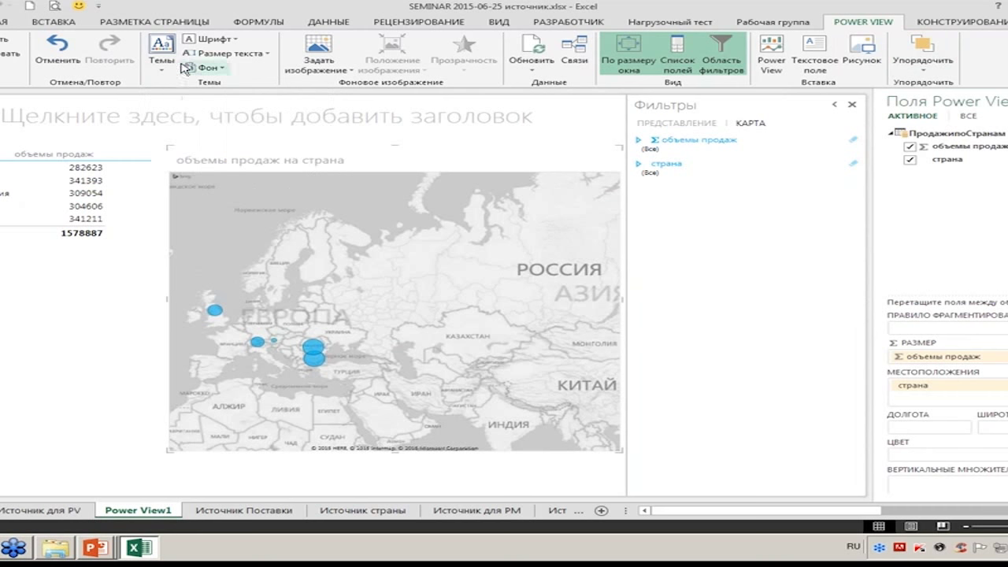
Step: Apply the magenta-accent report theme and set the map's title to none
{"action": "left_click", "coordinate": [163, 69]}
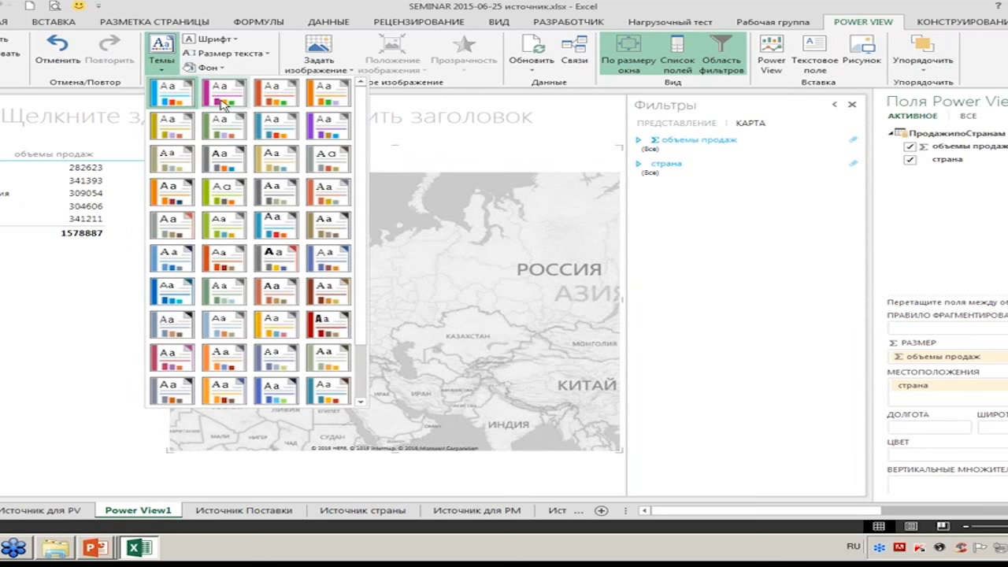
{"action": "left_click", "coordinate": [220, 104]}
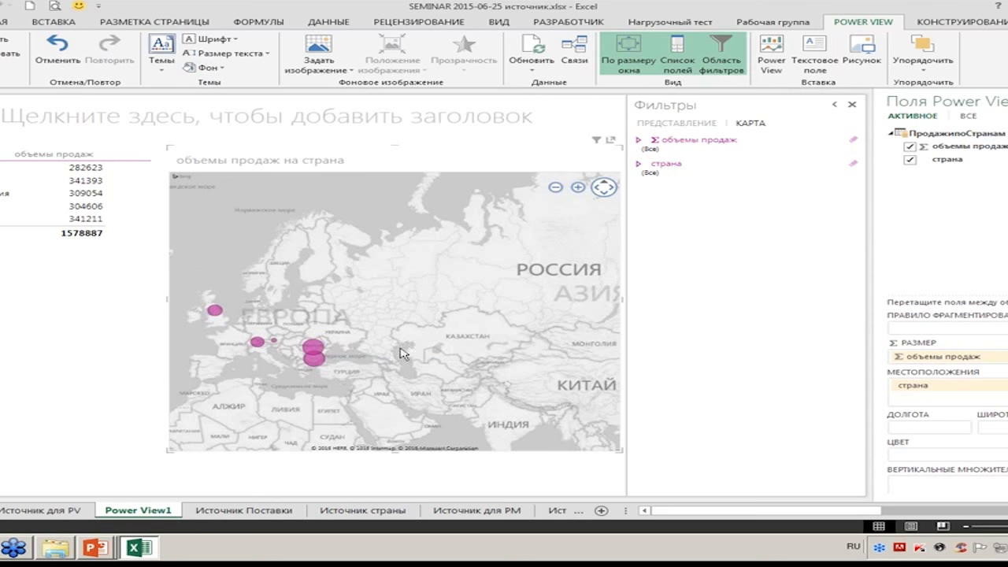
{"action": "left_click", "coordinate": [980, 23]}
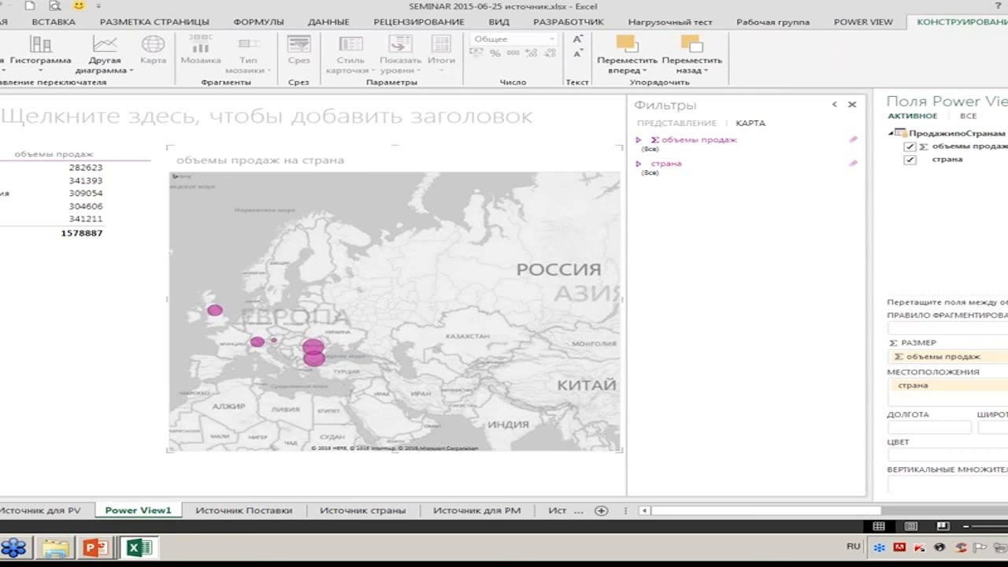
{"action": "left_click", "coordinate": [1001, 22]}
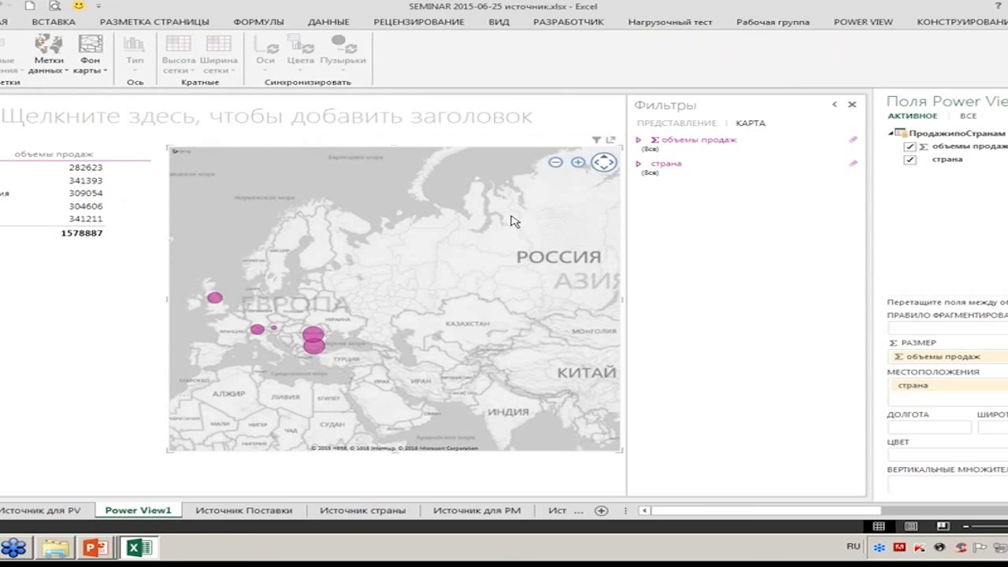
{"action": "left_click", "coordinate": [866, 22]}
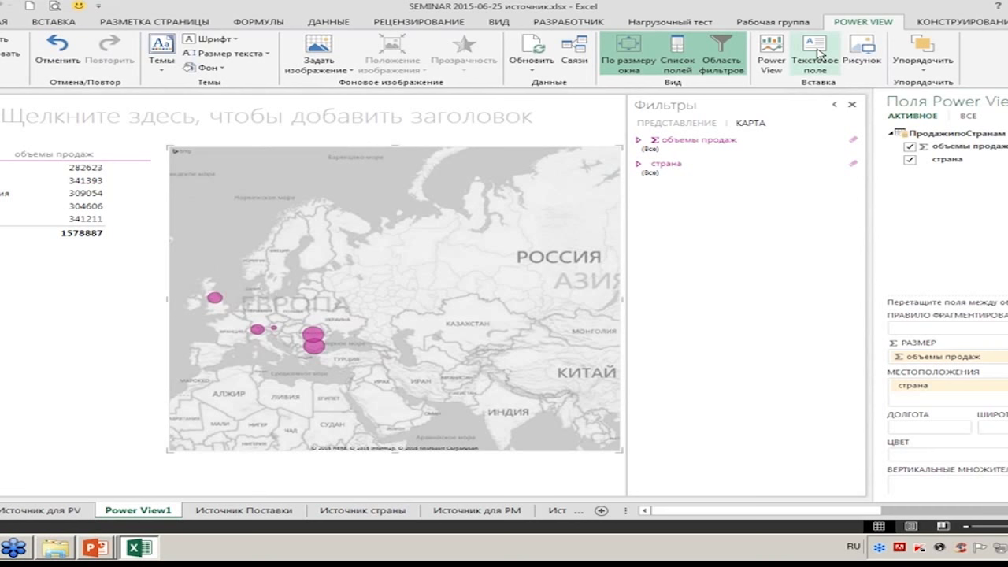
Step: Add a one-line 'Предоставление отчета по странам' text box above the map at font size 16
{"action": "left_click", "coordinate": [816, 53]}
{"action": "type", "text": "Предос"}
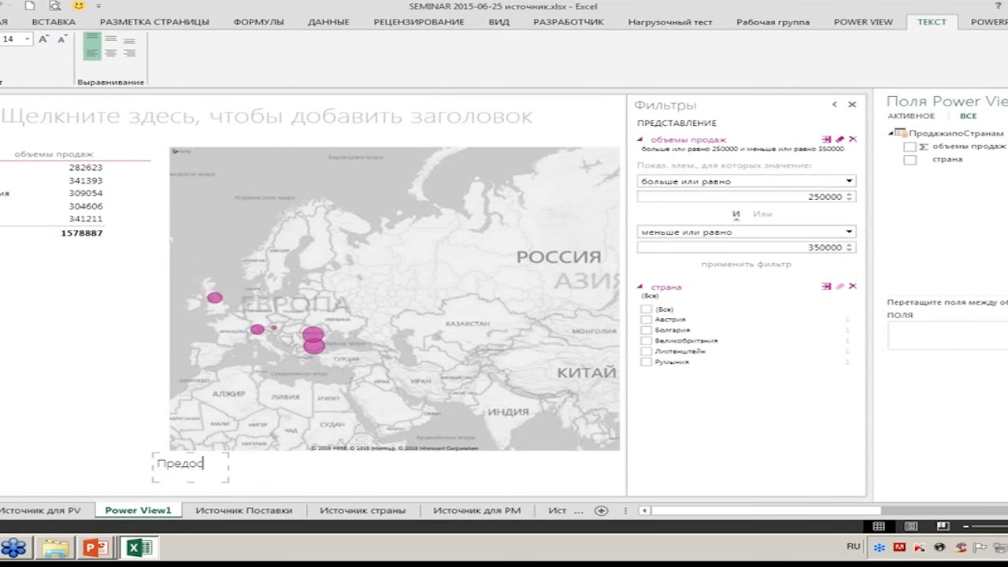
{"action": "type", "text": "тавлени"}
{"action": "type", "text": "е отчета"}
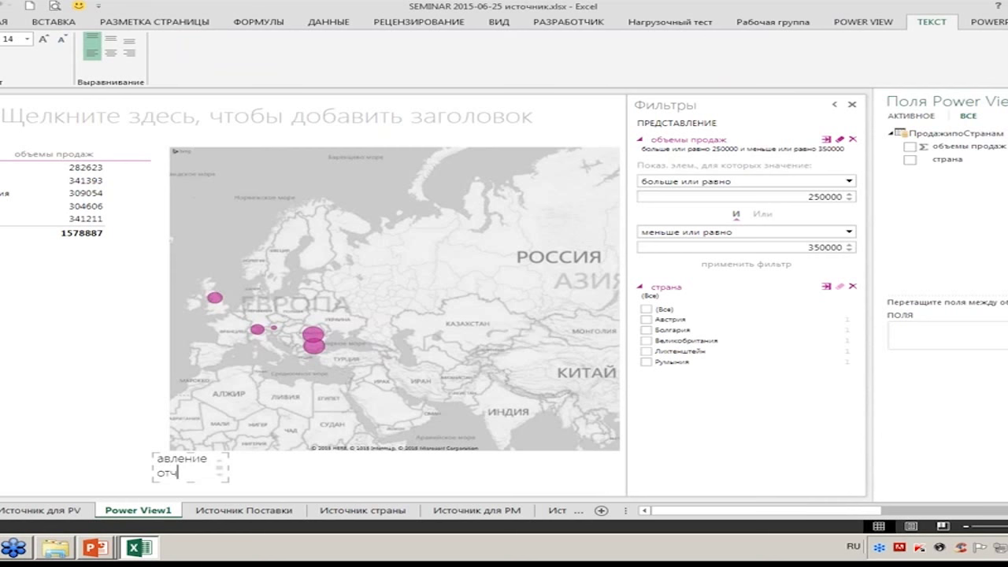
{"action": "type", "text": " по странам"}
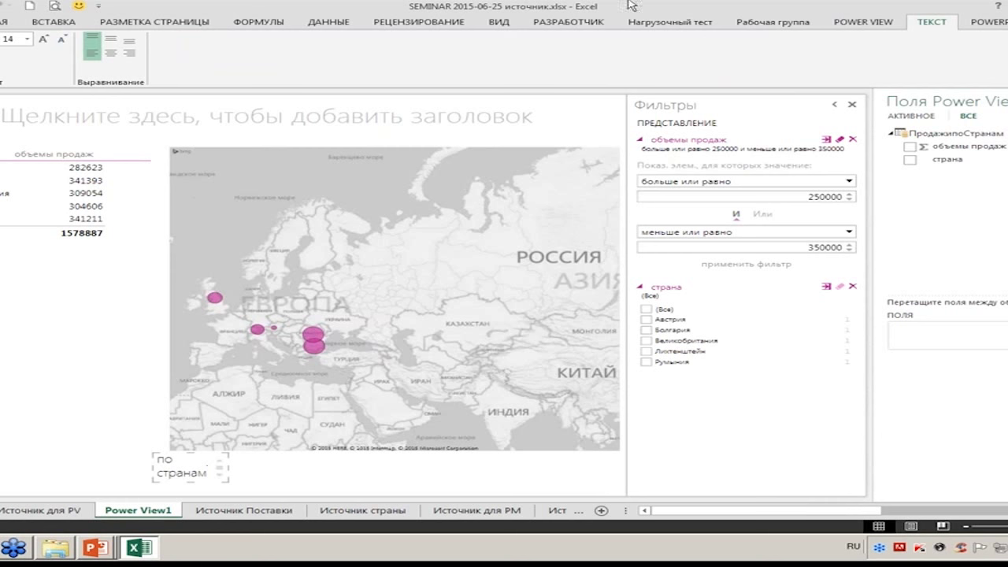
{"action": "left_click_drag", "start_coordinate": [152, 468], "coordinate": [2, 468]}
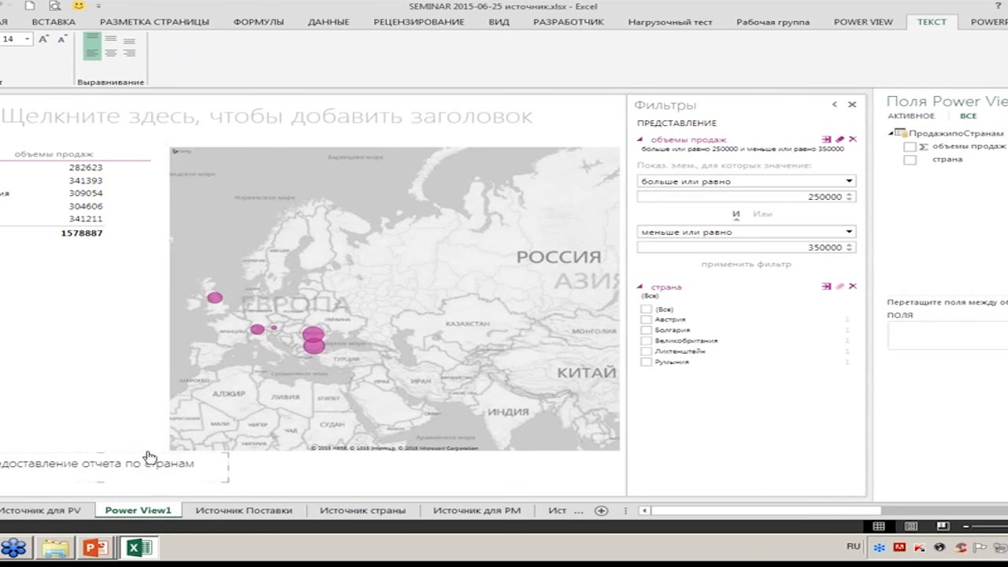
{"action": "left_click_drag", "start_coordinate": [151, 460], "coordinate": [352, 136]}
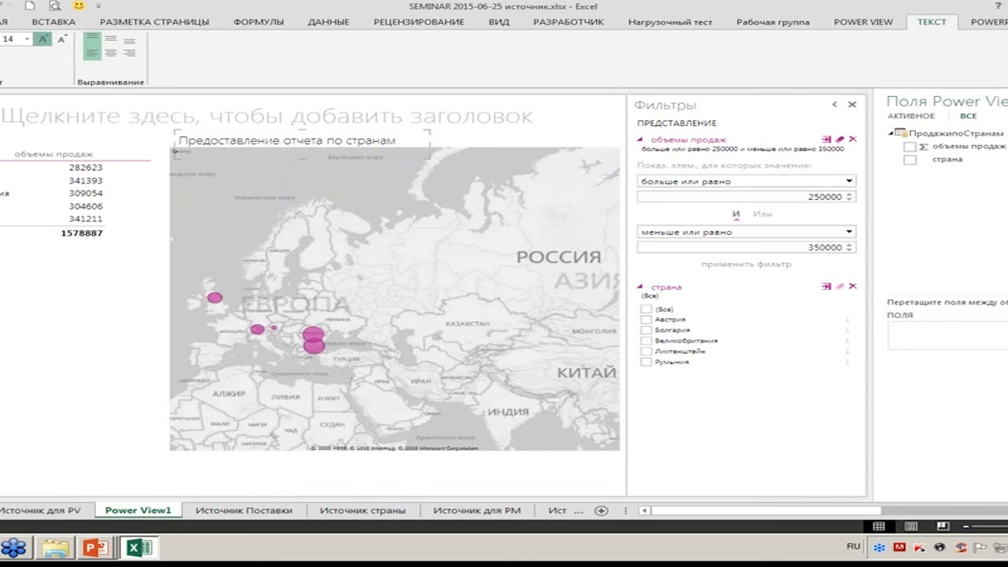
{"action": "left_click", "coordinate": [43, 38]}
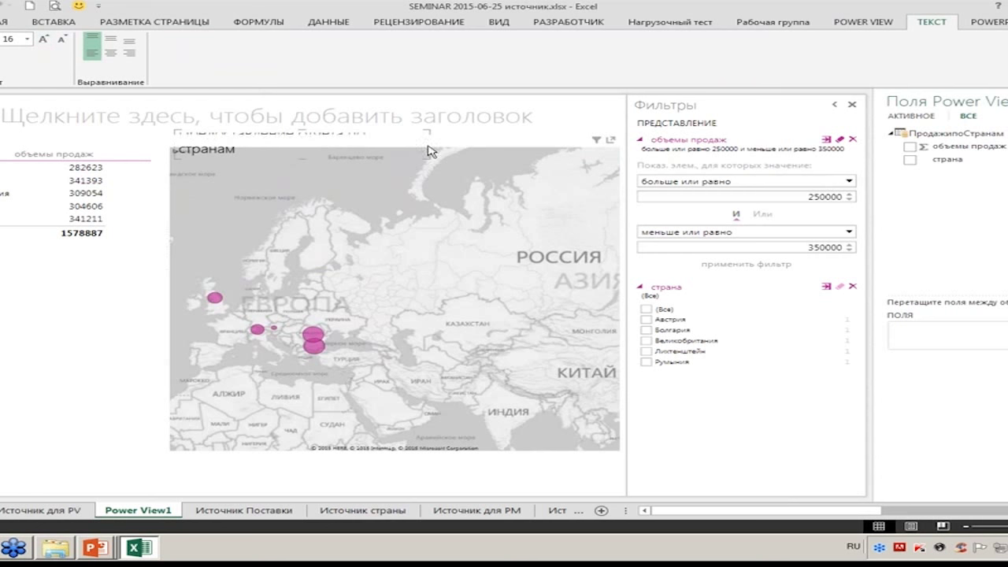
{"action": "left_click_drag", "start_coordinate": [431, 141], "coordinate": [547, 127]}
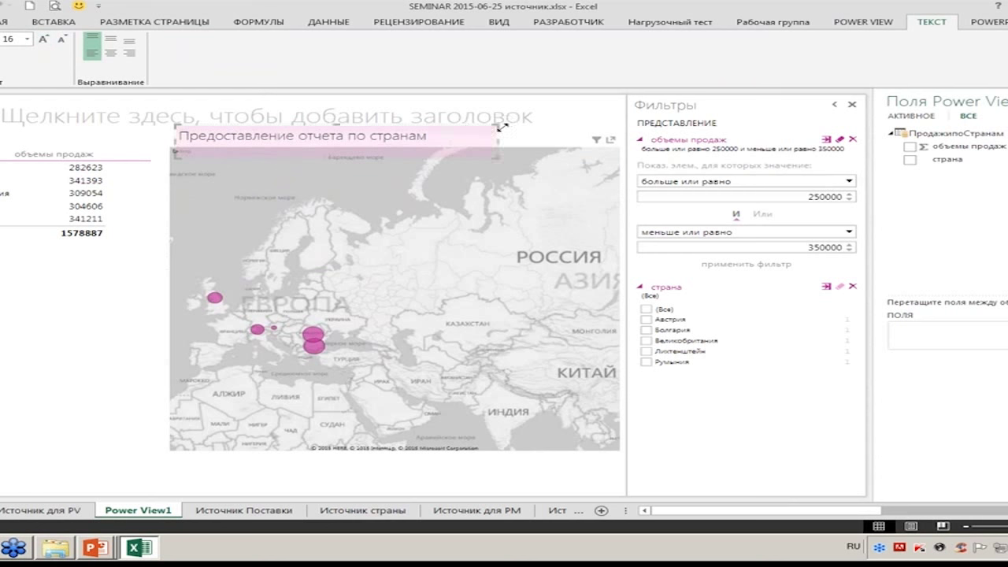
{"action": "left_click", "coordinate": [154, 344]}
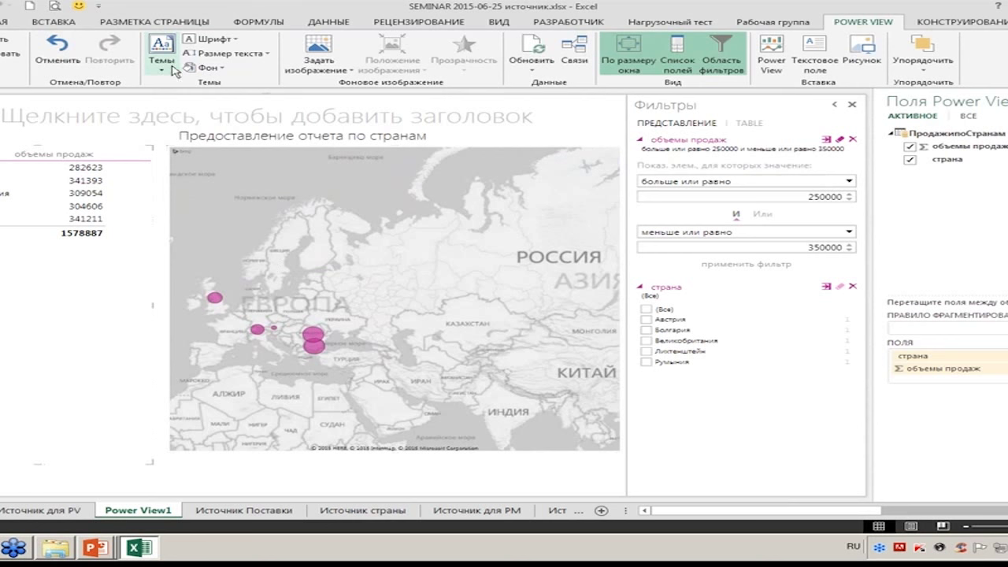
Step: Set the Power View report text size to 75%
{"action": "left_click", "coordinate": [268, 54]}
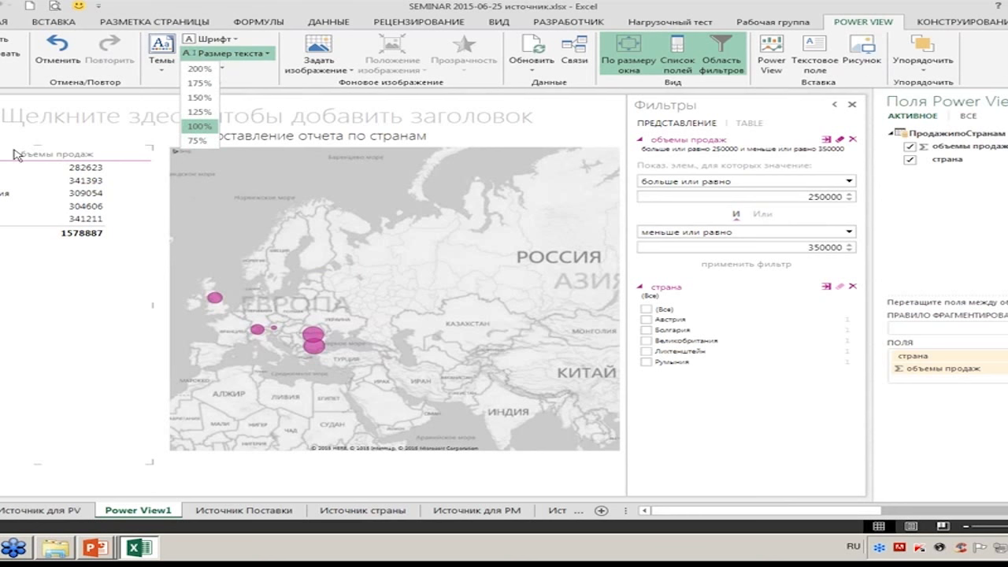
{"action": "left_click", "coordinate": [200, 112]}
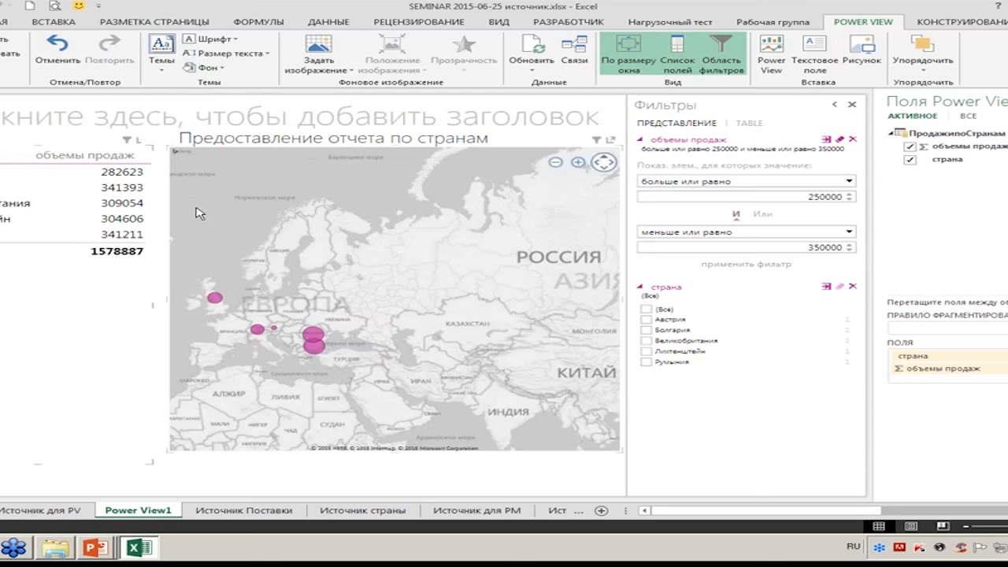
{"action": "left_click", "coordinate": [267, 52]}
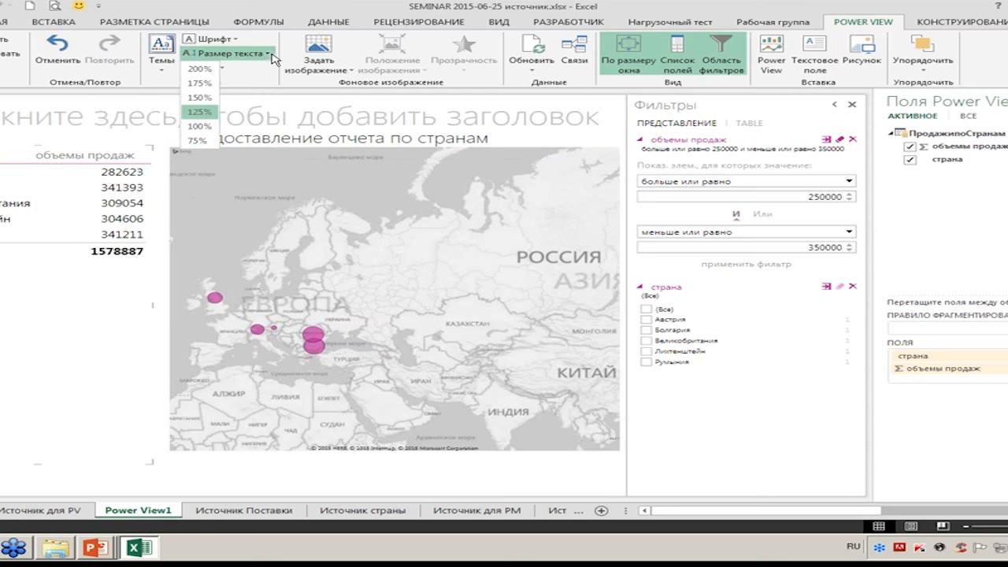
{"action": "left_click", "coordinate": [197, 141]}
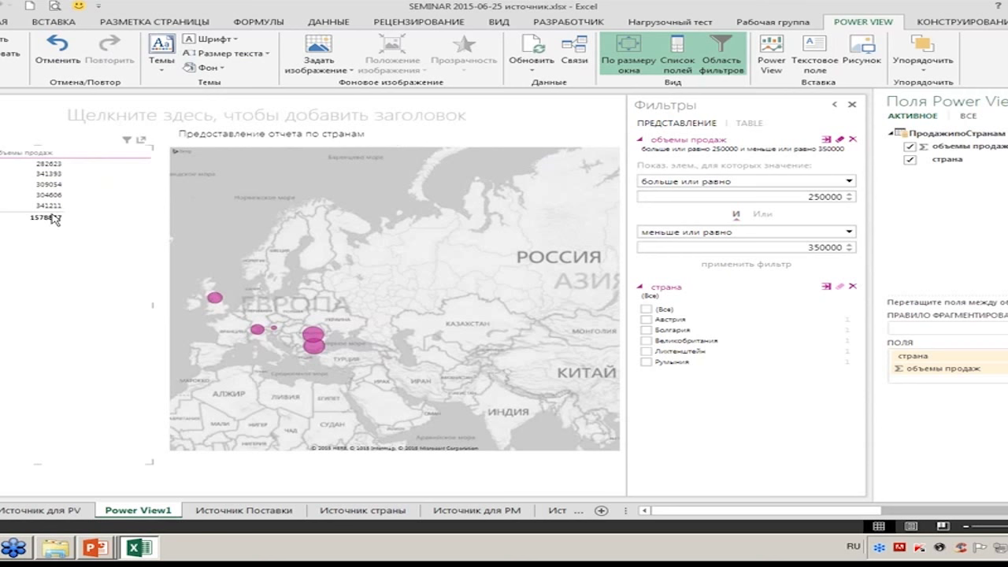
Step: Apply a light background and an olive-green theme, and select all countries in the страна filter
{"action": "left_click", "coordinate": [224, 70]}
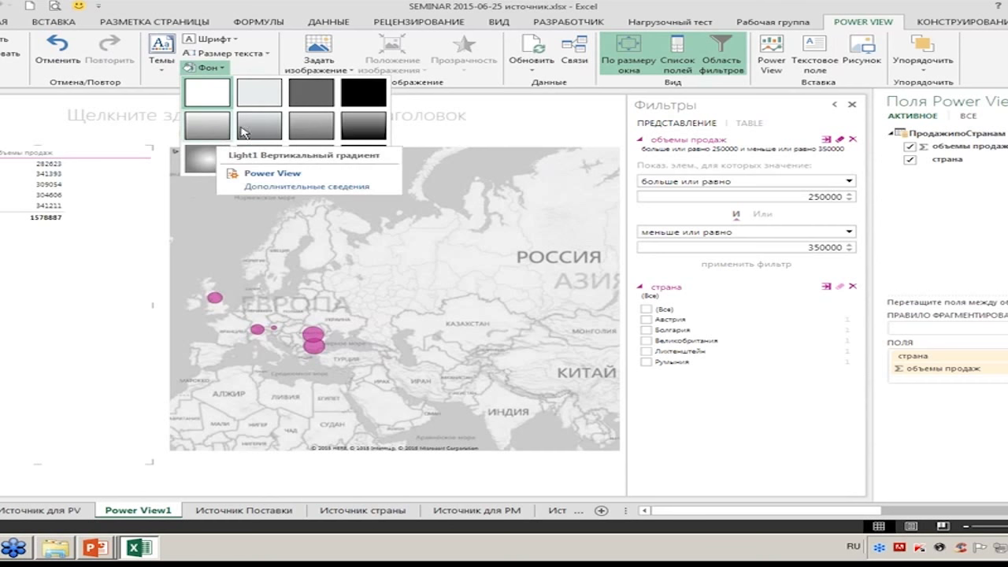
{"action": "left_click", "coordinate": [259, 92]}
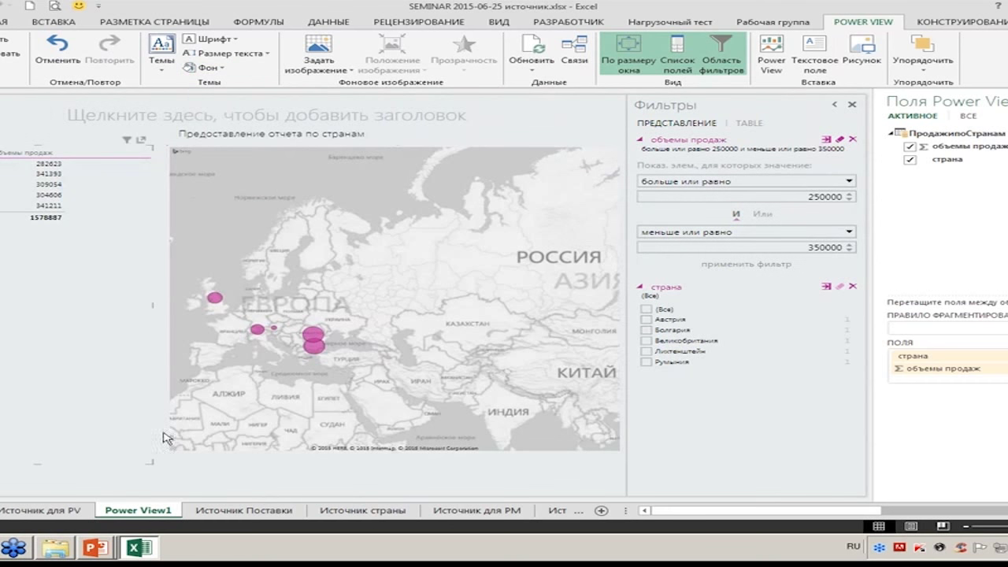
{"action": "left_click", "coordinate": [161, 72]}
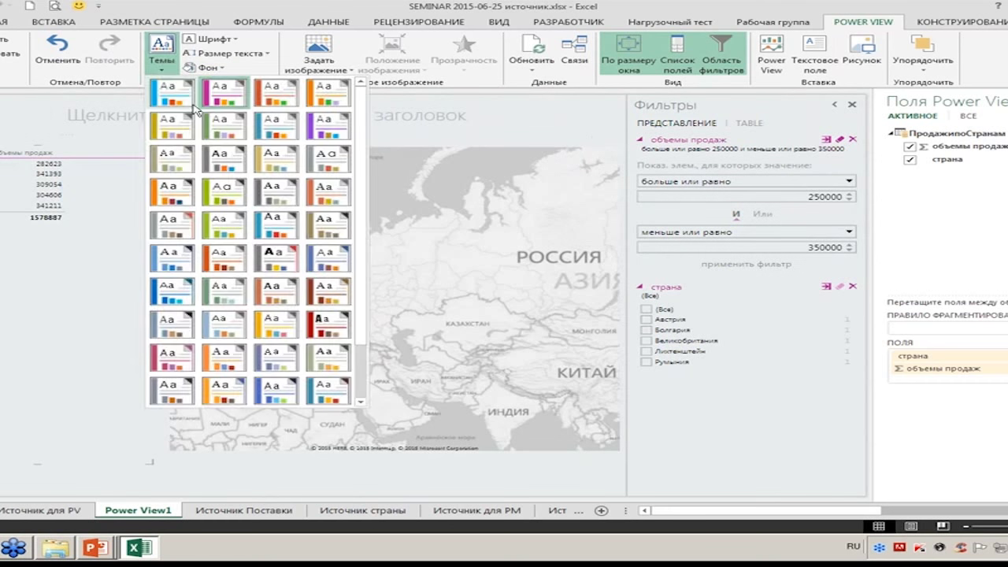
{"action": "left_click", "coordinate": [220, 124]}
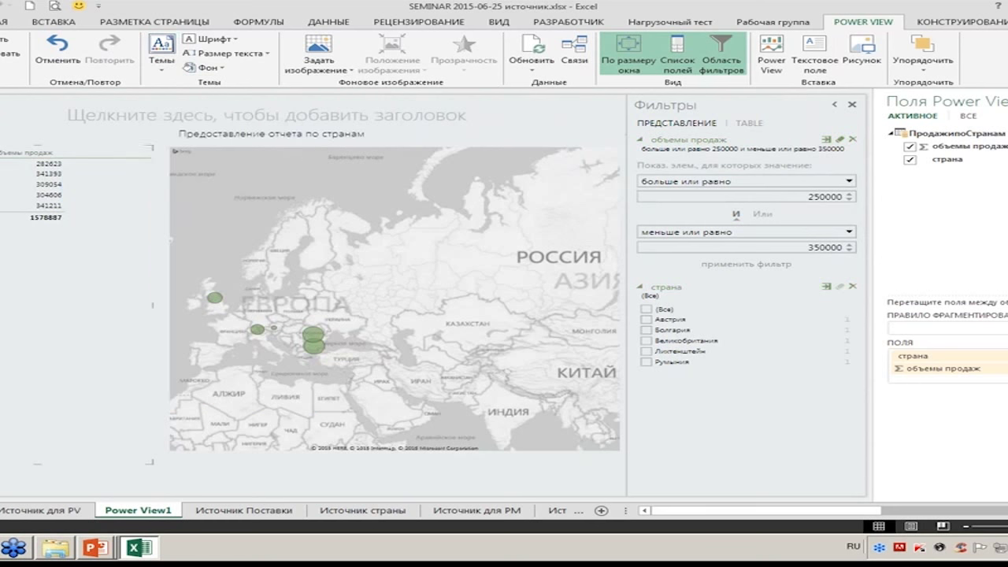
{"action": "mouse_move", "coordinate": [237, 307]}
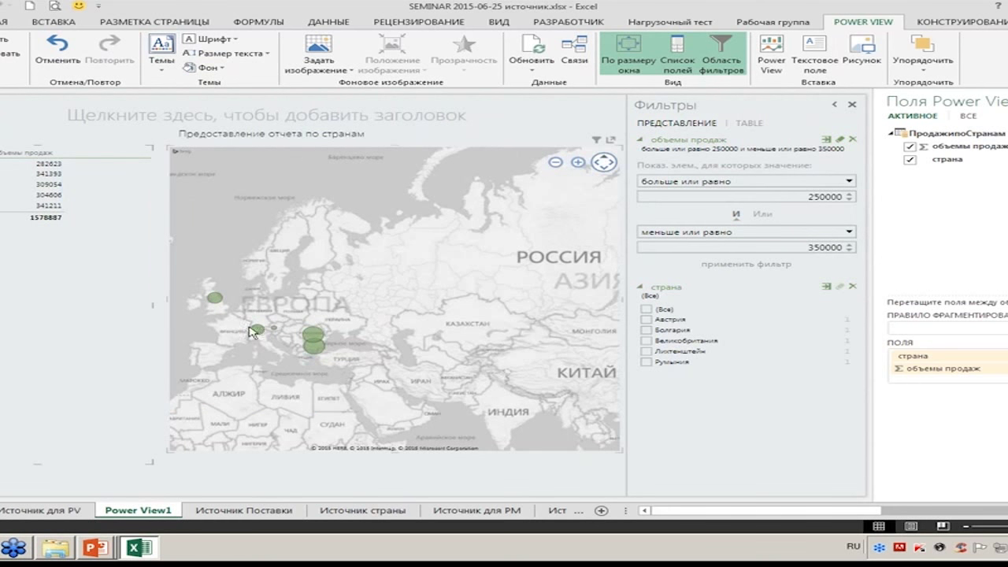
{"action": "mouse_move", "coordinate": [393, 299]}
{"action": "left_click", "coordinate": [646, 309]}
{"action": "left_click", "coordinate": [57, 509]}
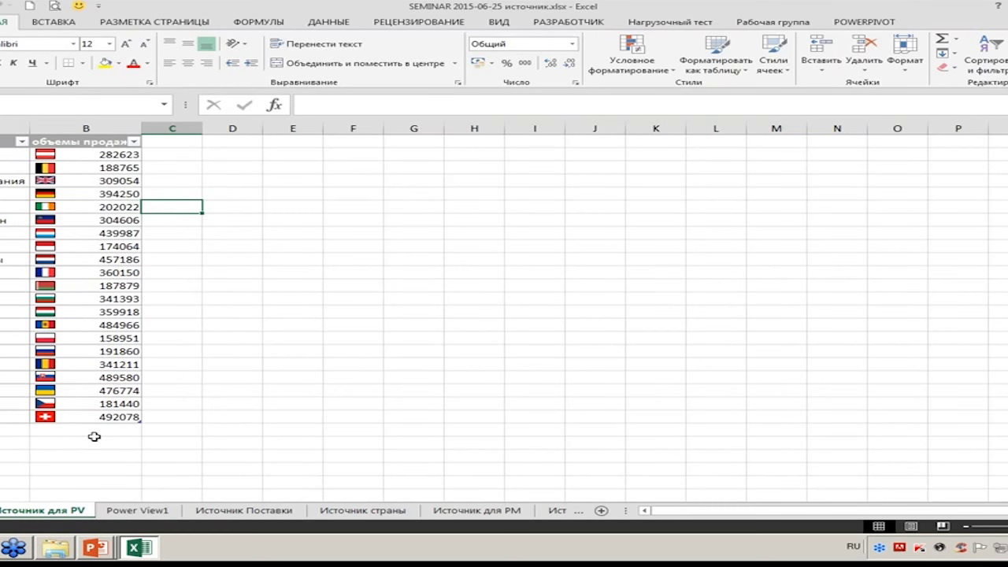
{"action": "left_click", "coordinate": [217, 512]}
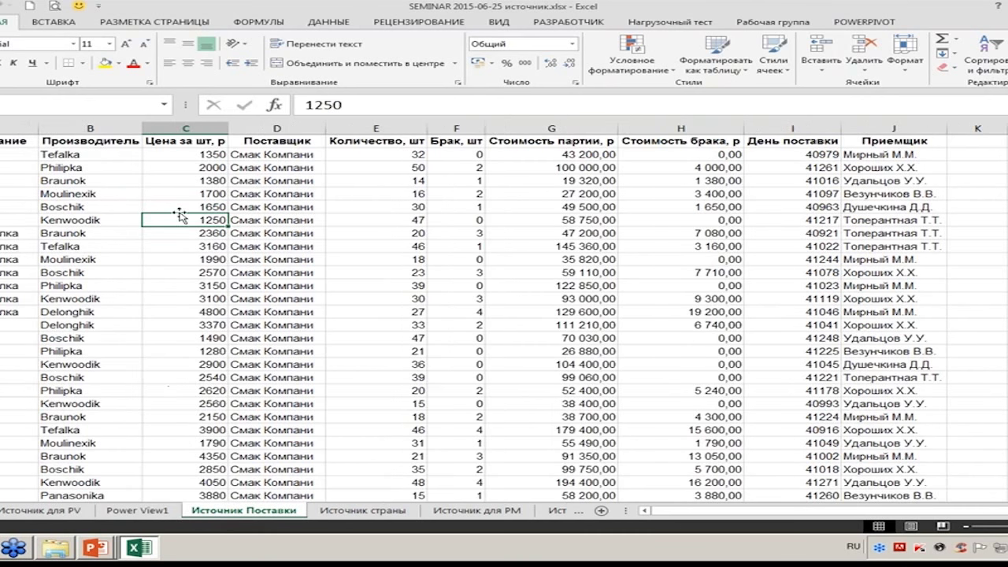
{"action": "left_click", "coordinate": [358, 513]}
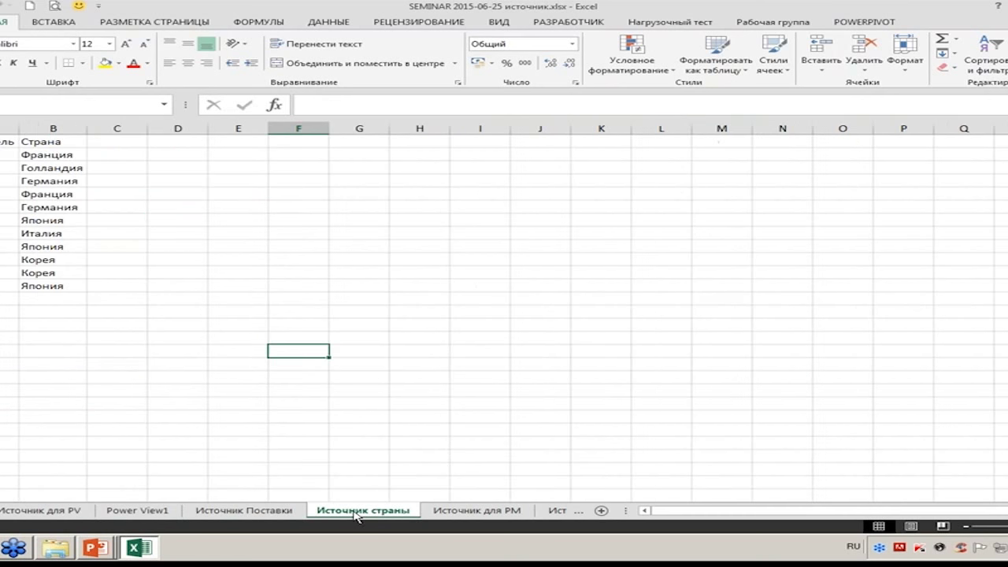
{"action": "left_click", "coordinate": [303, 510]}
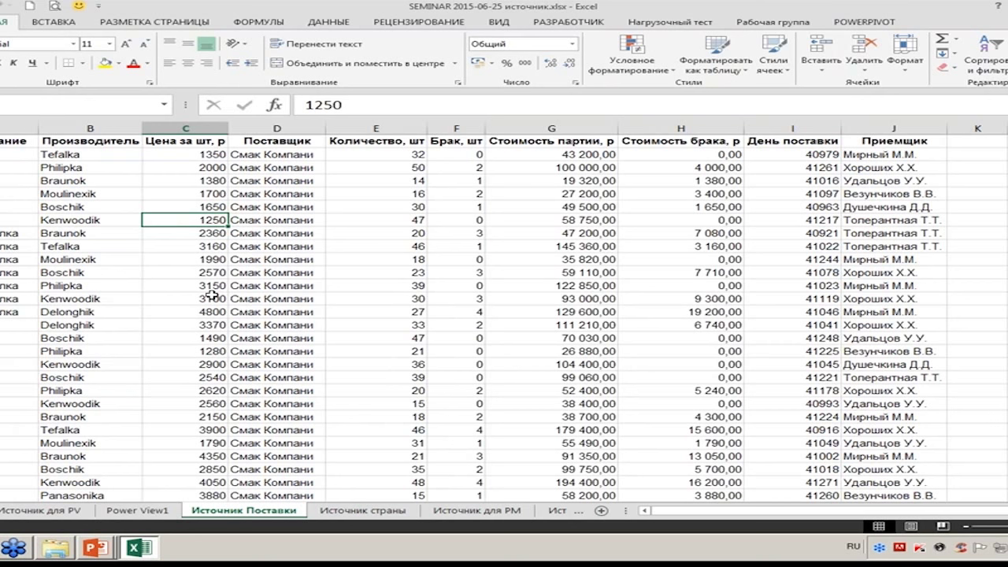
{"action": "left_click", "coordinate": [344, 512]}
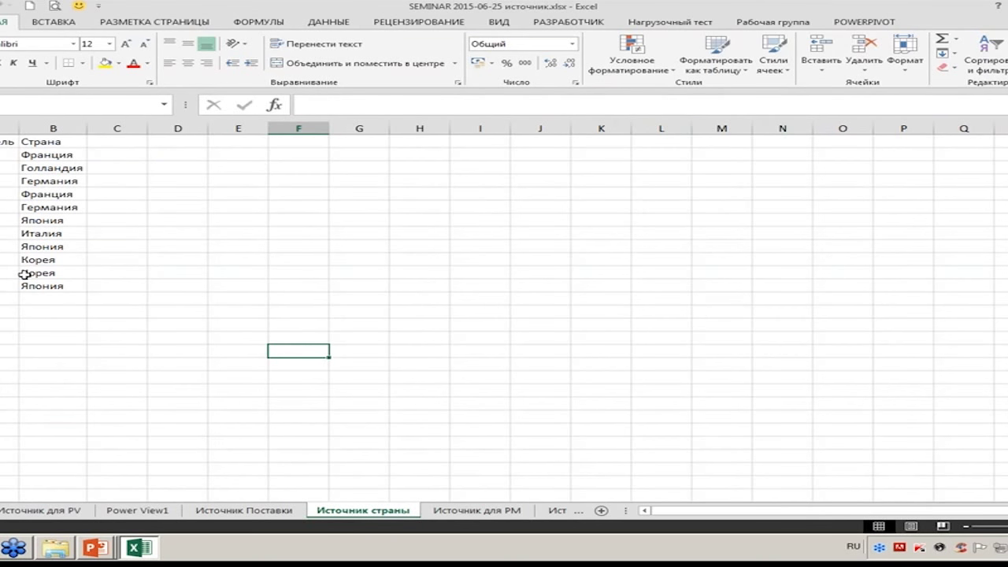
{"action": "left_click", "coordinate": [222, 513]}
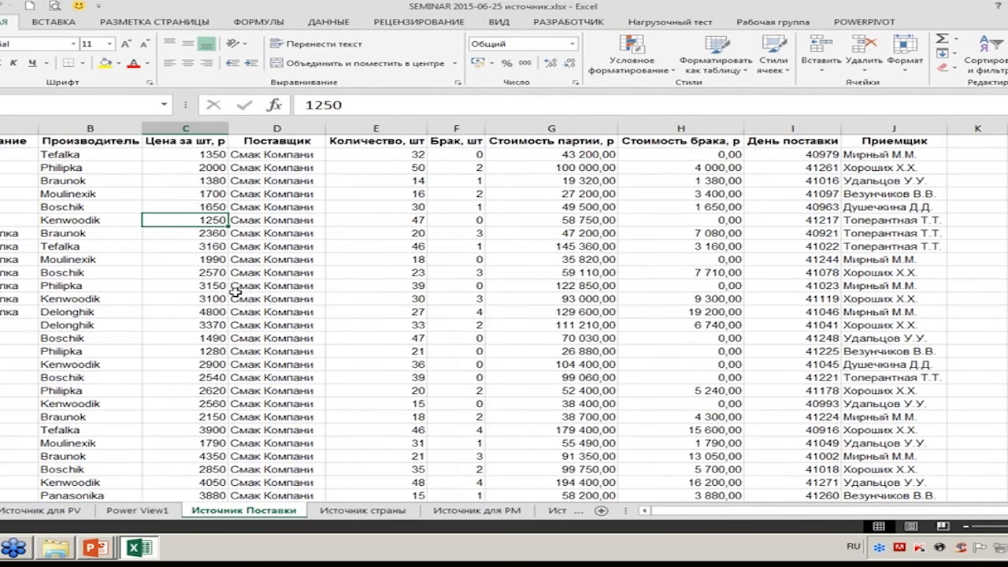
Step: Format the supplier delivery data as a styled table with headers
{"action": "left_click", "coordinate": [722, 63]}
{"action": "left_click", "coordinate": [769, 151]}
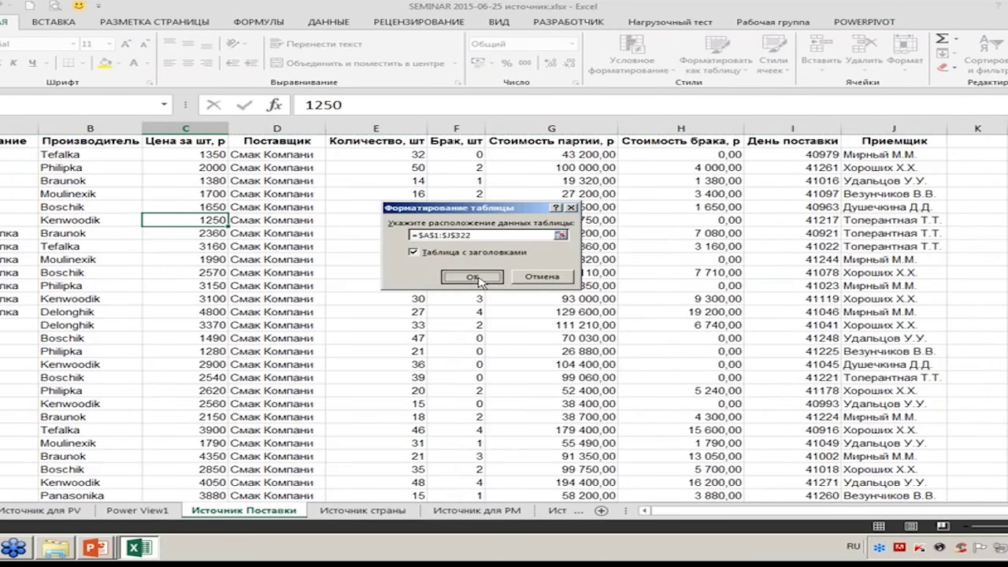
{"action": "left_click", "coordinate": [478, 278]}
Step: Format the country list on Источник страны as a table with a header row
{"action": "left_click", "coordinate": [362, 510]}
{"action": "left_click", "coordinate": [31, 168]}
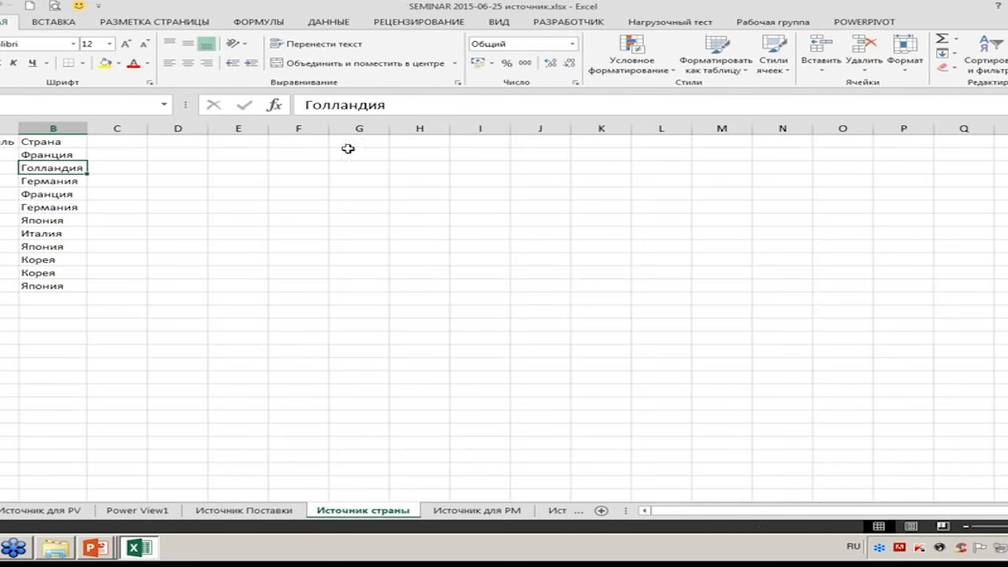
{"action": "left_click", "coordinate": [721, 62]}
{"action": "left_click", "coordinate": [825, 143]}
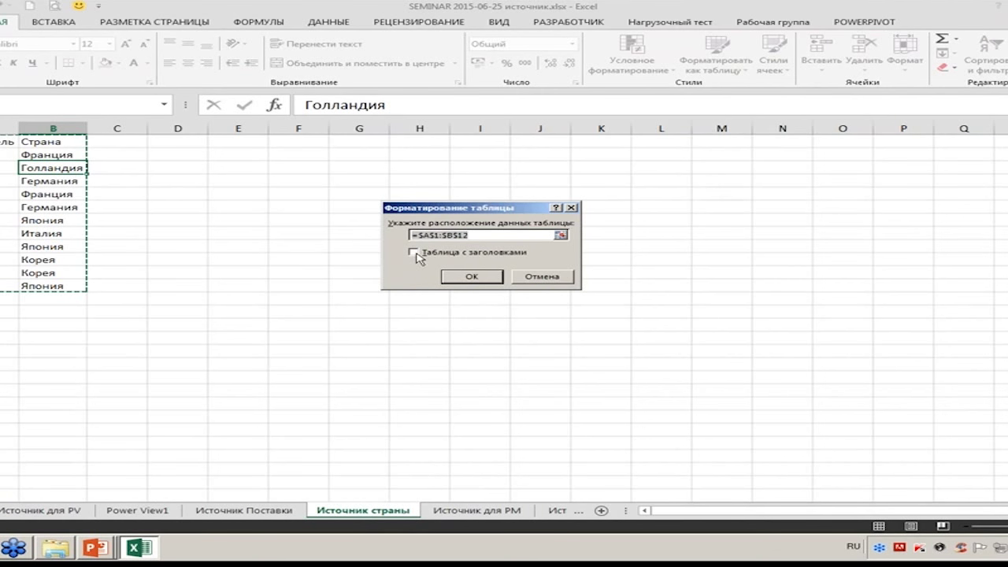
{"action": "left_click", "coordinate": [415, 255]}
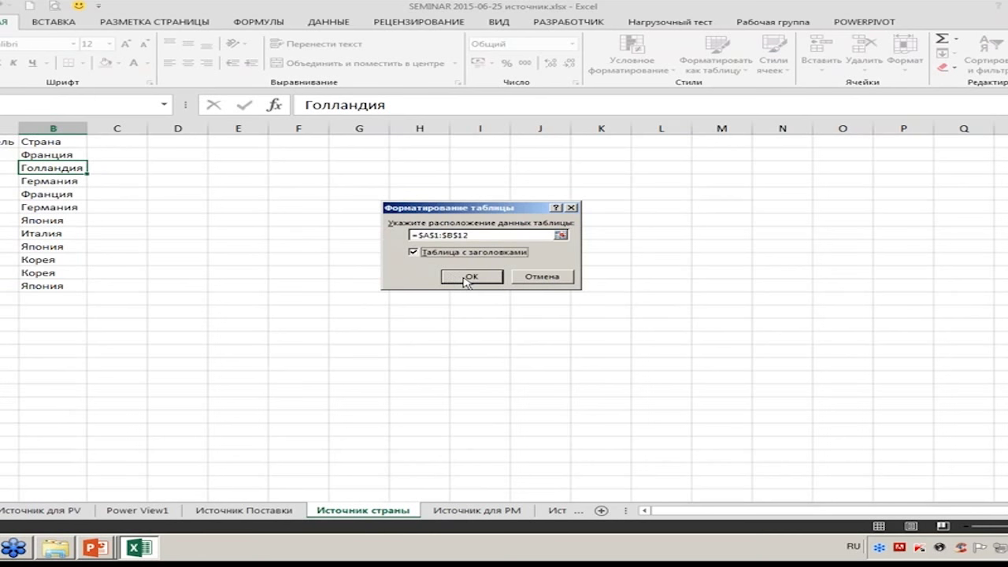
{"action": "left_click", "coordinate": [465, 279]}
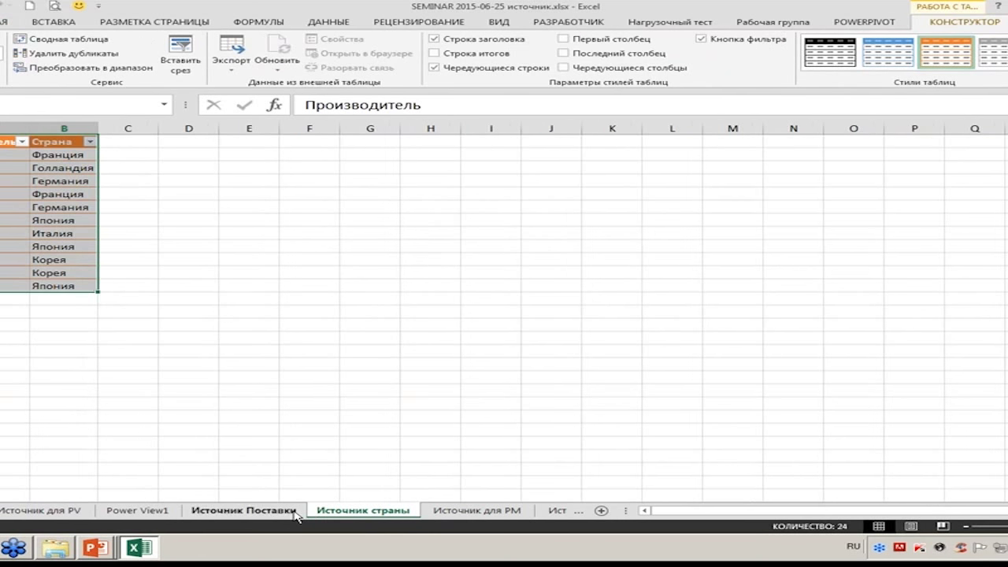
Step: Check the new tables on the Источник Поставки and Источник страны sheets
{"action": "left_click", "coordinate": [260, 510]}
{"action": "left_click", "coordinate": [182, 299]}
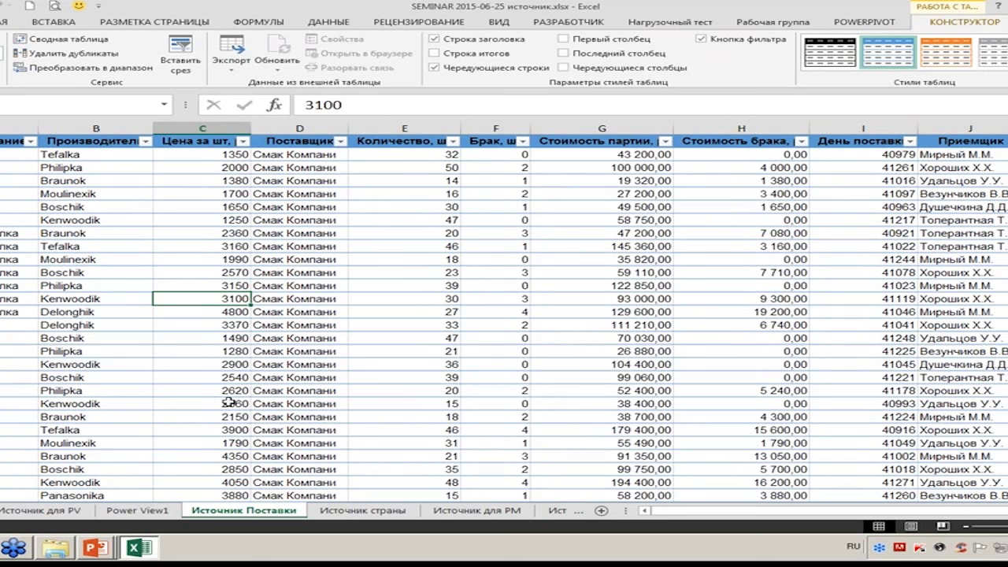
{"action": "left_click", "coordinate": [362, 511]}
{"action": "left_click", "coordinate": [2, 233]}
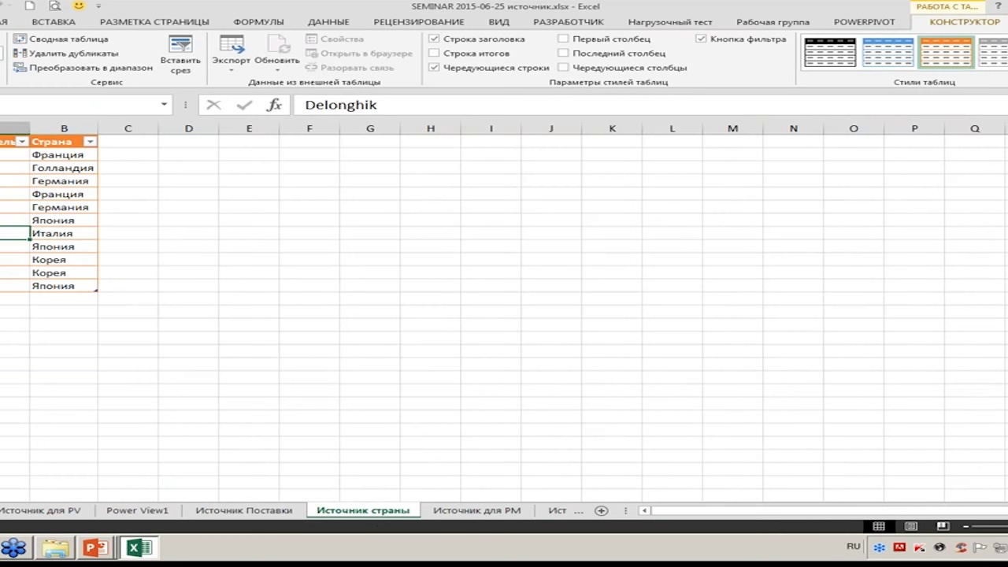
{"action": "left_click", "coordinate": [5, 220]}
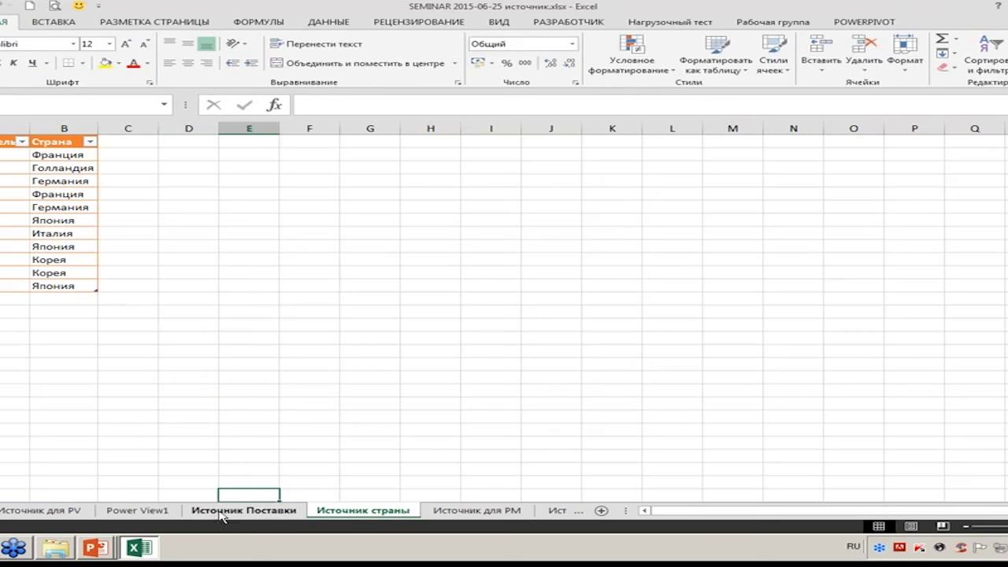
Step: Insert a new Power View sheet from the Источник Поставки supplier table
{"action": "left_click", "coordinate": [224, 512]}
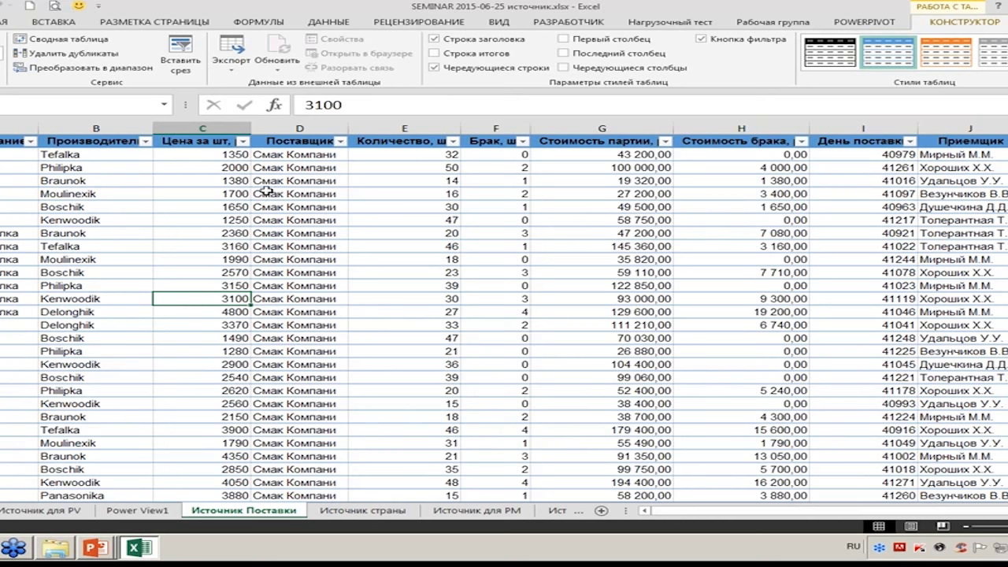
{"action": "left_click", "coordinate": [76, 23]}
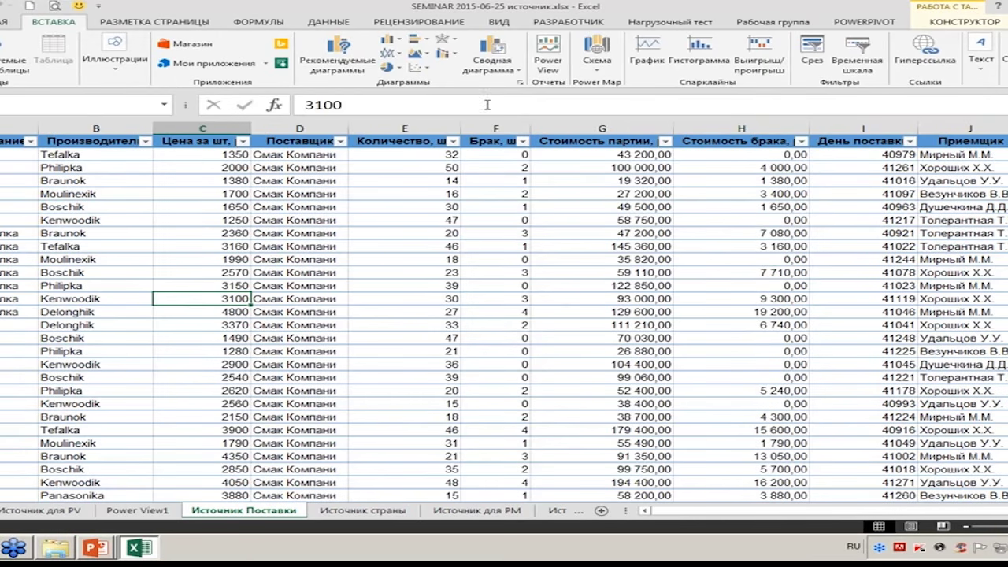
{"action": "left_click", "coordinate": [549, 55]}
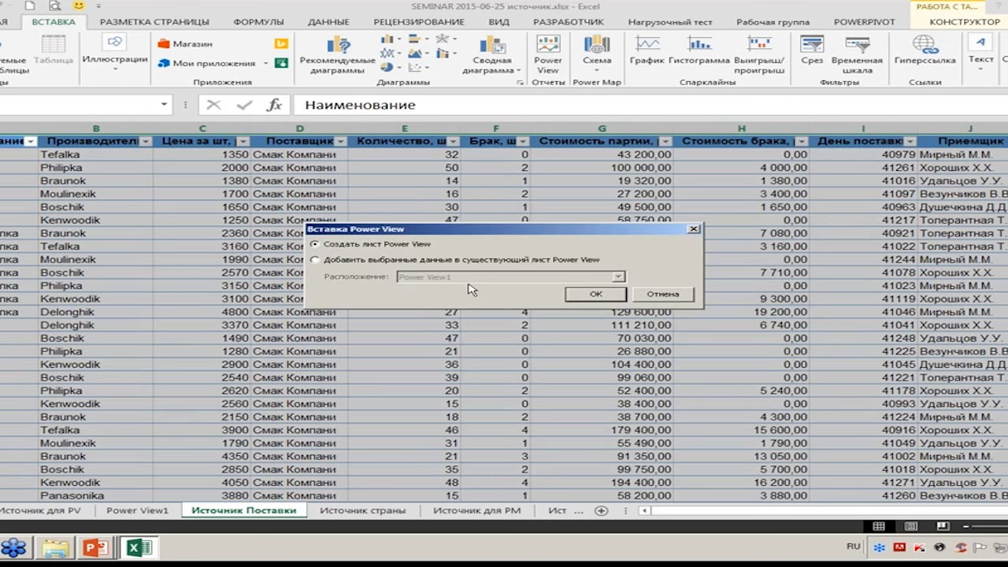
{"action": "left_click", "coordinate": [619, 299]}
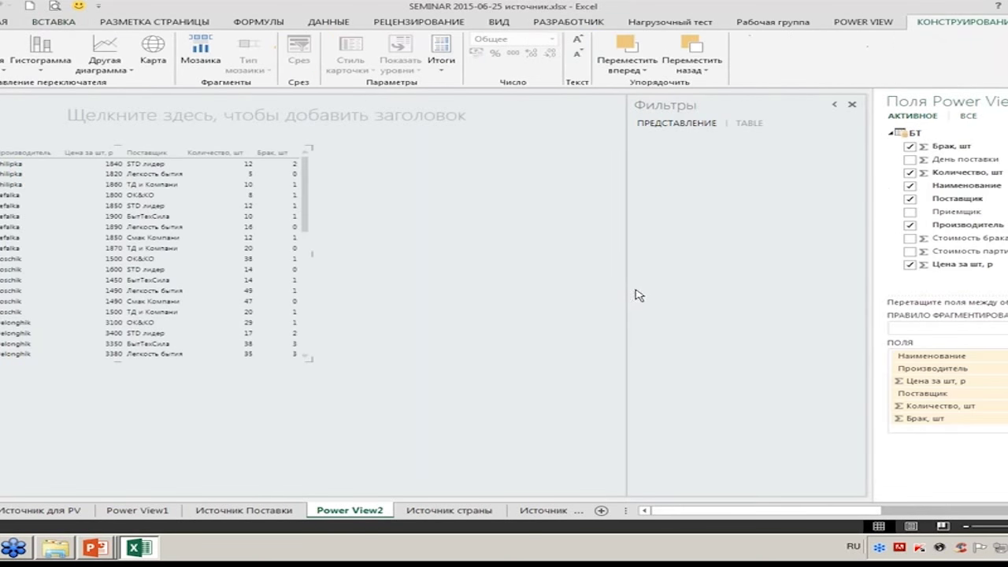
Step: Remove Брак, Количество, Наименование, Поставщик, Производитель and Цена за шт from the report
{"action": "mouse_move", "coordinate": [157, 252]}
{"action": "left_click", "coordinate": [910, 147]}
{"action": "left_click", "coordinate": [909, 173]}
{"action": "left_click", "coordinate": [909, 185]}
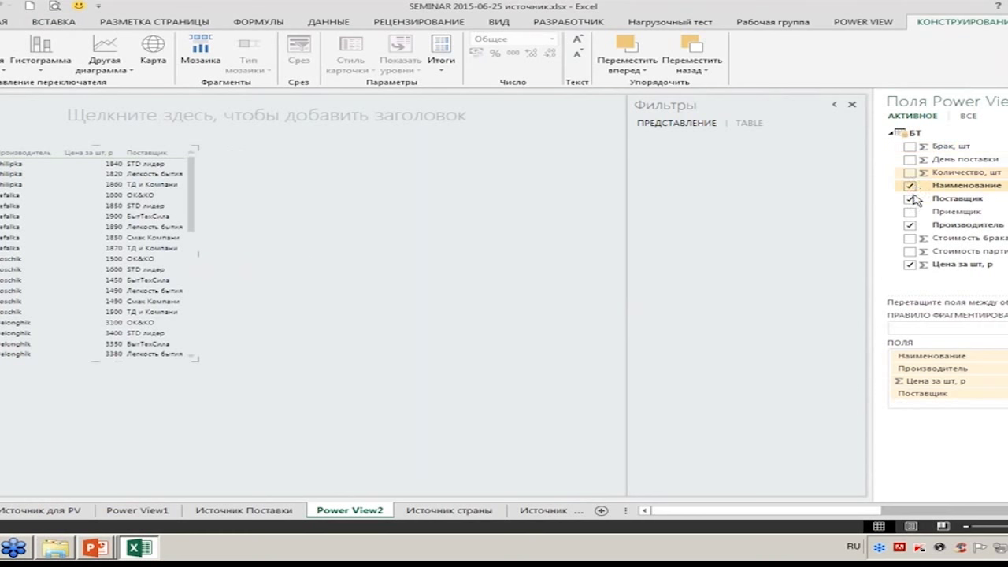
{"action": "left_click", "coordinate": [909, 198]}
{"action": "left_click", "coordinate": [909, 224]}
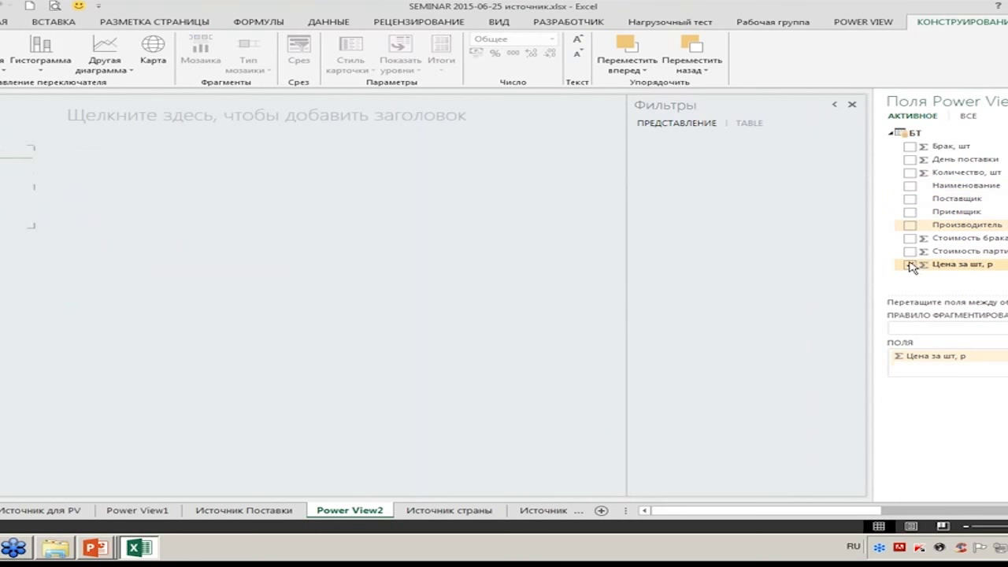
{"action": "left_click", "coordinate": [910, 264]}
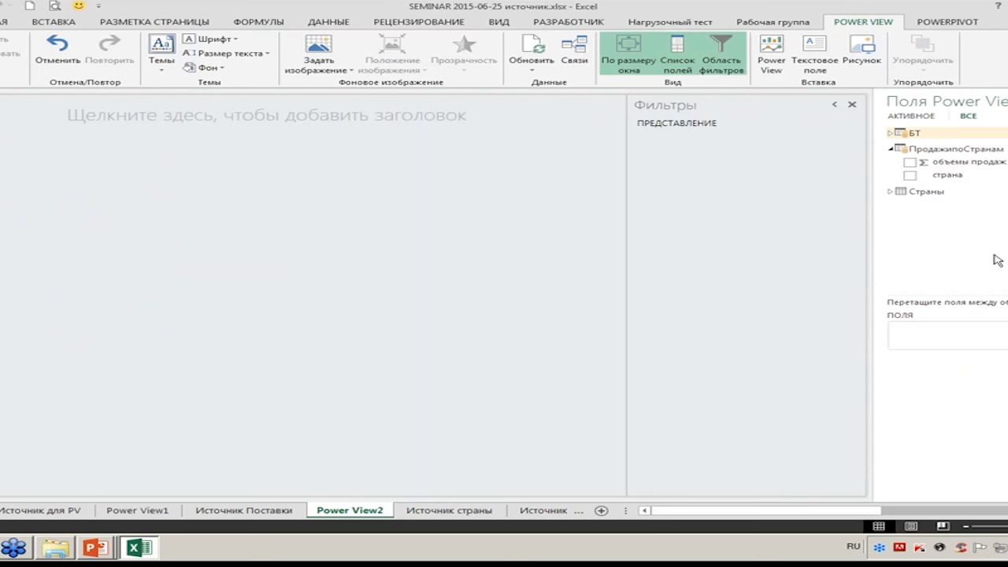
Step: Add the Страна field from the Страны table to the report
{"action": "left_click", "coordinate": [890, 192]}
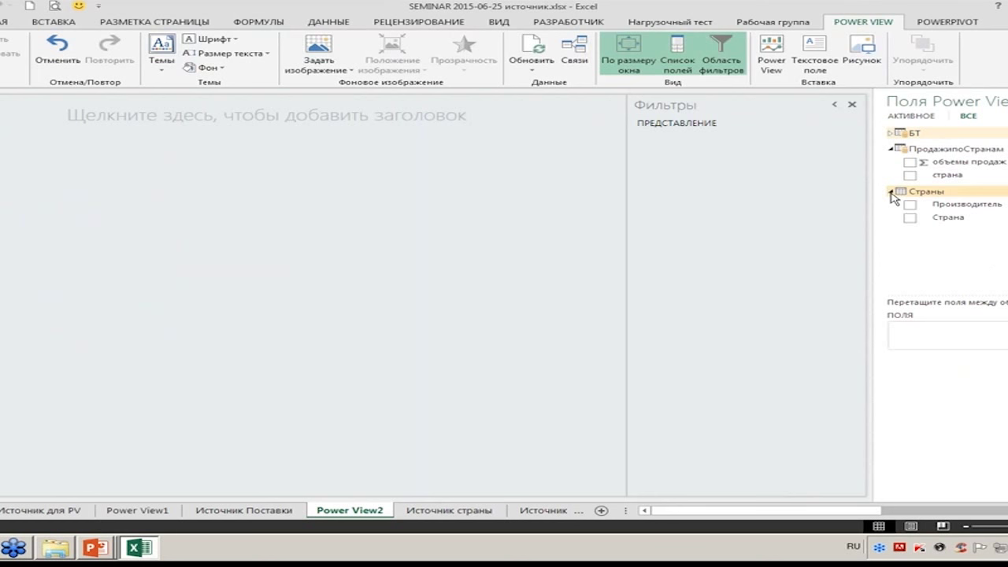
{"action": "left_click", "coordinate": [892, 133]}
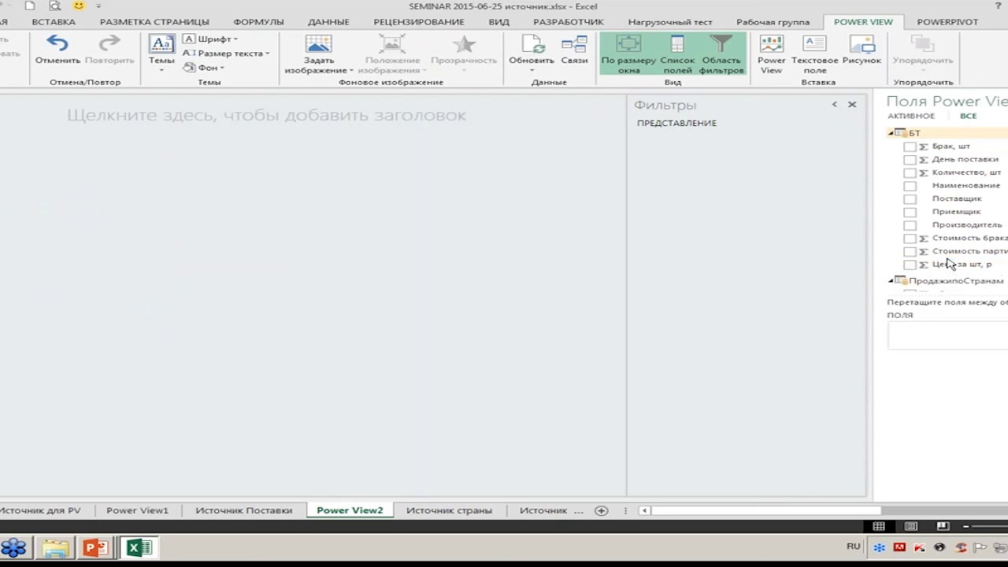
{"action": "scroll", "coordinate": [945, 211], "scroll_direction": "down", "scroll_amount": 2}
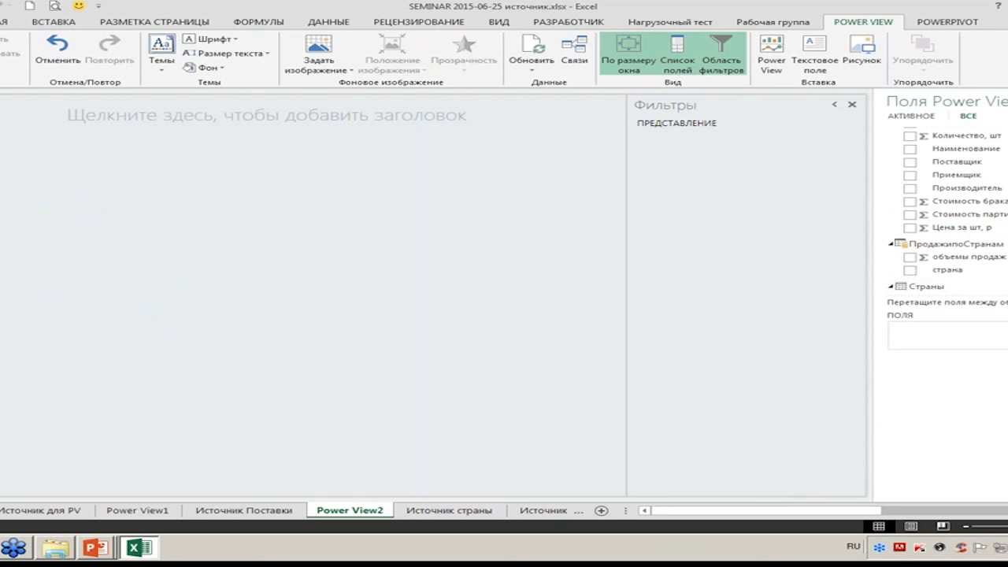
{"action": "scroll", "coordinate": [956, 236], "scroll_direction": "down", "scroll_amount": 2}
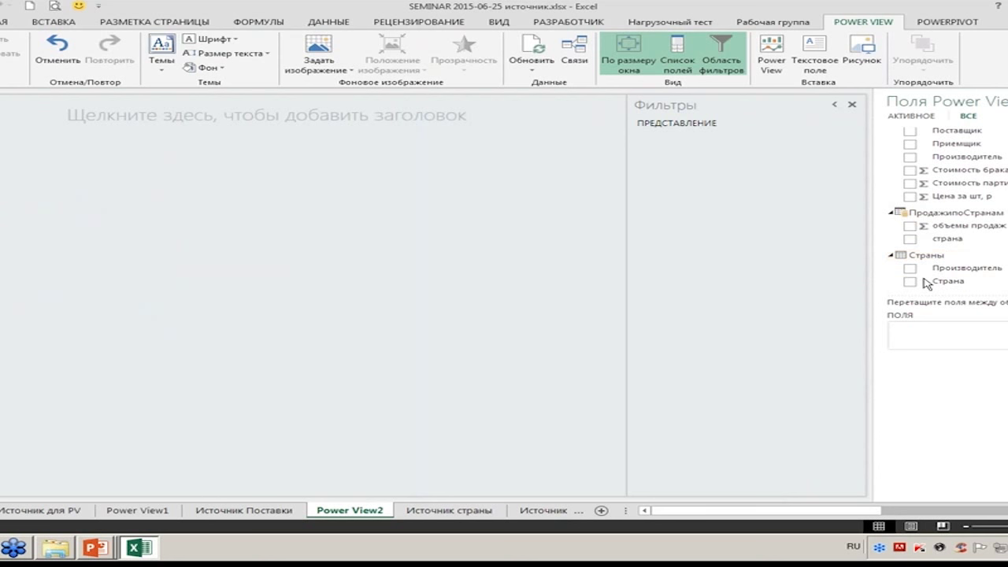
{"action": "left_click", "coordinate": [910, 281]}
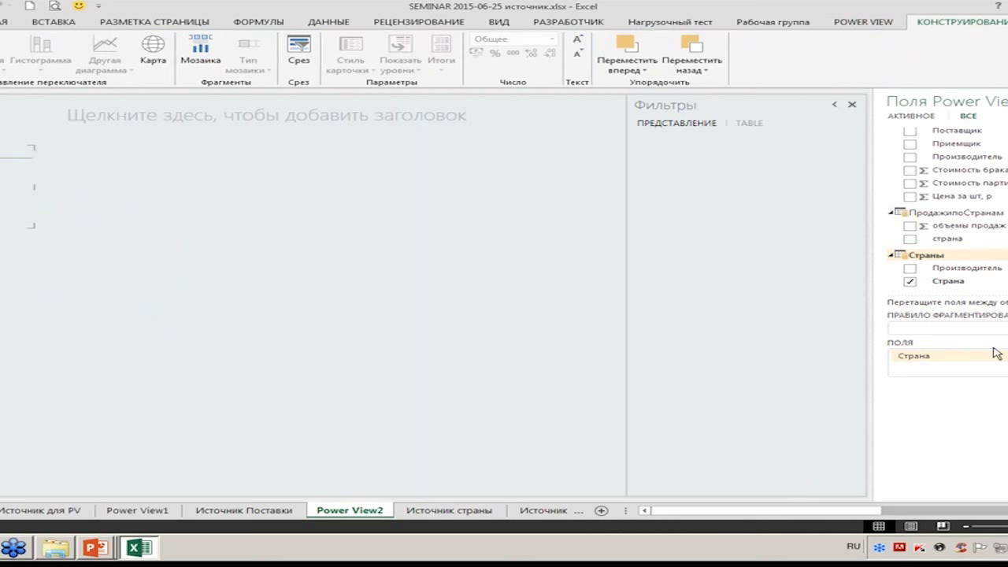
{"action": "mouse_move", "coordinate": [17, 187]}
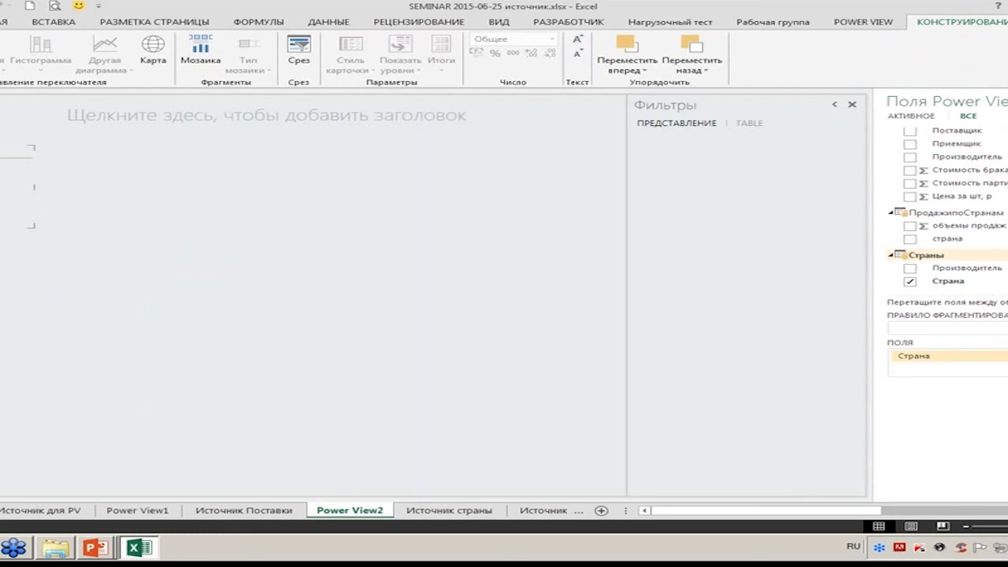
Step: Add Стоимость партии, р to the Страна table and open the Создание связи dialog
{"action": "scroll", "coordinate": [944, 204], "scroll_direction": "up", "scroll_amount": 1}
{"action": "scroll", "coordinate": [944, 204], "scroll_direction": "up", "scroll_amount": 2}
{"action": "scroll", "coordinate": [945, 204], "scroll_direction": "up", "scroll_amount": 2}
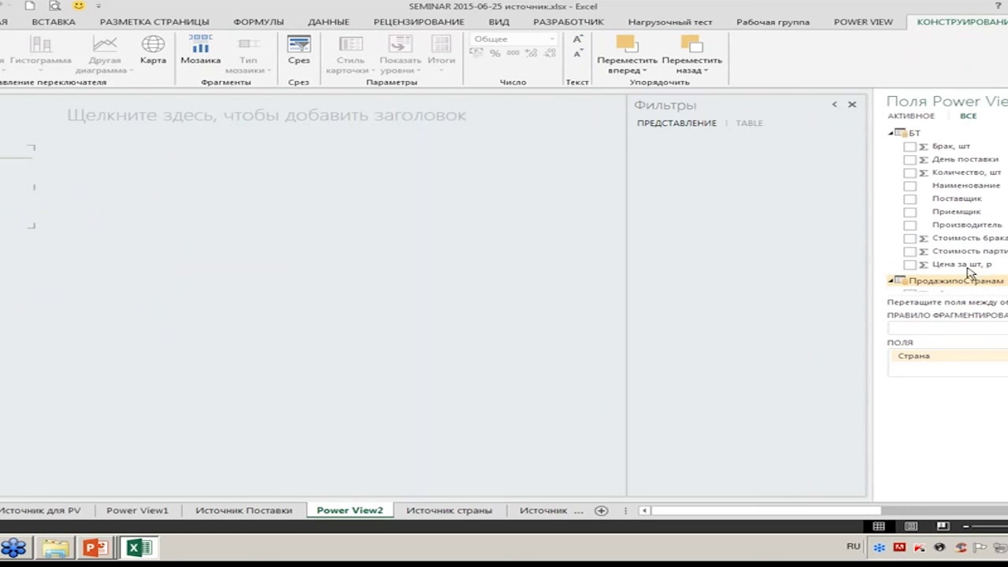
{"action": "left_click_drag", "start_coordinate": [927, 250], "coordinate": [932, 255]}
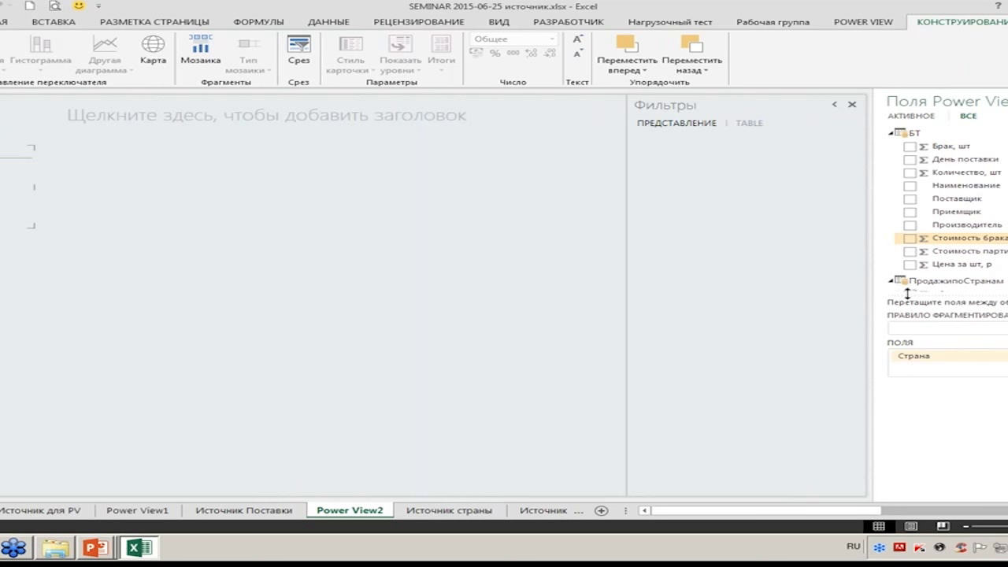
{"action": "left_click_drag", "start_coordinate": [961, 250], "coordinate": [1004, 362]}
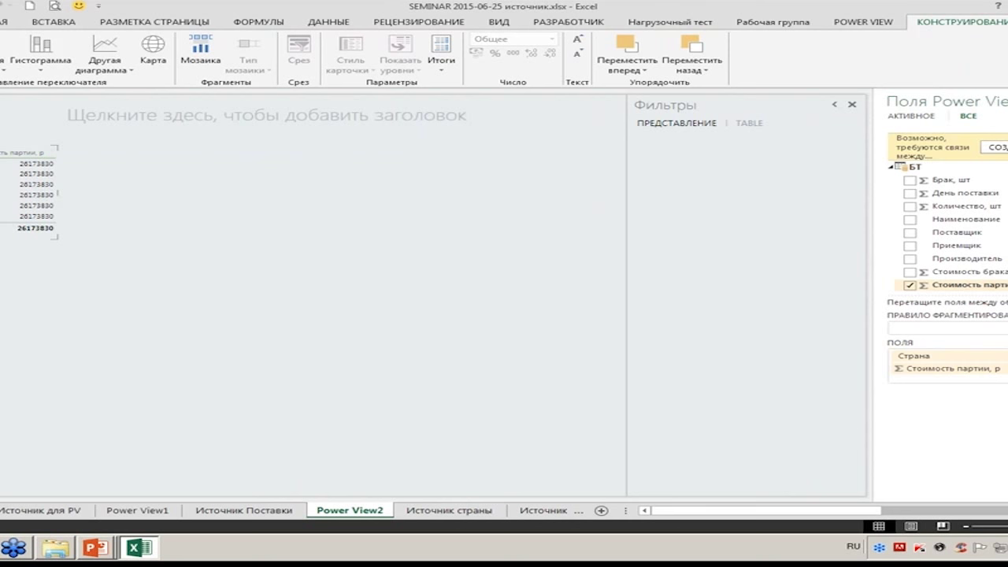
{"action": "left_click", "coordinate": [993, 147]}
{"action": "mouse_move", "coordinate": [450, 211]}
{"action": "left_mouse_down"}
{"action": "mouse_move", "coordinate": [401, 189]}
{"action": "mouse_move", "coordinate": [401, 177]}
{"action": "left_mouse_up"}
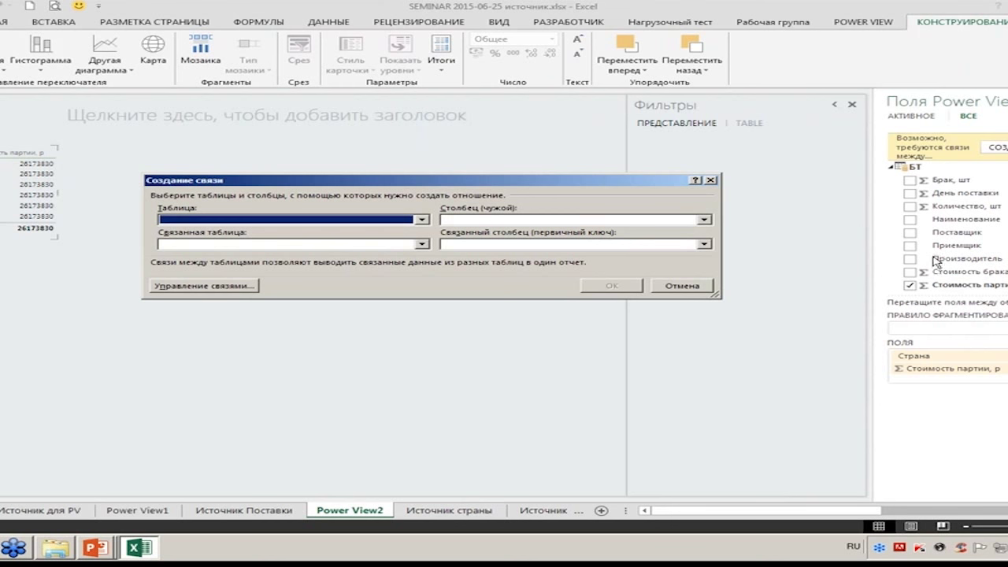
Step: Link table БТ to related table Страны, using Производитель as both the column and related column
{"action": "left_click", "coordinate": [422, 245]}
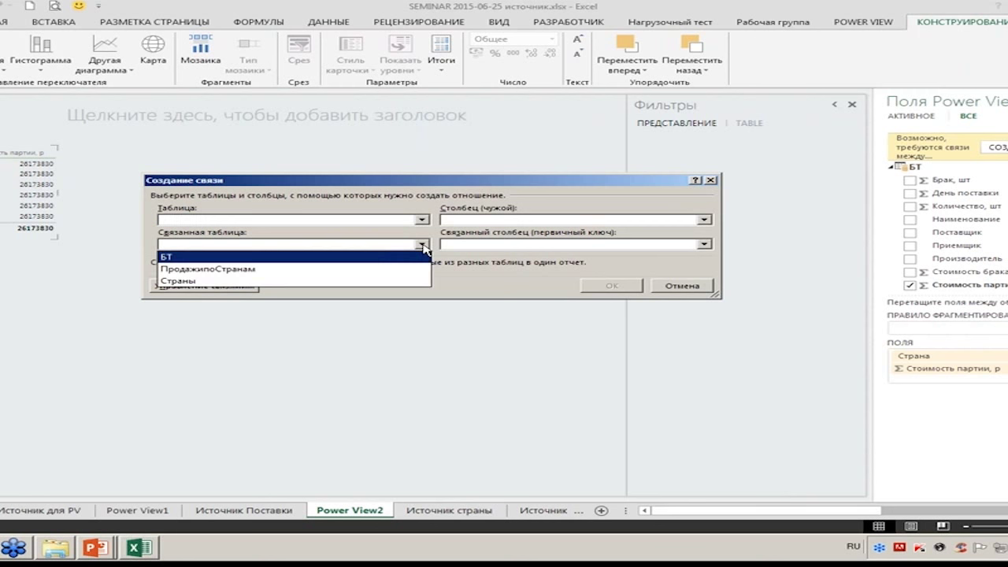
{"action": "left_click", "coordinate": [213, 282]}
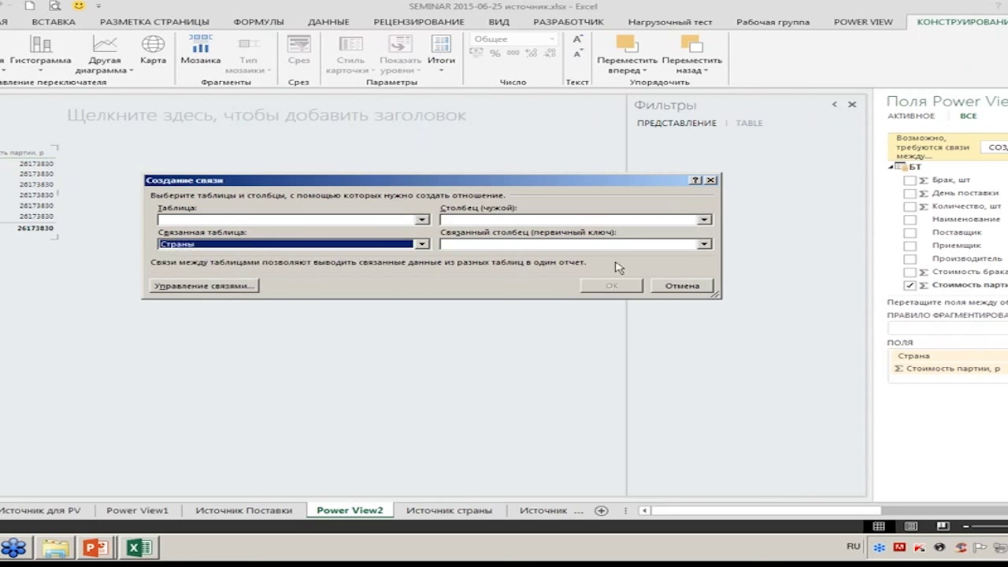
{"action": "left_click", "coordinate": [703, 244]}
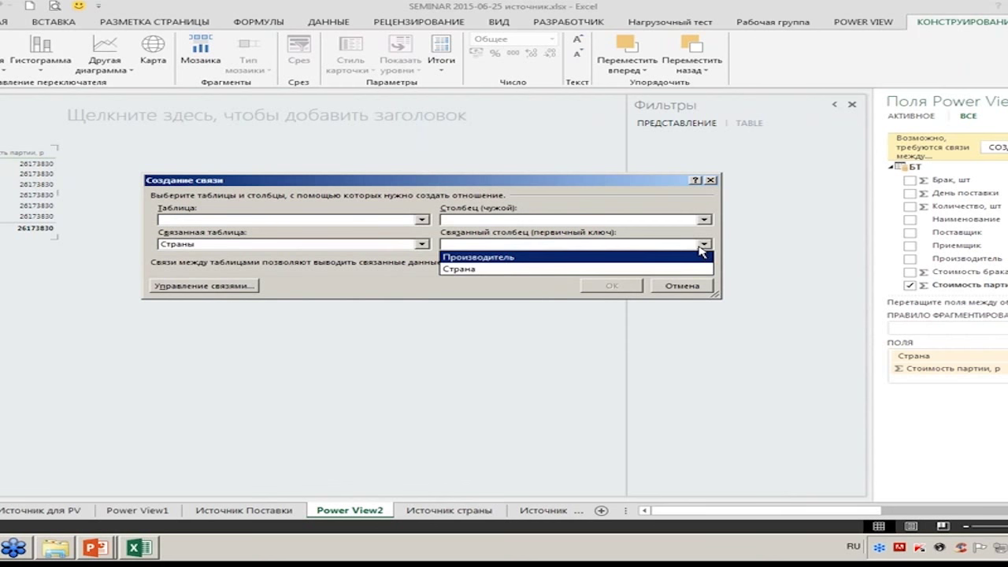
{"action": "left_click", "coordinate": [529, 258]}
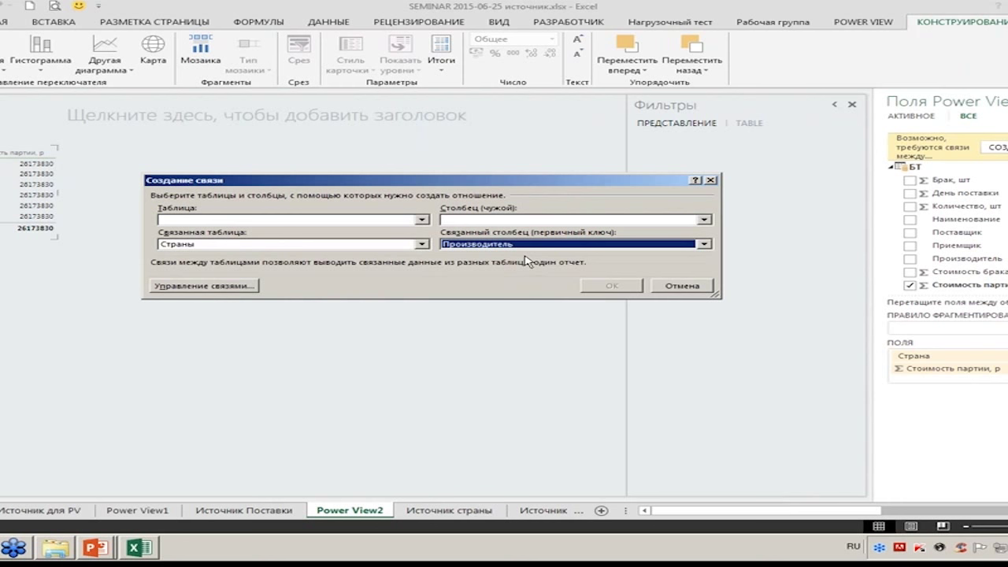
{"action": "left_click", "coordinate": [423, 220]}
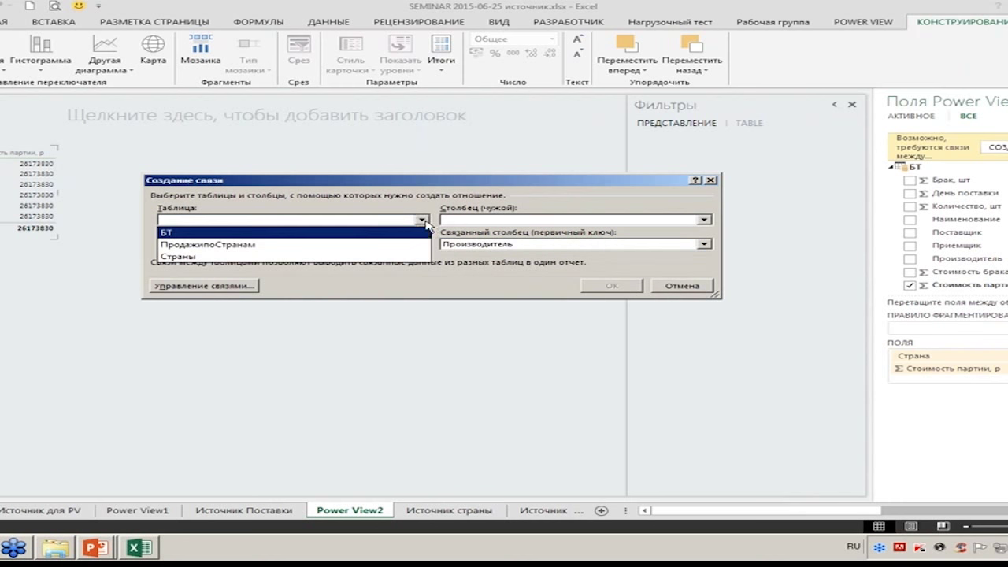
{"action": "left_click", "coordinate": [355, 234]}
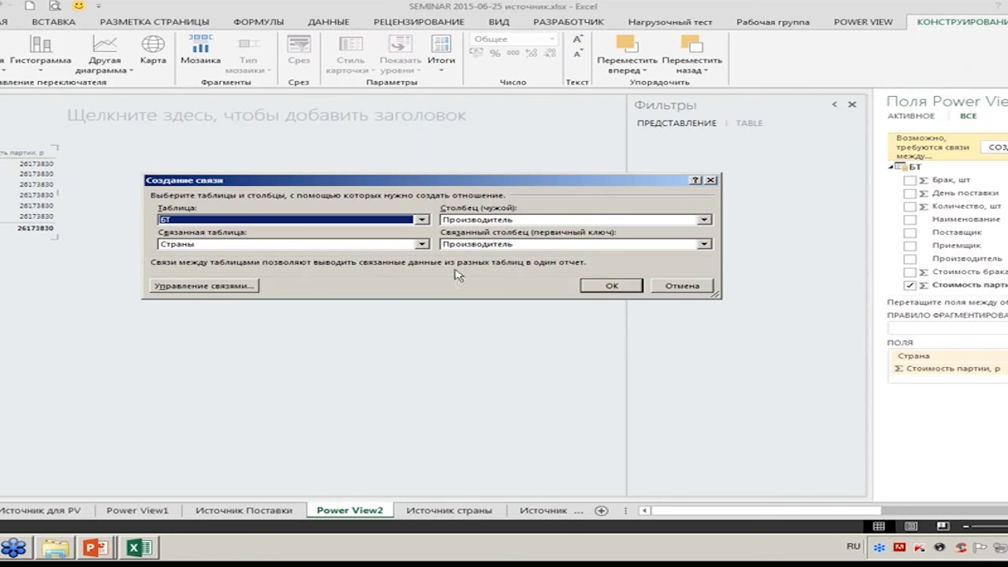
{"action": "left_click", "coordinate": [608, 288]}
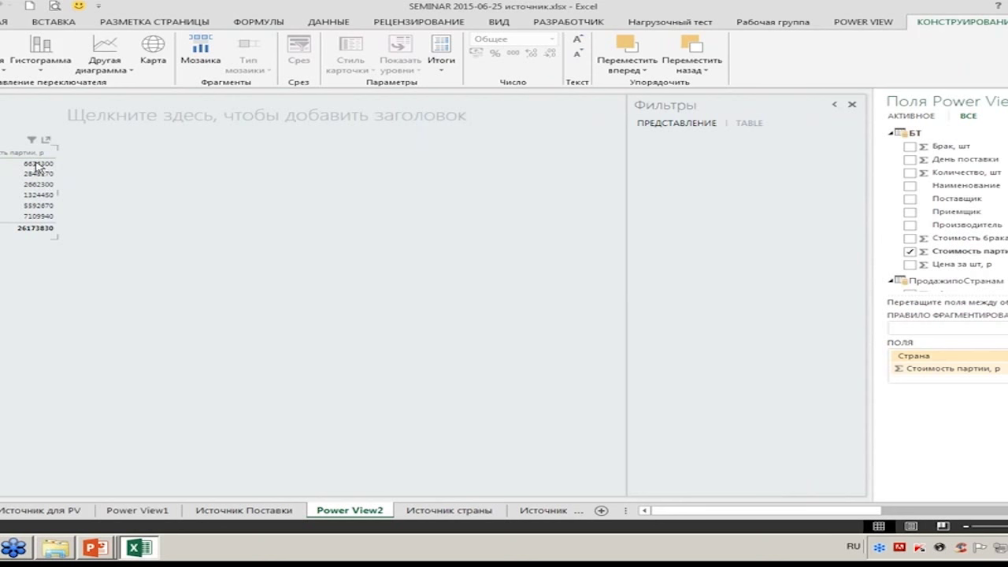
Step: Look over the Источник для PV and Источник Поставки sheets, then select the country cost table on Power View2
{"action": "mouse_move", "coordinate": [31, 197]}
{"action": "left_click", "coordinate": [63, 510]}
{"action": "left_click", "coordinate": [246, 512]}
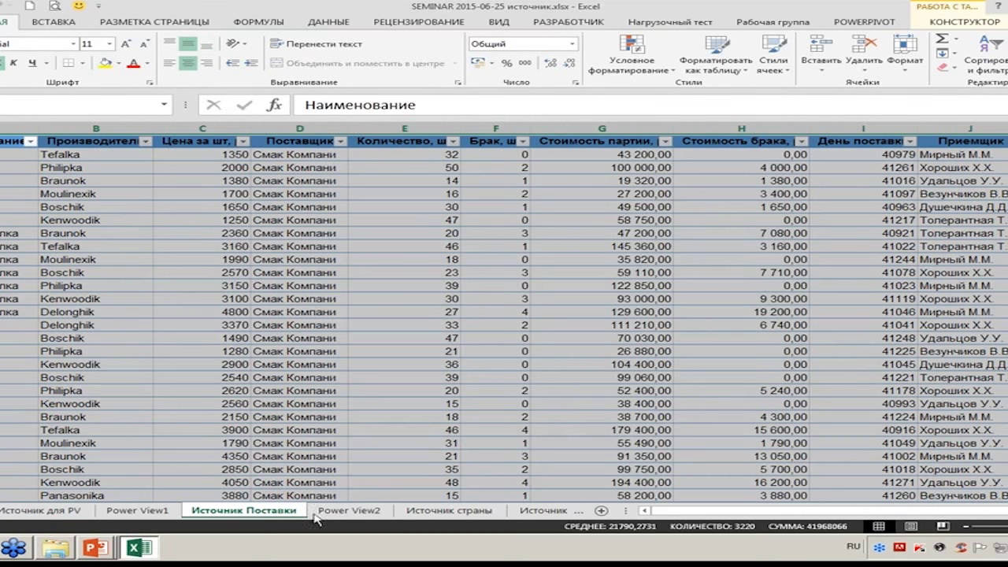
{"action": "left_click", "coordinate": [351, 512]}
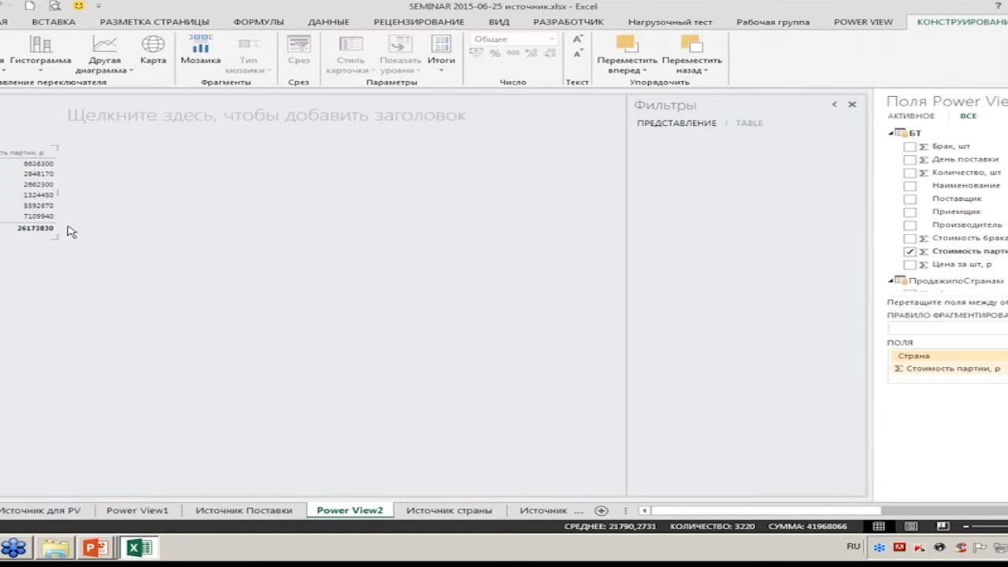
{"action": "left_click", "coordinate": [39, 197]}
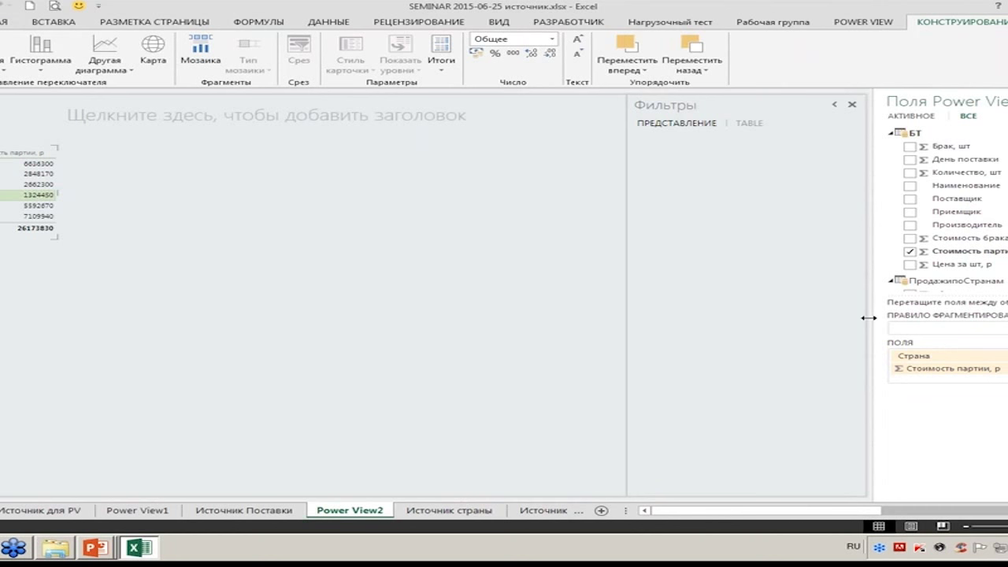
{"action": "left_click", "coordinate": [1002, 367]}
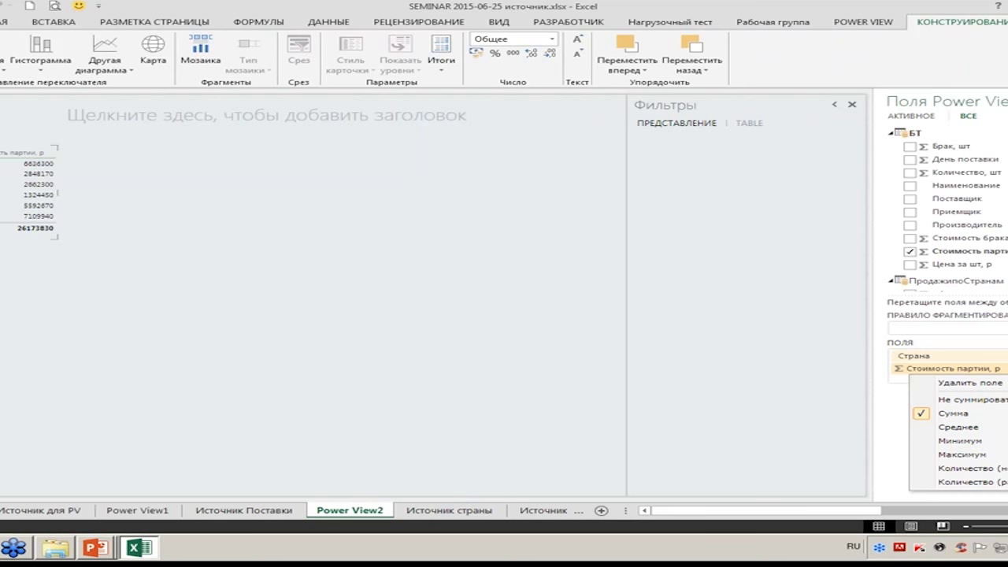
{"action": "key", "text": "Escape"}
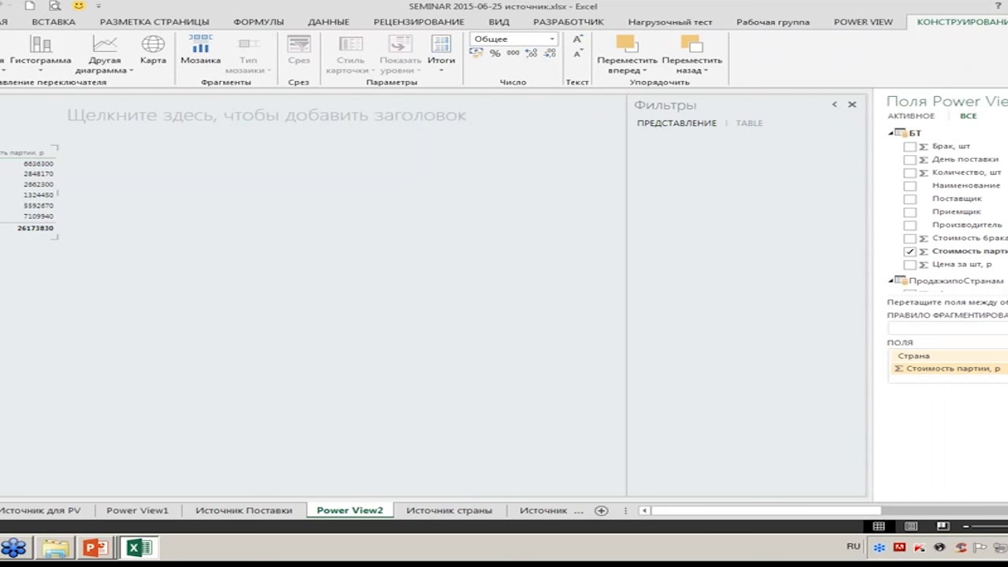
Step: Copy the Страна / Стоимость партии, р table and paste a duplicate beside it
{"action": "right_click", "coordinate": [7, 168]}
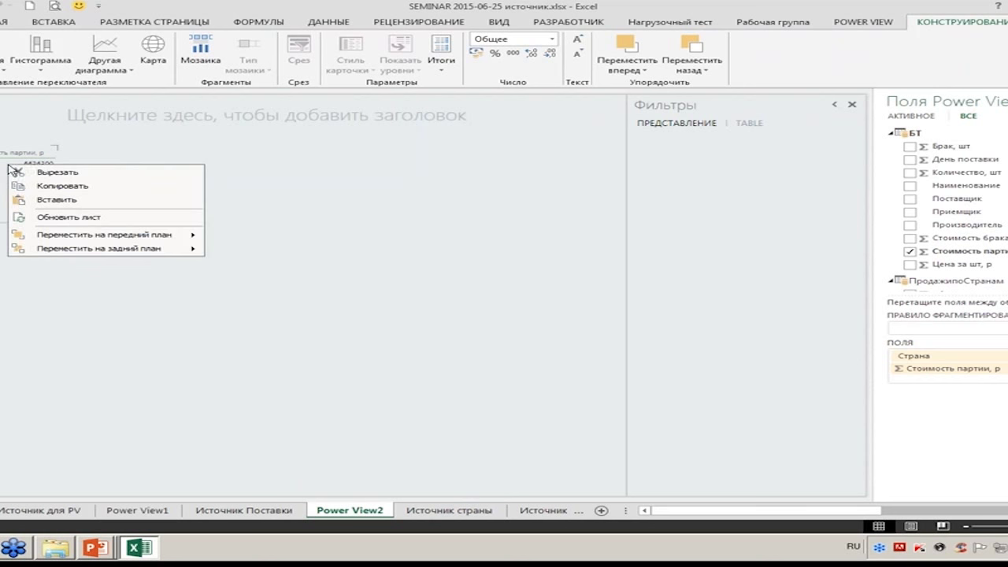
{"action": "left_click", "coordinate": [37, 180]}
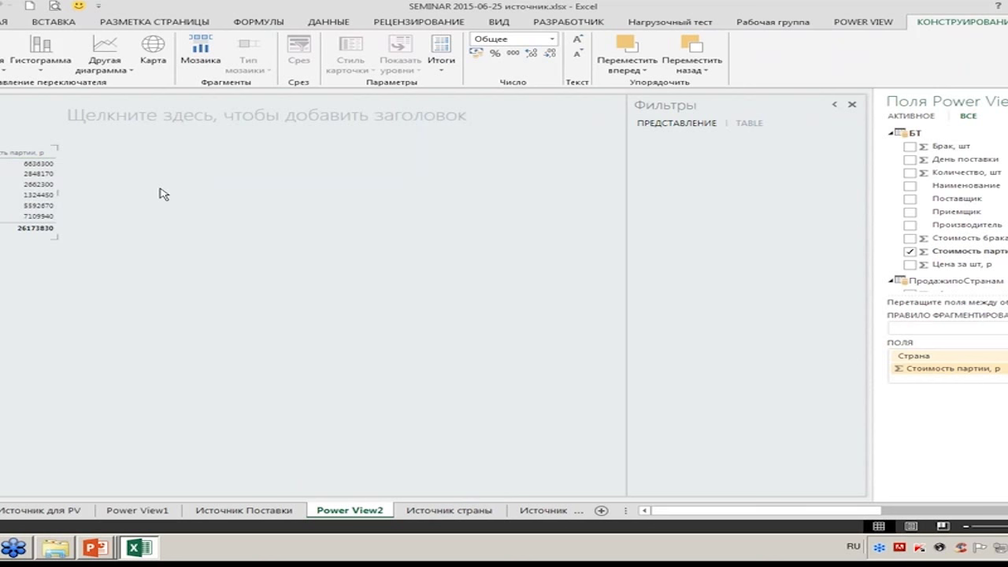
{"action": "key", "text": "ctrl+v"}
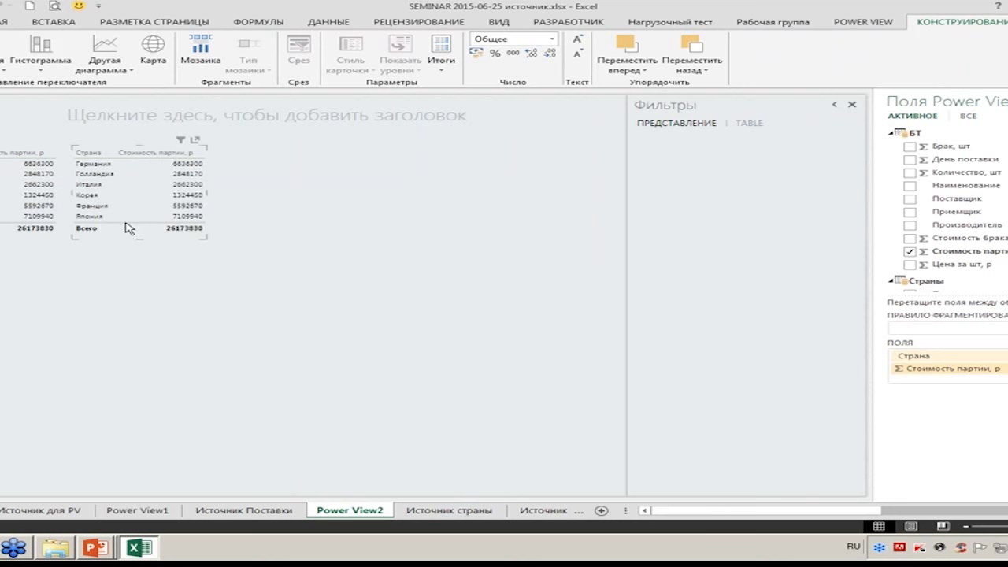
Step: Convert the duplicate table to a Карта and enlarge it so the country bubbles show clearly
{"action": "left_click", "coordinate": [154, 64]}
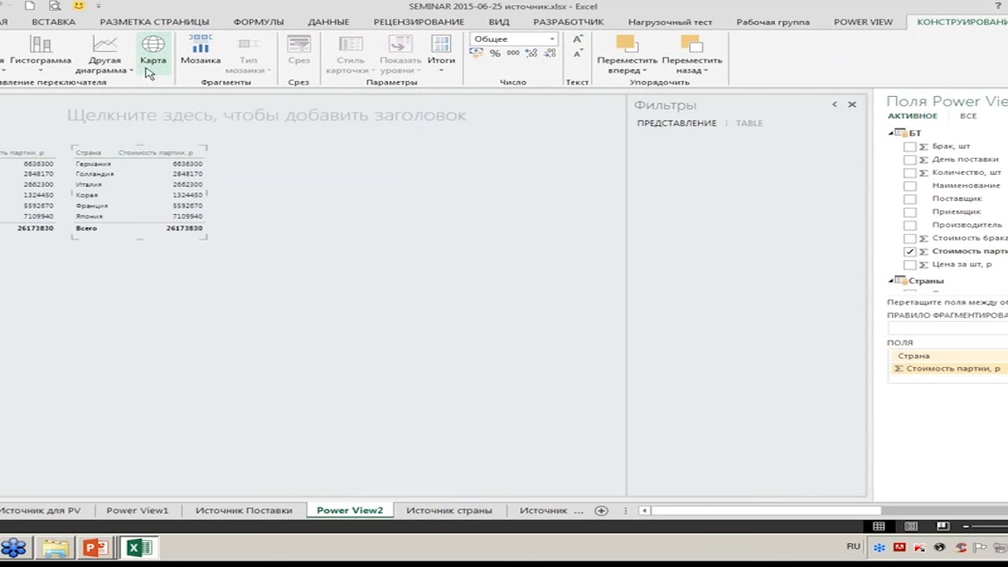
{"action": "left_click_drag", "start_coordinate": [207, 238], "coordinate": [567, 292]}
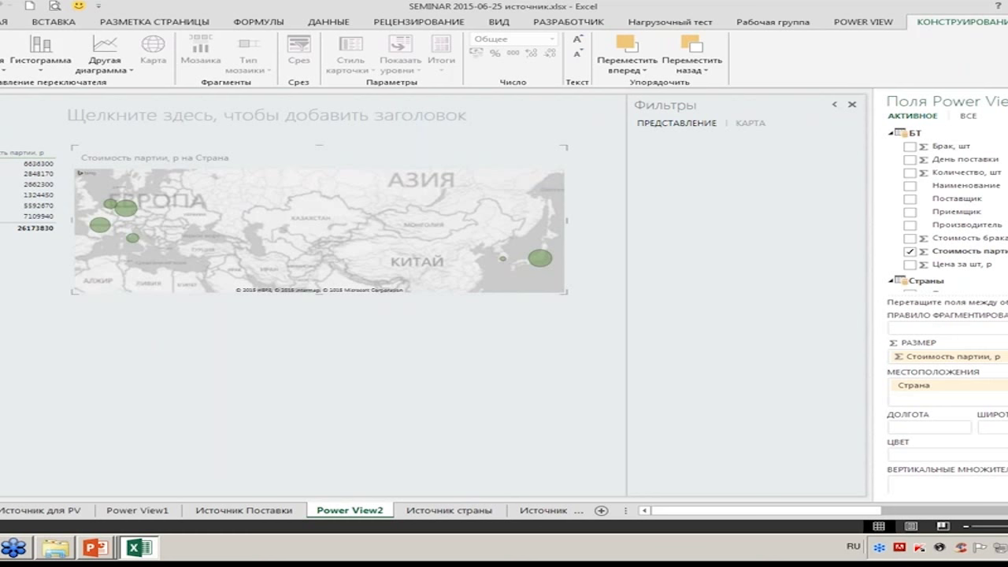
{"action": "scroll", "coordinate": [944, 402], "scroll_direction": "down", "scroll_amount": 2}
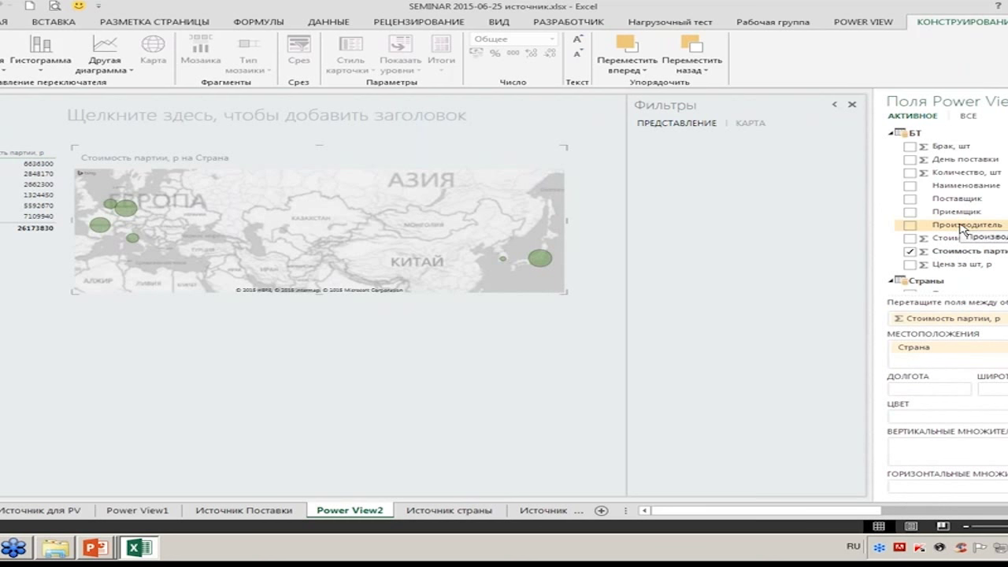
Step: Put Производитель in Вертикальные множители for one map per manufacturer, and enlarge the grid
{"action": "left_click_drag", "start_coordinate": [960, 228], "coordinate": [948, 457]}
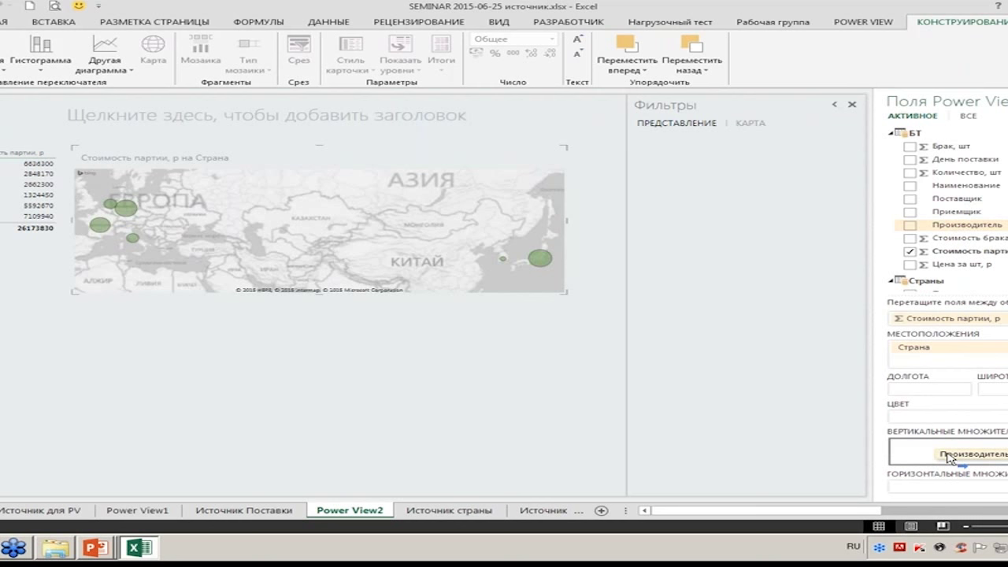
{"action": "left_click_drag", "start_coordinate": [945, 457], "coordinate": [943, 455]}
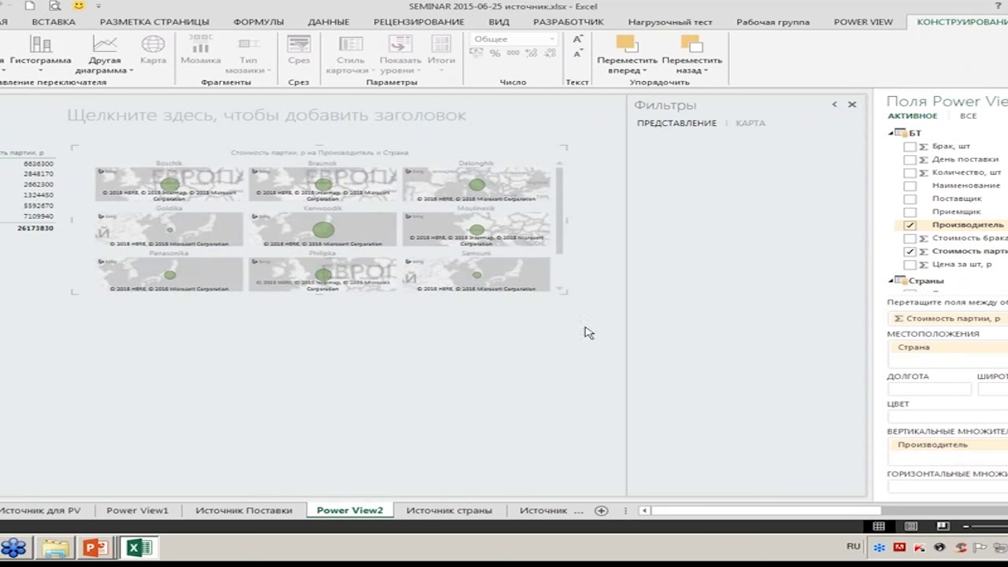
{"action": "mouse_move", "coordinate": [421, 255]}
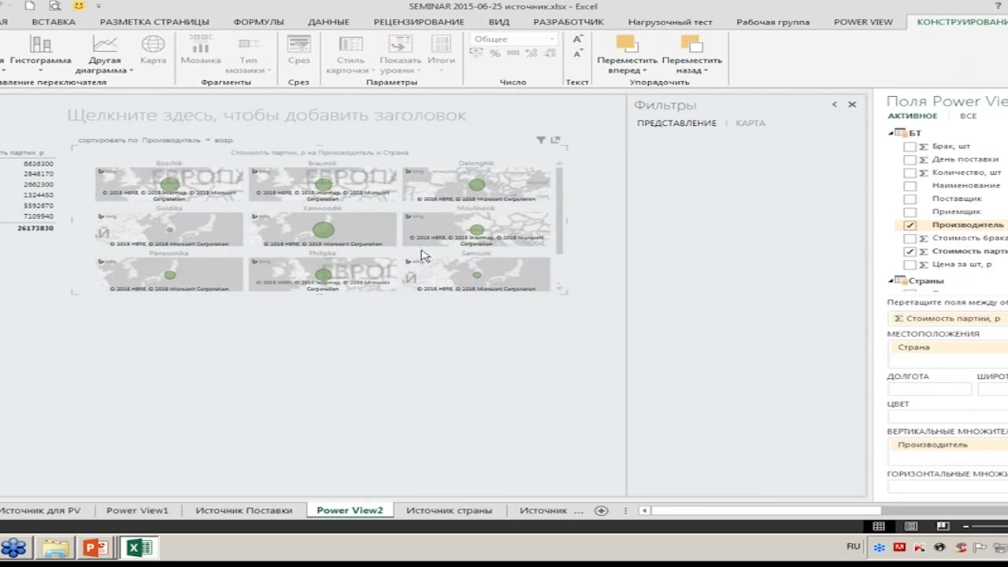
{"action": "left_click_drag", "start_coordinate": [562, 292], "coordinate": [585, 419]}
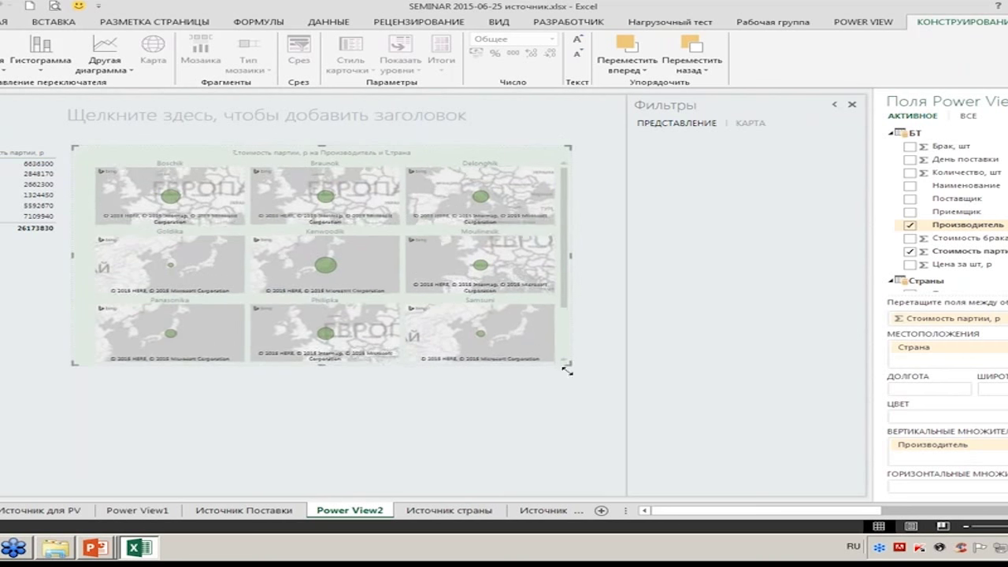
{"action": "left_click_drag", "start_coordinate": [585, 419], "coordinate": [590, 460]}
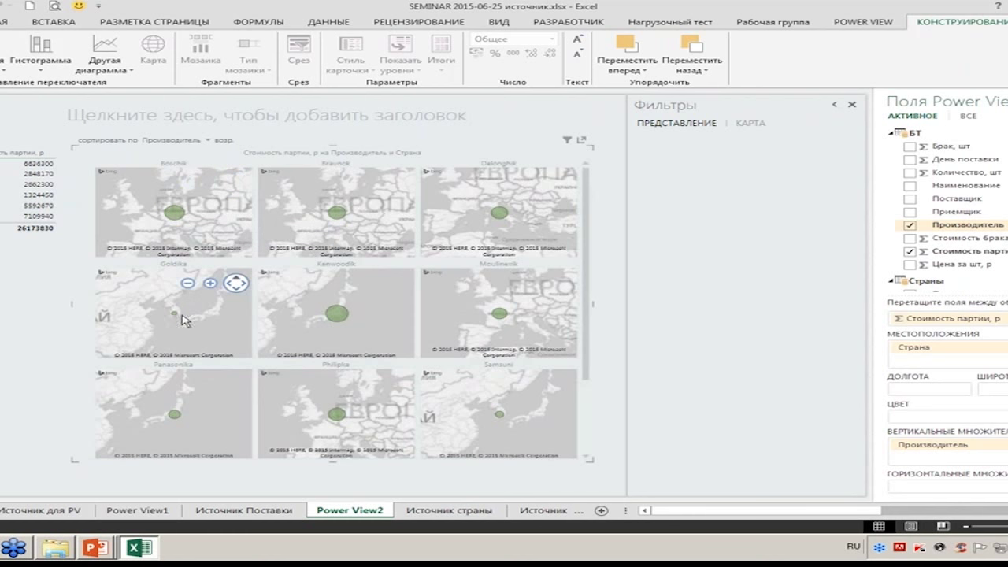
{"action": "mouse_move", "coordinate": [178, 60]}
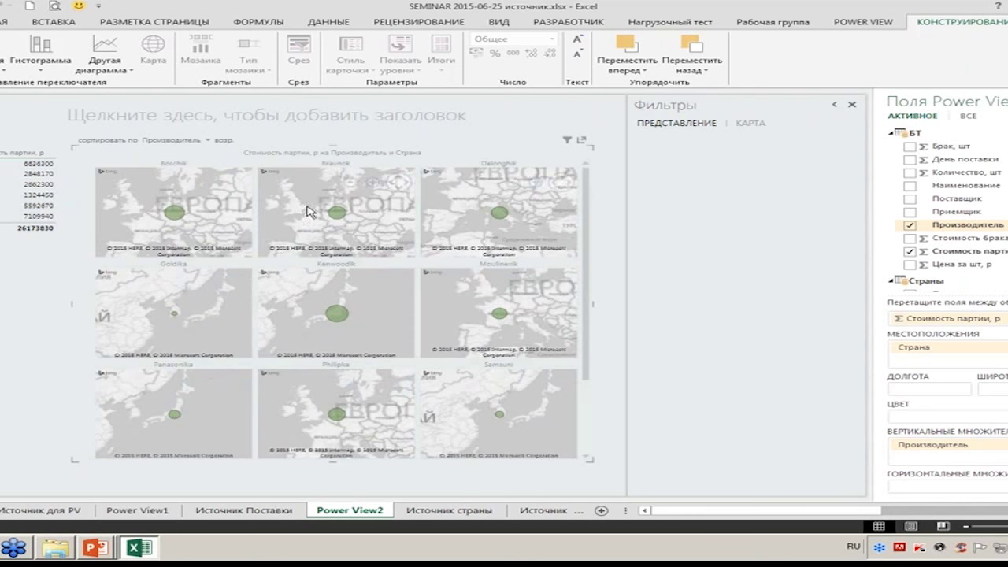
{"action": "mouse_move", "coordinate": [480, 263]}
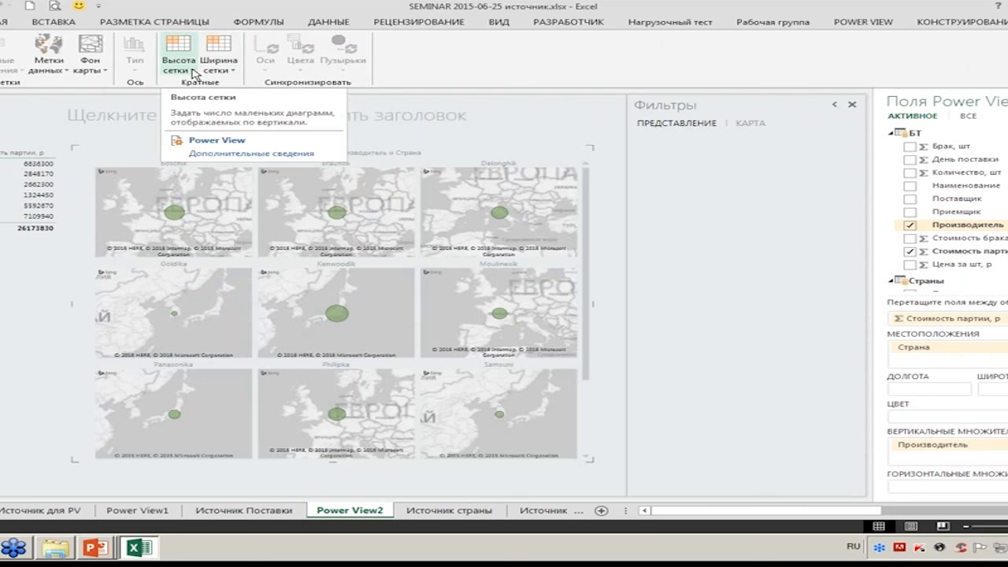
Step: Set the grid to 4 wide by 3 high and colour the map bubbles by Наименование
{"action": "left_click", "coordinate": [194, 74]}
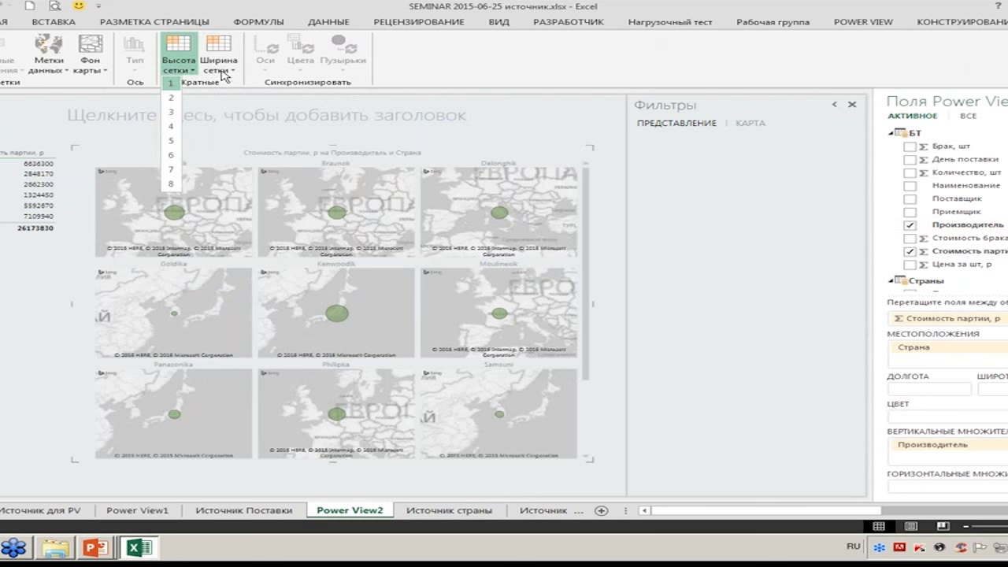
{"action": "left_click", "coordinate": [222, 73]}
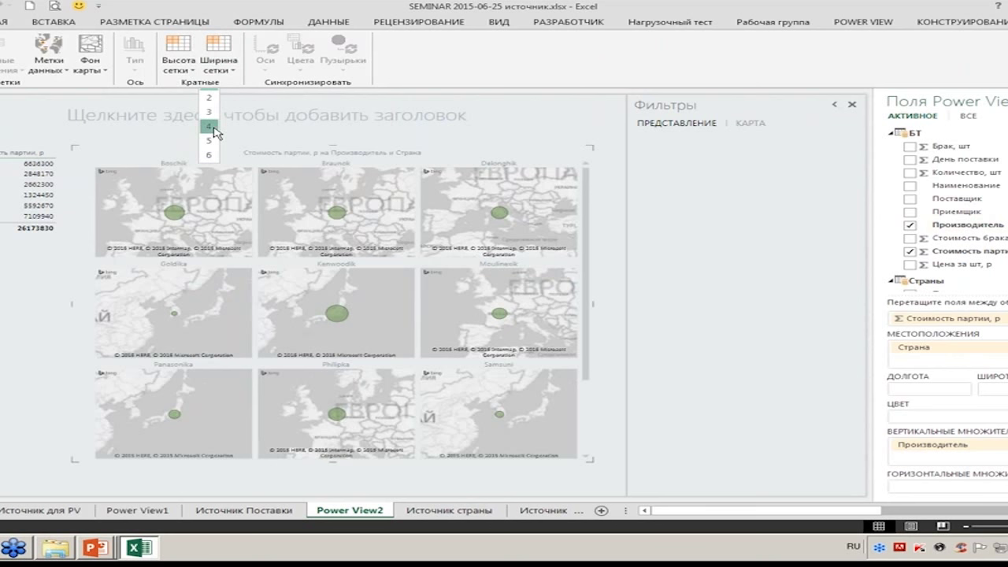
{"action": "left_click", "coordinate": [209, 127]}
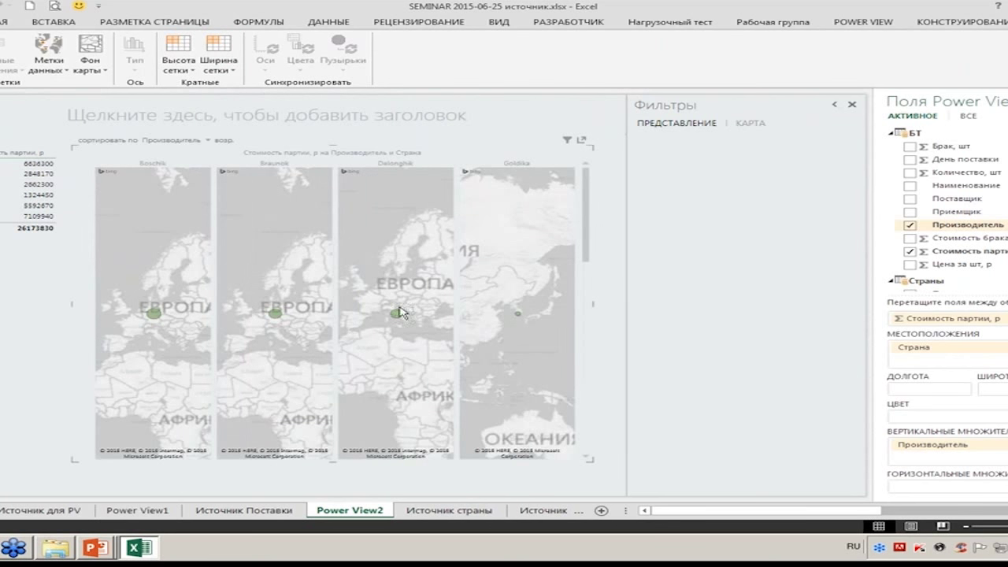
{"action": "left_click", "coordinate": [192, 73]}
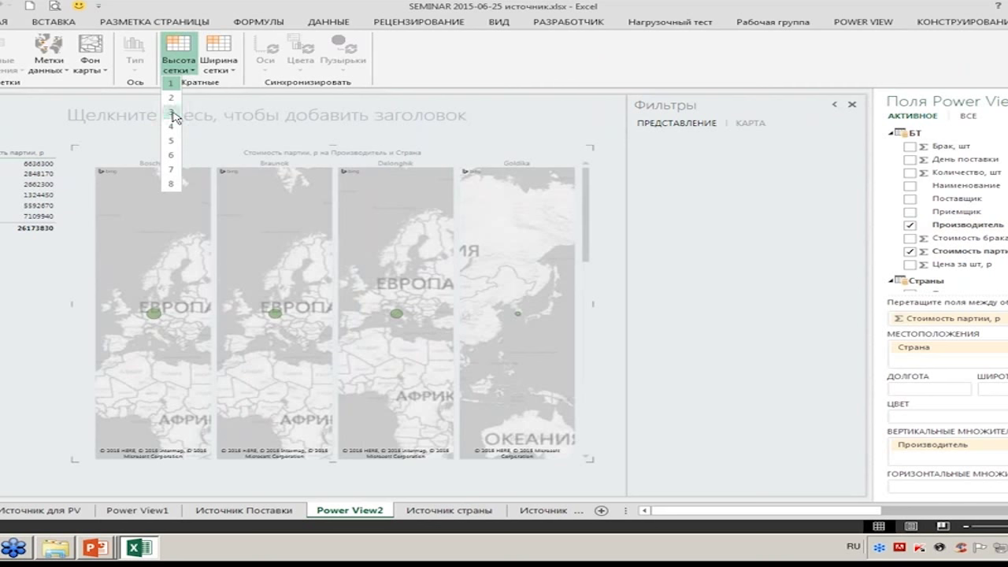
{"action": "left_click", "coordinate": [171, 111]}
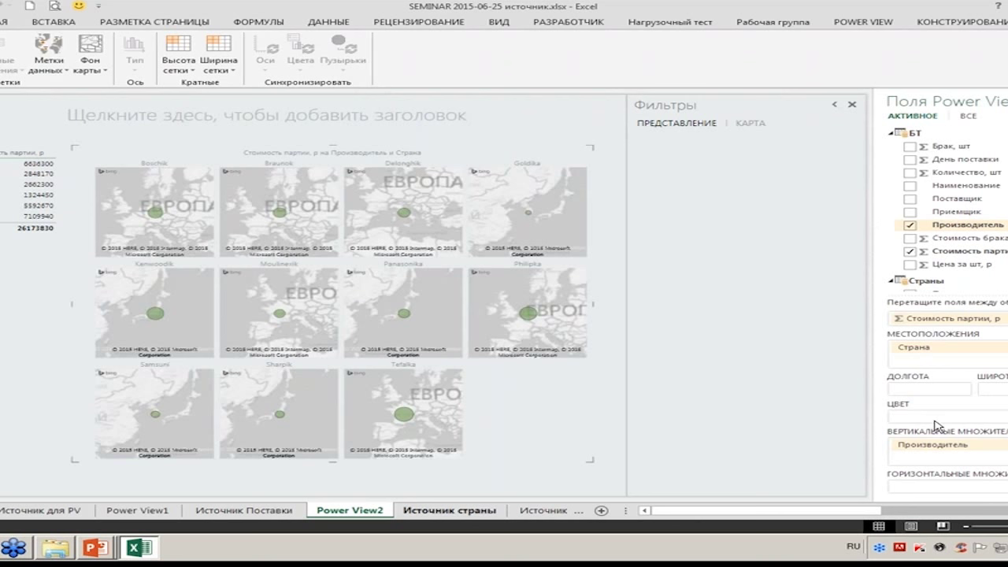
{"action": "left_click_drag", "start_coordinate": [948, 185], "coordinate": [954, 423]}
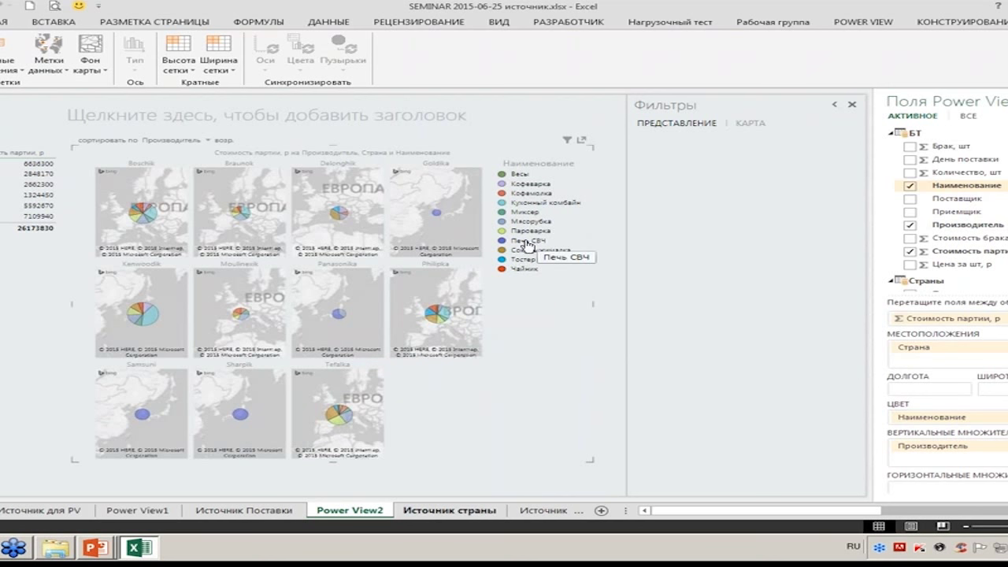
Step: Try the Миксер and Весы highlights, then cross-filter to Delonghik's Italy Мясорубка slice (479620)
{"action": "left_click", "coordinate": [519, 212]}
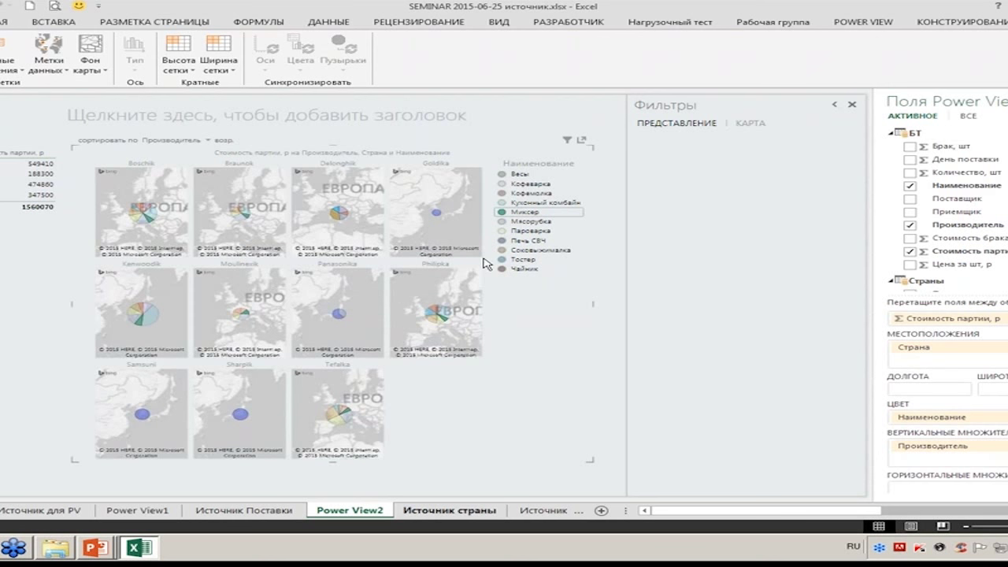
{"action": "left_click", "coordinate": [504, 173]}
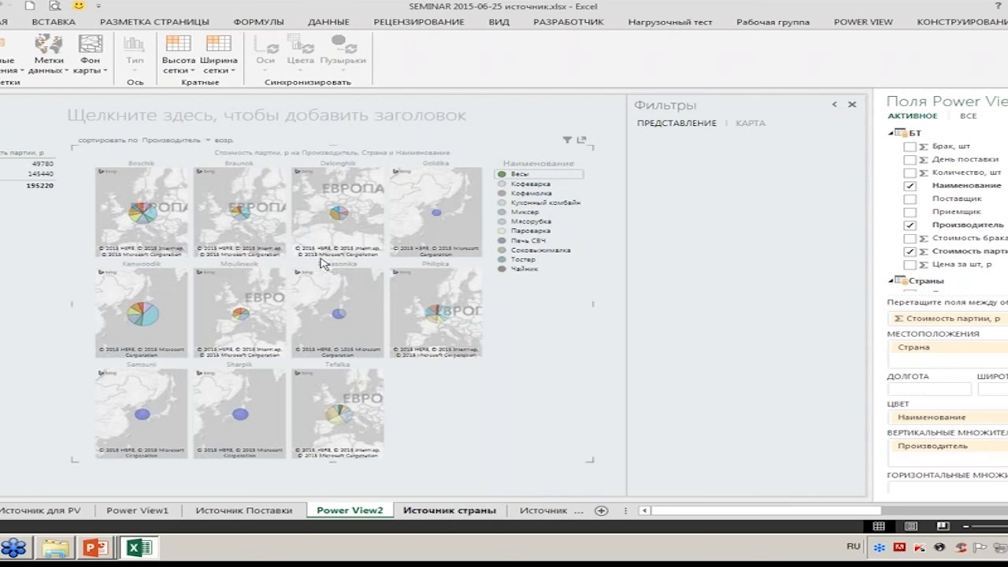
{"action": "left_click", "coordinate": [335, 218]}
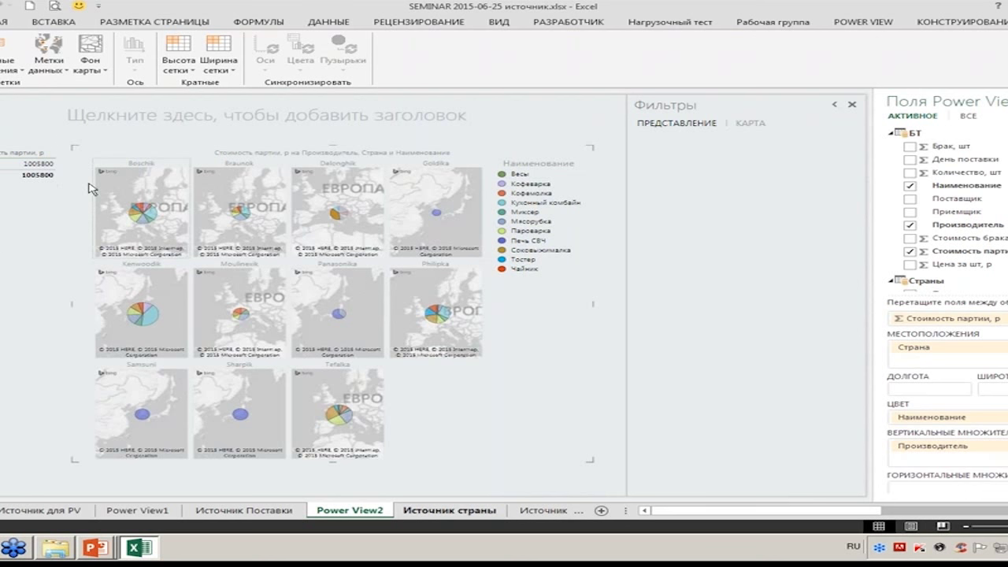
{"action": "mouse_move", "coordinate": [344, 217]}
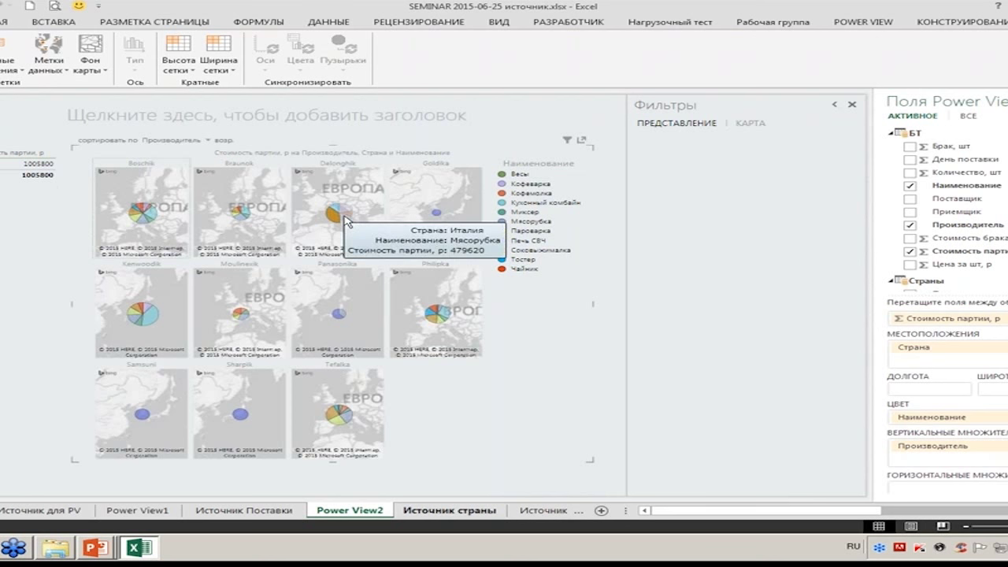
{"action": "left_click", "coordinate": [347, 222]}
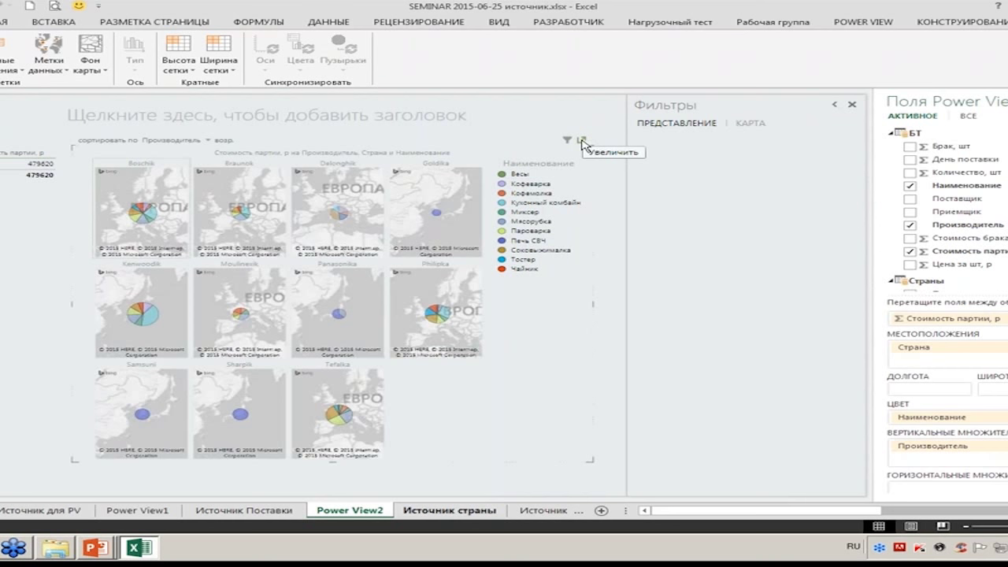
Step: Pop the map out full-size, hide the ribbon and Filters pane, and remove the Производитель split
{"action": "left_click", "coordinate": [583, 143]}
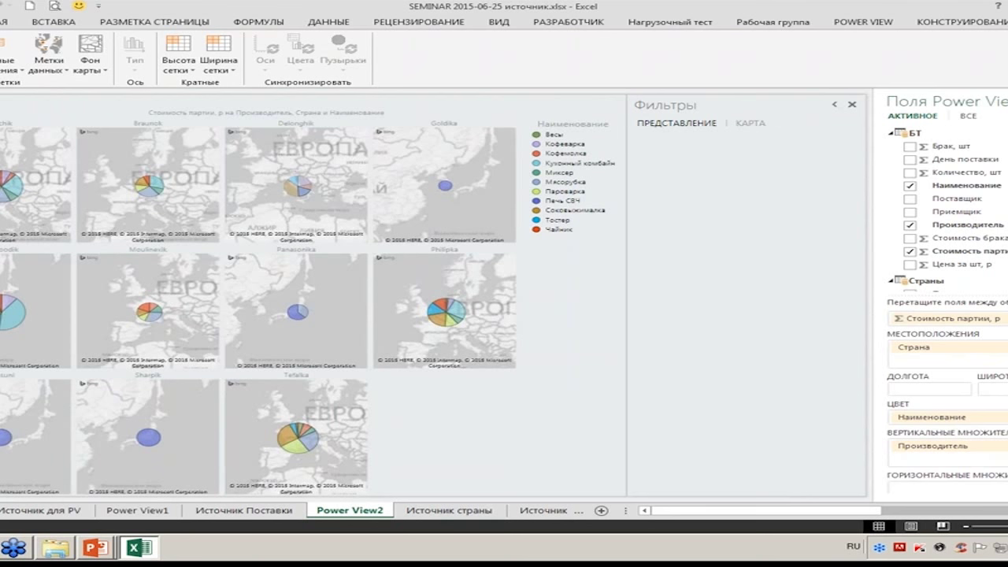
{"action": "key", "text": "ctrl+F1"}
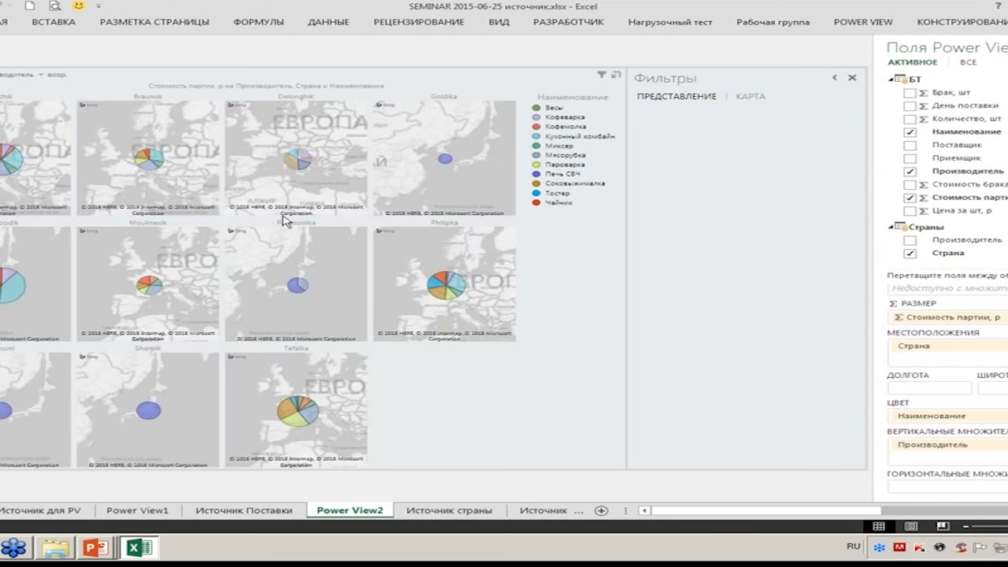
{"action": "left_click", "coordinate": [836, 79]}
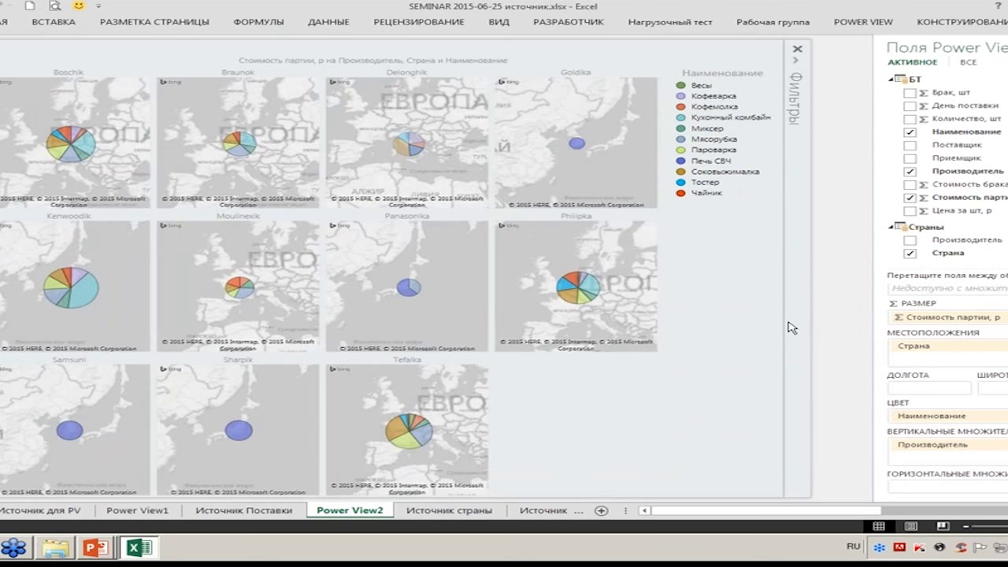
{"action": "mouse_move", "coordinate": [951, 446]}
{"action": "left_mouse_down"}
{"action": "mouse_move", "coordinate": [960, 209]}
{"action": "mouse_move", "coordinate": [961, 236]}
{"action": "left_mouse_up"}
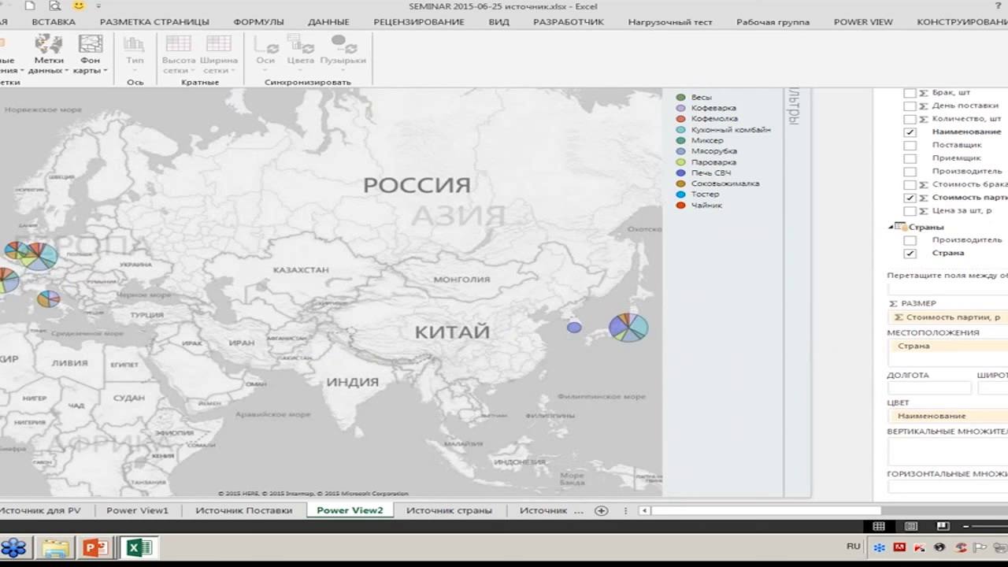
Step: Place country-name data labels Выше (above) each pie chart and bring the ribbon back
{"action": "left_click", "coordinate": [59, 72]}
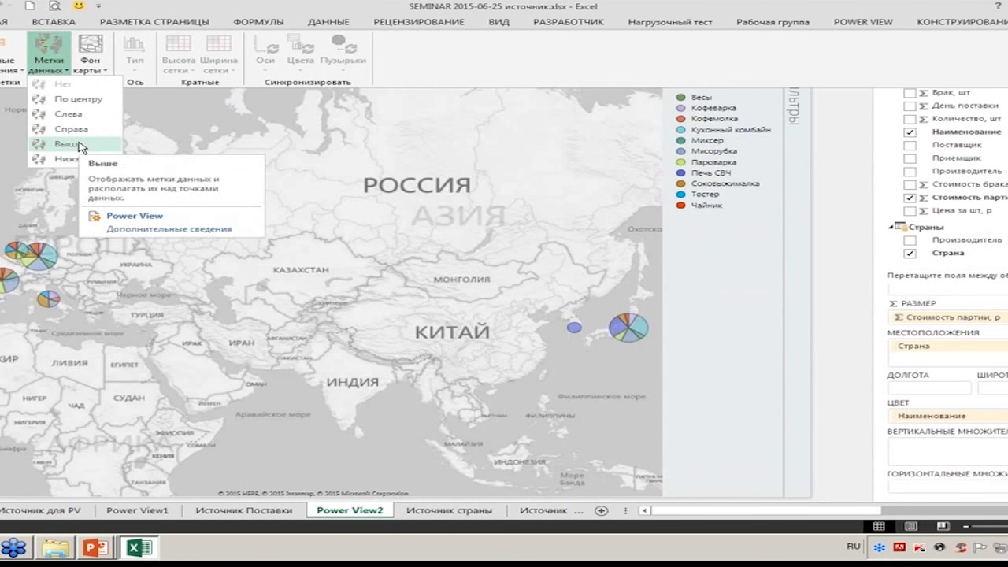
{"action": "left_click", "coordinate": [67, 144]}
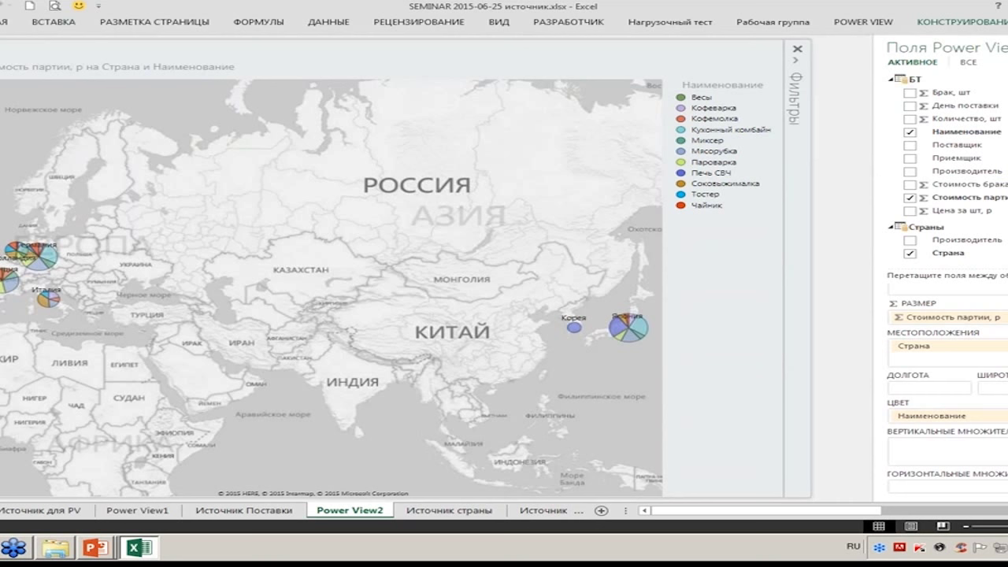
{"action": "left_click", "coordinate": [964, 21]}
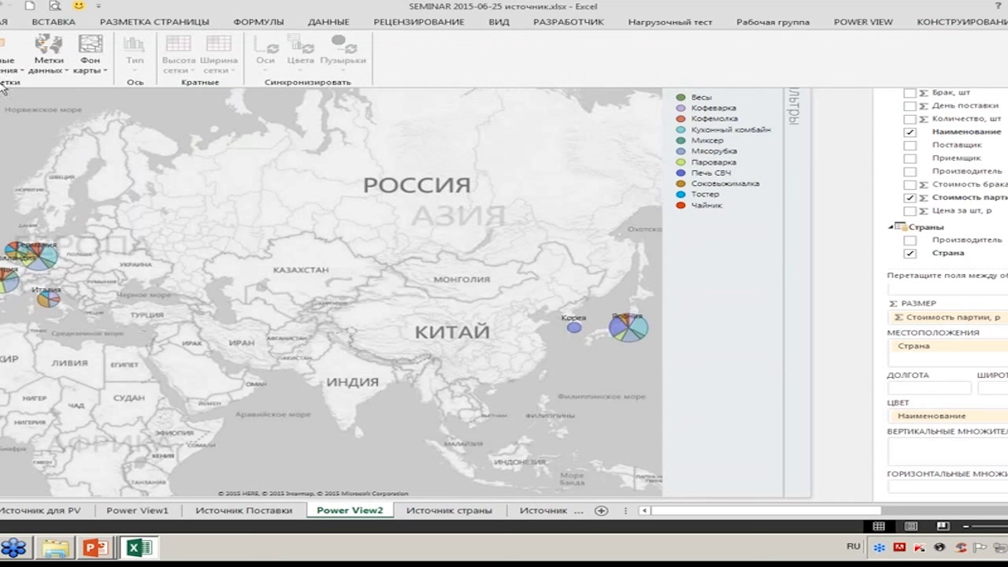
{"action": "left_click", "coordinate": [95, 76]}
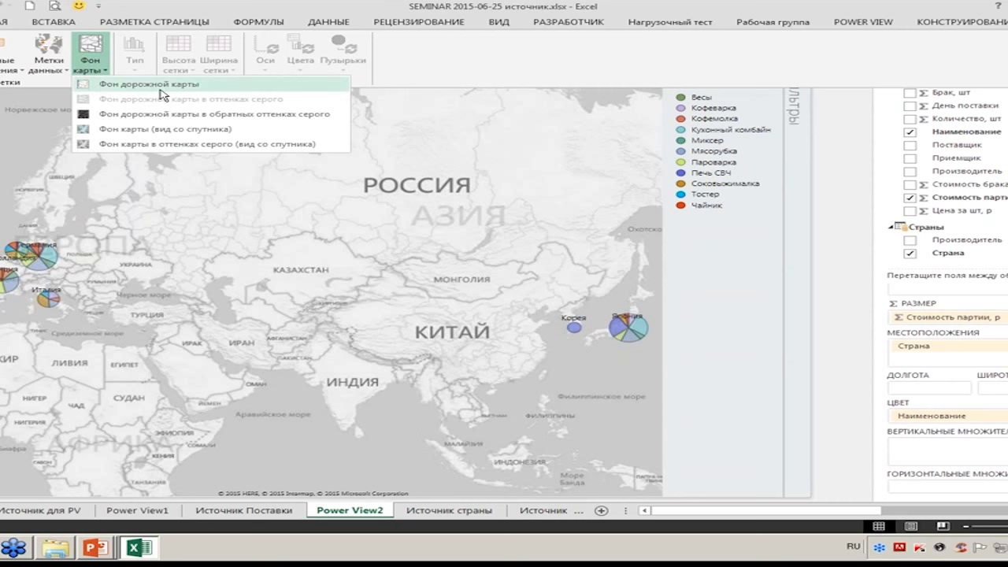
{"action": "left_click", "coordinate": [146, 84]}
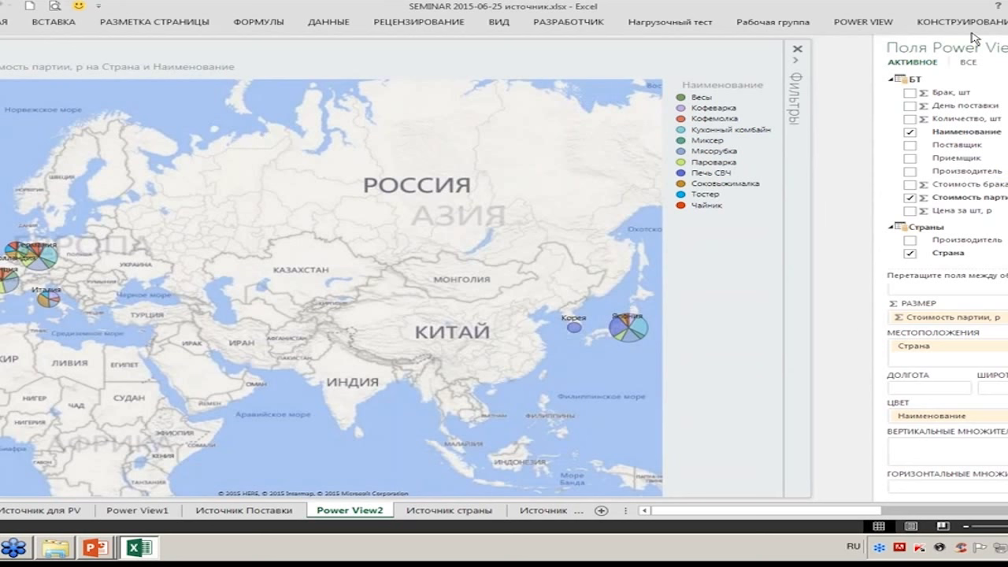
{"action": "left_click", "coordinate": [931, 22]}
{"action": "left_click", "coordinate": [98, 70]}
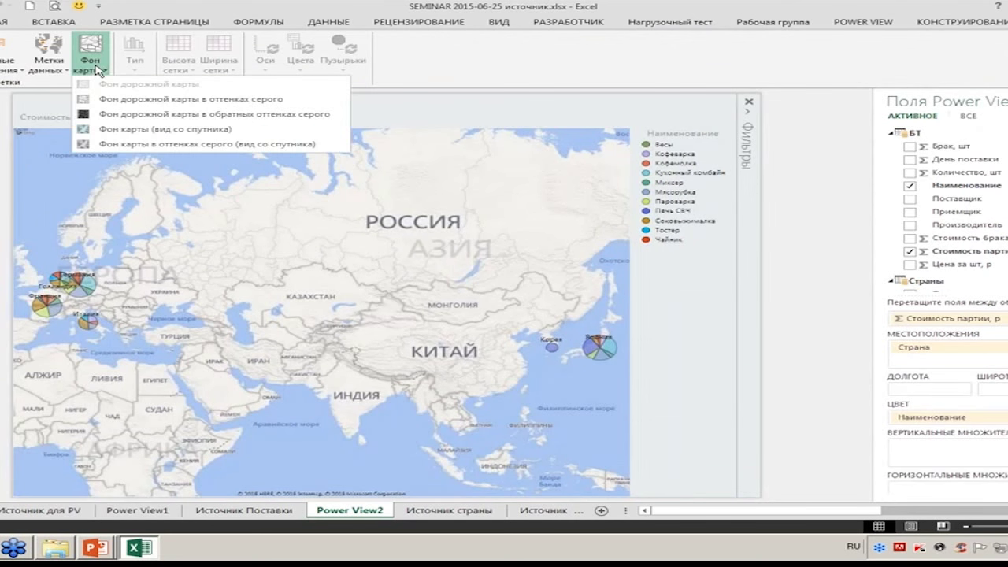
{"action": "left_click", "coordinate": [122, 115]}
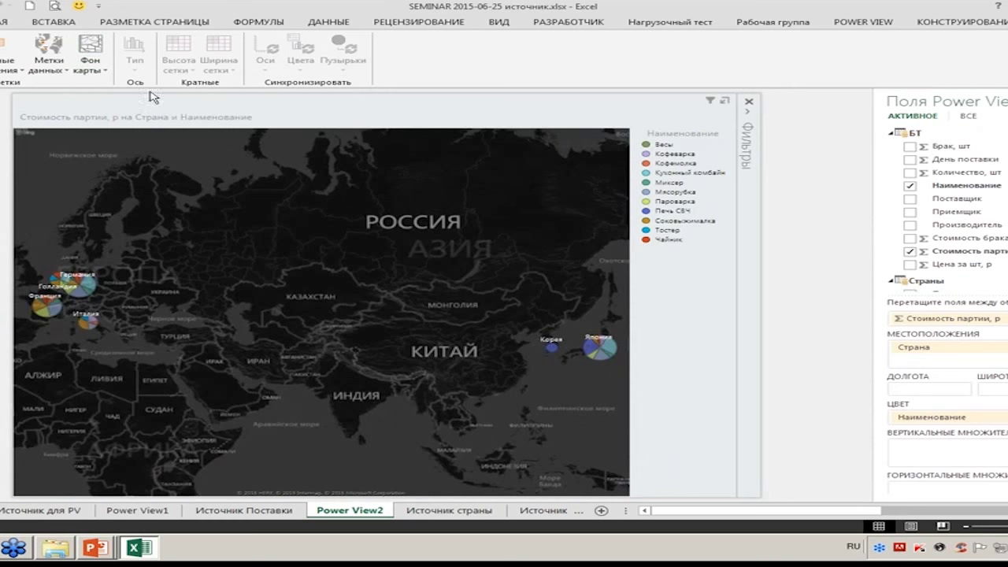
{"action": "left_click", "coordinate": [98, 71]}
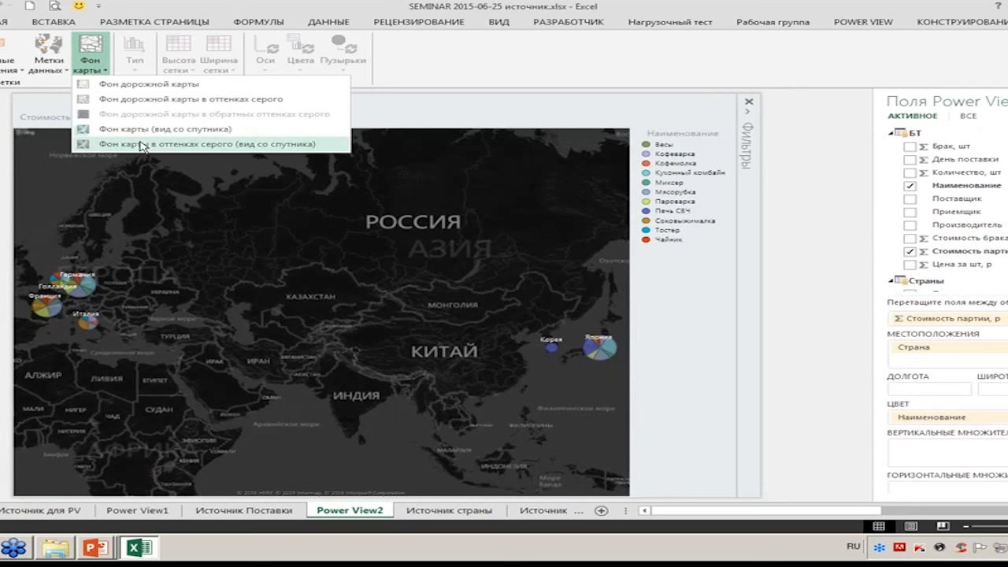
{"action": "left_click", "coordinate": [145, 81]}
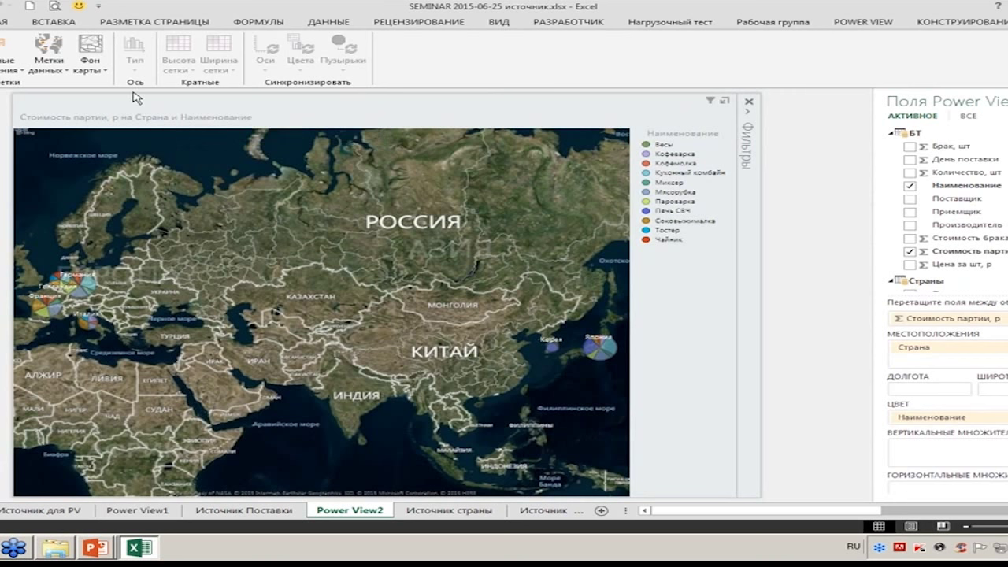
{"action": "left_click", "coordinate": [107, 71]}
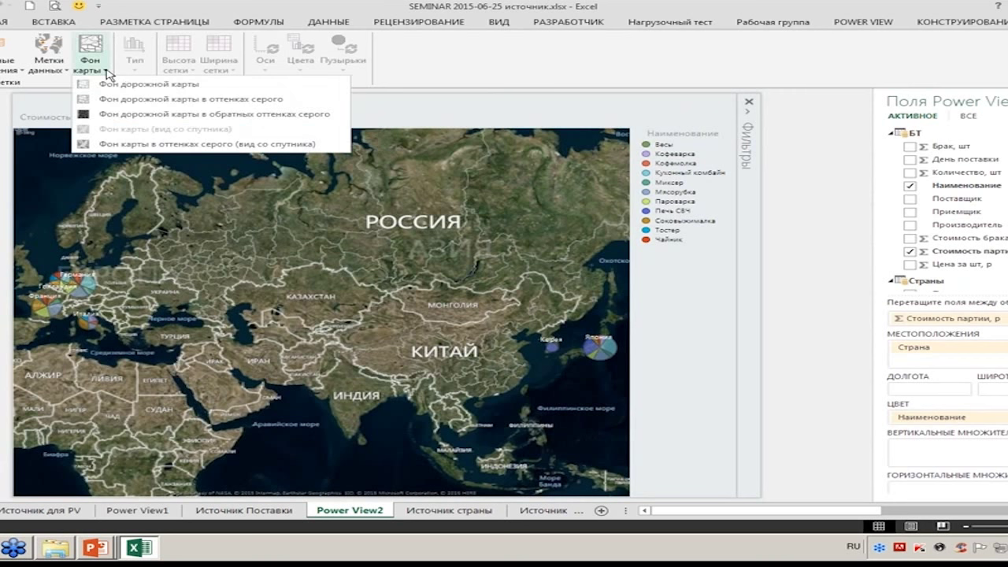
{"action": "left_click", "coordinate": [142, 147]}
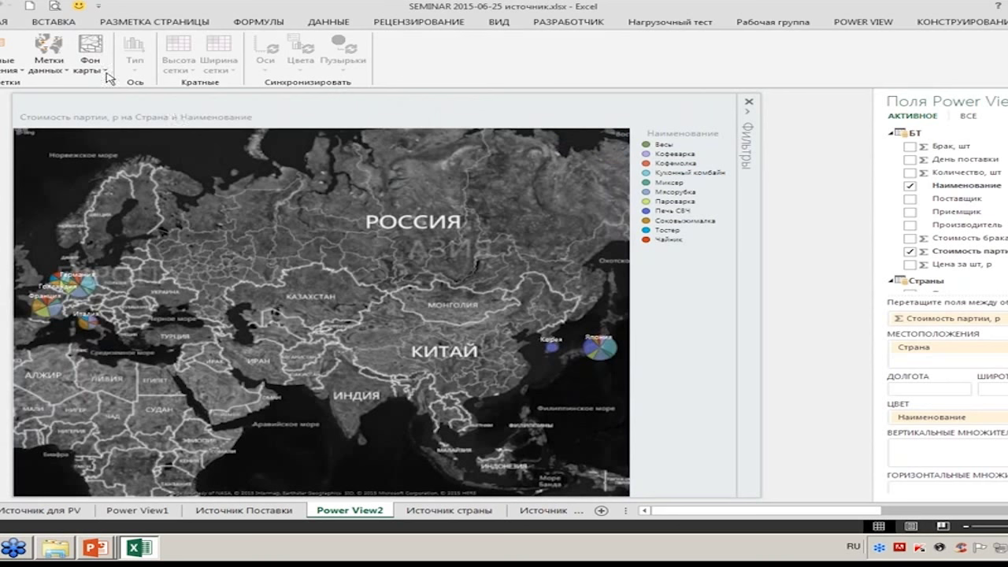
{"action": "left_click", "coordinate": [108, 77]}
{"action": "left_click", "coordinate": [126, 99]}
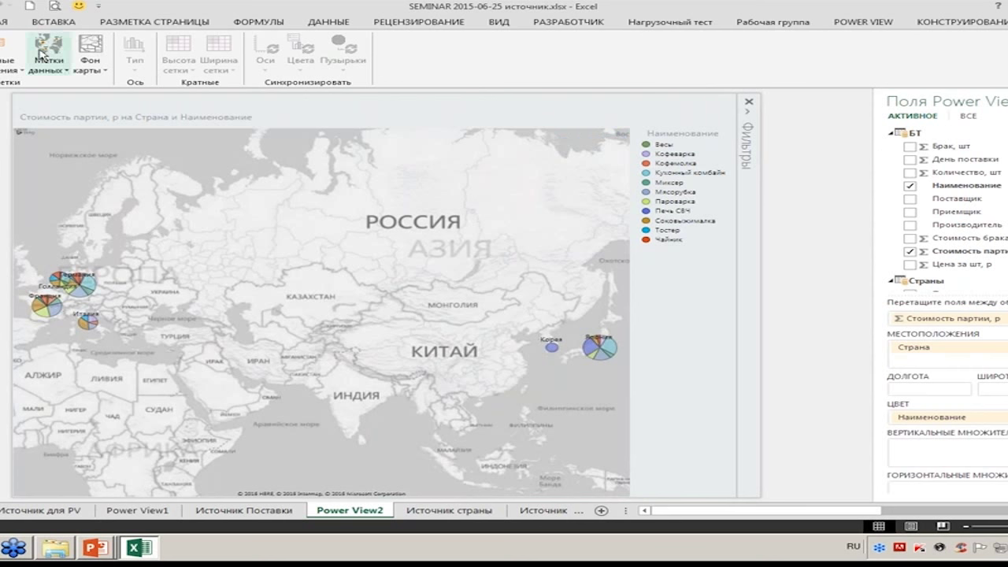
Step: Show the Наименование legend at the left of the map instead of the right
{"action": "left_click", "coordinate": [8, 71]}
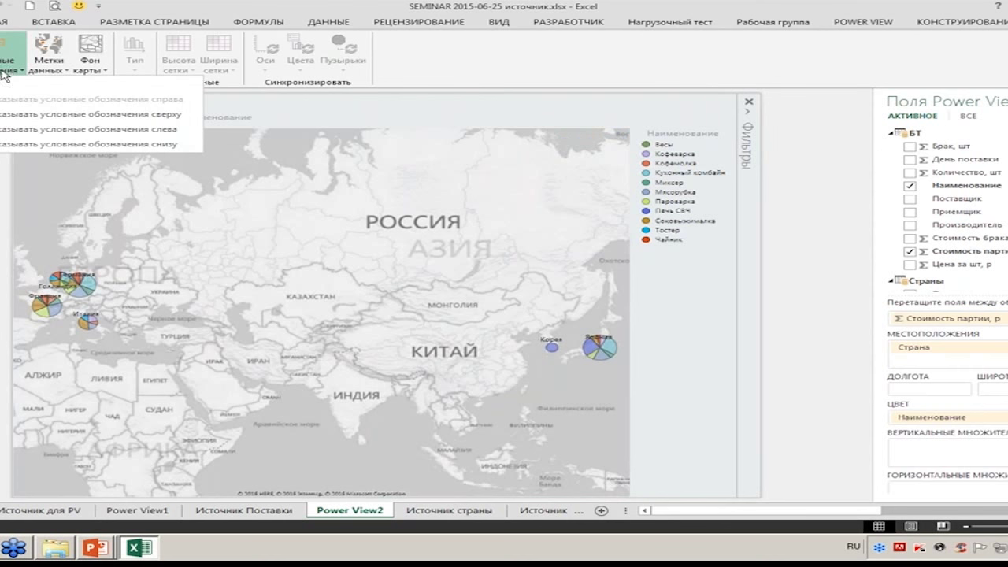
{"action": "left_click", "coordinate": [47, 129]}
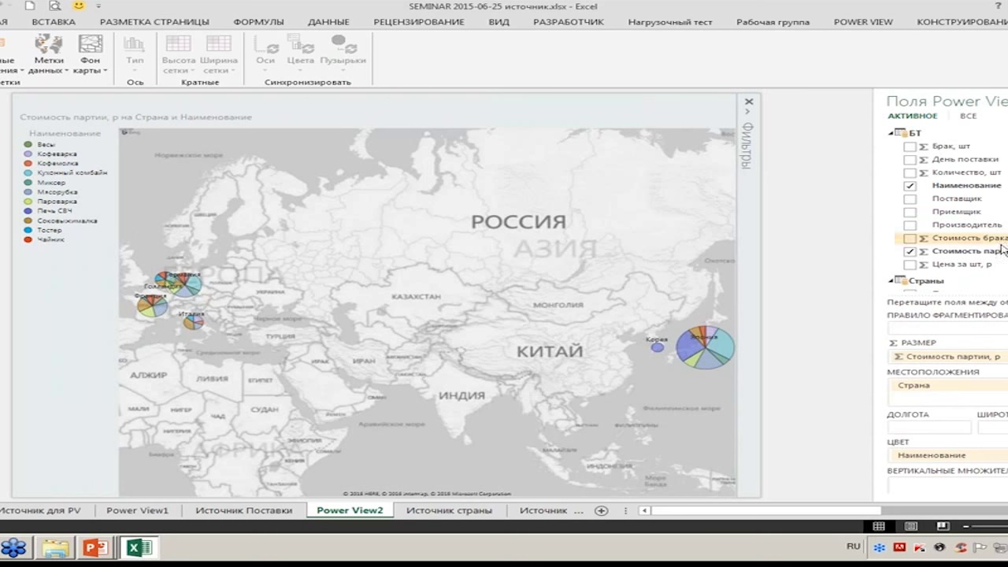
{"action": "scroll", "coordinate": [945, 228], "scroll_direction": "down", "scroll_amount": 1}
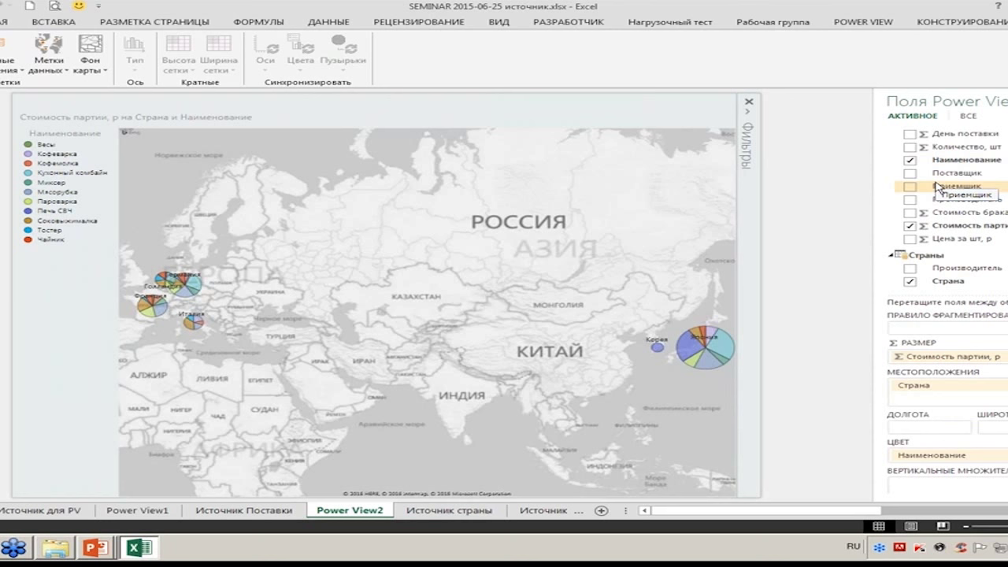
Step: Open the БТ–Страны relationship on Производитель via Связи, confirm it unchanged, and close the manager
{"action": "left_click", "coordinate": [864, 24]}
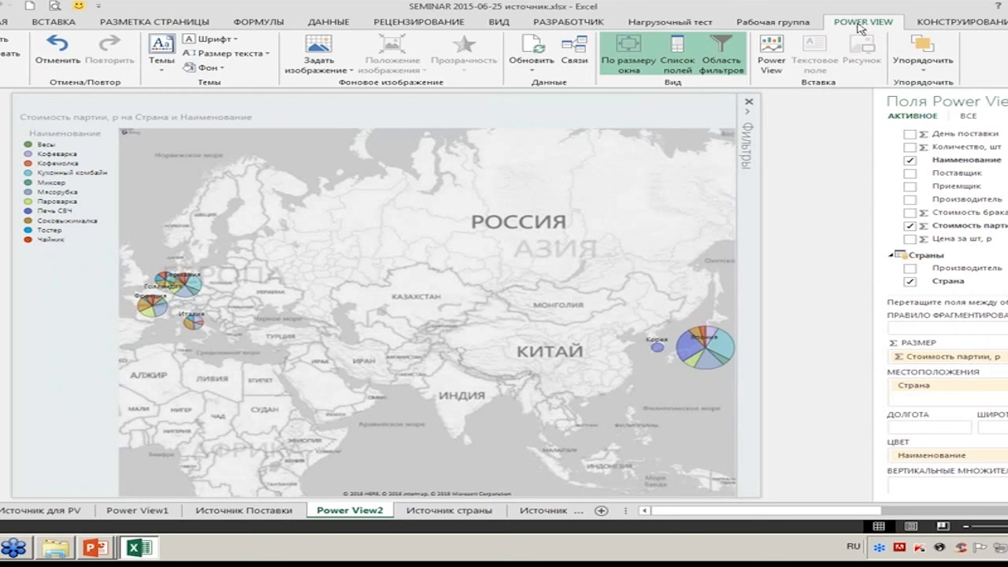
{"action": "left_click", "coordinate": [576, 66]}
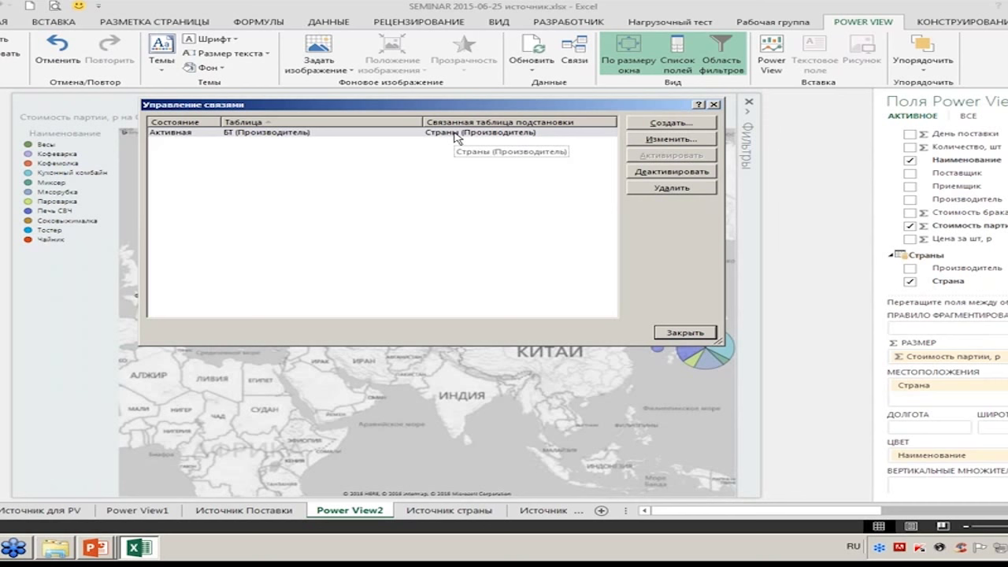
{"action": "left_click", "coordinate": [673, 140]}
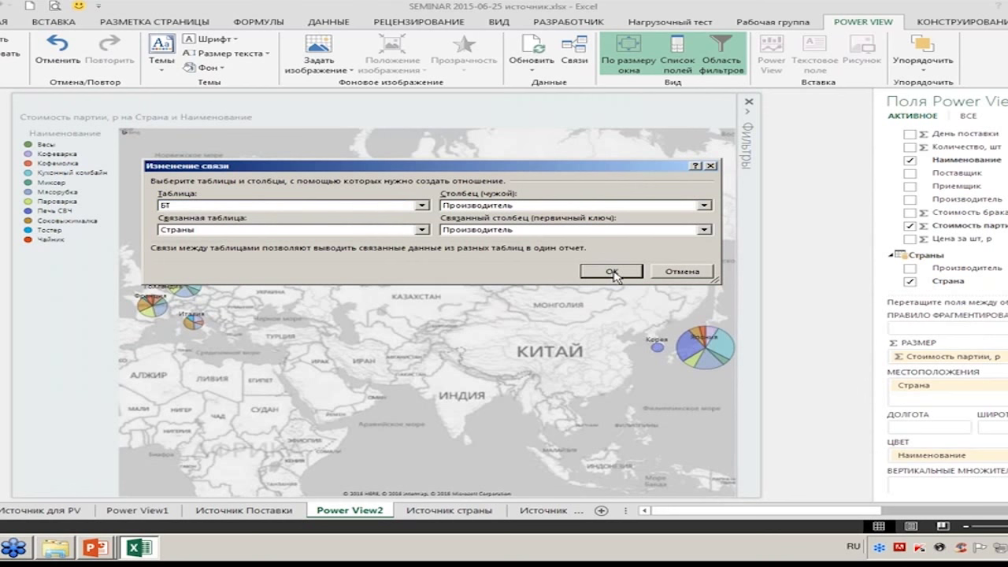
{"action": "left_click", "coordinate": [612, 271]}
{"action": "left_click", "coordinate": [683, 333]}
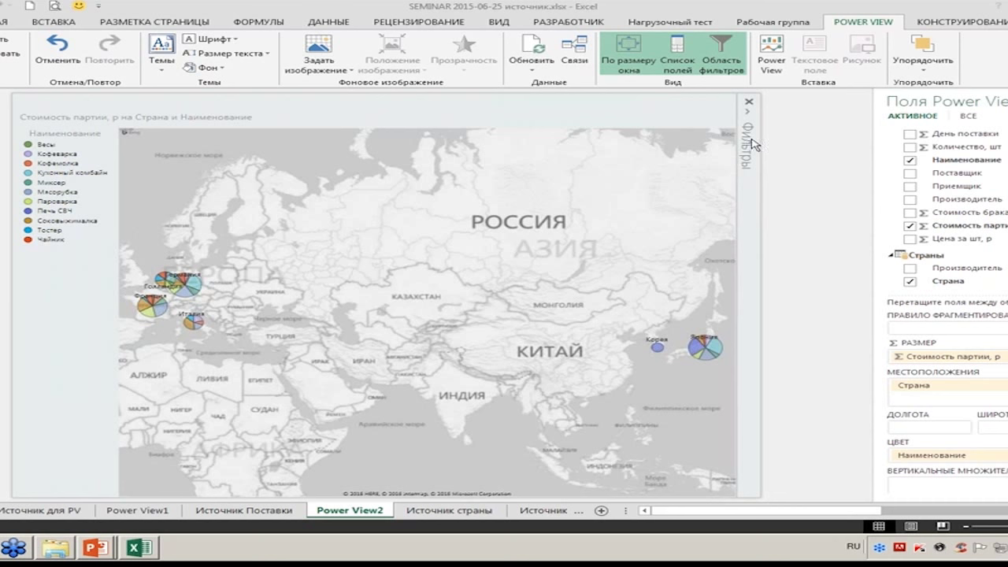
{"action": "mouse_move", "coordinate": [138, 548]}
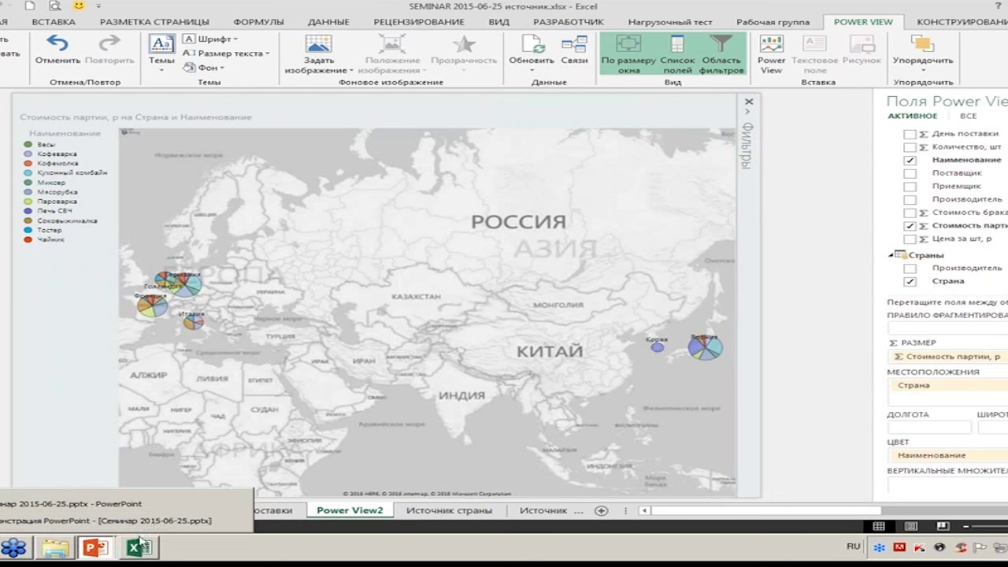
Step: Advance the PowerPoint slideshow past the PowerView slide to slide 5, PowerMap, with its example maps
{"action": "left_click", "coordinate": [62, 487]}
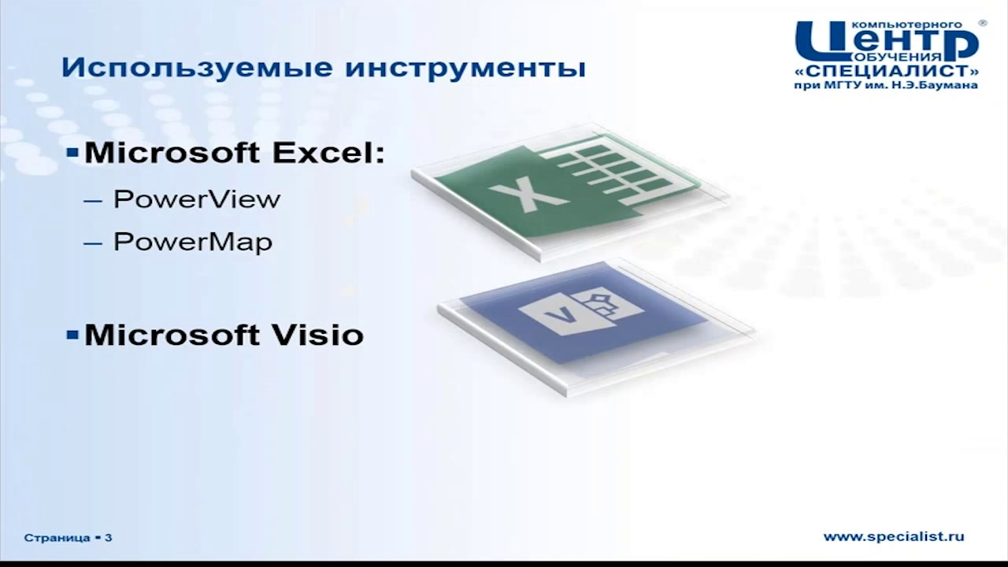
{"action": "key", "text": "Right"}
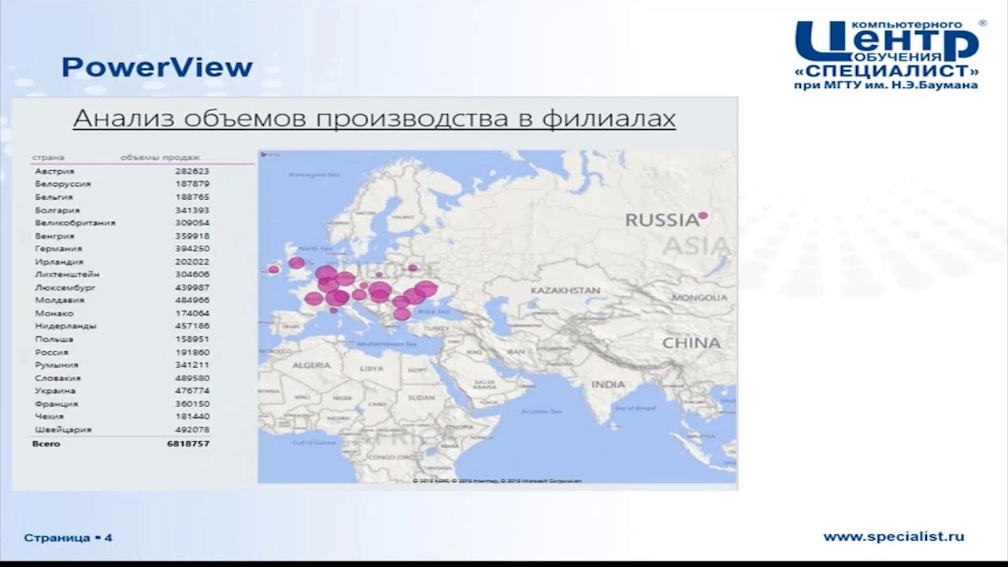
{"action": "key", "text": "Right"}
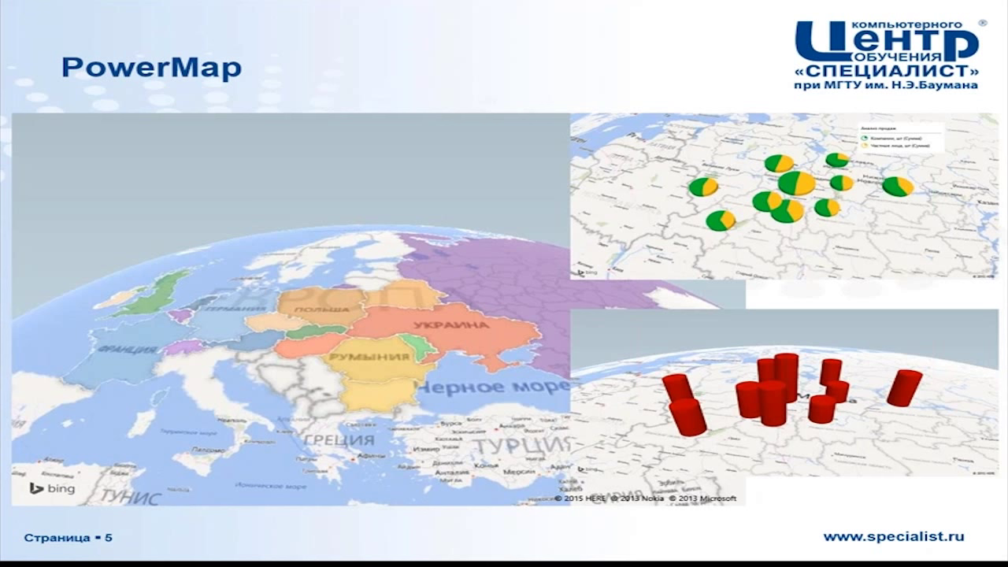
Step: Return to Excel and open the 'Источник для PM' sheet with the car sales data
{"action": "key", "text": "alt+Tab"}
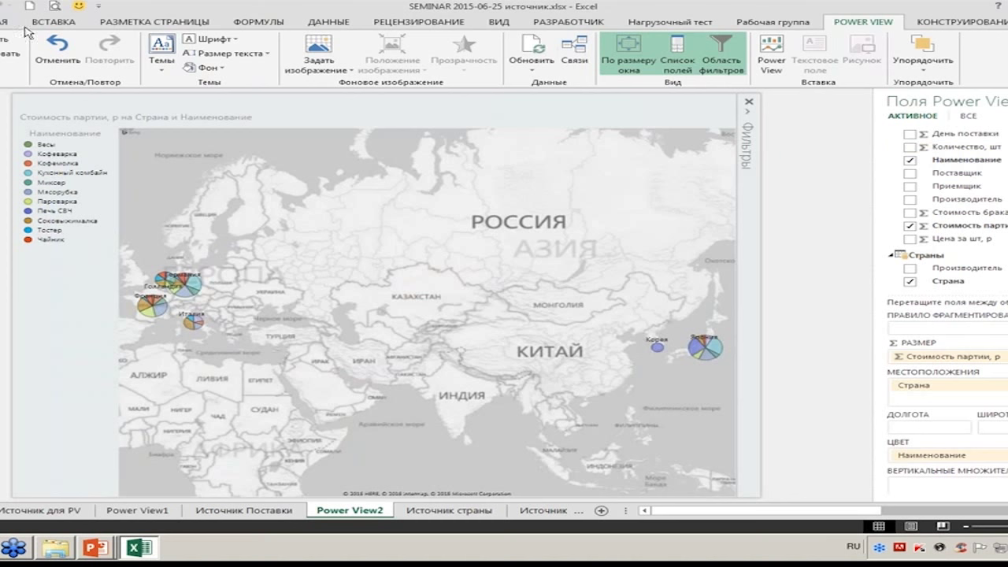
{"action": "left_click", "coordinate": [52, 22]}
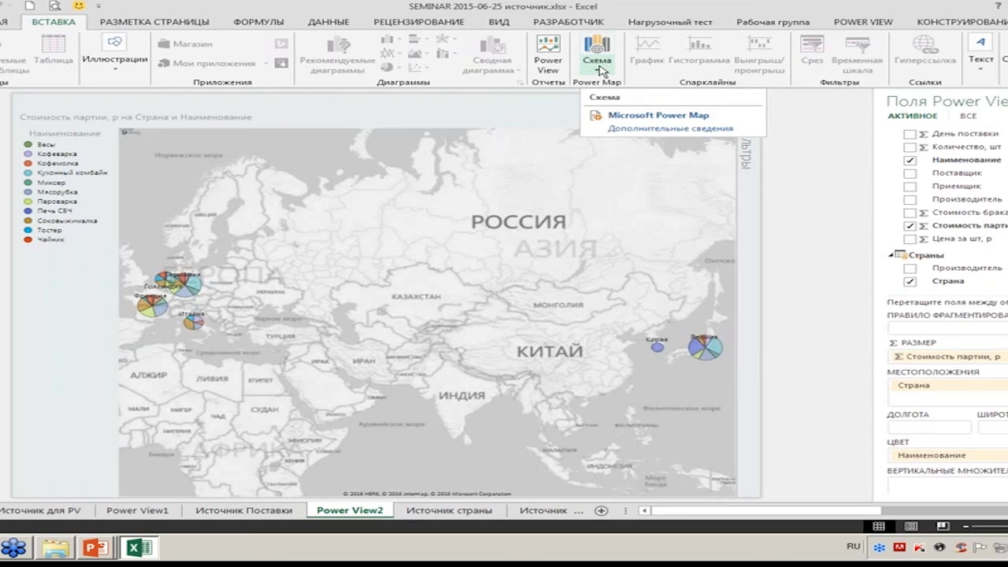
{"action": "mouse_move", "coordinate": [425, 315]}
{"action": "scroll", "coordinate": [197, 510], "scroll_direction": "right", "scroll_amount": 1}
{"action": "scroll", "coordinate": [197, 510], "scroll_direction": "right", "scroll_amount": 1}
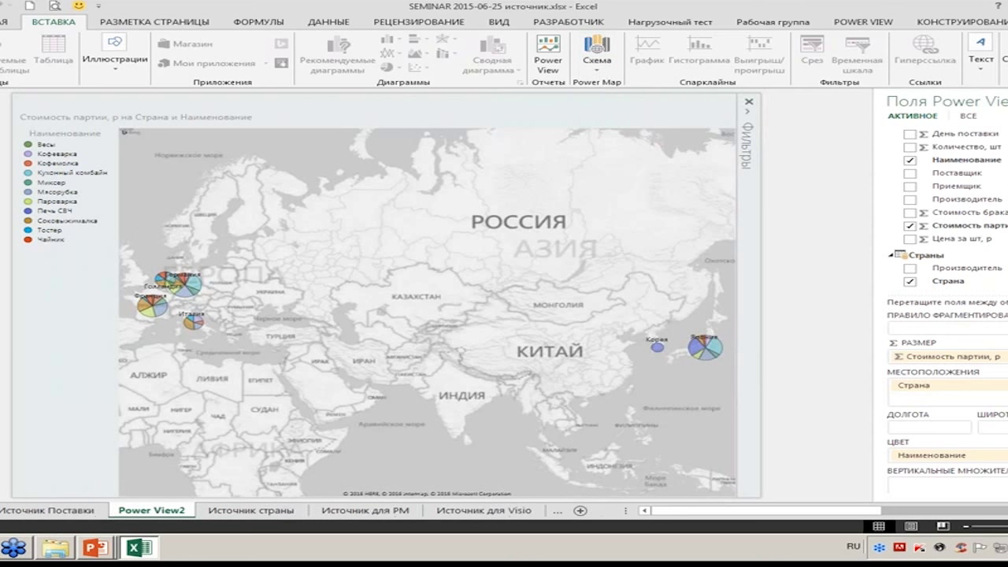
{"action": "left_click", "coordinate": [386, 512]}
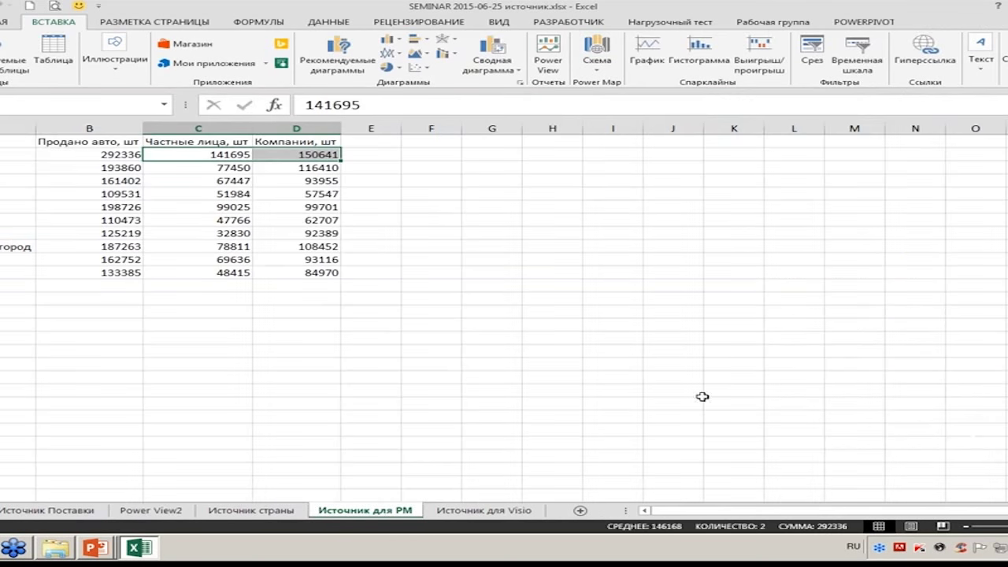
Step: Convert the car-sales range A1:D11 into an Excel table with headers via Вставка > Таблица
{"action": "left_click", "coordinate": [212, 207]}
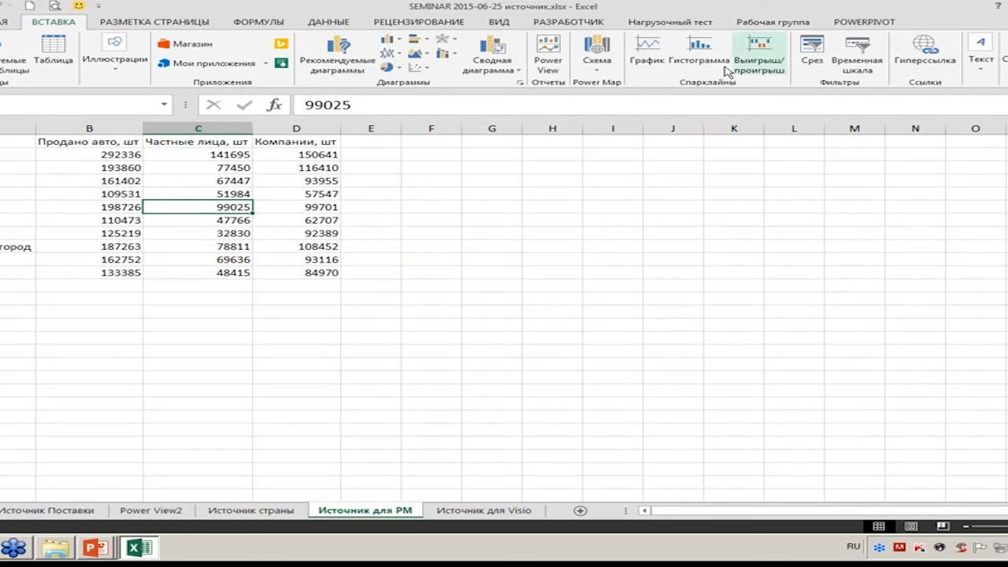
{"action": "left_click", "coordinate": [55, 51]}
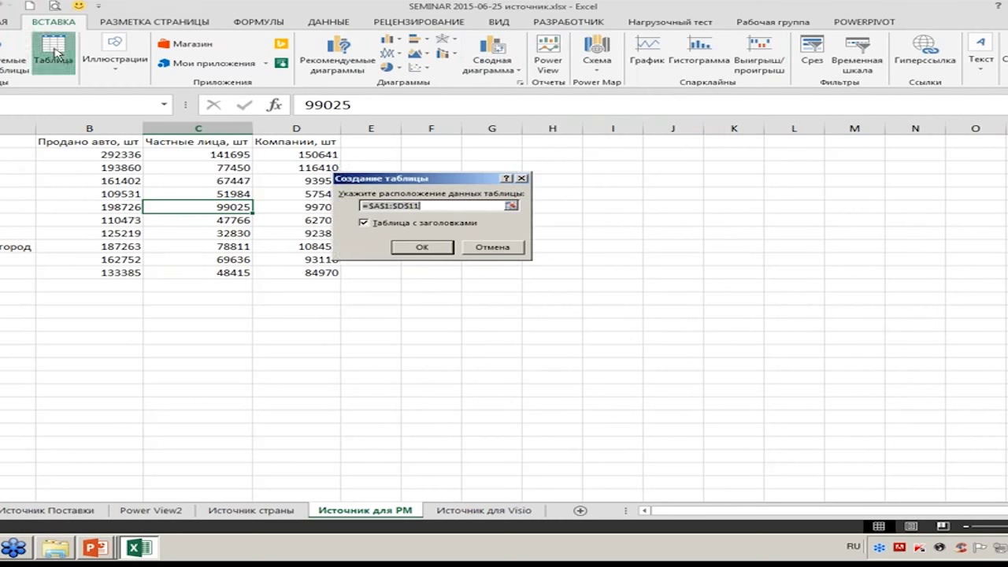
{"action": "left_click", "coordinate": [421, 248]}
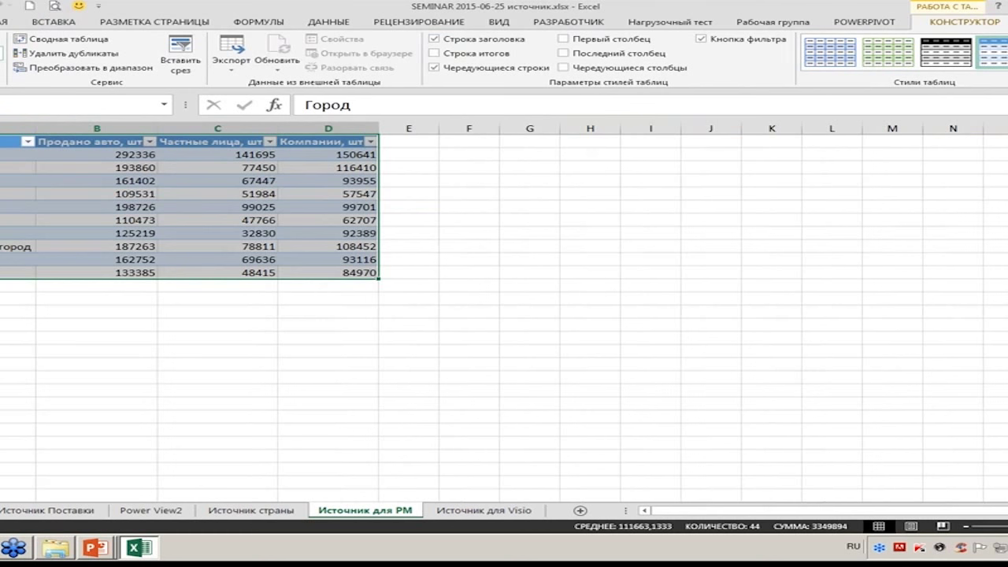
{"action": "left_click", "coordinate": [88, 180]}
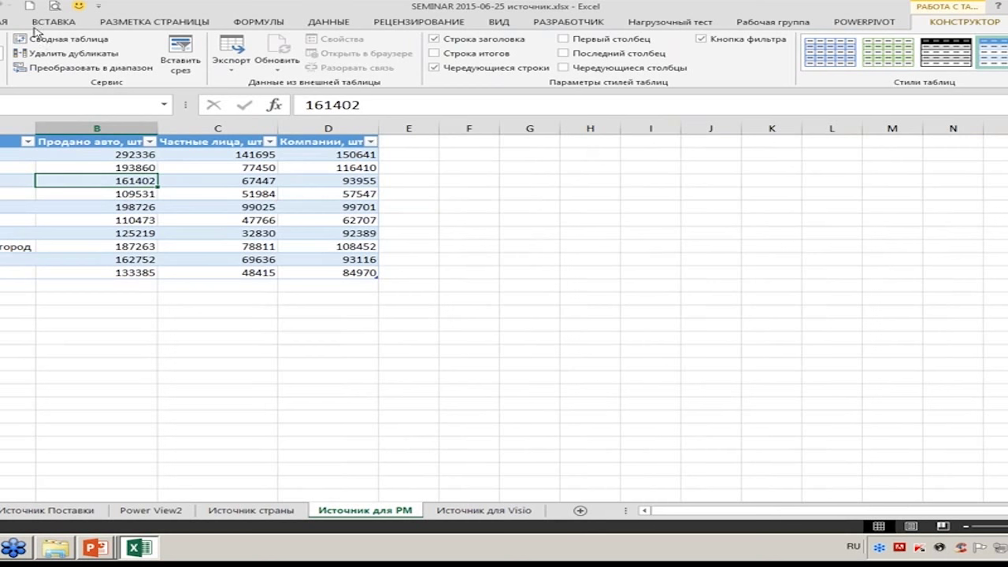
Step: Launch Power Map on the sales table from Вставка > Схема > Запустить Power Map
{"action": "left_click", "coordinate": [59, 24]}
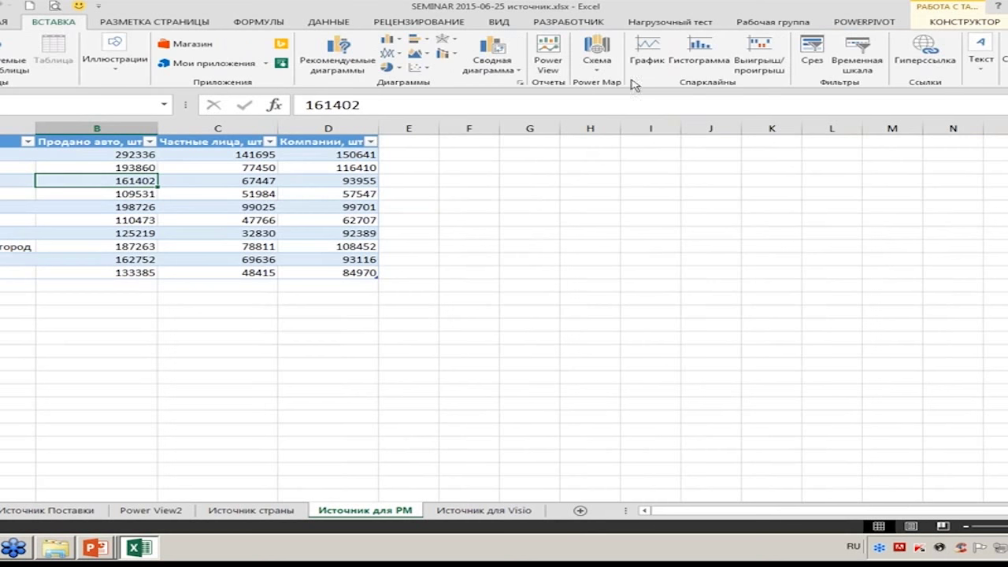
{"action": "left_click", "coordinate": [598, 71]}
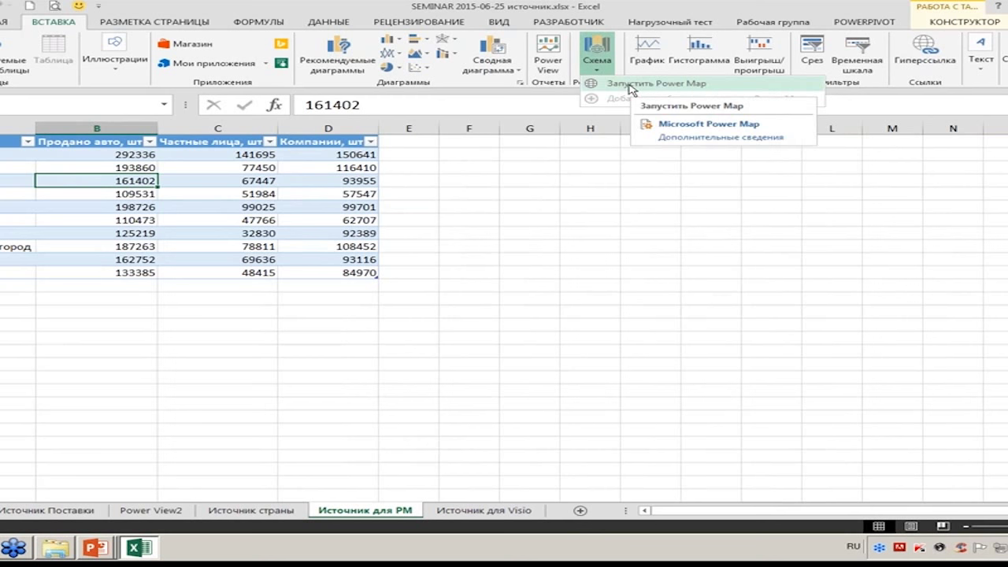
{"action": "left_click", "coordinate": [634, 87]}
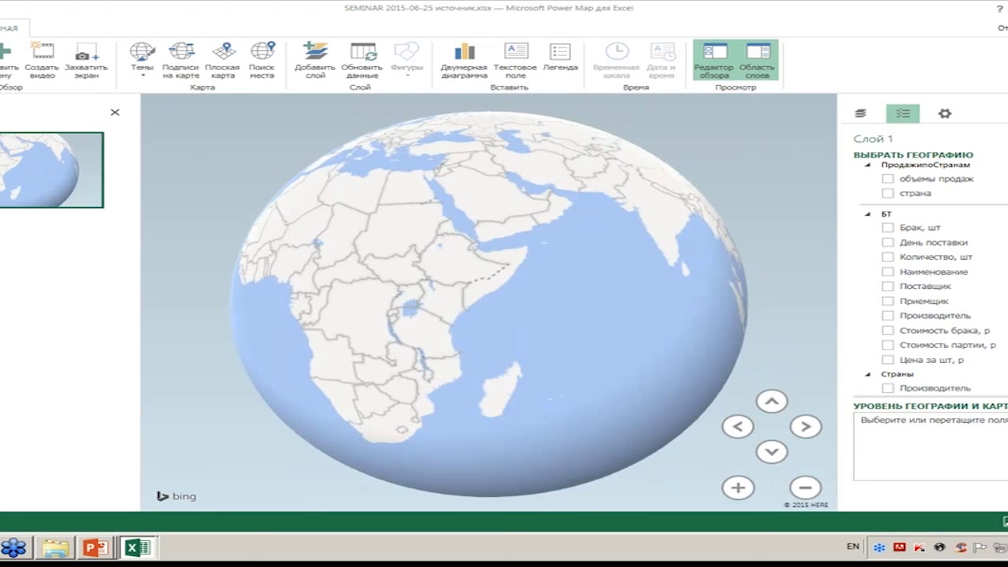
Step: Check the страна field of ПродажипоСтранам as Layer 1's geography
{"action": "left_click", "coordinate": [866, 140]}
{"action": "left_click", "coordinate": [887, 193]}
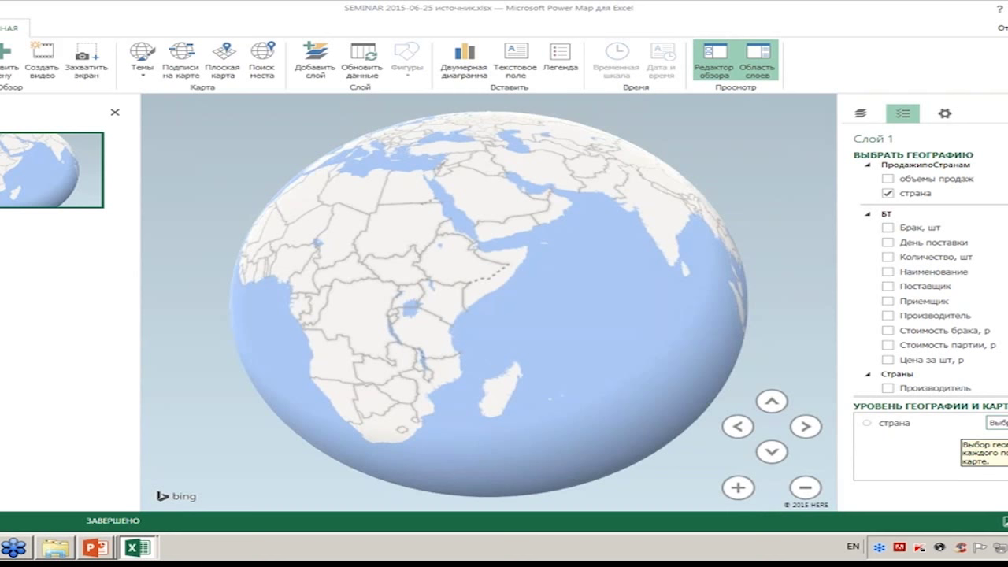
Step: Set the страна field's geography level to Страна/регион to plot each country
{"action": "left_click", "coordinate": [996, 422]}
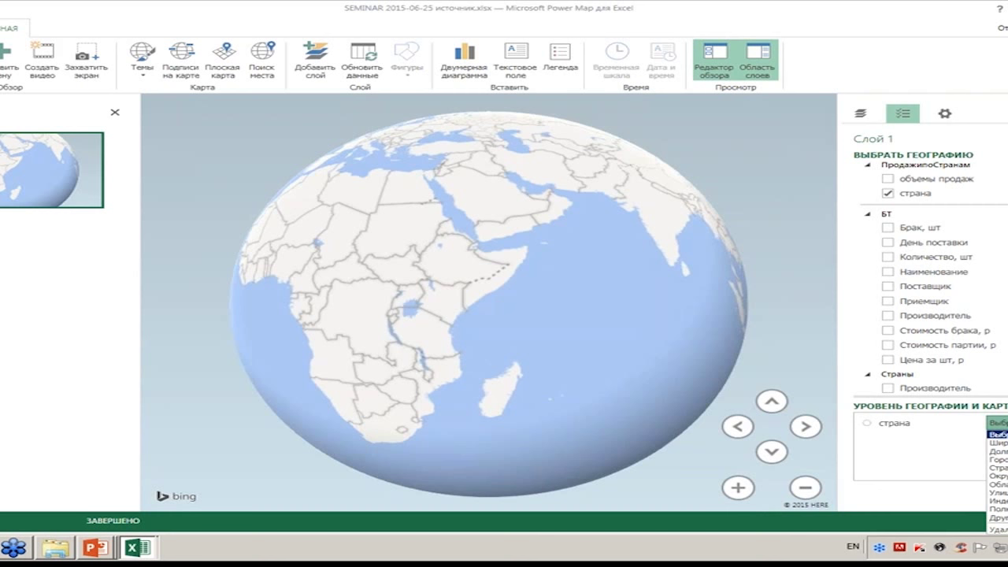
{"action": "left_click", "coordinate": [997, 468]}
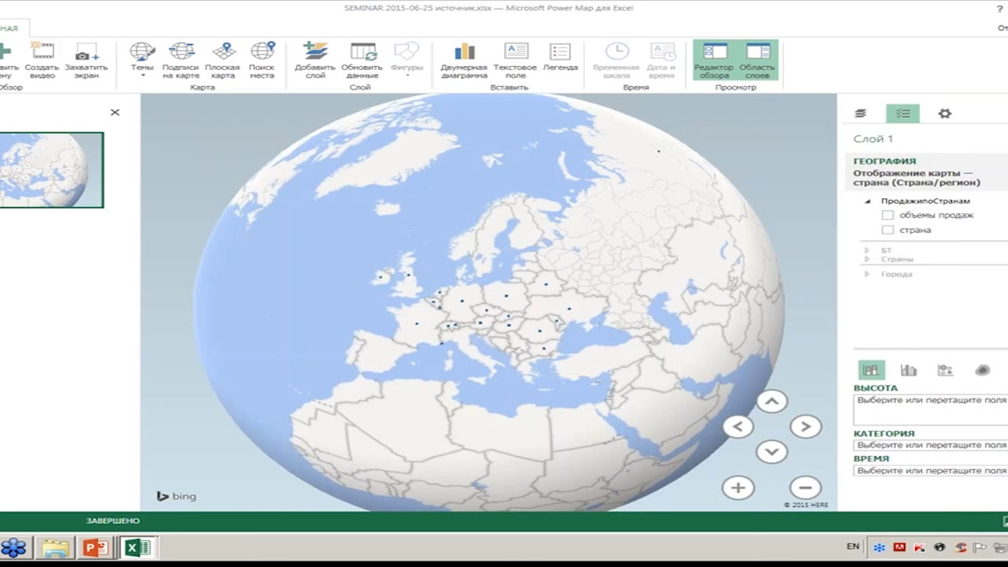
Step: Colour the country markers by страна, close the legend, and turn the globe toward Europe
{"action": "left_click", "coordinate": [887, 230]}
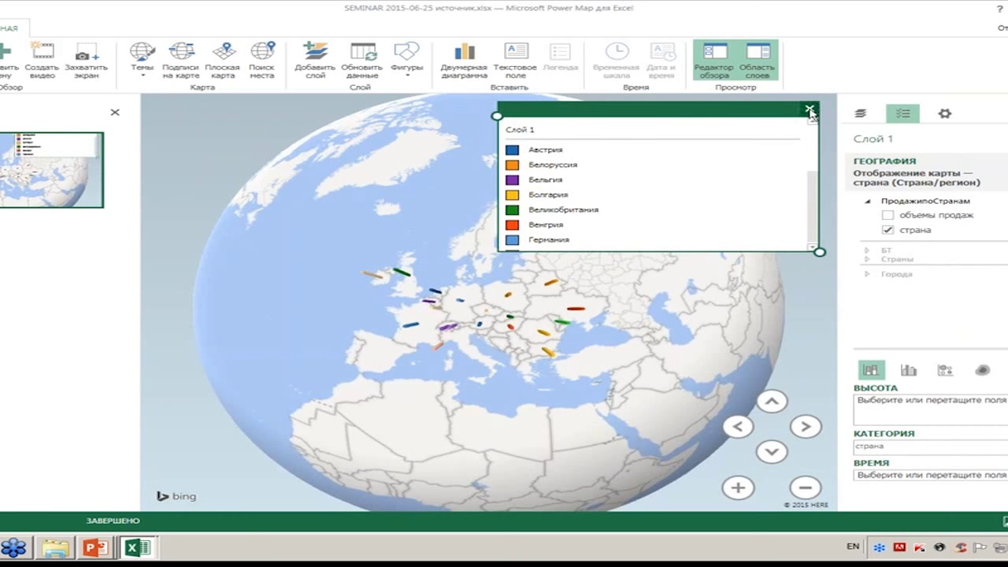
{"action": "left_click", "coordinate": [809, 108]}
{"action": "mouse_move", "coordinate": [728, 262]}
{"action": "left_mouse_down"}
{"action": "mouse_move", "coordinate": [663, 223]}
{"action": "mouse_move", "coordinate": [762, 327]}
{"action": "left_mouse_up"}
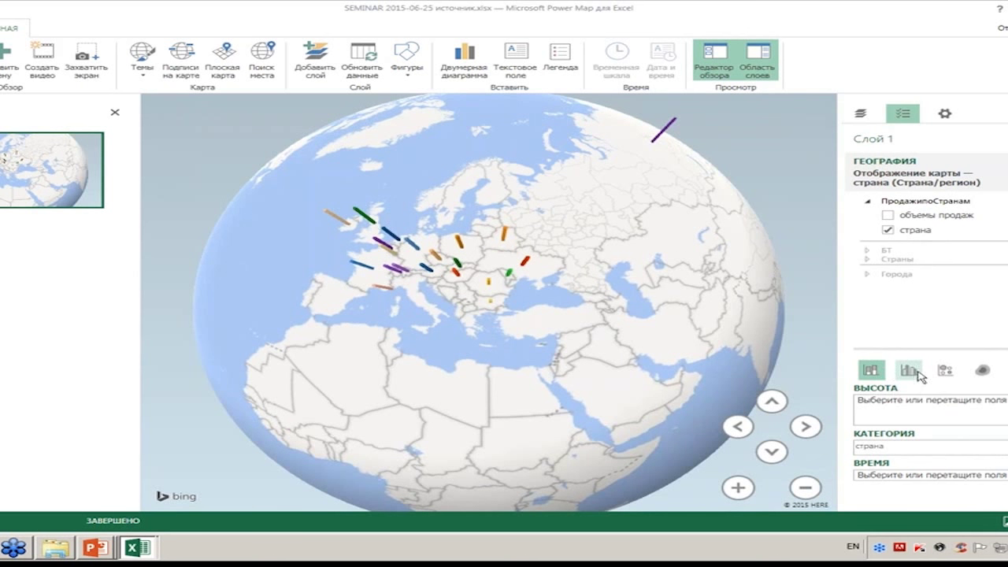
Step: Try the clustered column, bubble and heat-map visualizations for the layer
{"action": "left_click", "coordinate": [909, 370]}
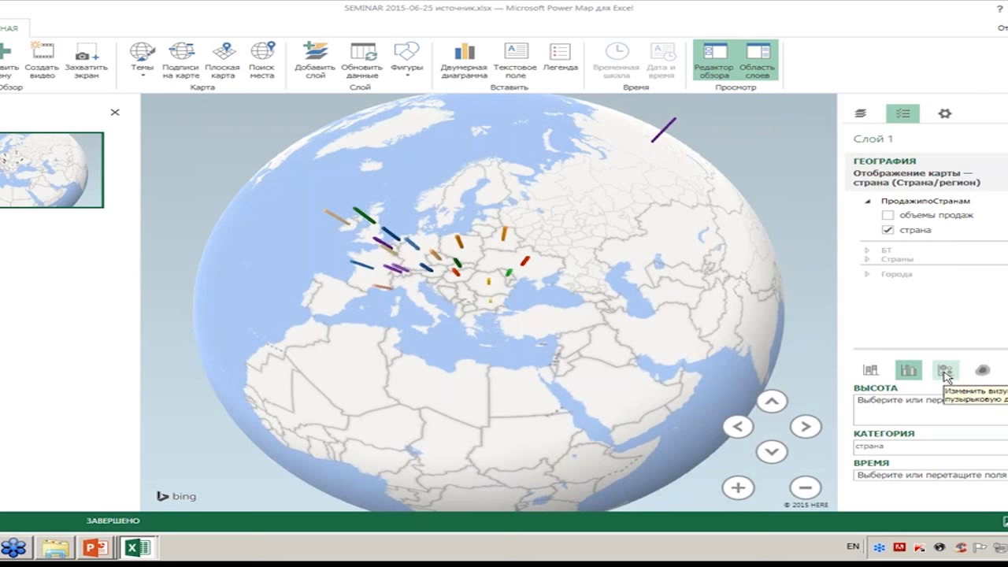
{"action": "left_click", "coordinate": [945, 372]}
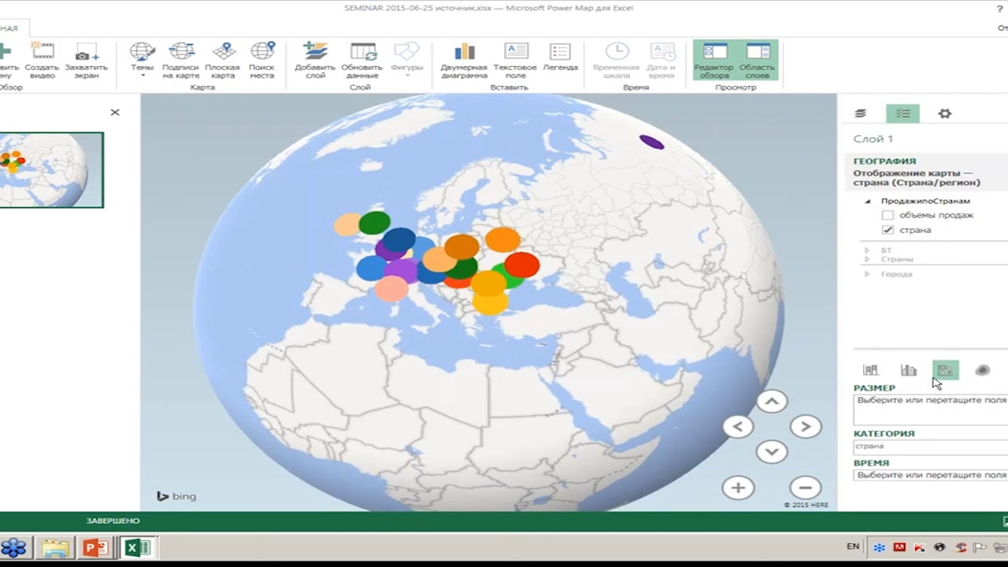
{"action": "left_click", "coordinate": [983, 370]}
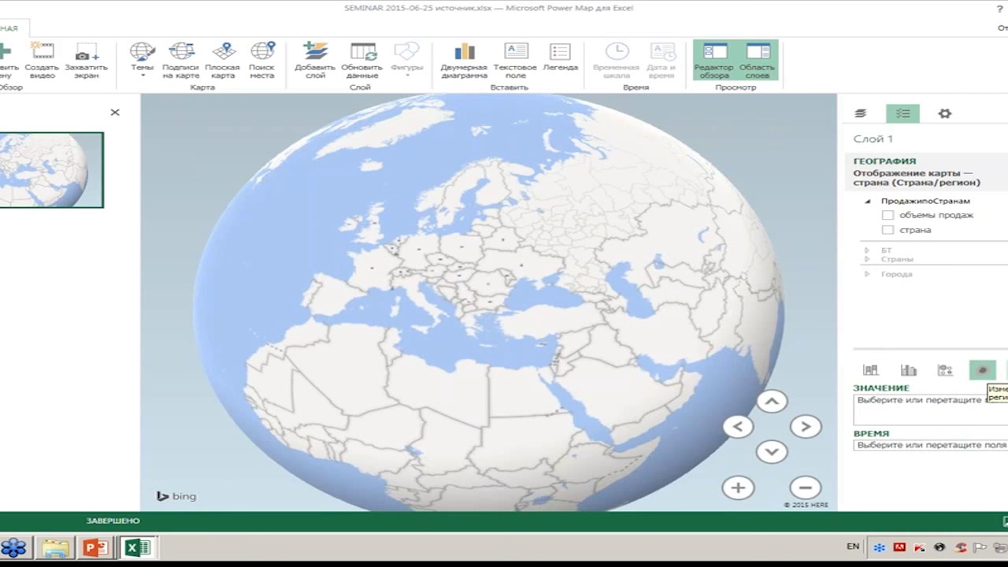
Step: Switch the layer to filled regions and rotate the globe to centre Russia
{"action": "left_click", "coordinate": [1004, 370]}
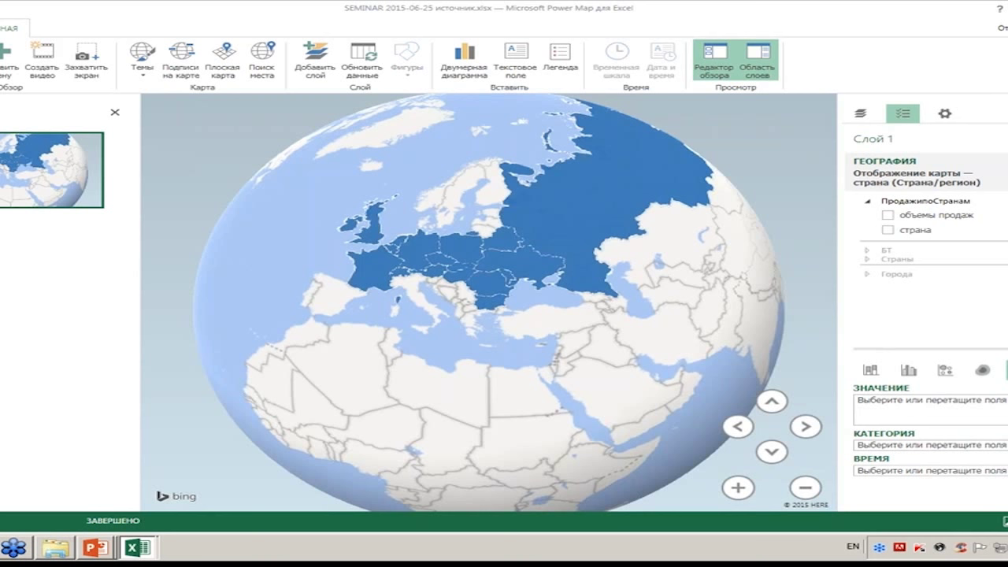
{"action": "mouse_move", "coordinate": [732, 286]}
{"action": "left_mouse_down"}
{"action": "mouse_move", "coordinate": [532, 353]}
{"action": "mouse_move", "coordinate": [558, 383]}
{"action": "mouse_move", "coordinate": [559, 401]}
{"action": "left_mouse_up"}
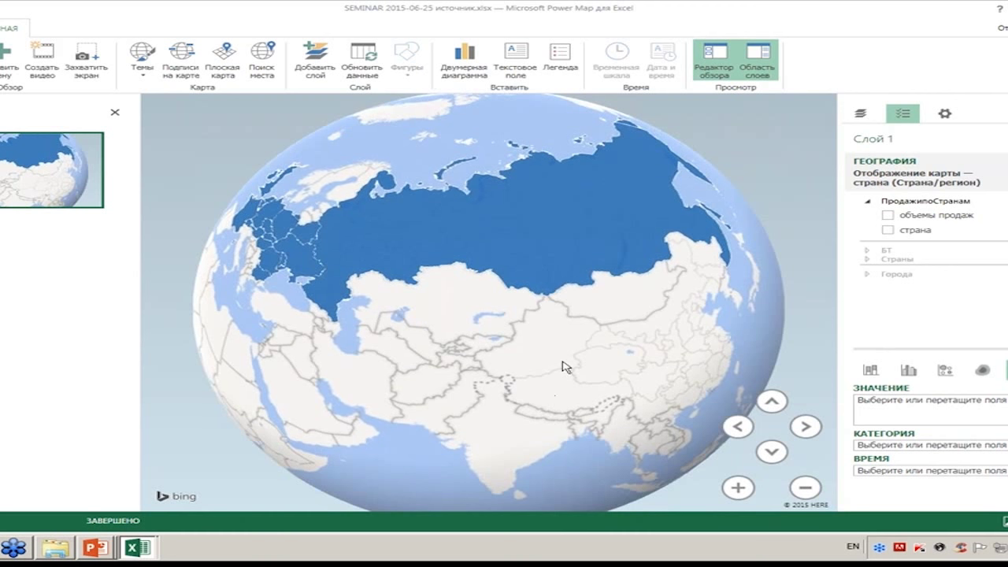
{"action": "mouse_move", "coordinate": [606, 344]}
{"action": "left_mouse_down"}
{"action": "mouse_move", "coordinate": [635, 351]}
{"action": "mouse_move", "coordinate": [630, 369]}
{"action": "left_mouse_up"}
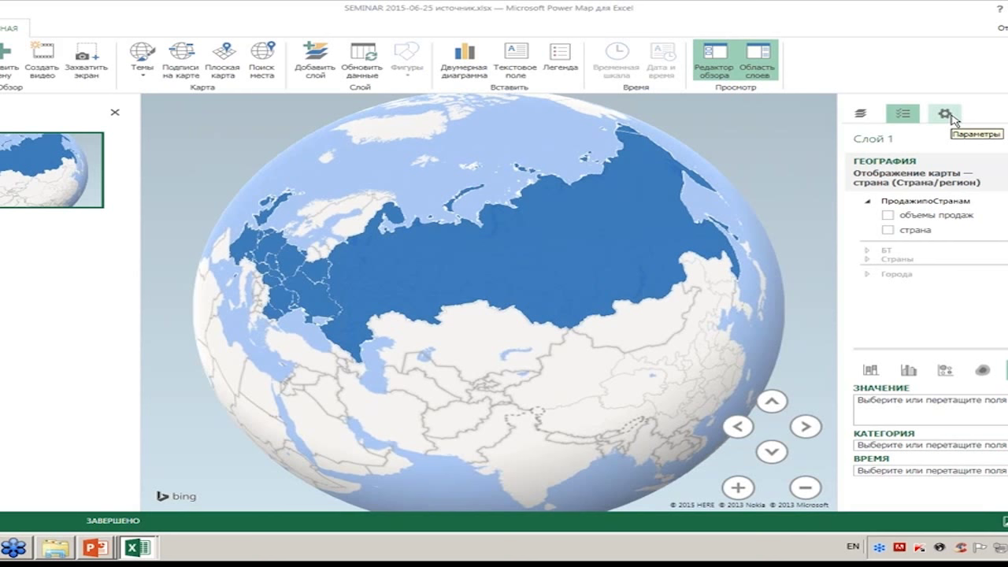
Step: In Параметры, try green, dark green and black region colours, then lighten the colour scale to gray
{"action": "left_click", "coordinate": [949, 116]}
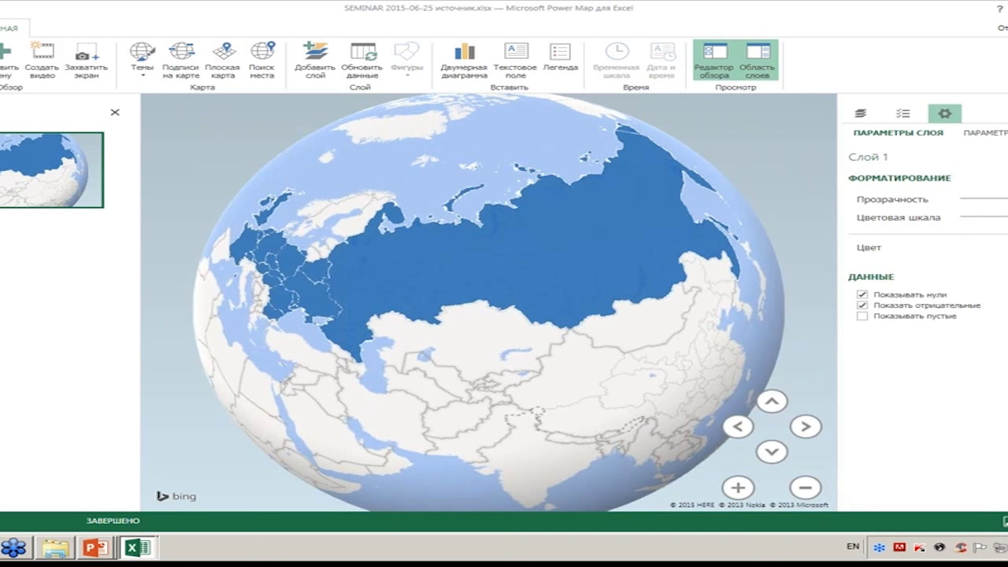
{"action": "left_click", "coordinate": [1000, 248]}
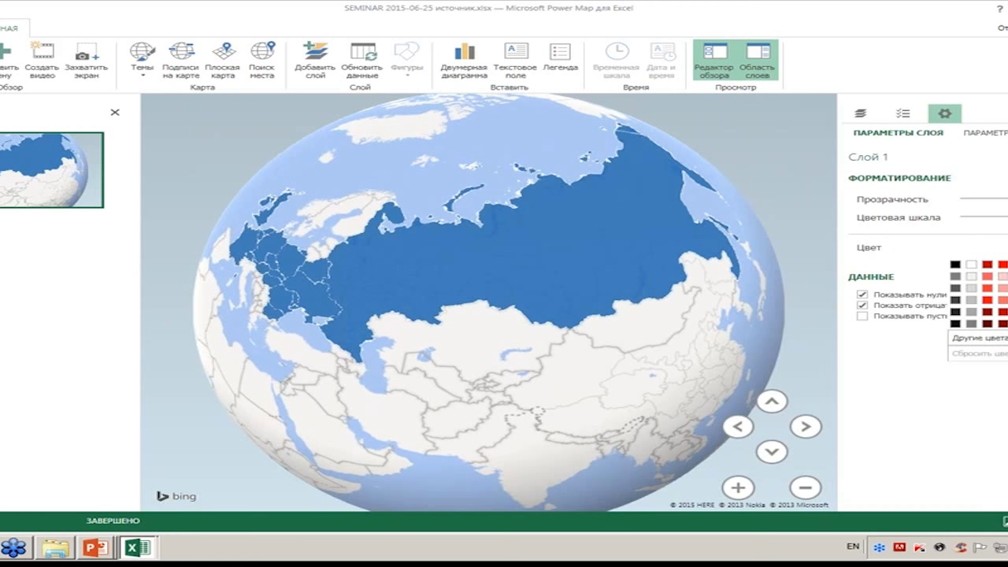
{"action": "left_click", "coordinate": [1006, 287]}
{"action": "left_click", "coordinate": [1000, 247]}
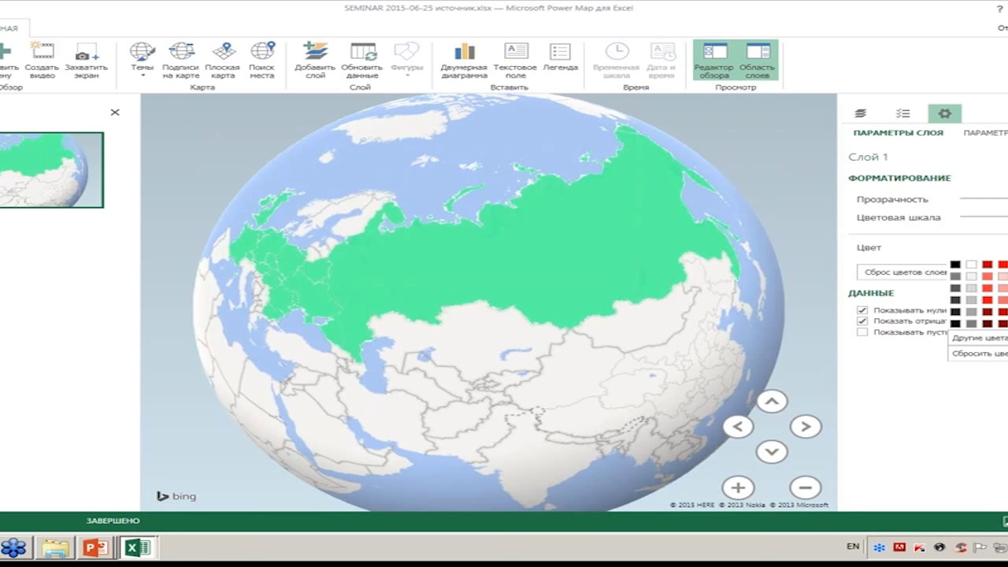
{"action": "left_click", "coordinate": [1006, 323]}
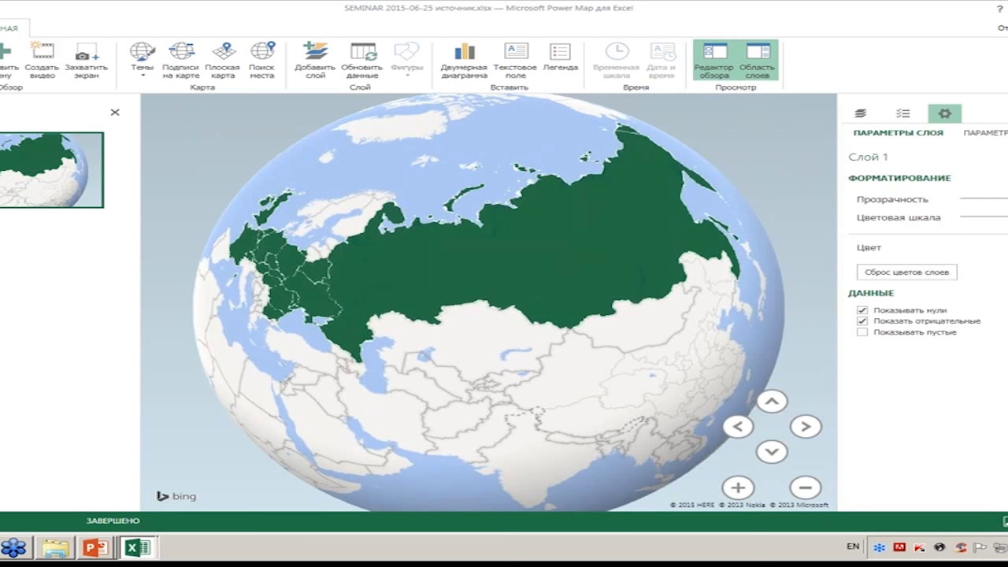
{"action": "left_click", "coordinate": [1000, 247]}
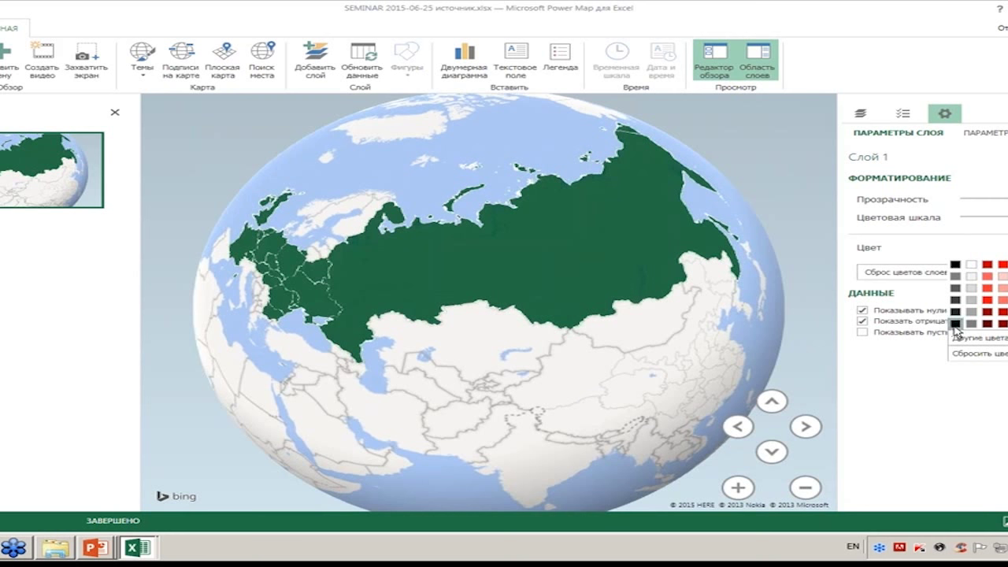
{"action": "left_click", "coordinate": [954, 329]}
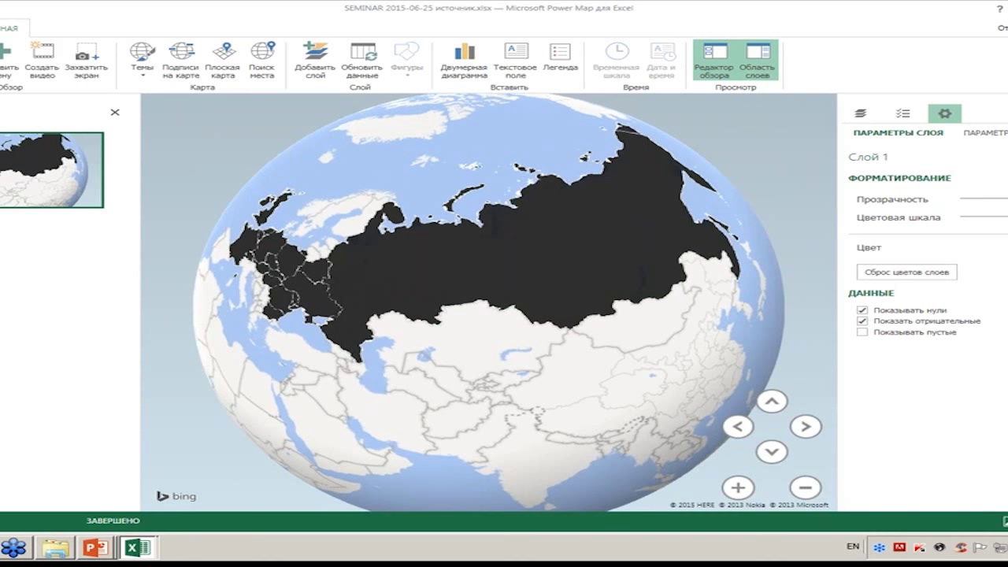
{"action": "mouse_move", "coordinate": [1006, 217]}
{"action": "left_mouse_down"}
{"action": "mouse_move", "coordinate": [990, 217]}
{"action": "mouse_move", "coordinate": [1006, 199]}
{"action": "left_mouse_up"}
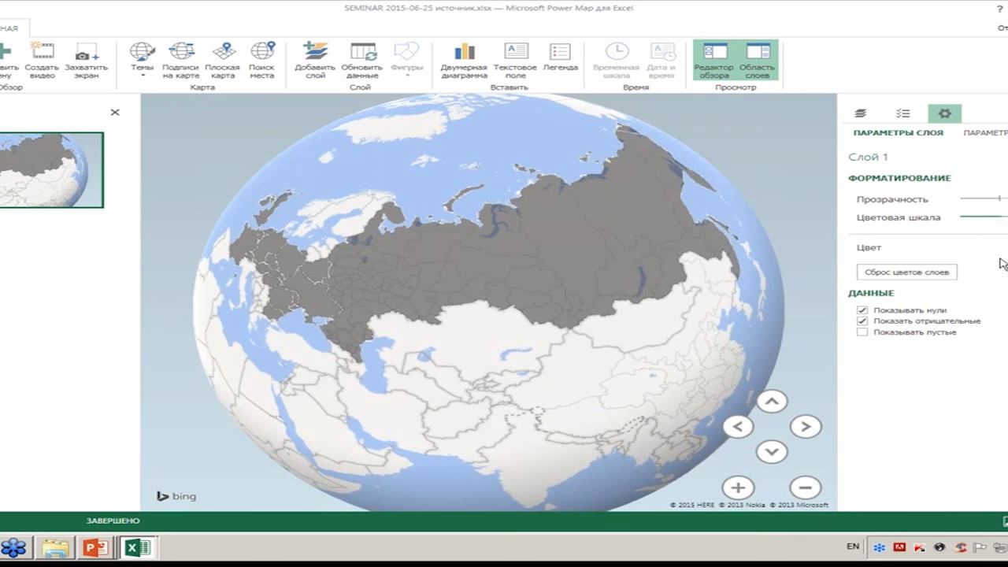
Step: Move страна from Значение to Категория for per-country colours, then turn the globe to Europe and Russia
{"action": "left_click", "coordinate": [905, 115]}
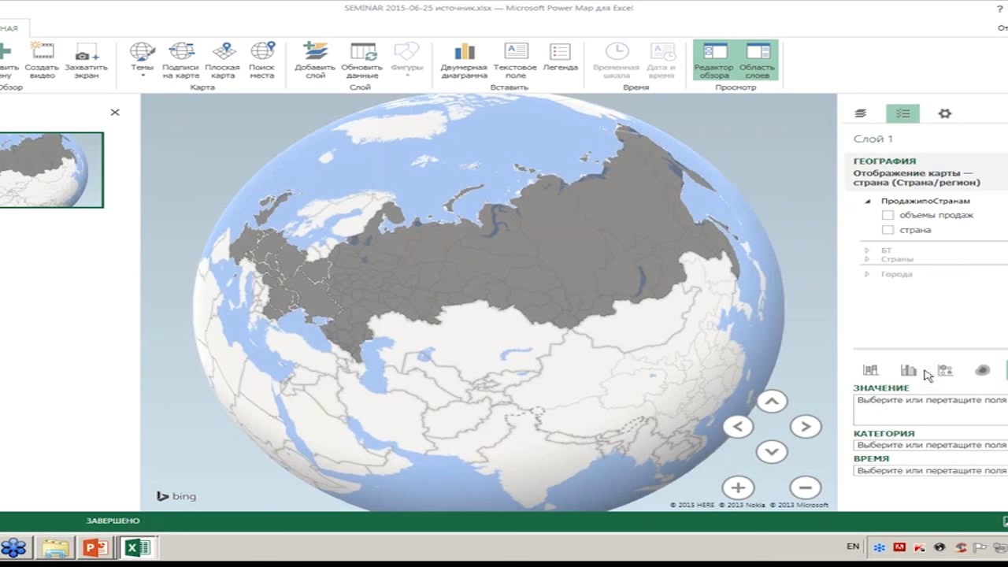
{"action": "mouse_move", "coordinate": [915, 230]}
{"action": "left_mouse_down"}
{"action": "mouse_move", "coordinate": [940, 269]}
{"action": "mouse_move", "coordinate": [968, 413]}
{"action": "left_mouse_up"}
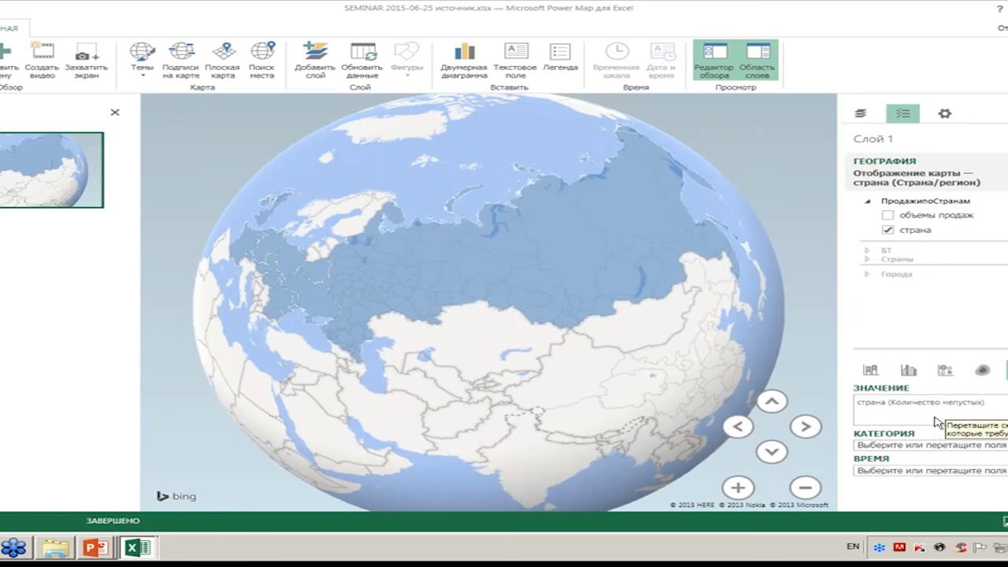
{"action": "left_click_drag", "start_coordinate": [880, 405], "coordinate": [887, 408]}
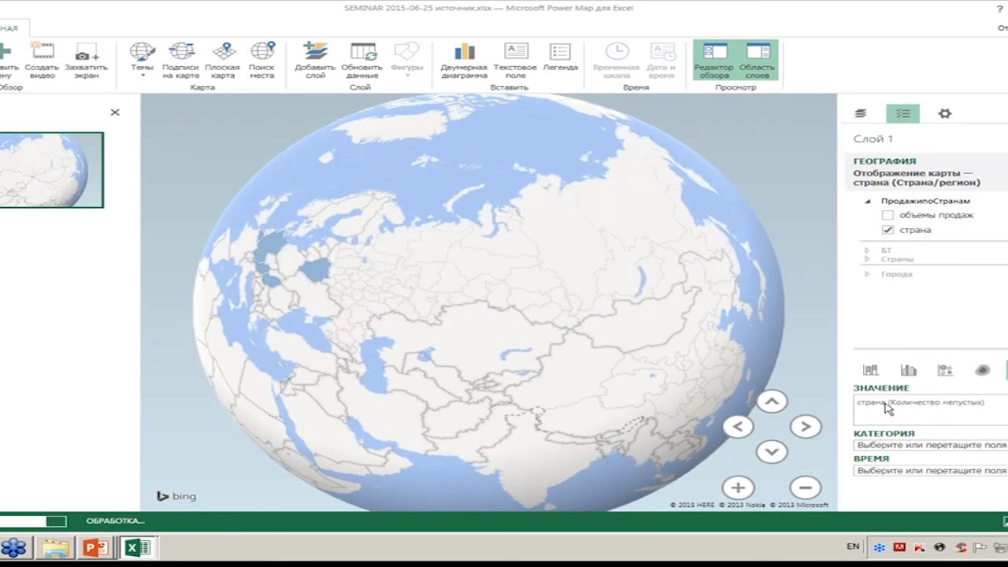
{"action": "left_click_drag", "start_coordinate": [913, 451], "coordinate": [914, 449]}
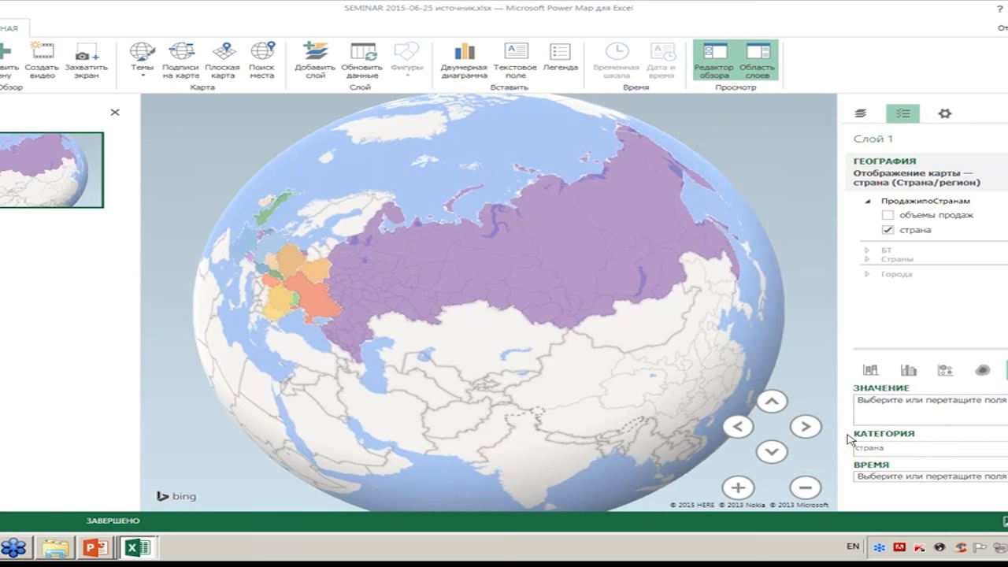
{"action": "left_click_drag", "start_coordinate": [571, 362], "coordinate": [582, 425]}
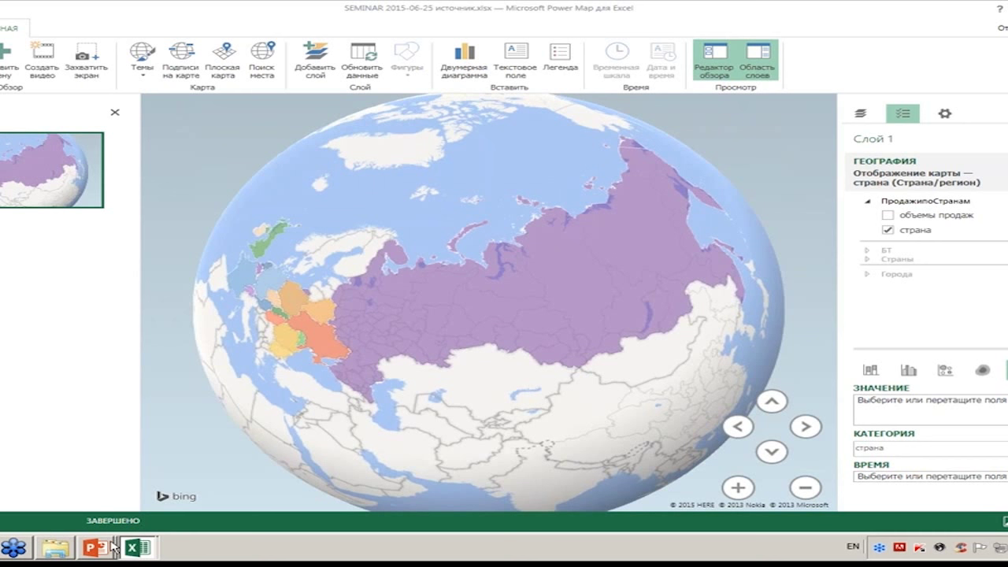
{"action": "mouse_move", "coordinate": [96, 547]}
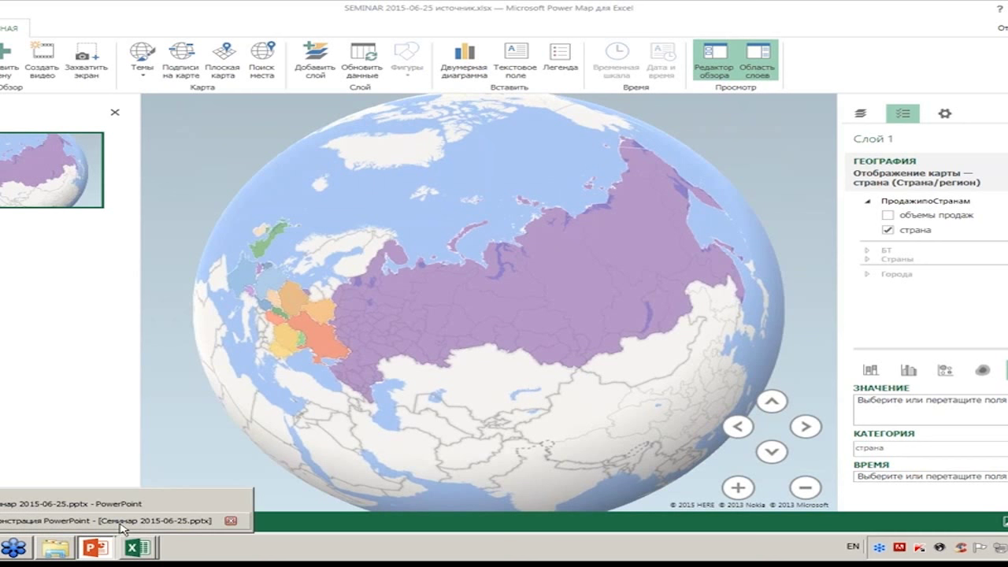
Step: Leave the PowerMap slideshow and insert a blank slide 6 after slide 5
{"action": "left_click", "coordinate": [122, 520]}
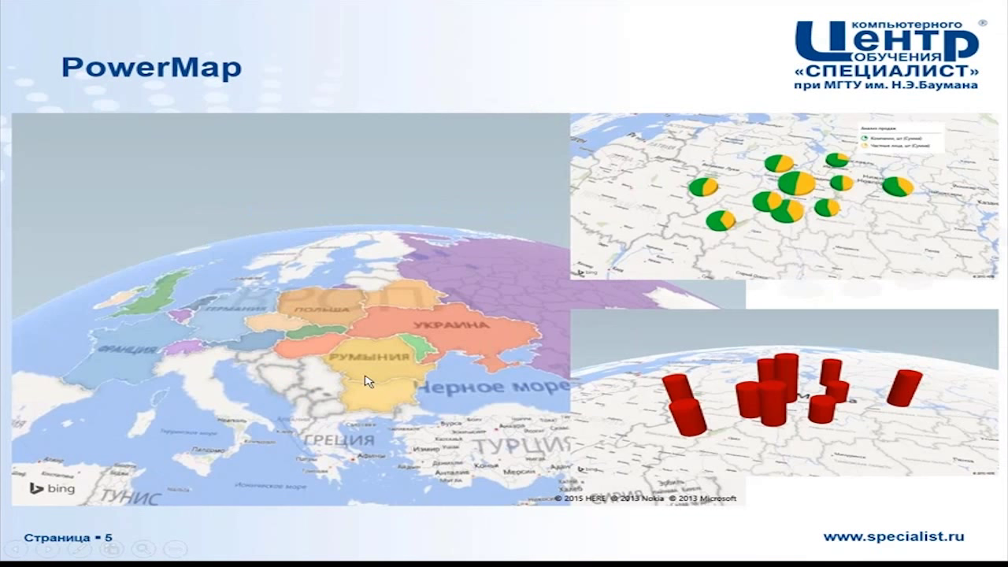
{"action": "key", "text": "Escape"}
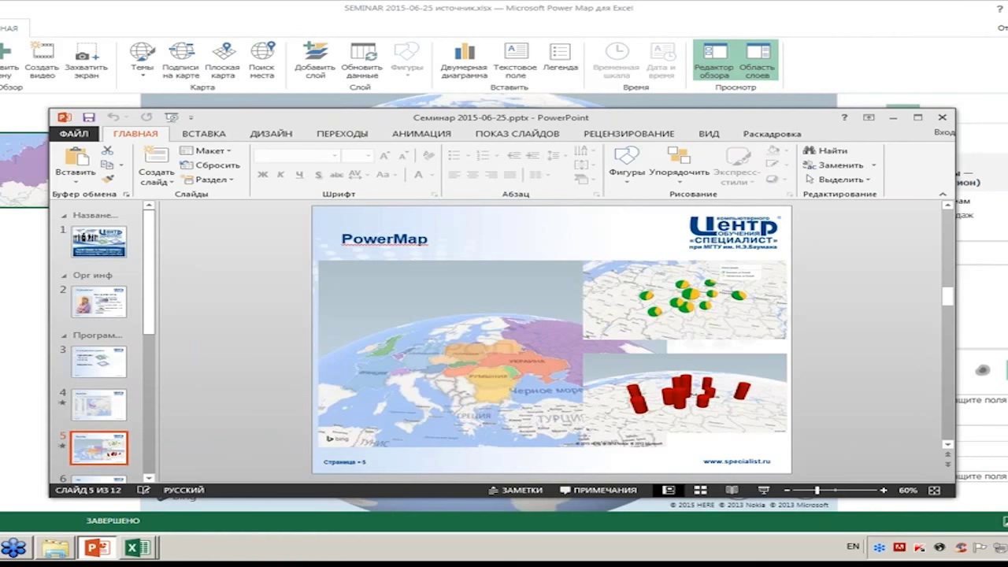
{"action": "key", "text": "ctrl+m"}
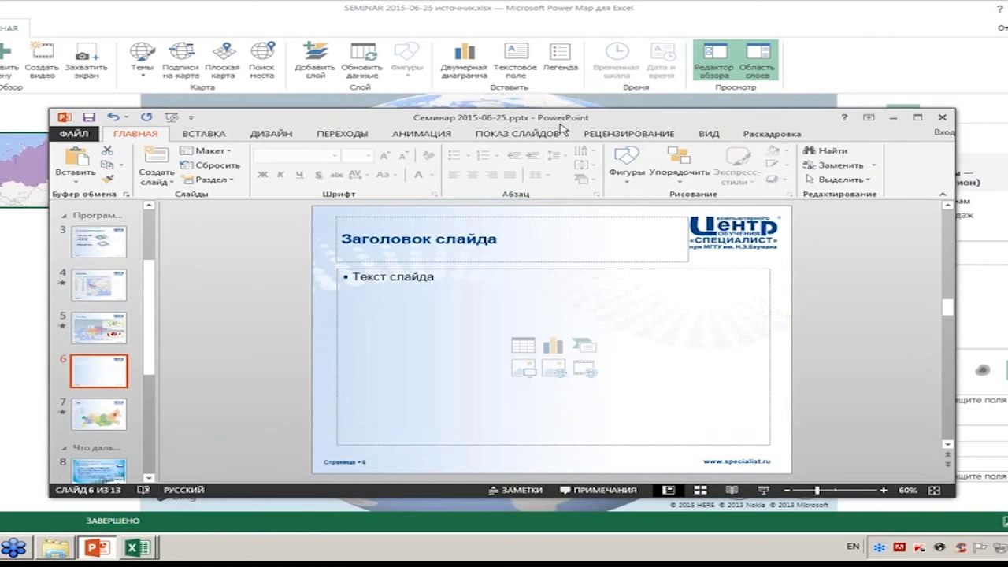
Step: Paste a Power Map globe snapshot onto slide 6, remove it, and return to Power Map
{"action": "left_click", "coordinate": [858, 75]}
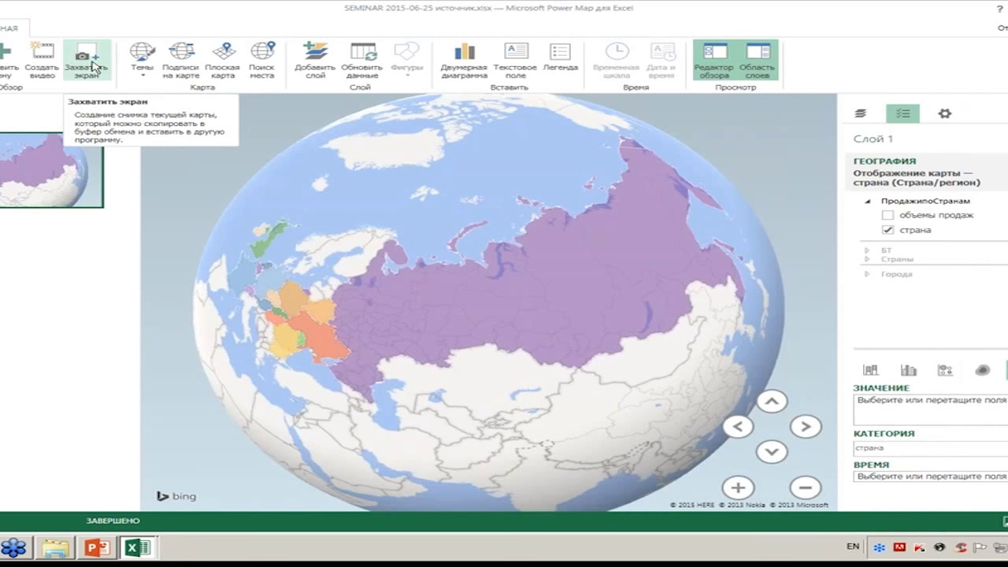
{"action": "left_click", "coordinate": [93, 66]}
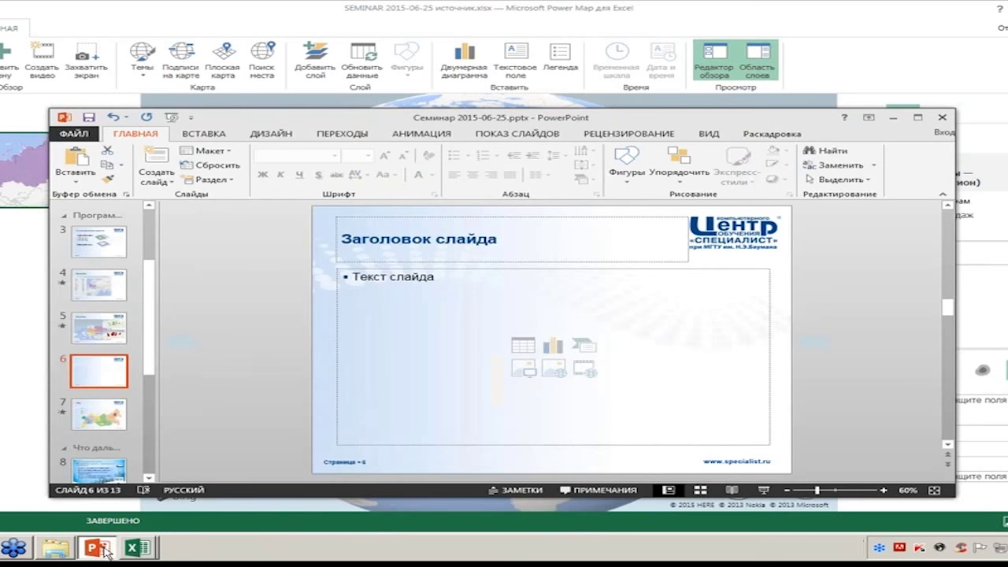
{"action": "left_click", "coordinate": [104, 549]}
{"action": "key", "text": "ctrl+v"}
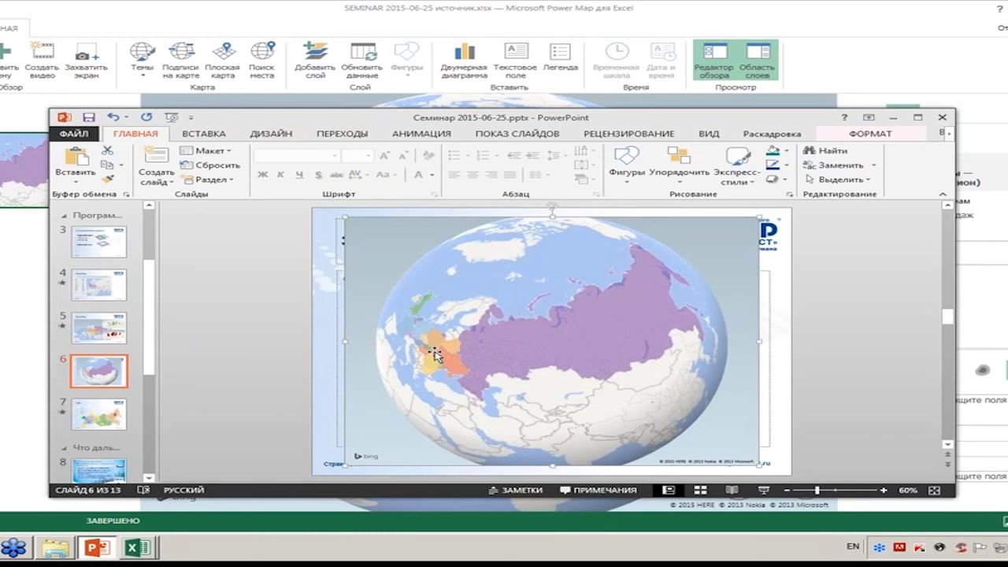
{"action": "key", "text": "Delete"}
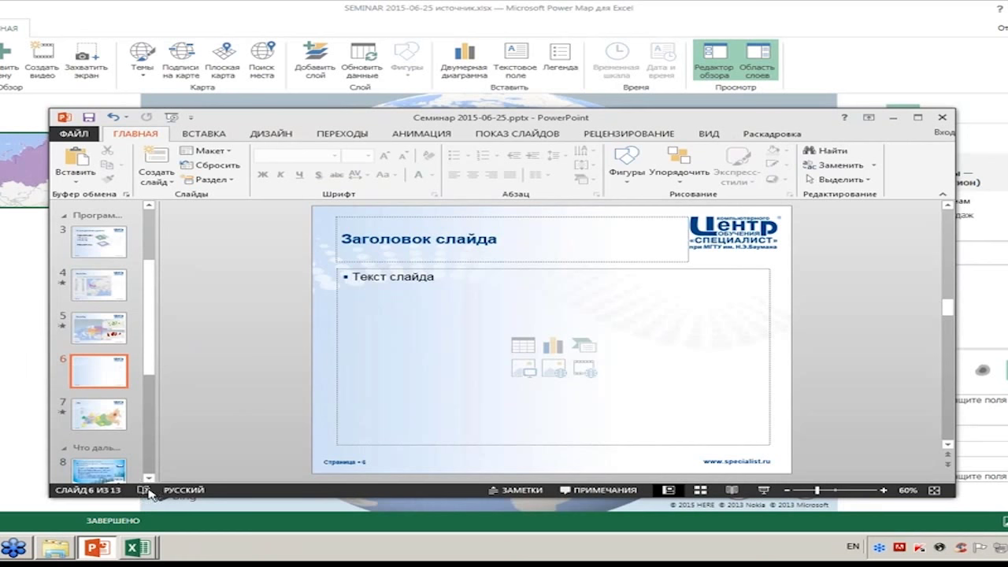
{"action": "left_click", "coordinate": [150, 545]}
{"action": "left_click", "coordinate": [203, 520]}
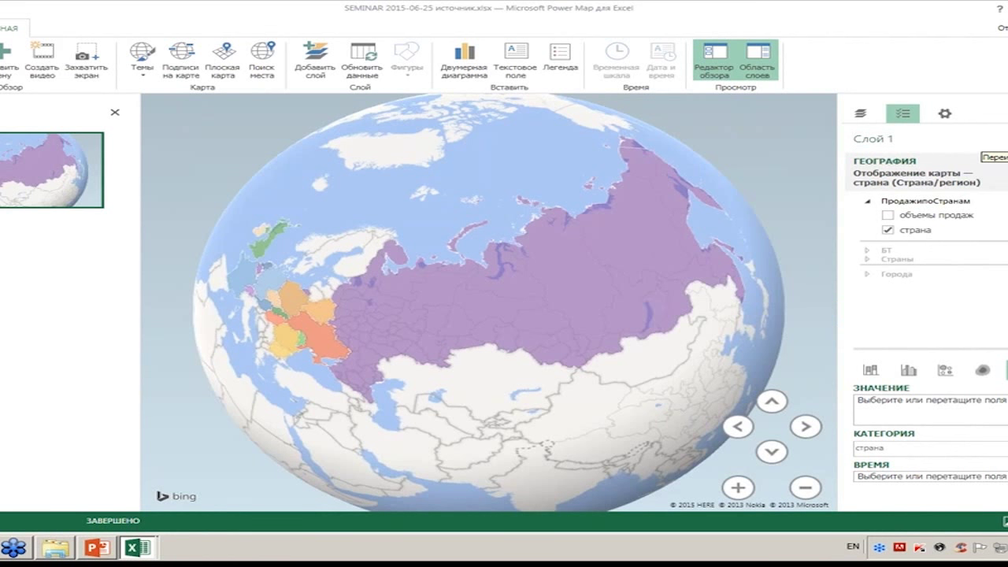
Step: Rename the first layer to 'Регионы', correcting a mistyped name, then add a new layer, Слой 2
{"action": "left_click", "coordinate": [891, 139]}
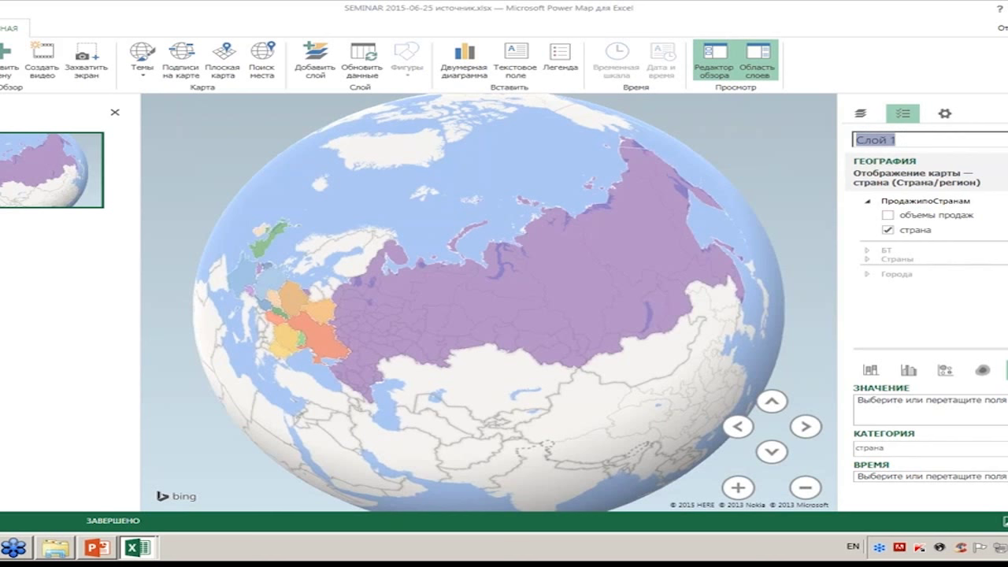
{"action": "type", "text": "Htubjy"}
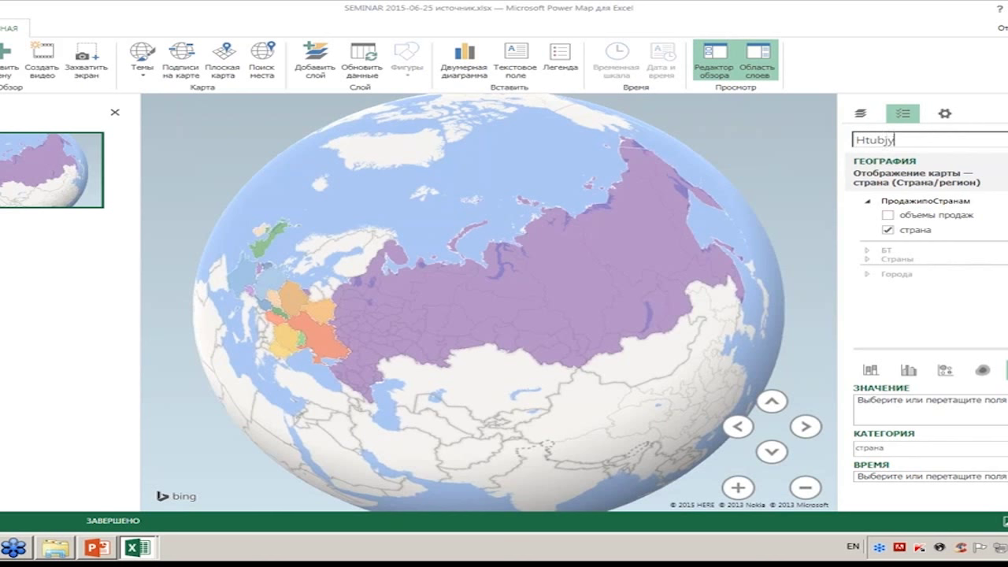
{"action": "key", "text": "ctrl+a"}
{"action": "key", "text": "BackSpace"}
{"action": "key", "text": "alt+shift"}
{"action": "type", "text": "Регионы"}
{"action": "key", "text": "Return"}
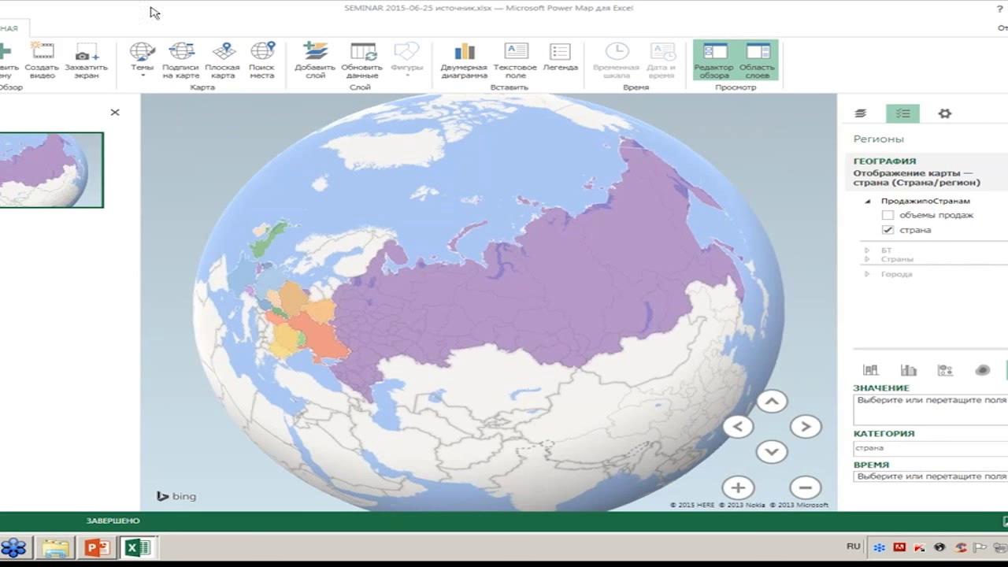
{"action": "left_click", "coordinate": [331, 68]}
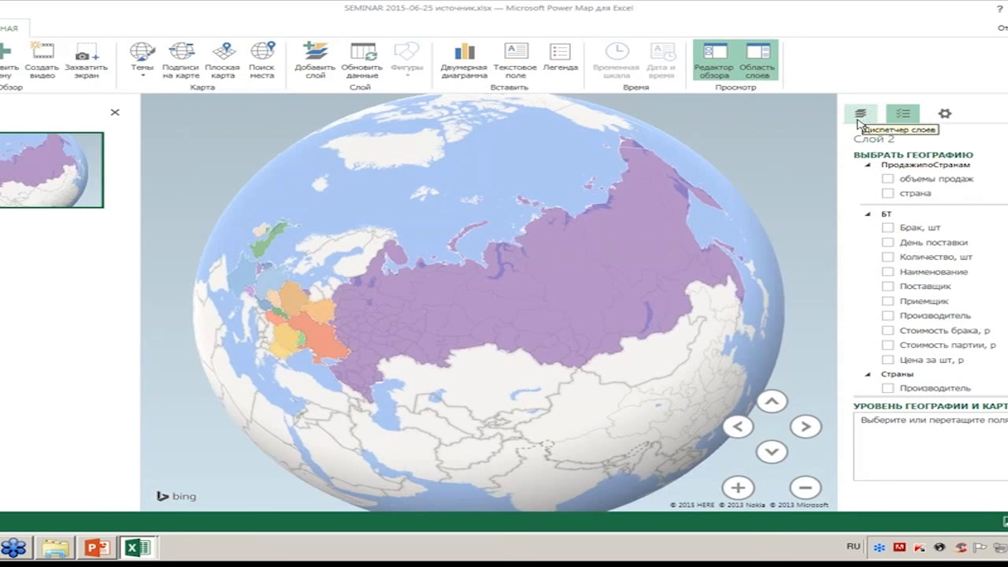
Step: Hide the Регионы layer in the layer list, leaving a plain globe
{"action": "left_click", "coordinate": [862, 118]}
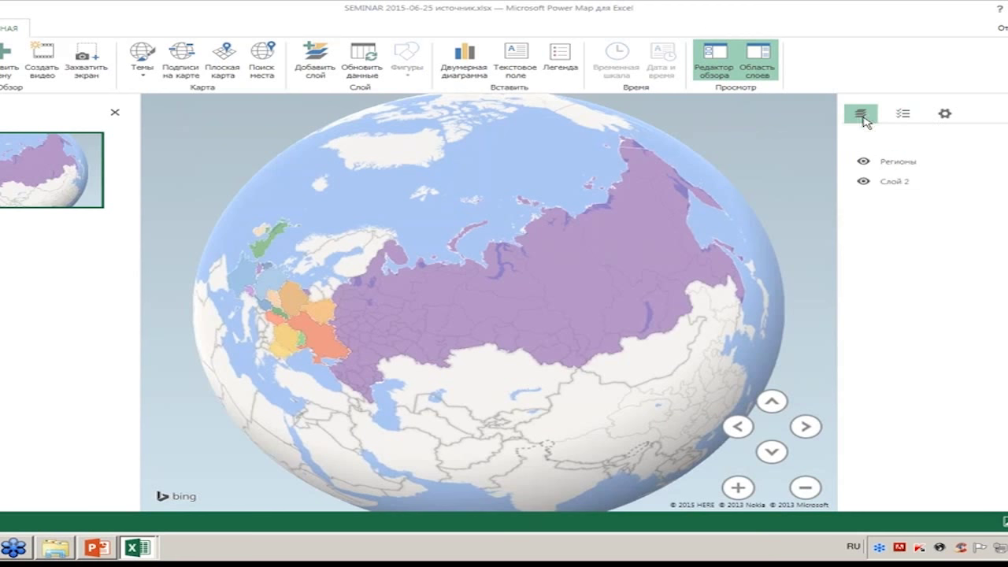
{"action": "left_click", "coordinate": [865, 163]}
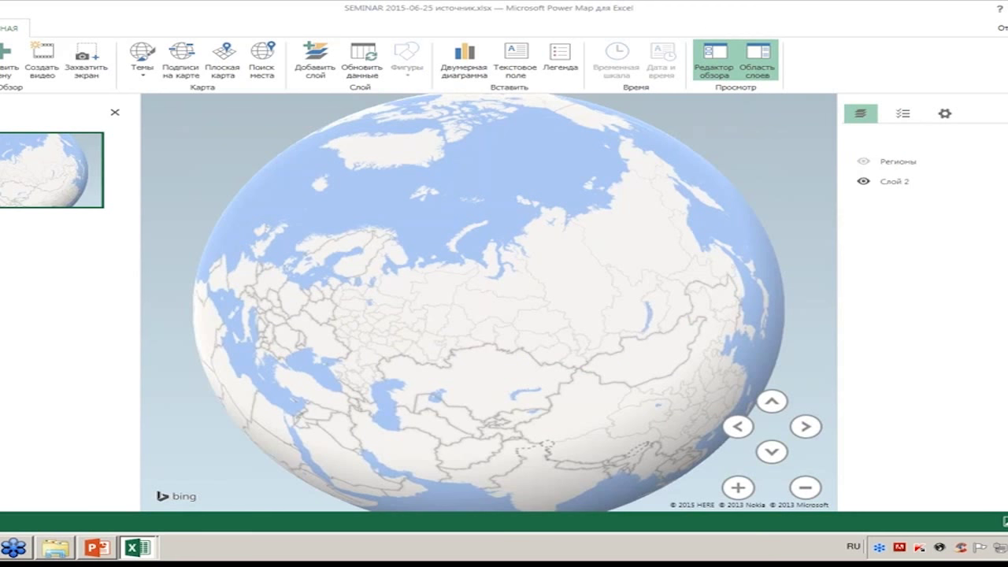
{"action": "left_click", "coordinate": [945, 113]}
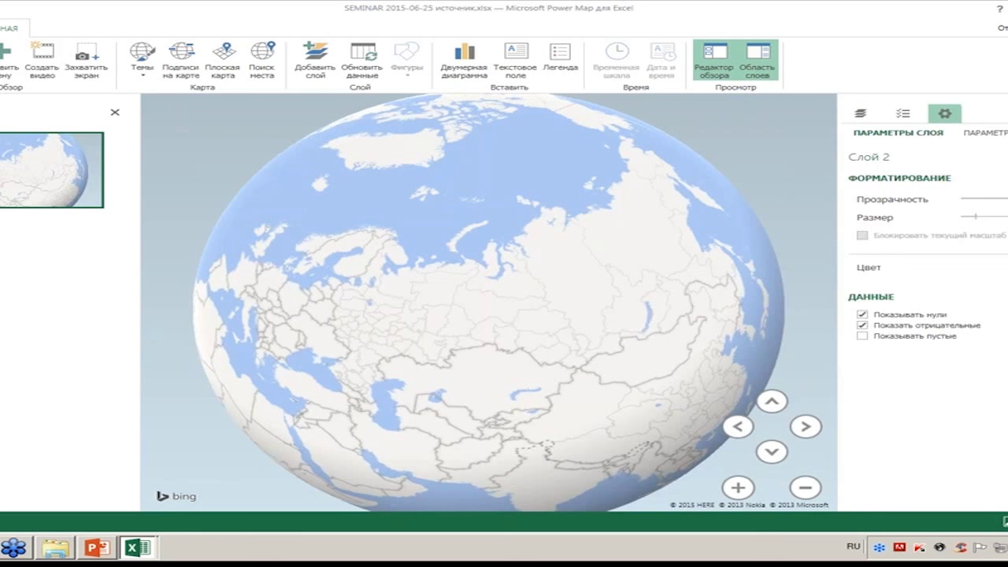
Step: Set Слой 2's geography to the Город field from the Города table, typed as City
{"action": "left_click", "coordinate": [905, 114]}
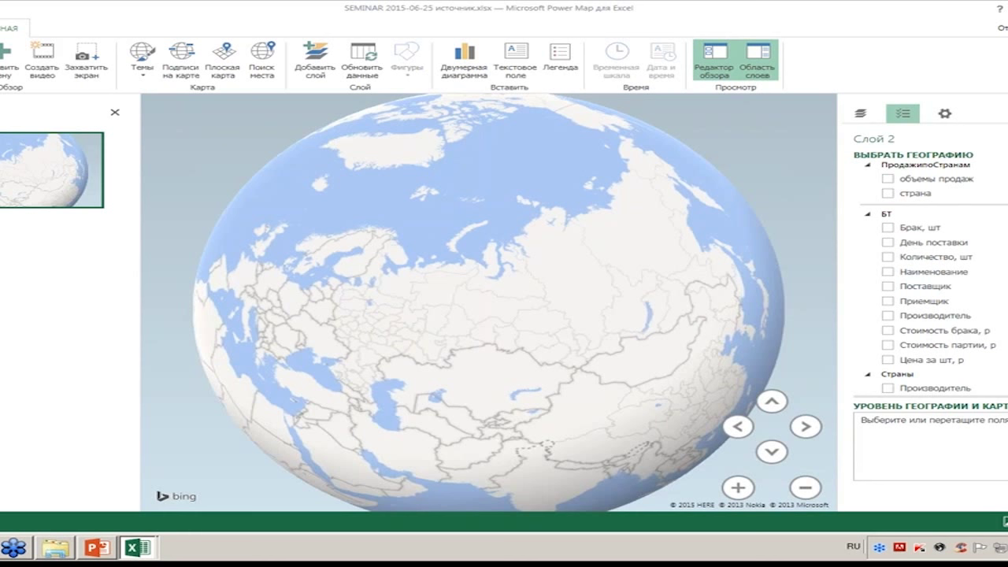
{"action": "scroll", "coordinate": [929, 275], "scroll_direction": "down", "scroll_amount": 1}
{"action": "scroll", "coordinate": [929, 275], "scroll_direction": "down", "scroll_amount": 2}
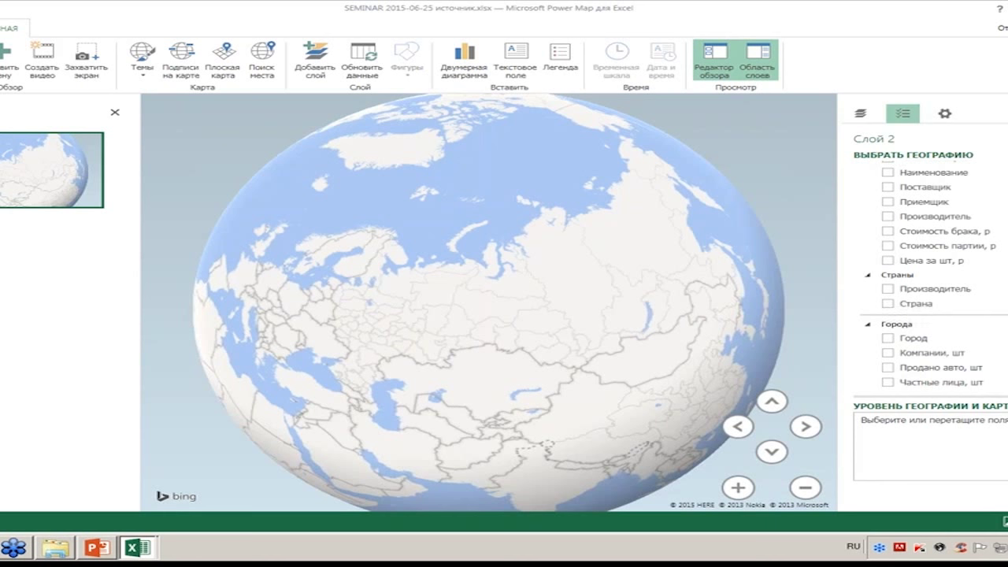
{"action": "left_click", "coordinate": [888, 339]}
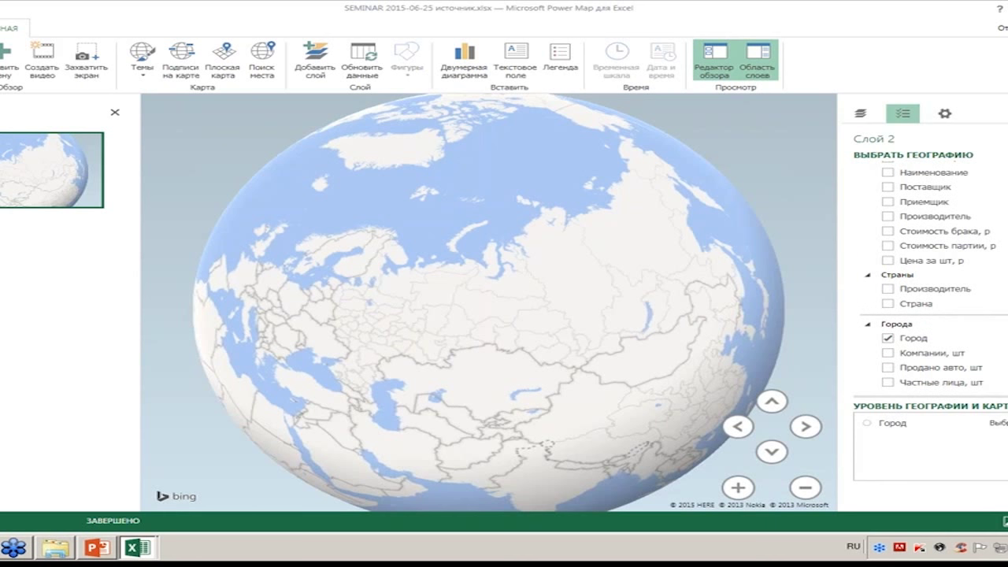
{"action": "left_click", "coordinate": [996, 423]}
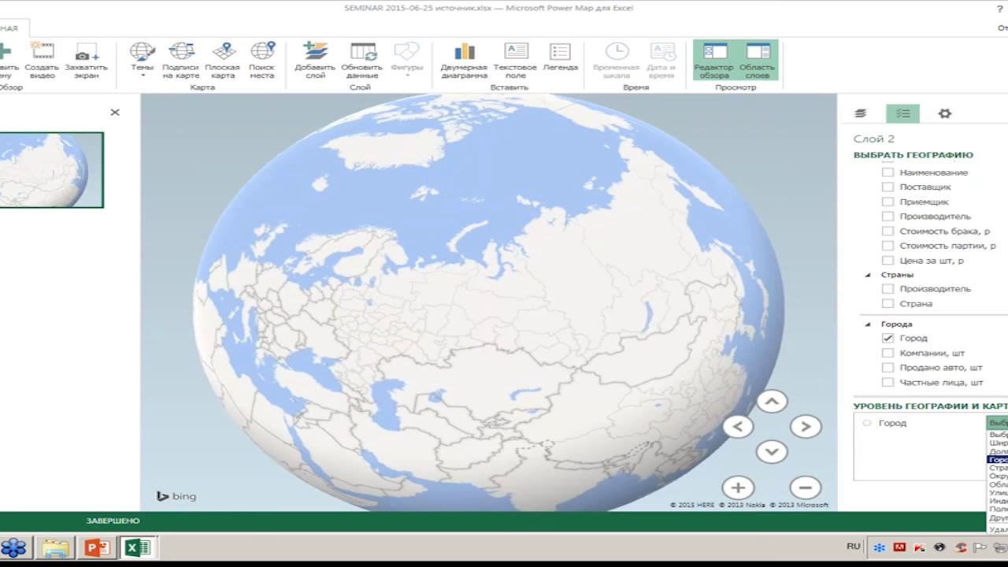
{"action": "left_click", "coordinate": [995, 459]}
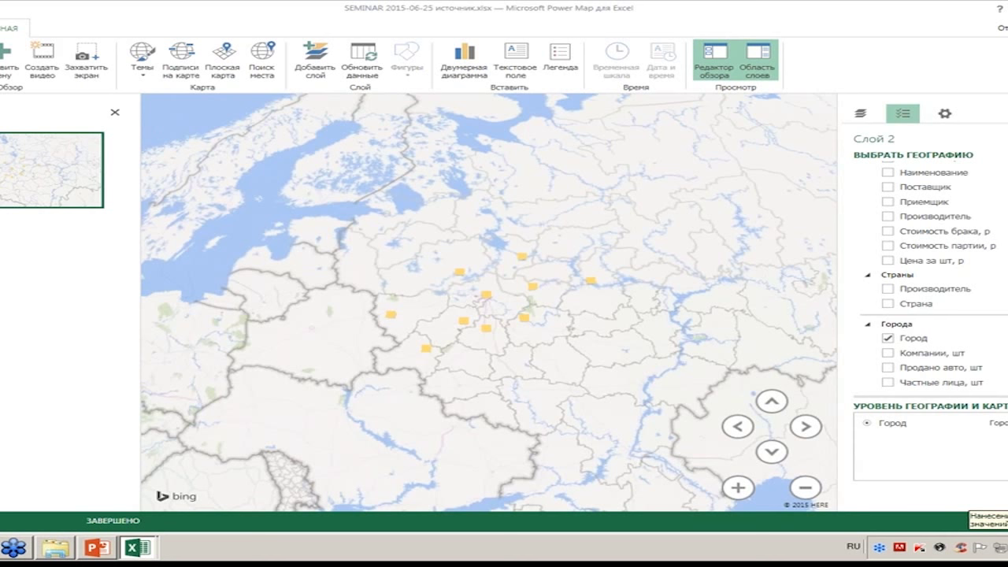
Step: Build clustered city columns from Частные лица, шт and Компании, шт, and shrink the legend in the top-left corner
{"action": "left_click", "coordinate": [984, 492]}
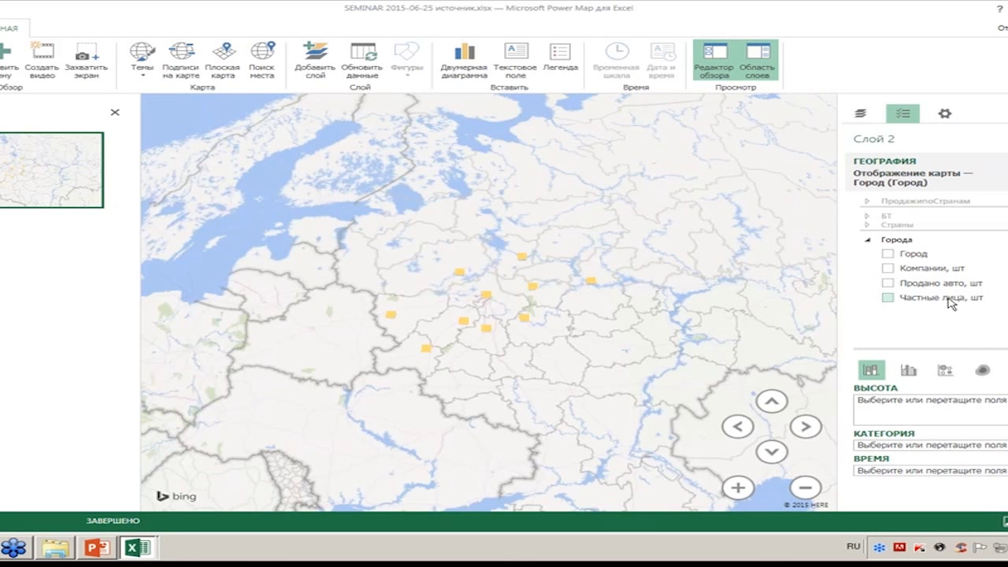
{"action": "left_click", "coordinate": [887, 298]}
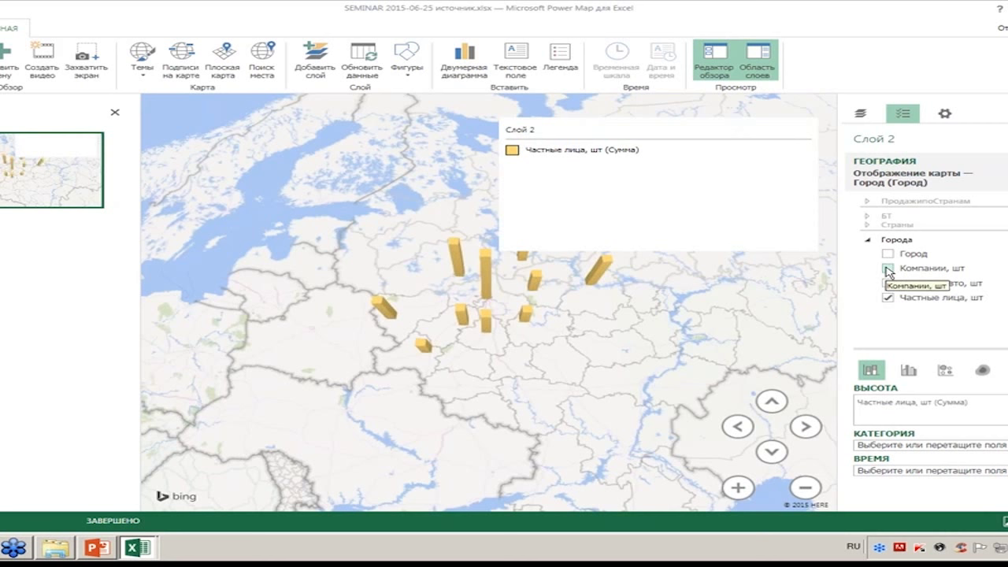
{"action": "left_click", "coordinate": [887, 268]}
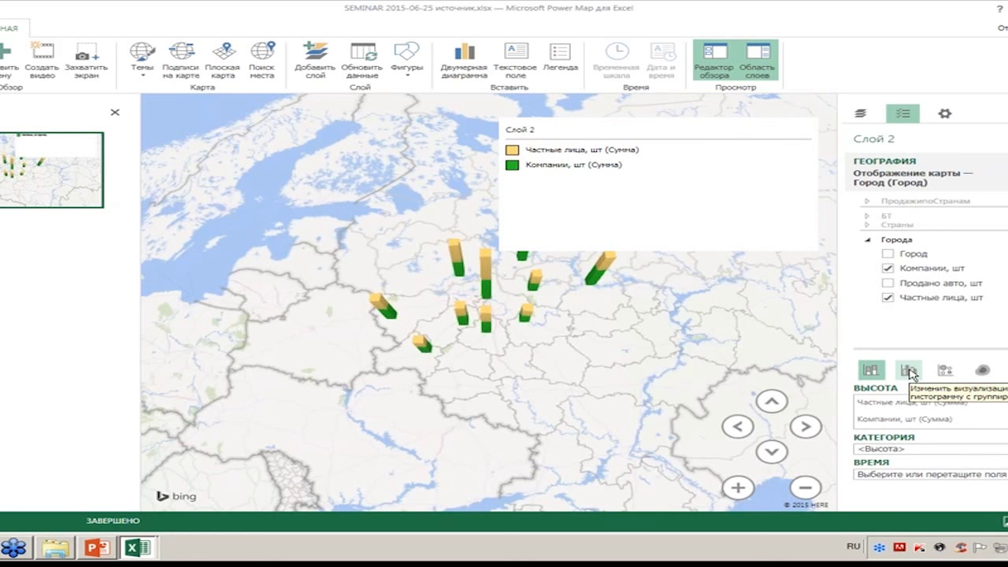
{"action": "left_click", "coordinate": [909, 370]}
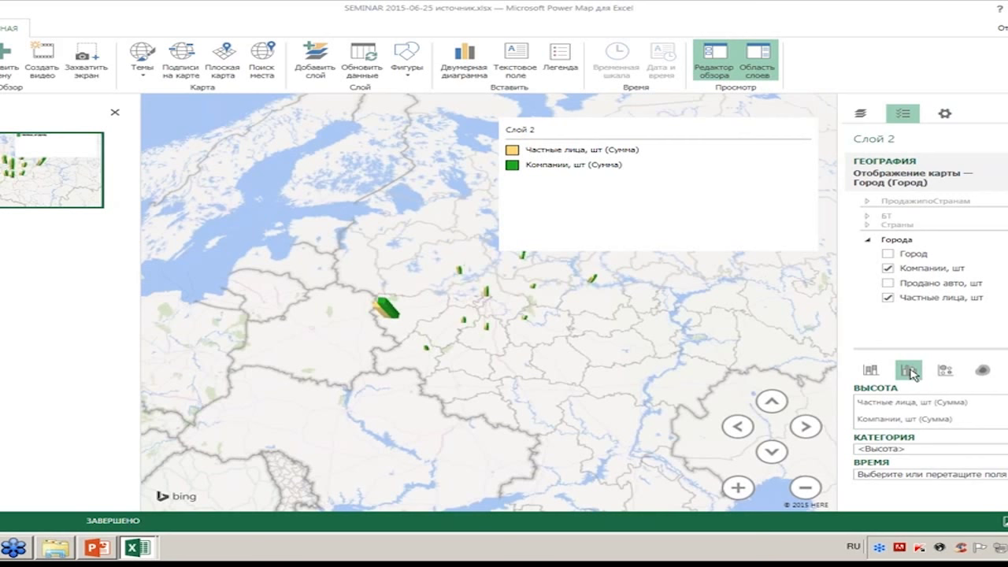
{"action": "left_click_drag", "start_coordinate": [757, 114], "coordinate": [402, 108]}
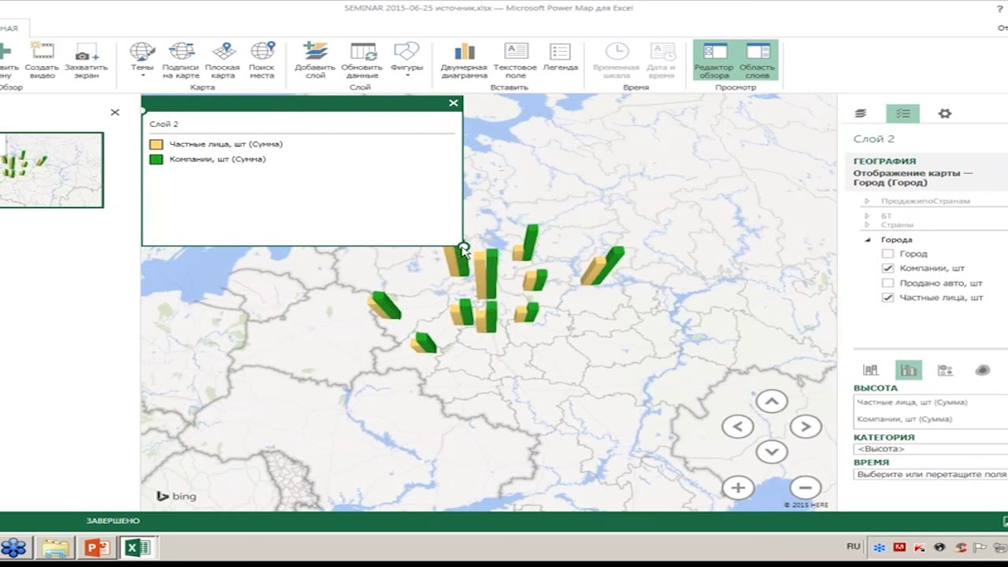
{"action": "left_click_drag", "start_coordinate": [463, 249], "coordinate": [366, 187]}
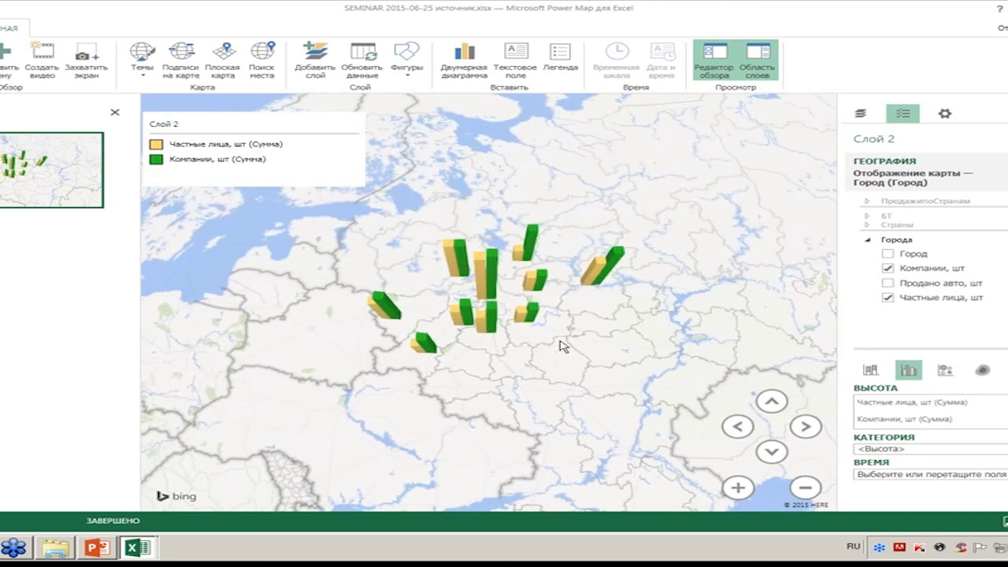
Step: Pan the map onto the city columns and tilt the view so the columns stand taller
{"action": "left_click_drag", "start_coordinate": [614, 421], "coordinate": [602, 287]}
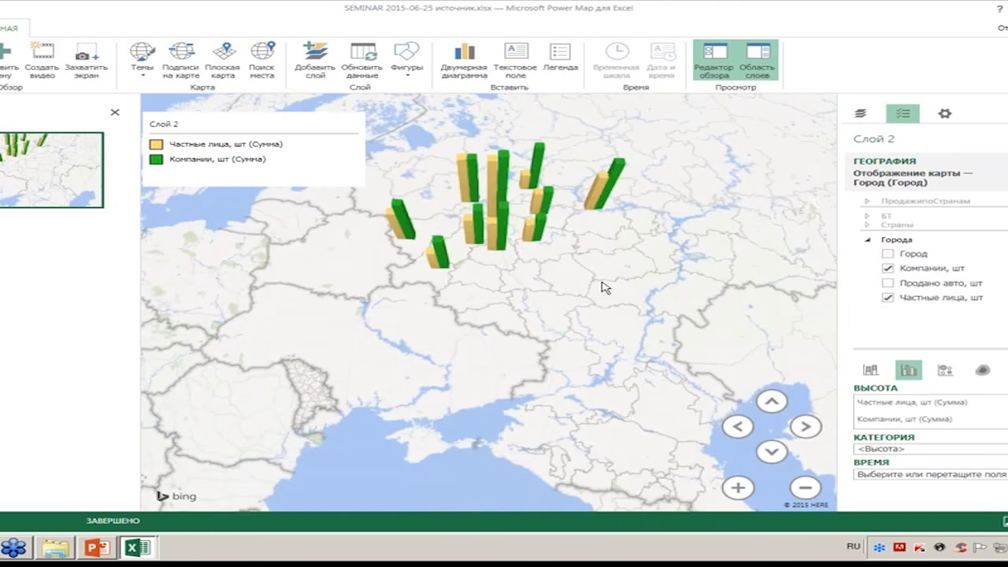
{"action": "left_click_drag", "start_coordinate": [657, 311], "coordinate": [598, 396]}
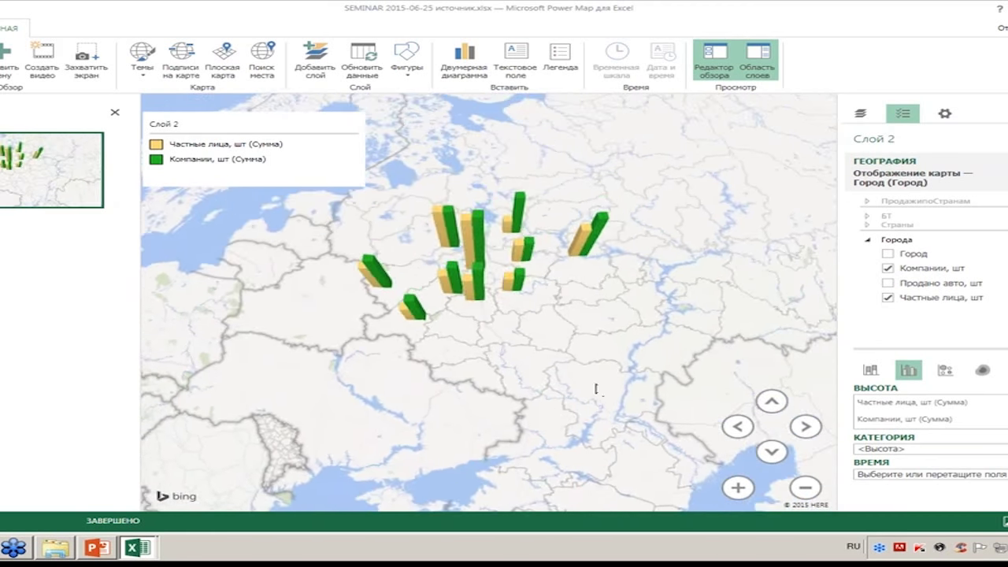
{"action": "left_click", "coordinate": [773, 452]}
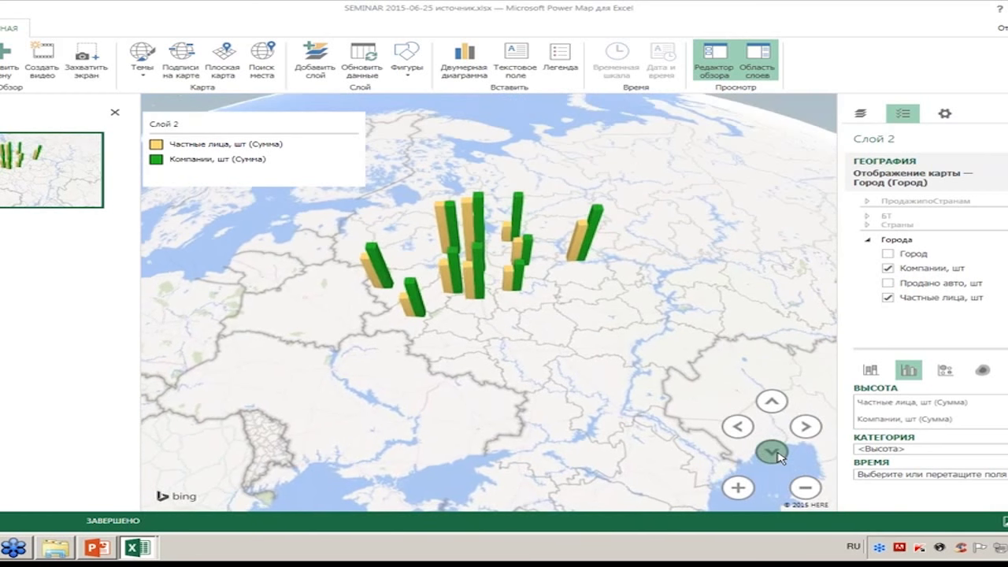
{"action": "left_click", "coordinate": [772, 451]}
{"action": "left_click", "coordinate": [771, 451]}
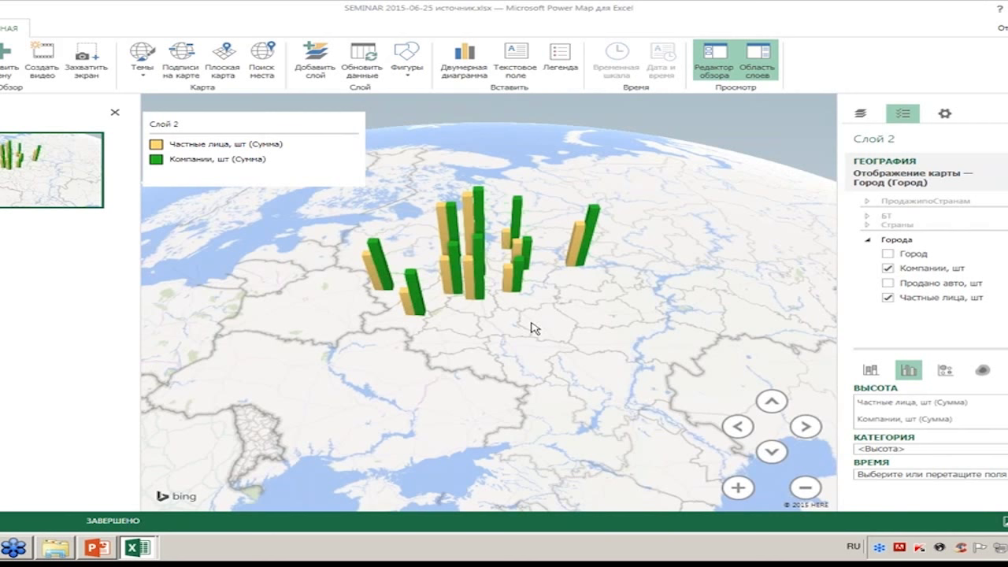
Step: Switch the city visualization to pie charts, briefly trying heat map, and add Компании, шт slices
{"action": "left_click", "coordinate": [946, 370]}
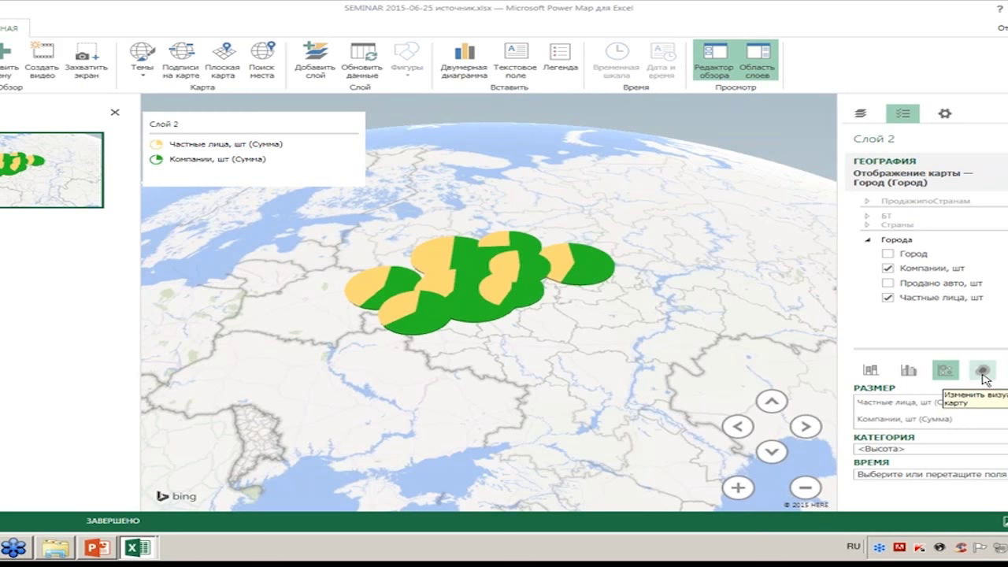
{"action": "left_click", "coordinate": [983, 371]}
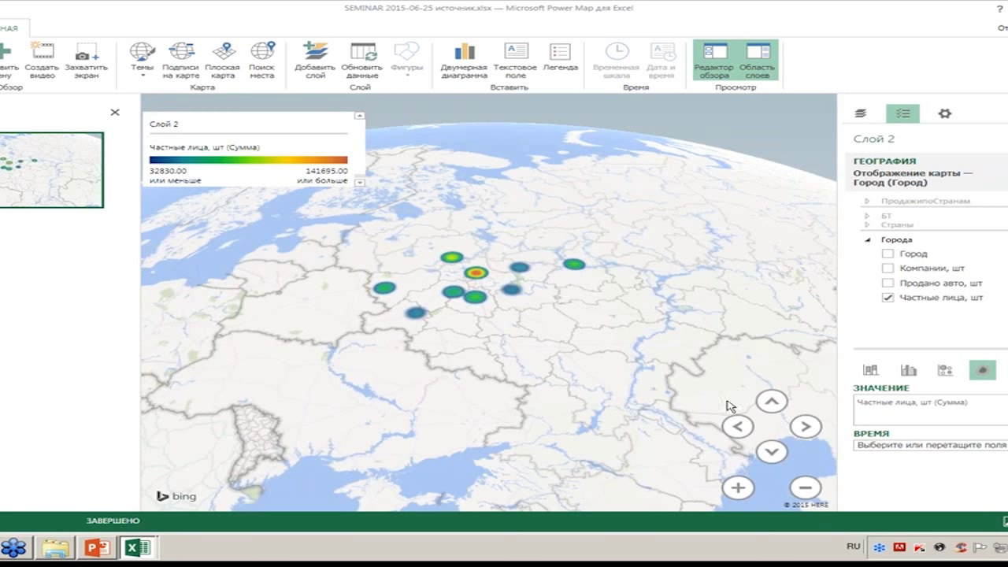
{"action": "left_click", "coordinate": [946, 370]}
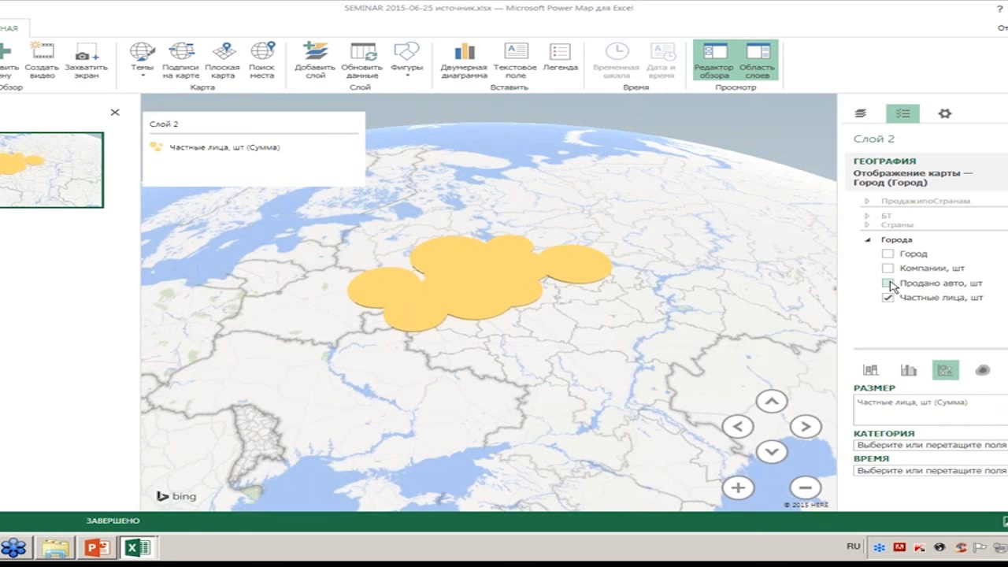
{"action": "left_click", "coordinate": [887, 268]}
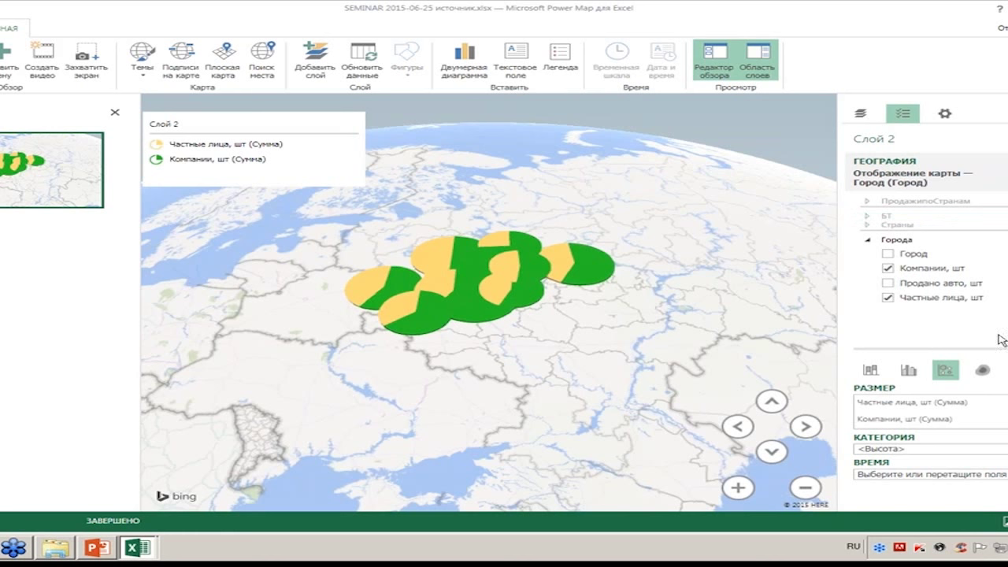
{"action": "left_click", "coordinate": [945, 115]}
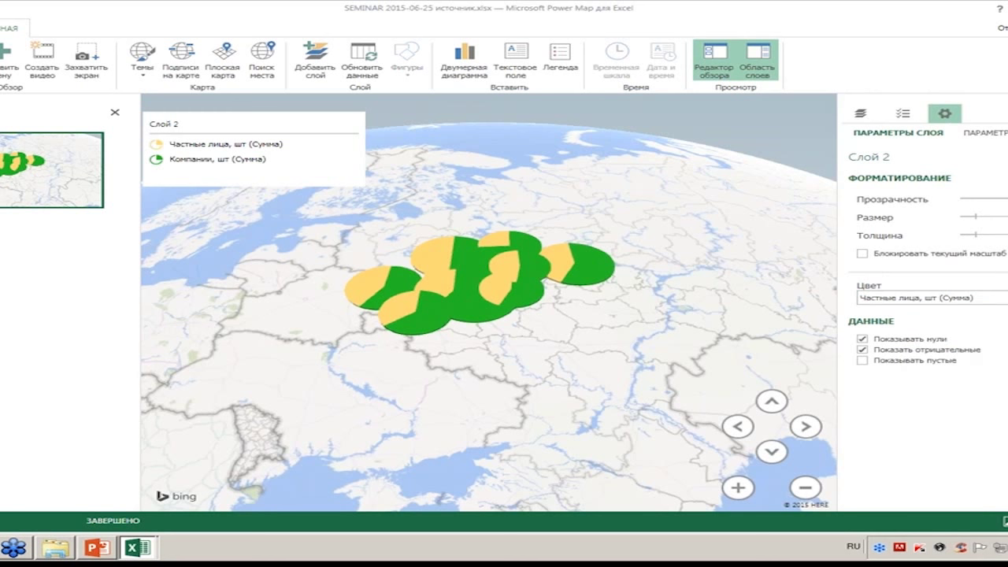
Step: Color the Частные лица slices red and the Компании, шт slices blue
{"action": "left_click", "coordinate": [1001, 297]}
{"action": "left_click", "coordinate": [990, 337]}
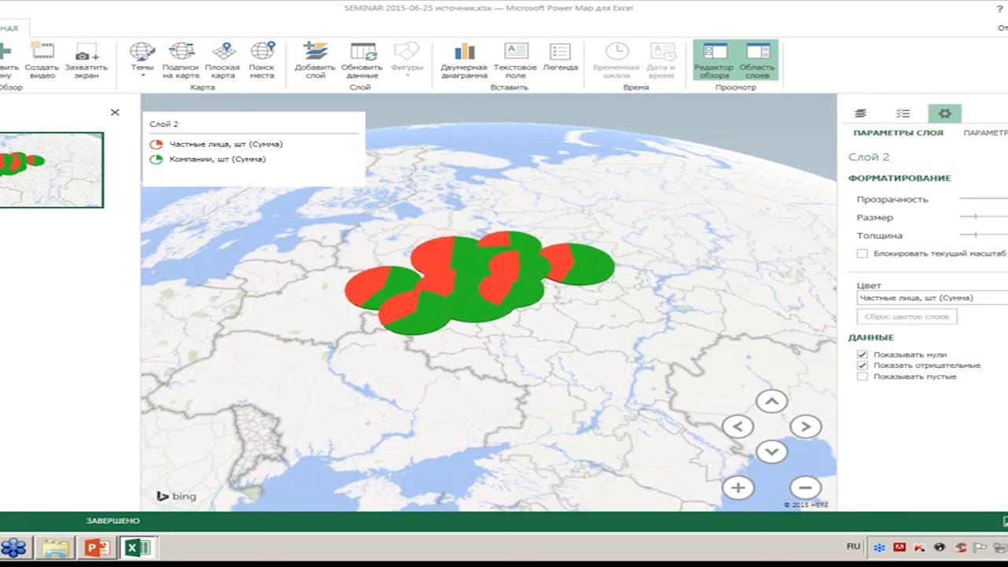
{"action": "left_click", "coordinate": [970, 297]}
{"action": "left_click", "coordinate": [970, 318]}
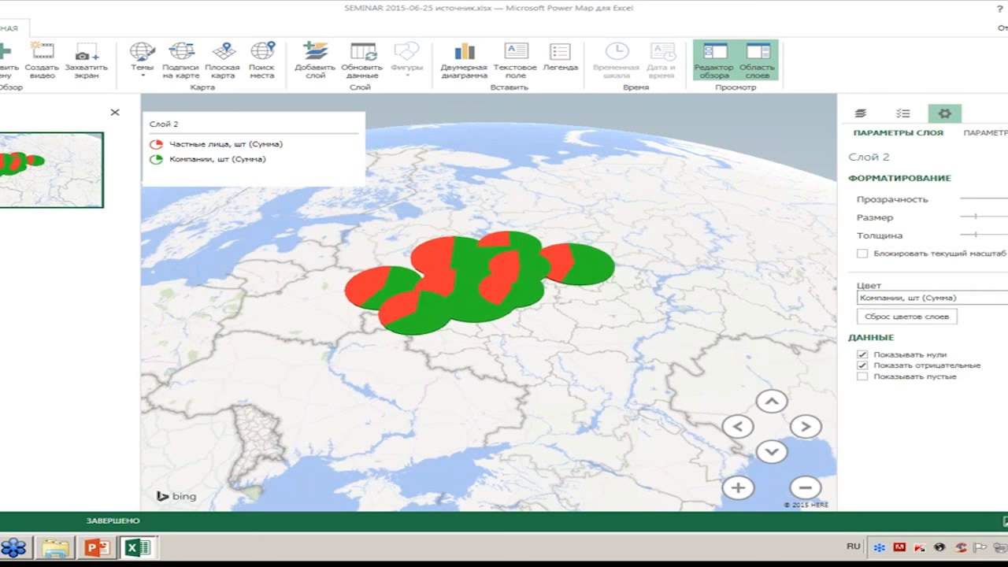
{"action": "left_click", "coordinate": [1001, 297]}
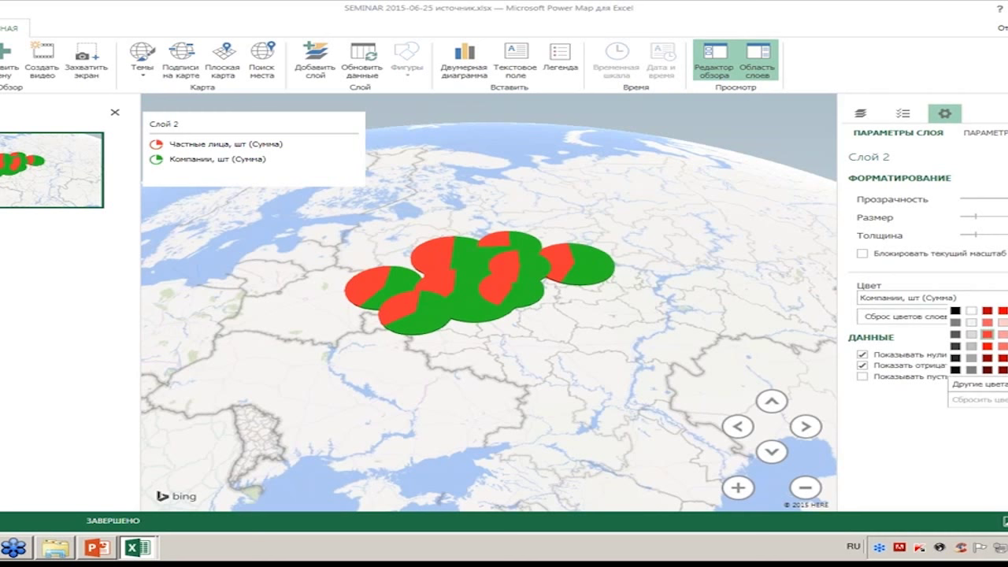
{"action": "key", "text": "Escape"}
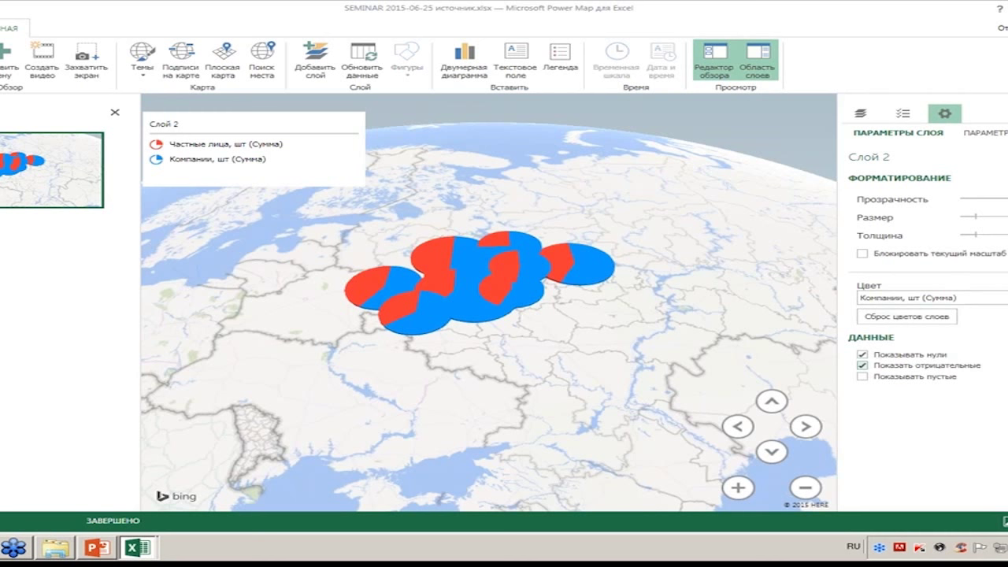
Step: Enlarge the pie charts, zoom in on them, and increase their 3D thickness
{"action": "mouse_move", "coordinate": [978, 218]}
{"action": "left_mouse_down"}
{"action": "mouse_move", "coordinate": [1007, 218]}
{"action": "mouse_move", "coordinate": [968, 217]}
{"action": "left_mouse_up"}
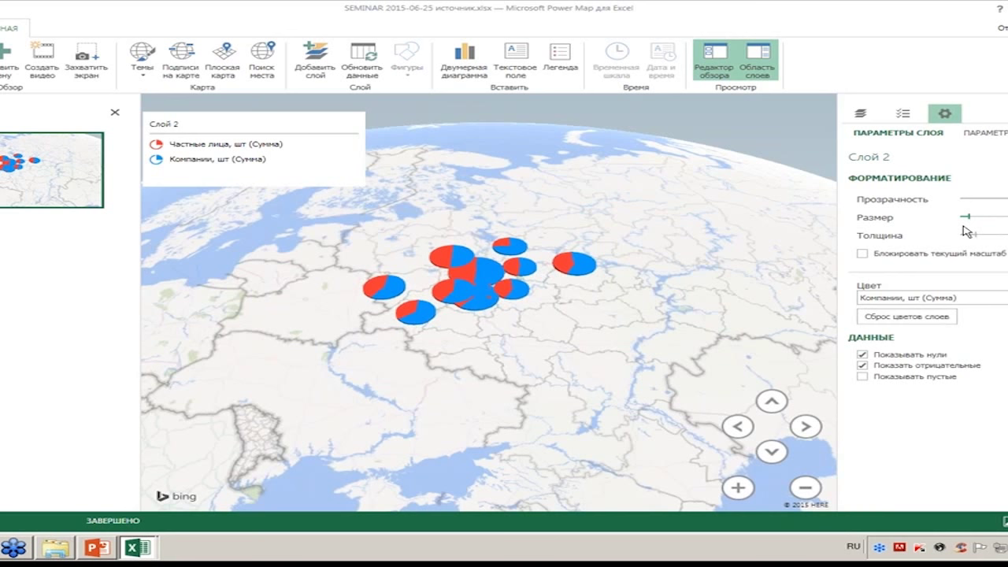
{"action": "left_click", "coordinate": [740, 488]}
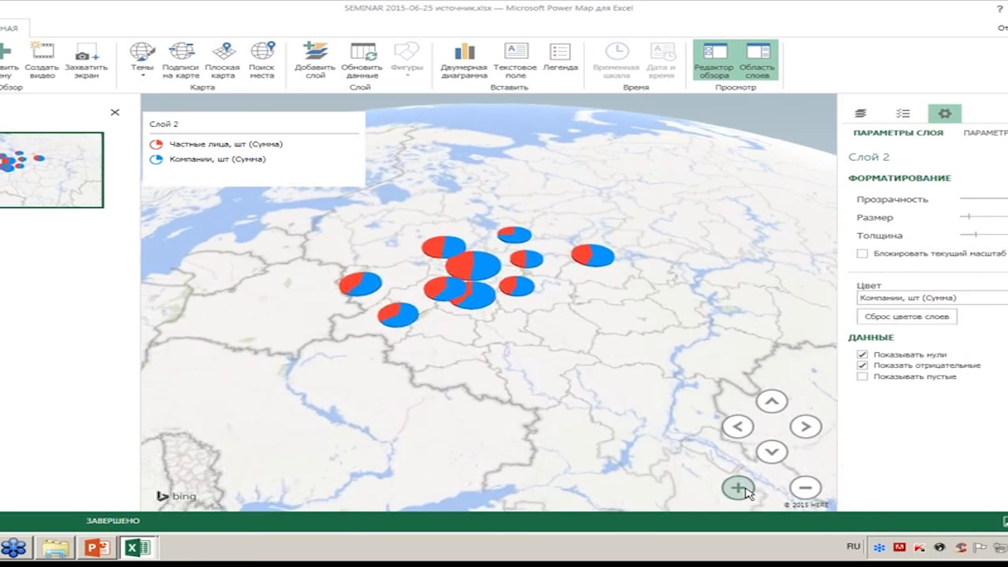
{"action": "left_click", "coordinate": [744, 489]}
{"action": "left_click", "coordinate": [745, 490]}
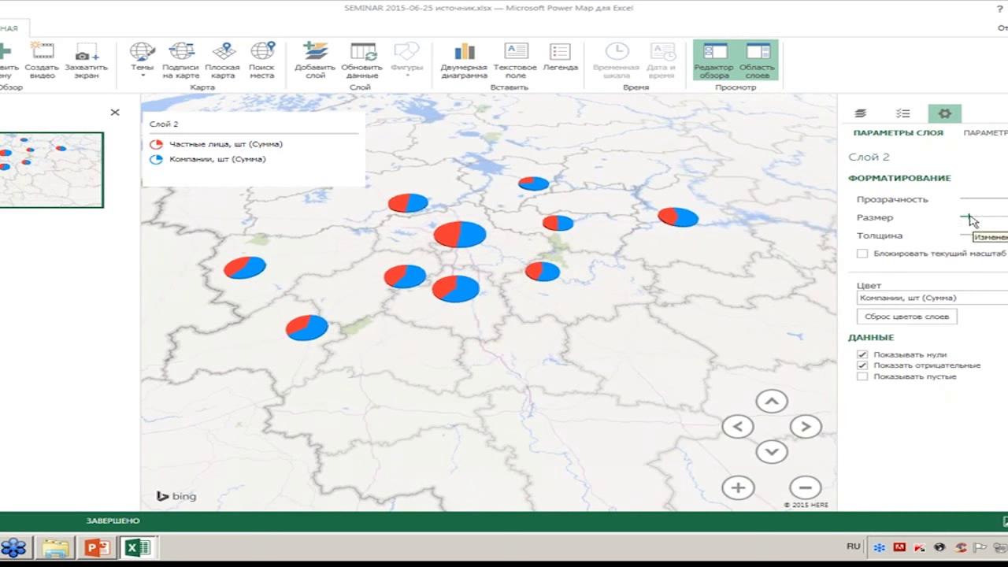
{"action": "left_click_drag", "start_coordinate": [969, 221], "coordinate": [978, 222]}
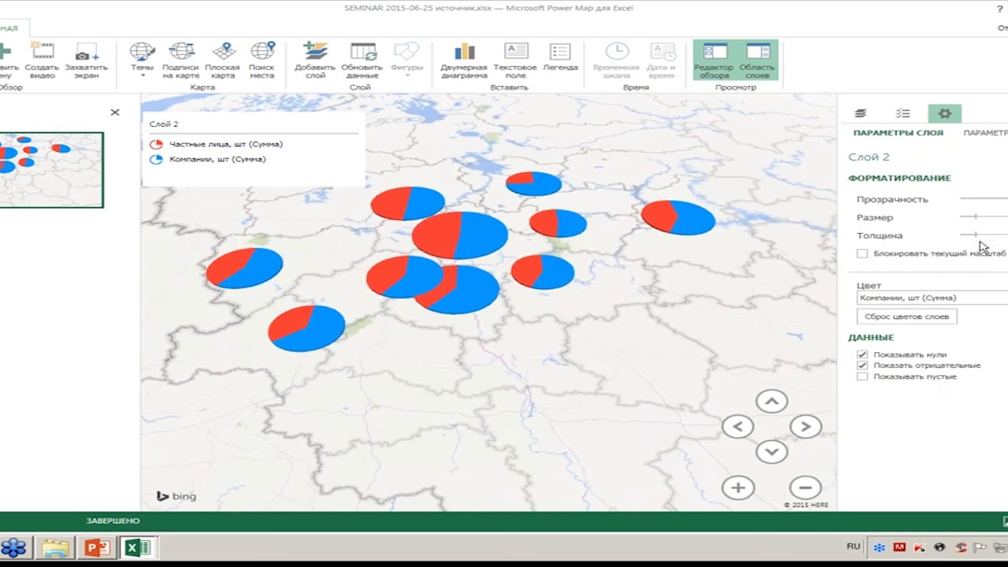
{"action": "left_click_drag", "start_coordinate": [974, 235], "coordinate": [1001, 239]}
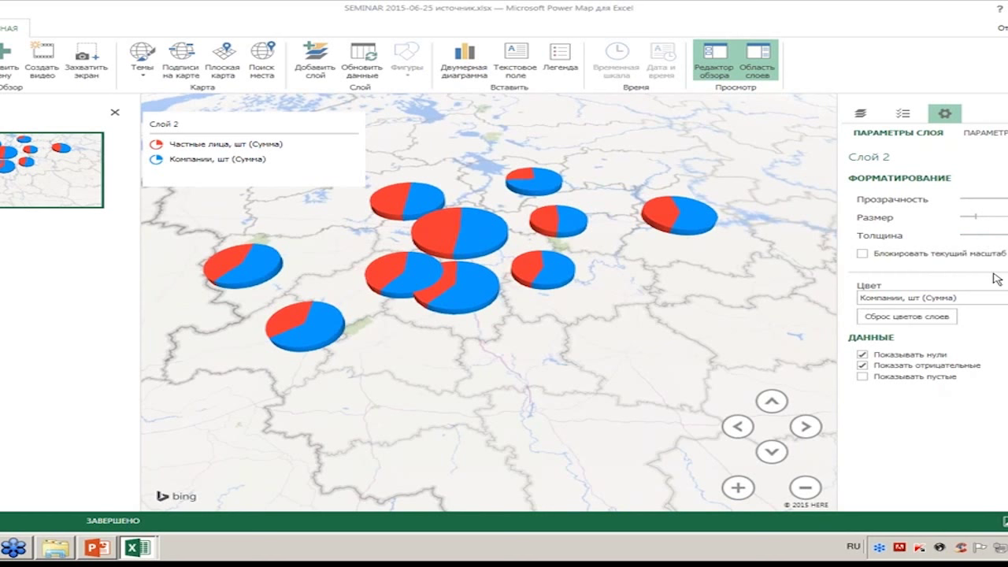
Step: Make the pies slightly transparent and rename Слой 2 to 'Част+Комп'
{"action": "left_click_drag", "start_coordinate": [980, 198], "coordinate": [999, 200]}
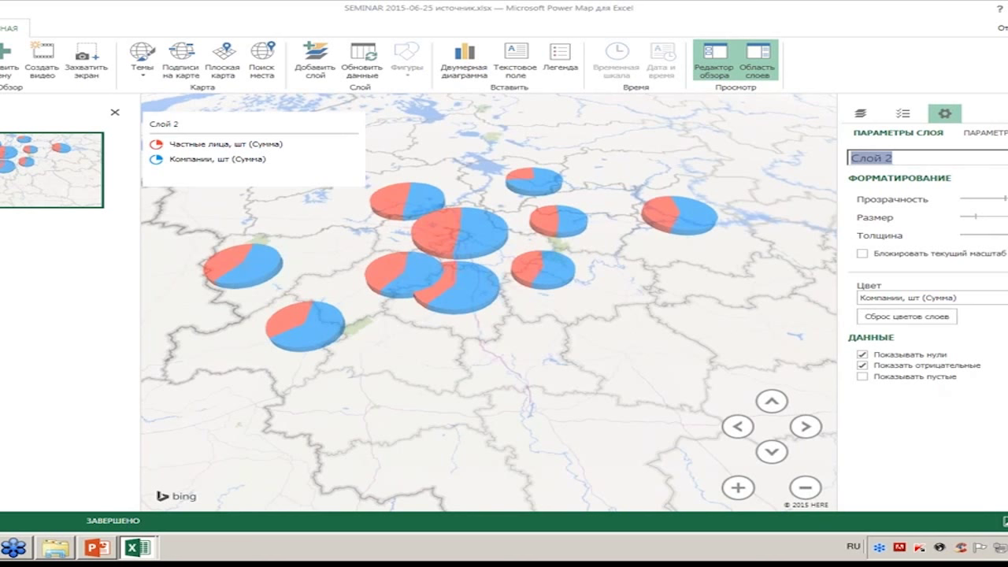
{"action": "type", "text": "Част+Комп"}
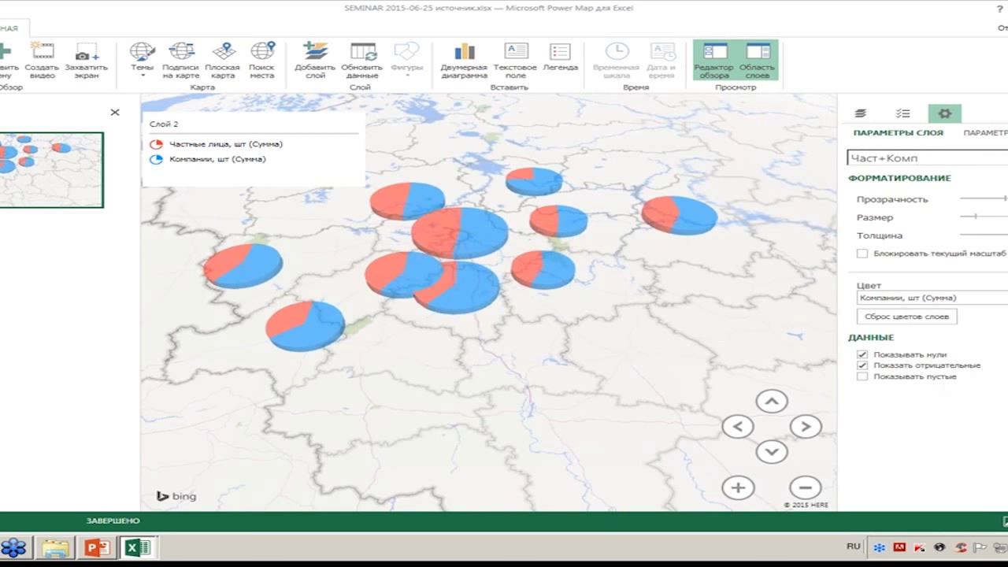
{"action": "key", "text": "Return"}
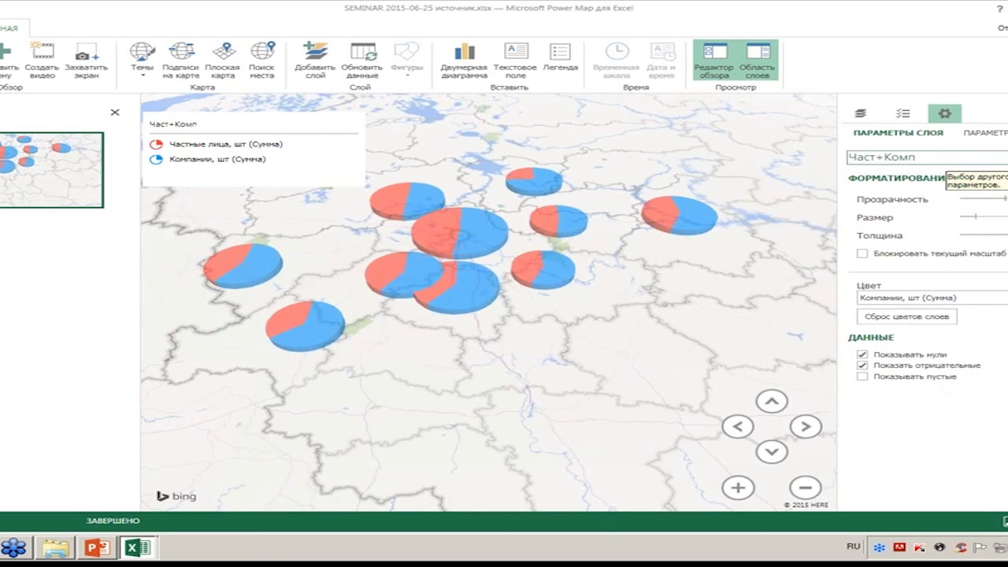
Step: Unhide the Регионы layer and zoom out twice to frame Europe and Russia
{"action": "left_click", "coordinate": [861, 113]}
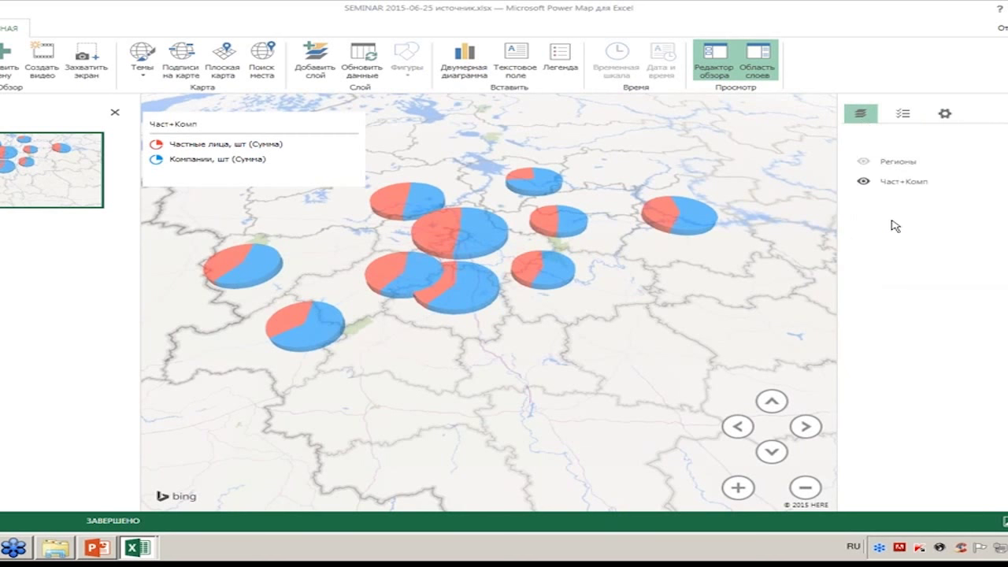
{"action": "left_click", "coordinate": [864, 162]}
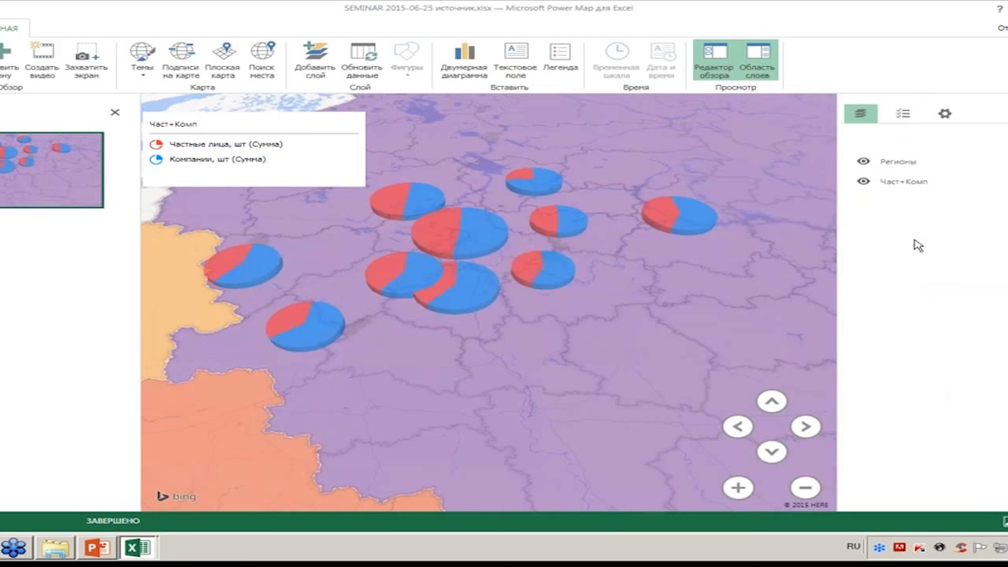
{"action": "left_click", "coordinate": [805, 487]}
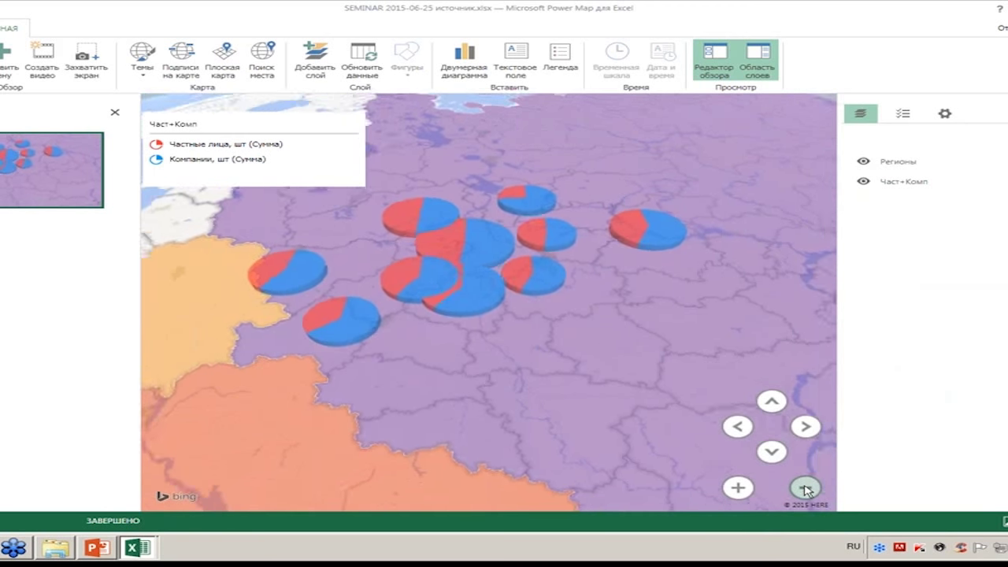
{"action": "left_click", "coordinate": [804, 487]}
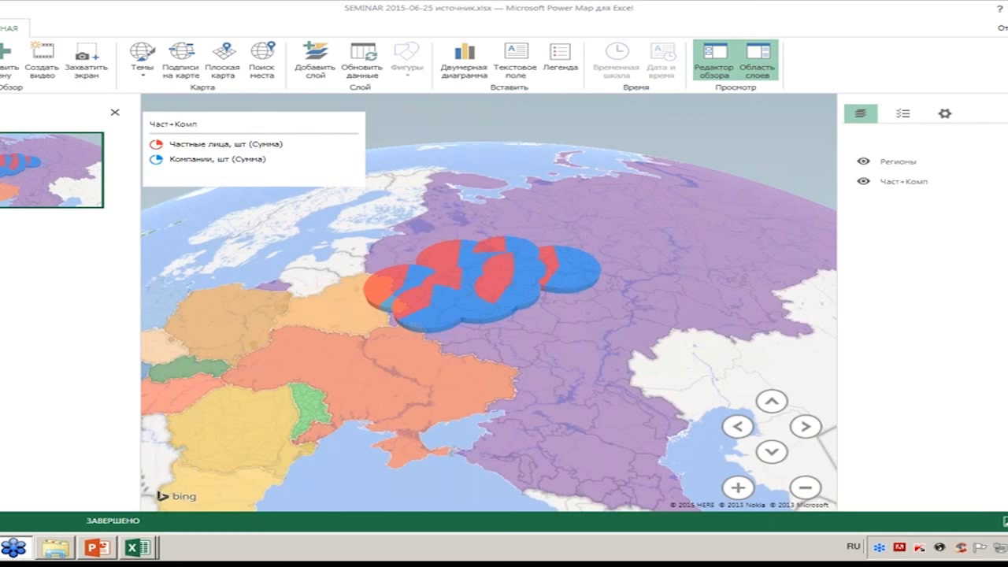
Step: Add a third layer, Слой 3, mapped by the Город field
{"action": "left_click", "coordinate": [315, 74]}
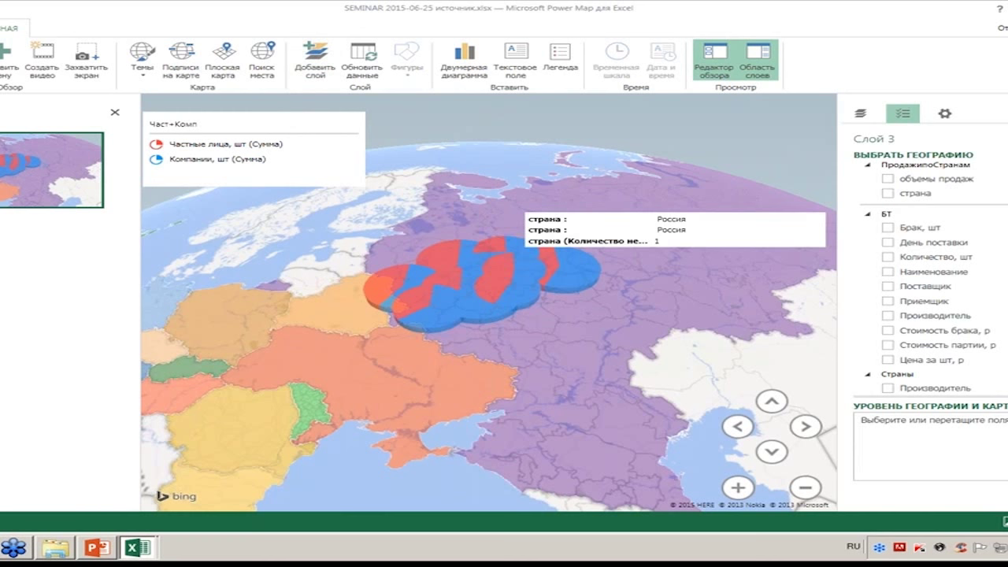
{"action": "scroll", "coordinate": [917, 365], "scroll_direction": "down", "scroll_amount": 3}
{"action": "left_click", "coordinate": [887, 338]}
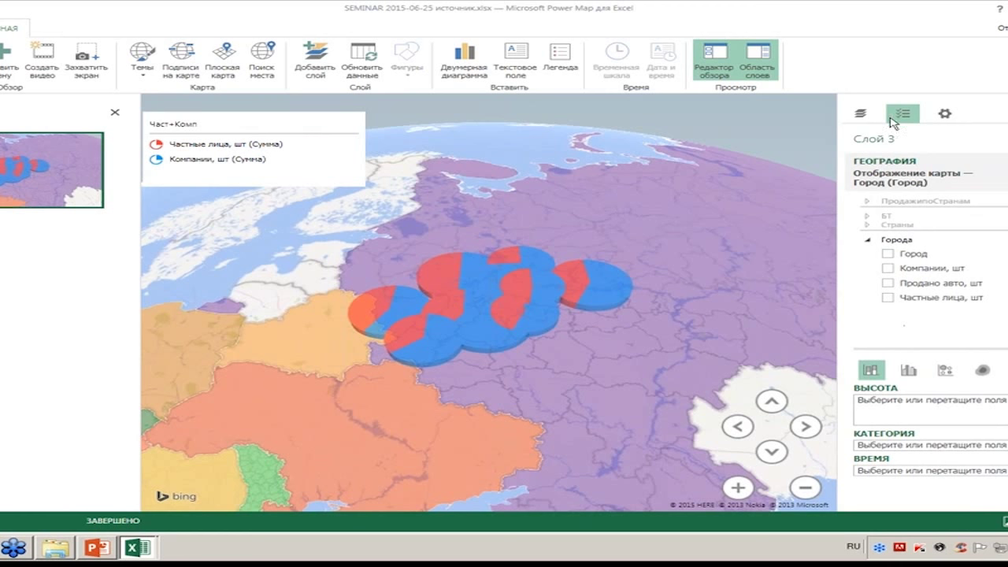
Step: Hide the Регионы and Част+Комп layers in the layer list
{"action": "left_click", "coordinate": [860, 113]}
{"action": "left_click", "coordinate": [863, 162]}
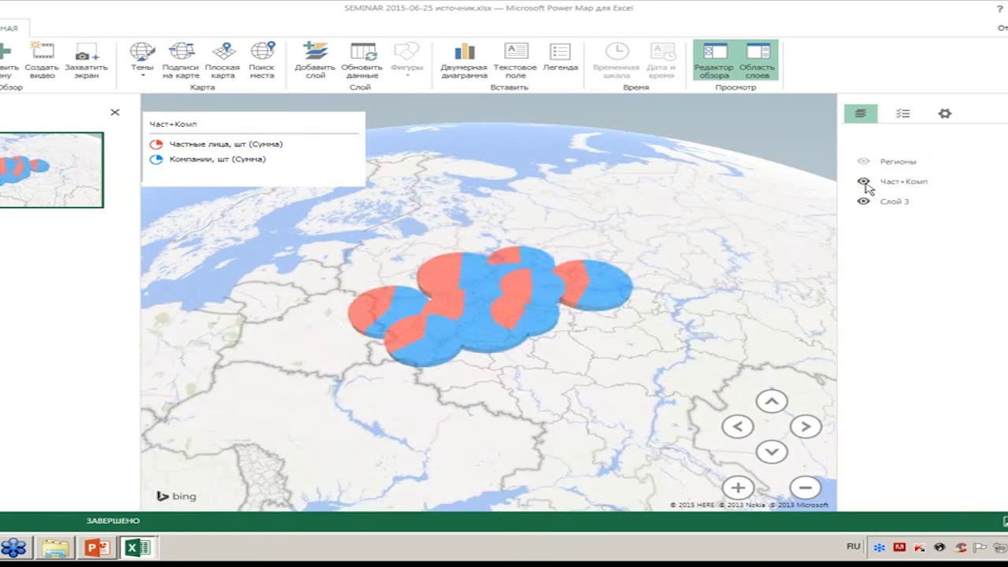
{"action": "left_click", "coordinate": [863, 181]}
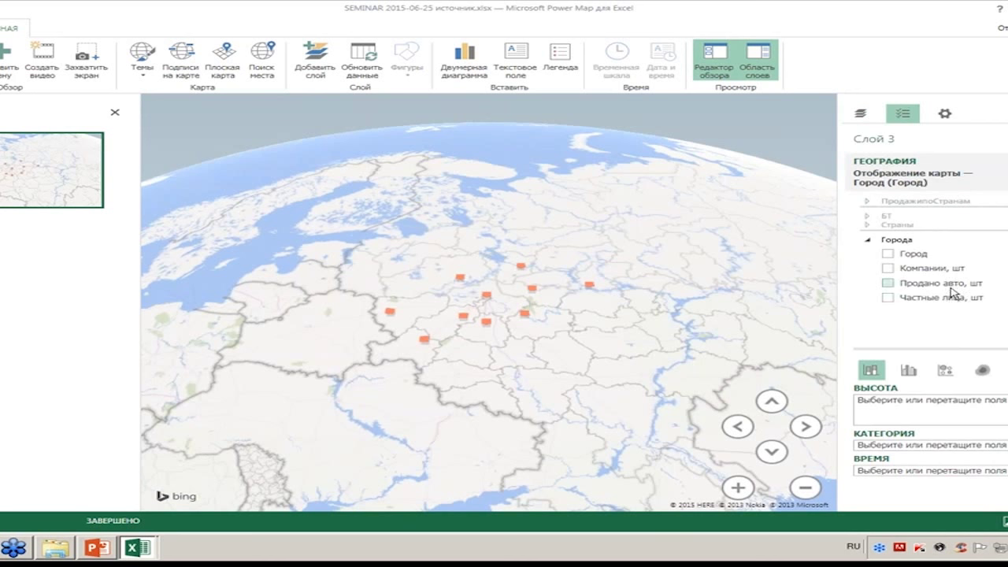
Step: Show Продано авто, шт as city columns, zoom in, and tilt to a low horizon view
{"action": "left_click", "coordinate": [887, 283]}
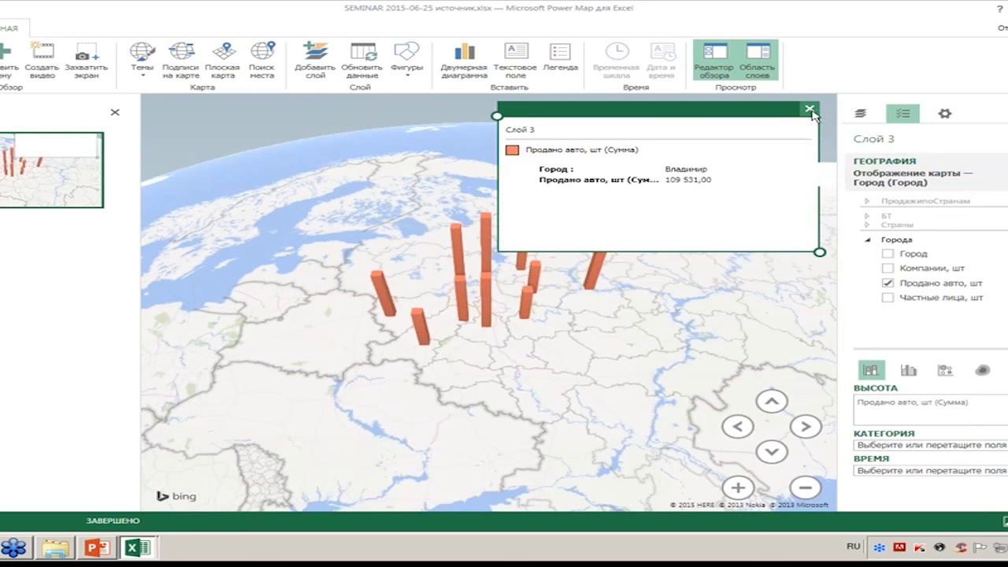
{"action": "left_click", "coordinate": [809, 110]}
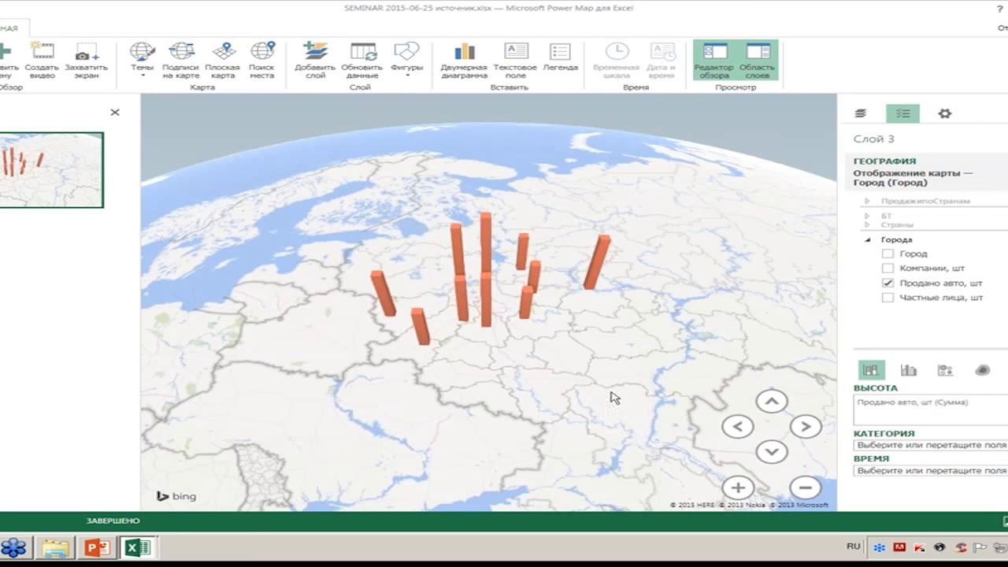
{"action": "left_click", "coordinate": [737, 487]}
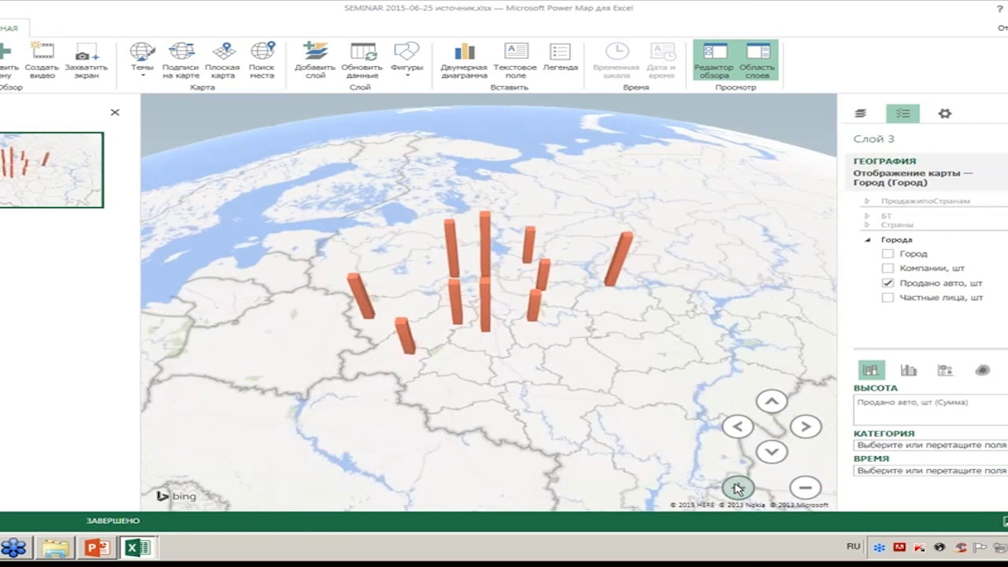
{"action": "left_click", "coordinate": [771, 401]}
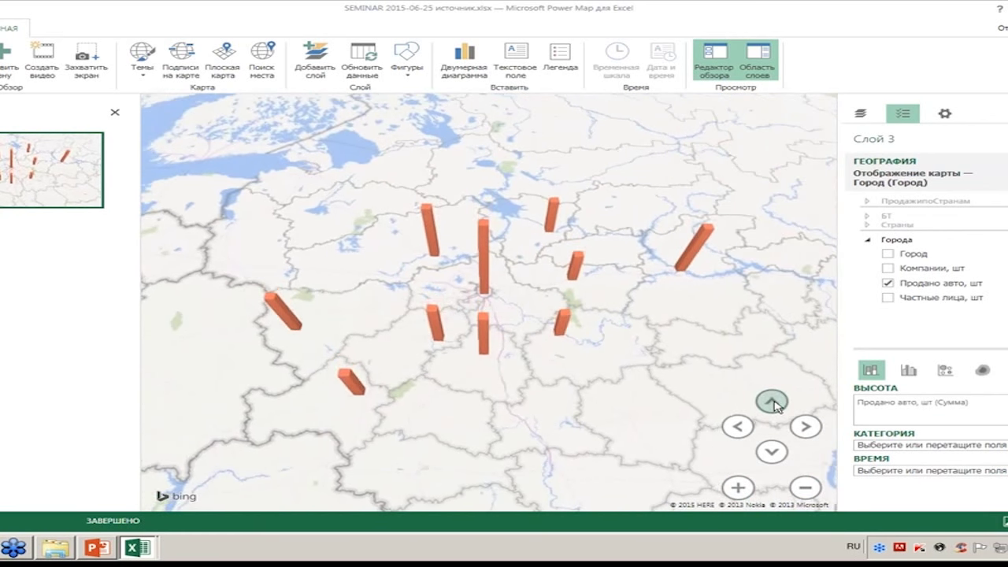
{"action": "left_click", "coordinate": [773, 452]}
{"action": "left_click", "coordinate": [772, 451]}
{"action": "left_click", "coordinate": [772, 451]}
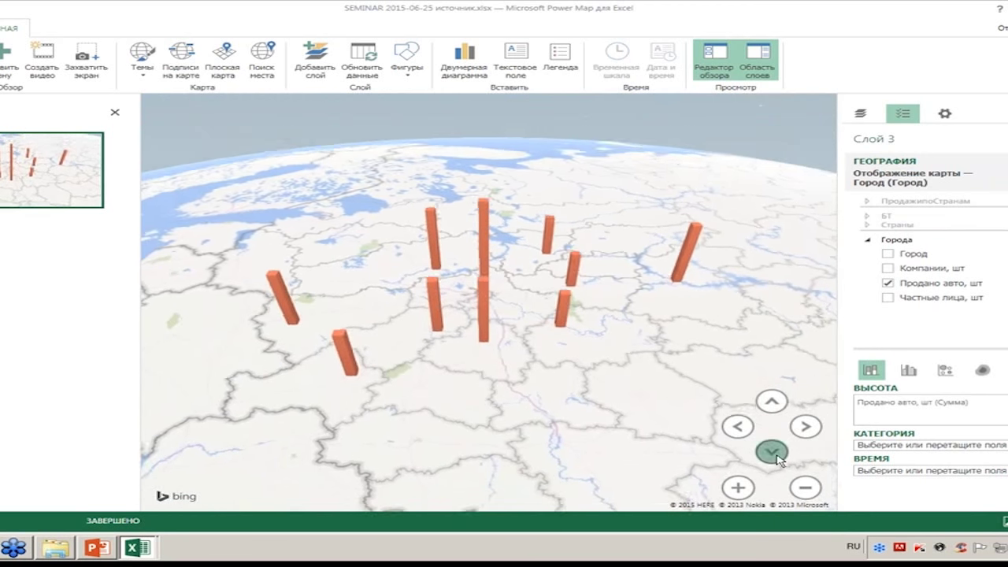
{"action": "left_click", "coordinate": [772, 452]}
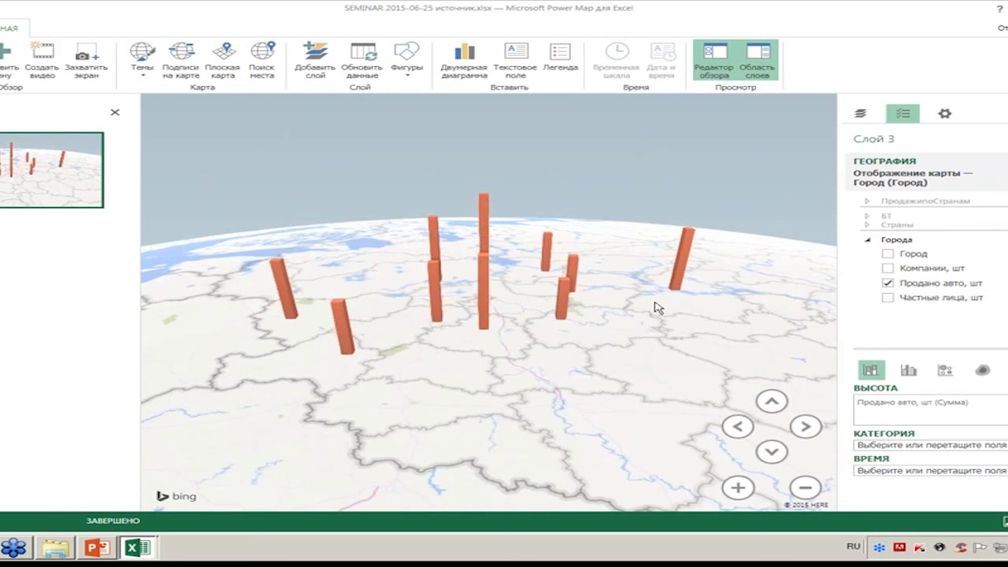
Step: Widen and heighten the Слой 3 city columns using the Толщина and Высота sliders
{"action": "left_click", "coordinate": [946, 118]}
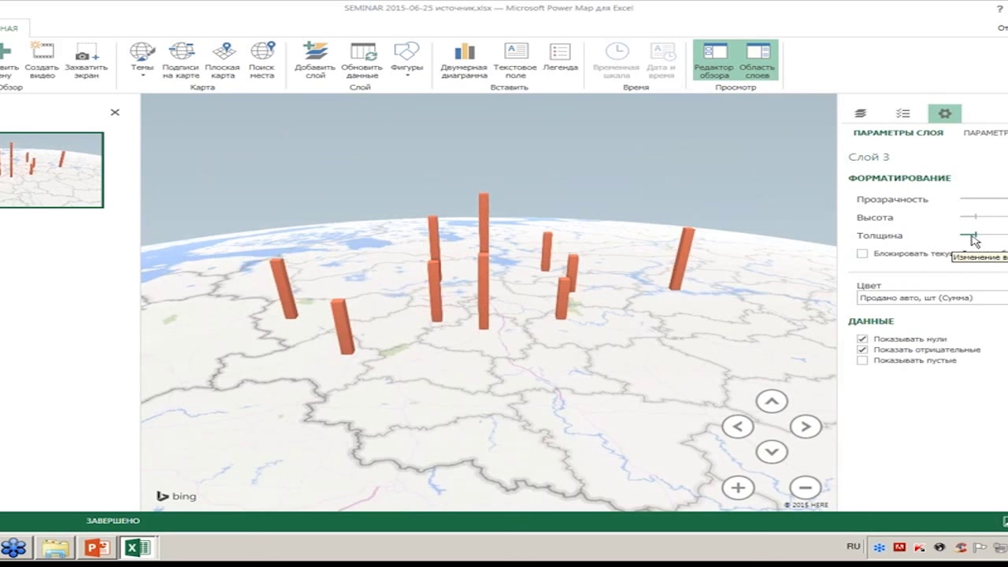
{"action": "left_click_drag", "start_coordinate": [980, 235], "coordinate": [994, 235]}
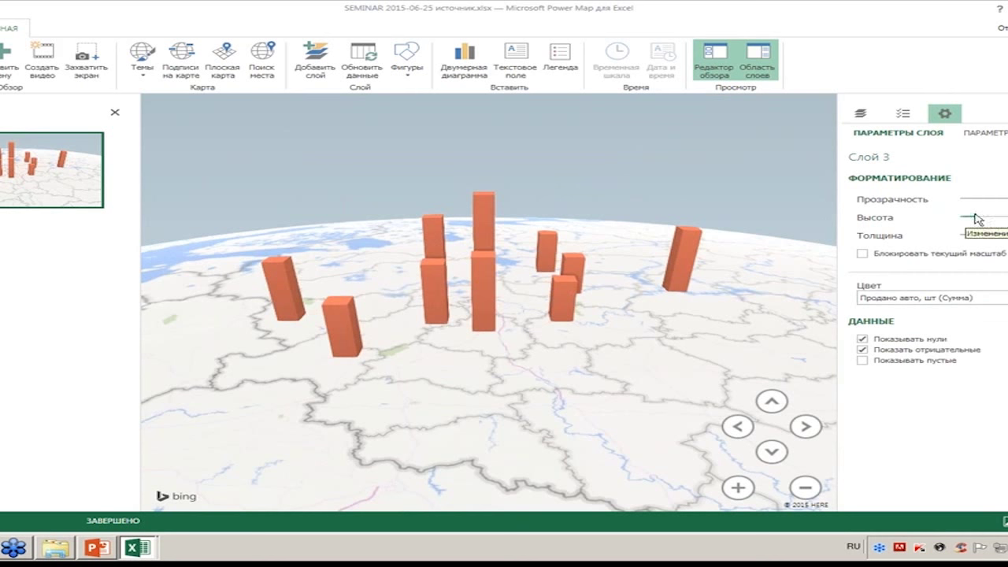
{"action": "left_click_drag", "start_coordinate": [976, 219], "coordinate": [988, 221]}
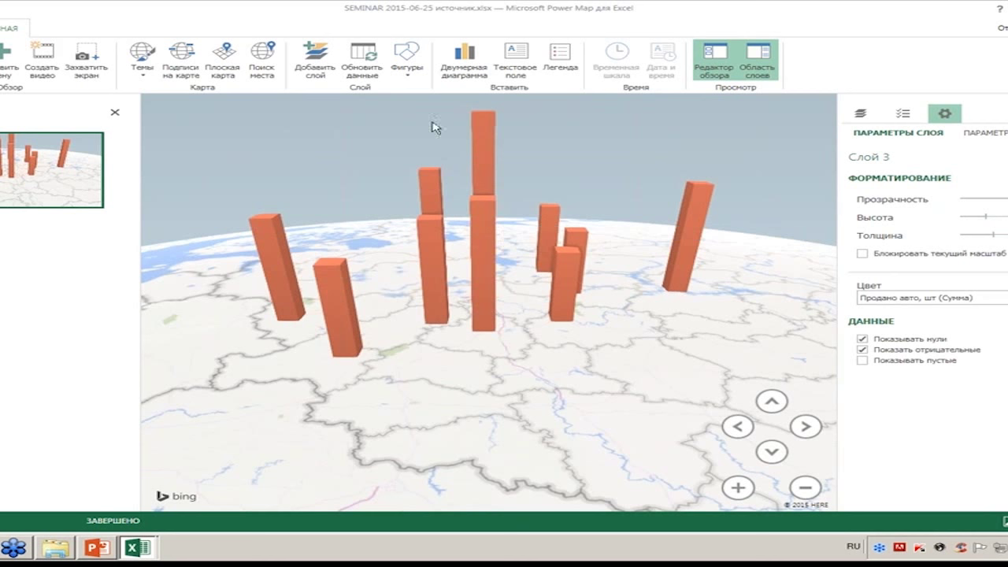
Step: Try triangle, cylinder and pentagon shapes for the city columns
{"action": "left_click", "coordinate": [411, 79]}
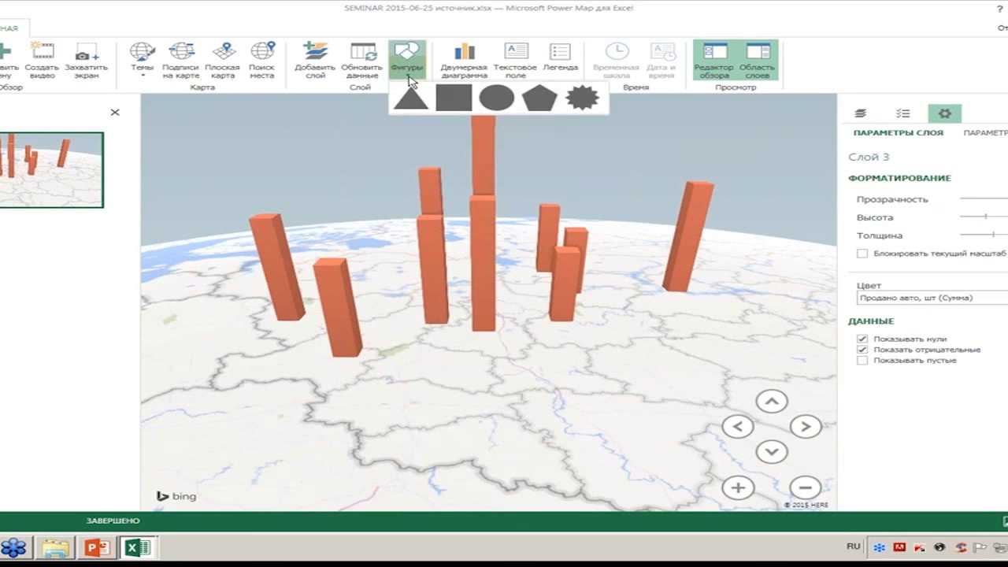
{"action": "left_click", "coordinate": [415, 102]}
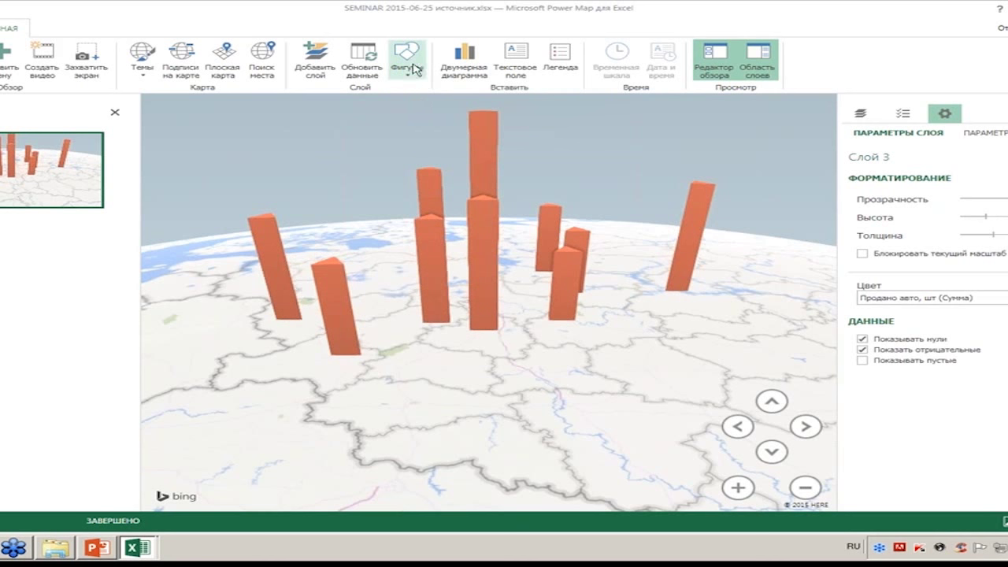
{"action": "left_click", "coordinate": [412, 72]}
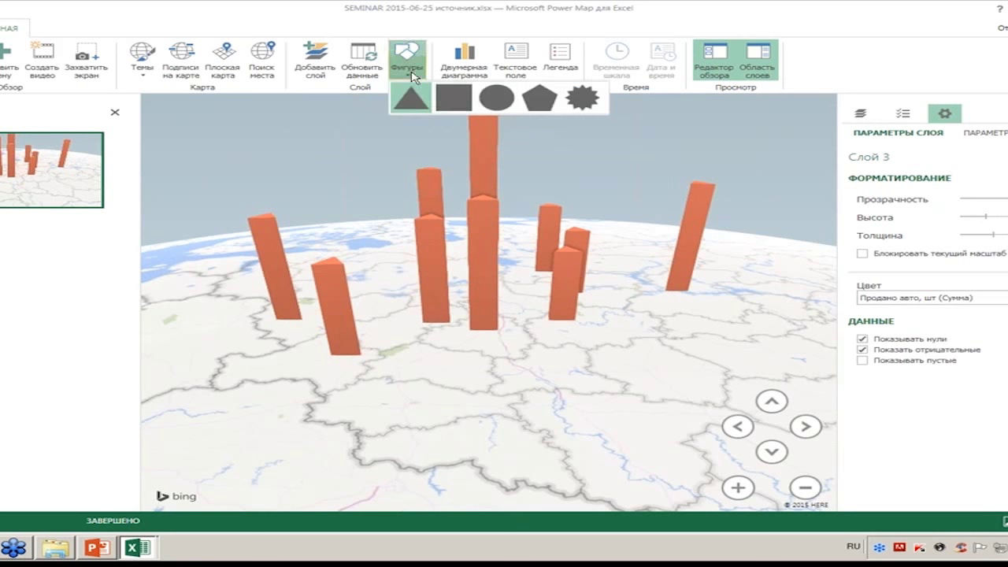
{"action": "left_click", "coordinate": [494, 102]}
{"action": "left_click", "coordinate": [413, 76]}
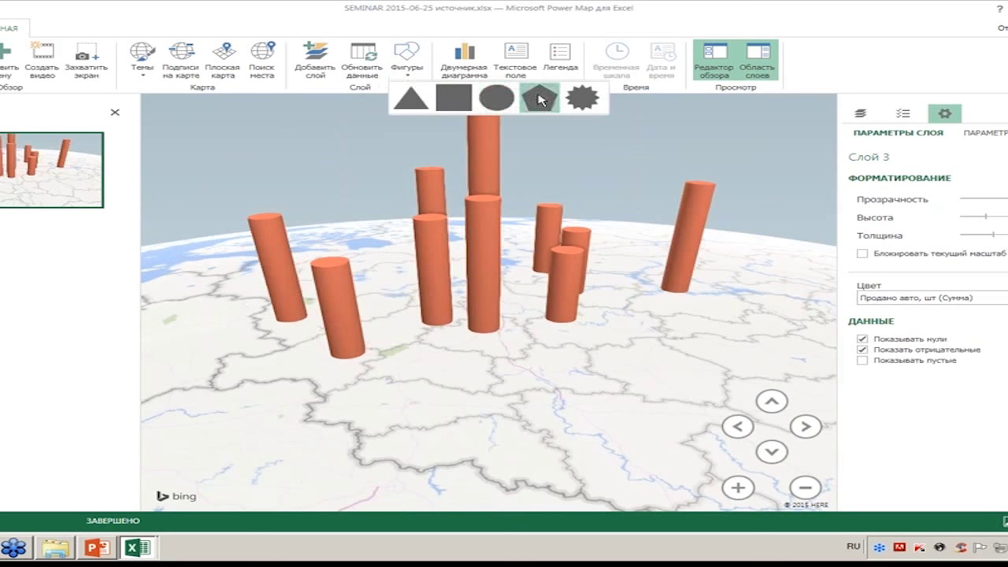
{"action": "left_click", "coordinate": [535, 101]}
Step: Try a star shape, then settle on round cylinders for the columns
{"action": "left_click", "coordinate": [419, 78]}
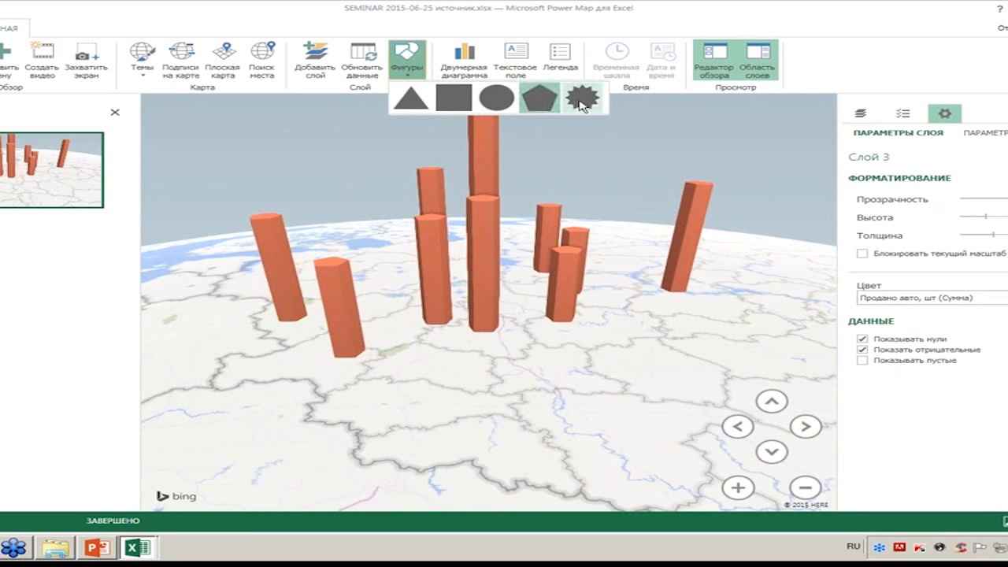
{"action": "left_click", "coordinate": [596, 102]}
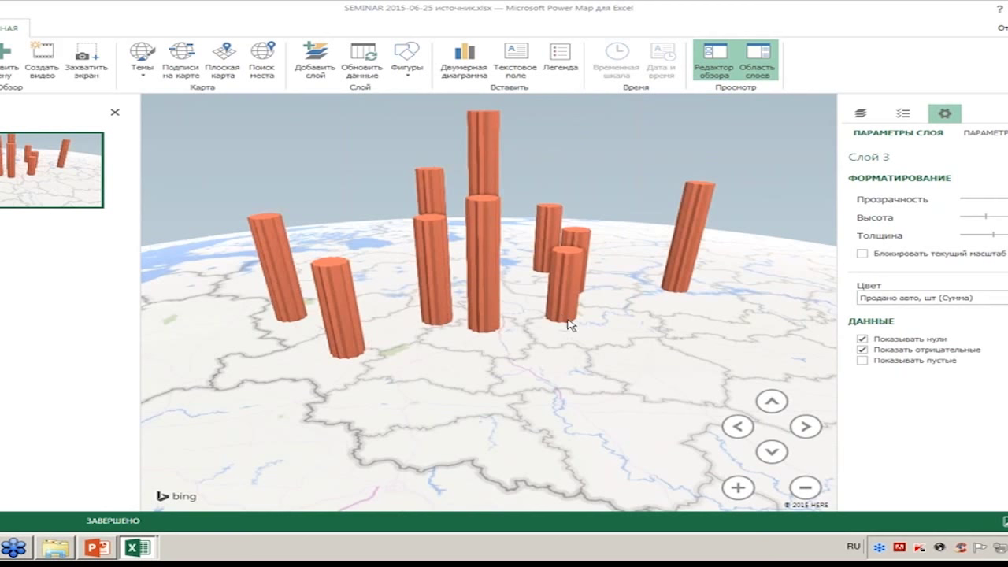
{"action": "left_click", "coordinate": [414, 75]}
{"action": "left_click", "coordinate": [496, 101]}
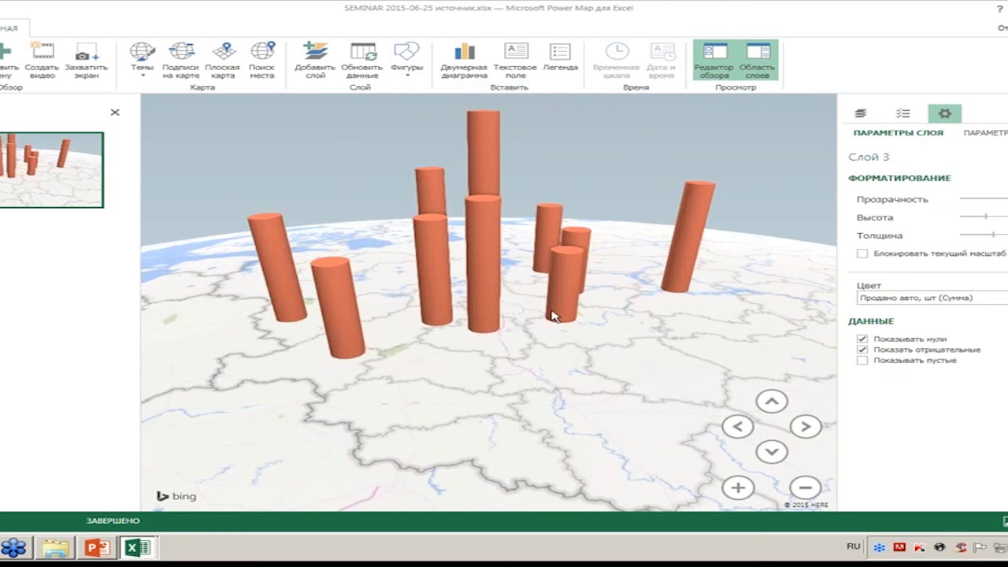
{"action": "scroll", "coordinate": [634, 236], "scroll_direction": "up", "scroll_amount": 3}
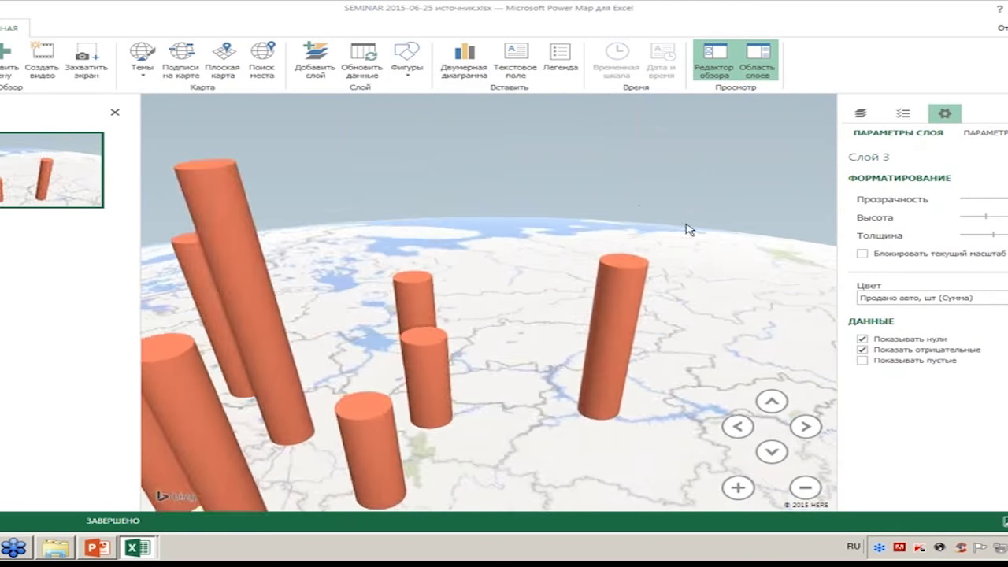
{"action": "scroll", "coordinate": [686, 230], "scroll_direction": "down", "scroll_amount": 3}
{"action": "scroll", "coordinate": [704, 219], "scroll_direction": "up", "scroll_amount": 3}
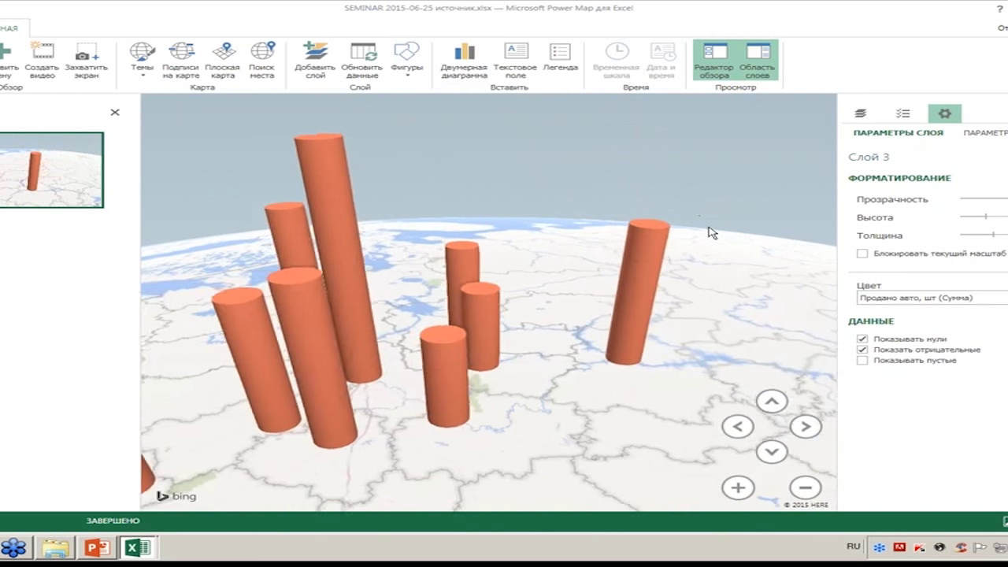
Step: Rename the Слой 3 layer to 'Продажи' and nudge the map right
{"action": "left_click", "coordinate": [922, 158]}
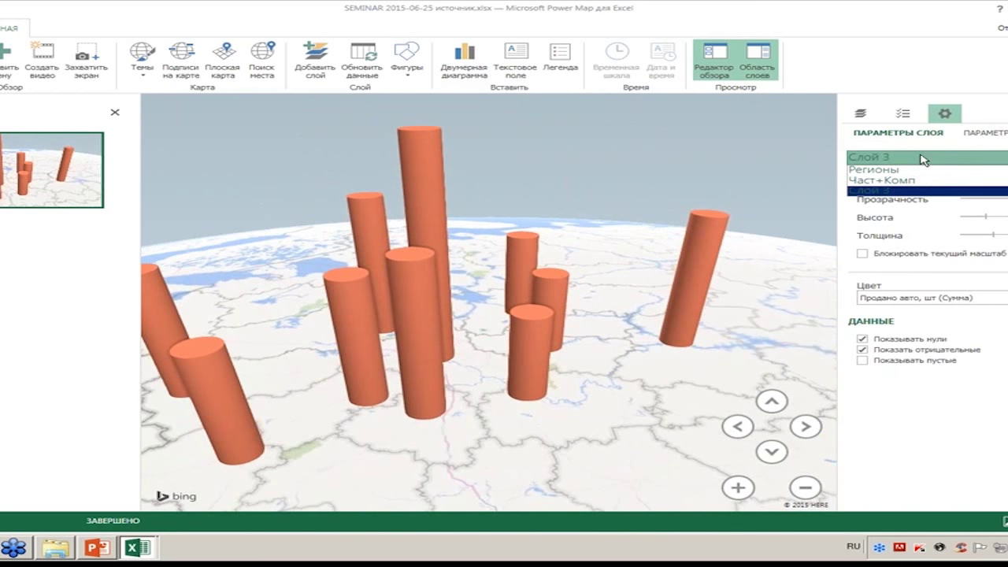
{"action": "left_click", "coordinate": [902, 118]}
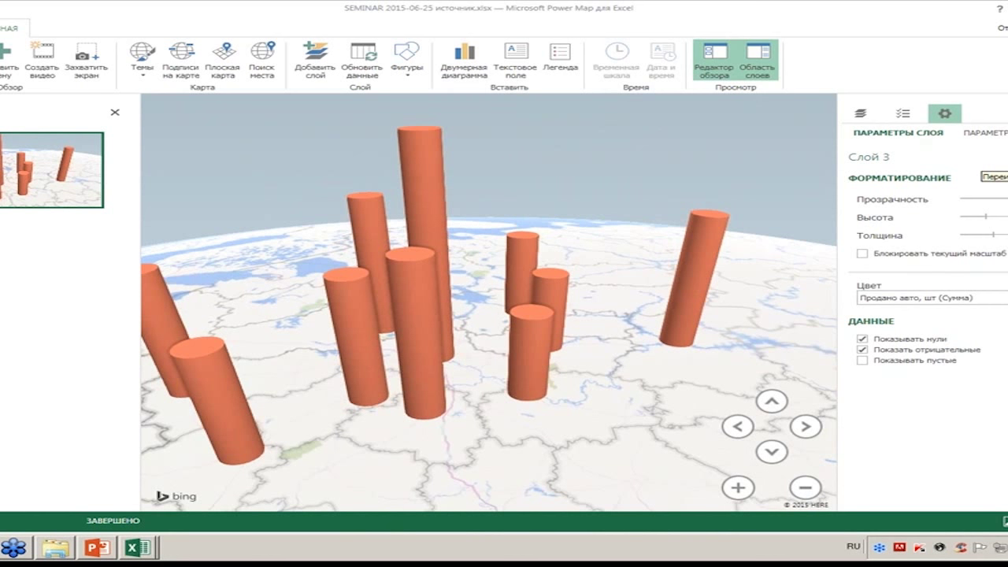
{"action": "left_click", "coordinate": [1005, 157]}
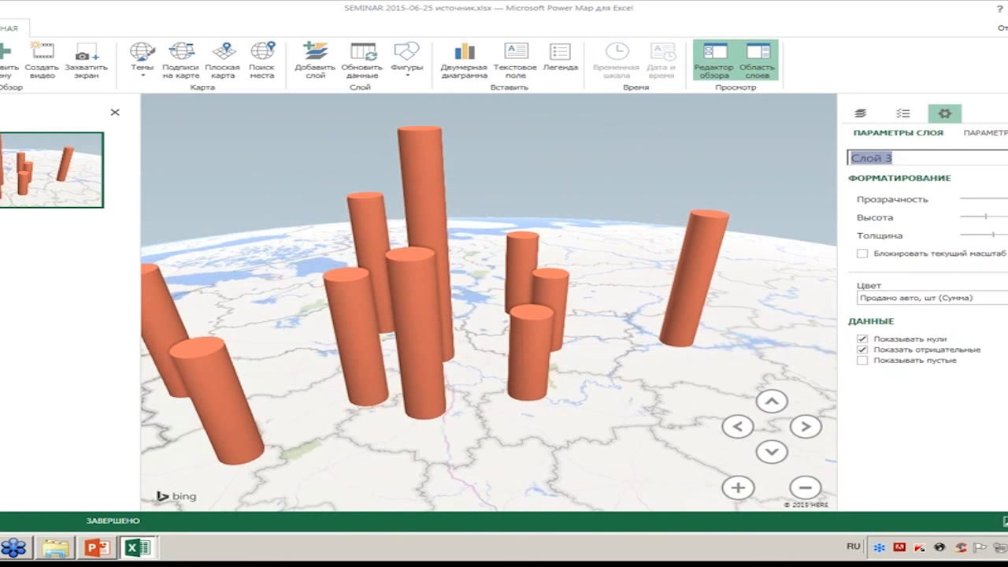
{"action": "type", "text": "Продажи"}
{"action": "key", "text": "Return"}
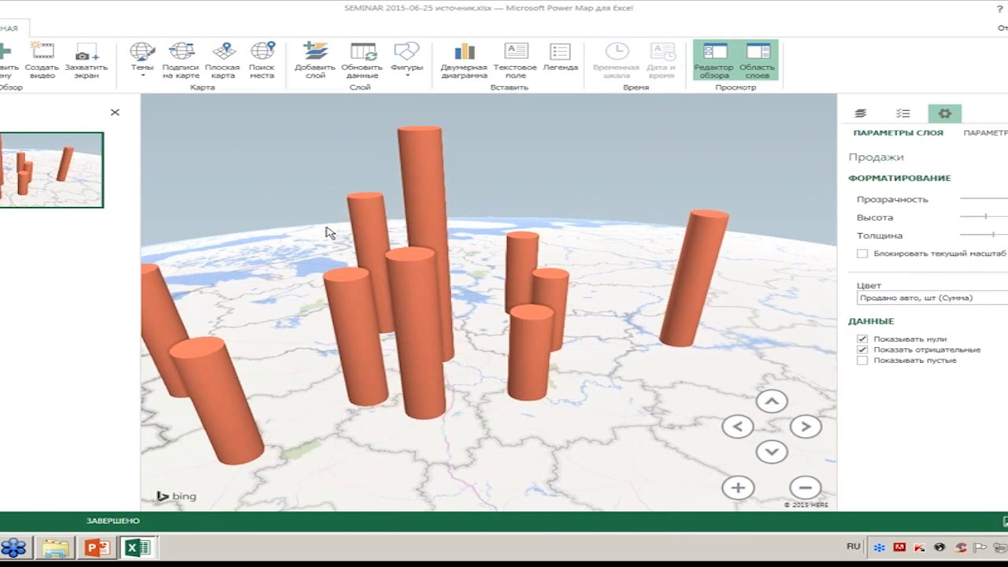
{"action": "mouse_move", "coordinate": [415, 370]}
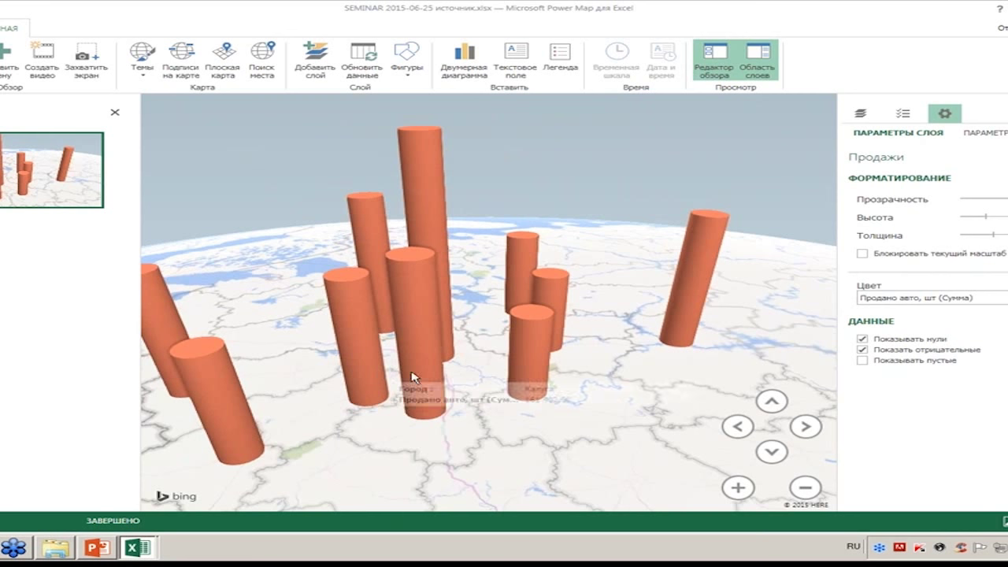
{"action": "left_click_drag", "start_coordinate": [410, 376], "coordinate": [433, 372]}
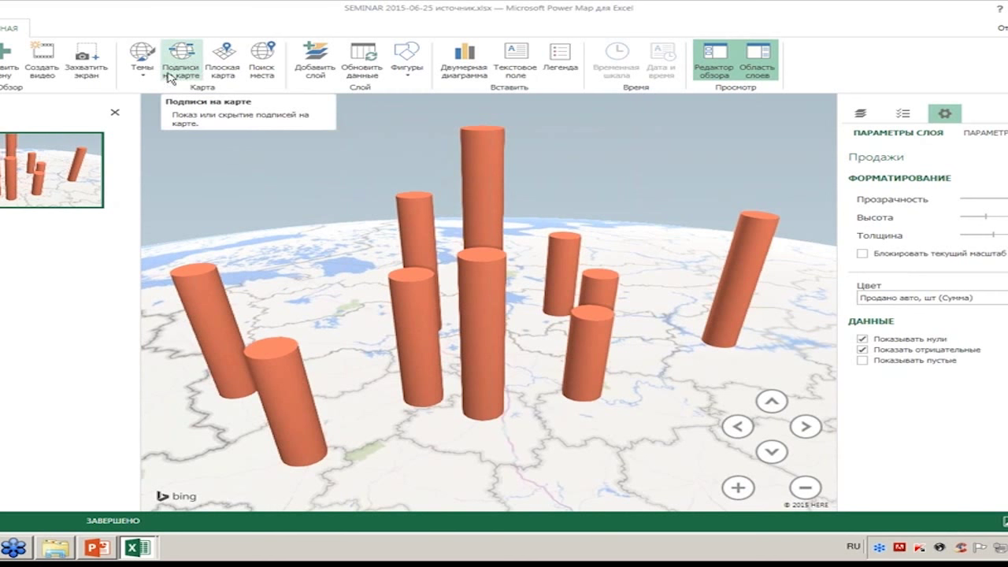
Step: Turn on map labels, switch to a flat map, and zoom out twice to include Ukraine and the Baltics
{"action": "left_click", "coordinate": [183, 72]}
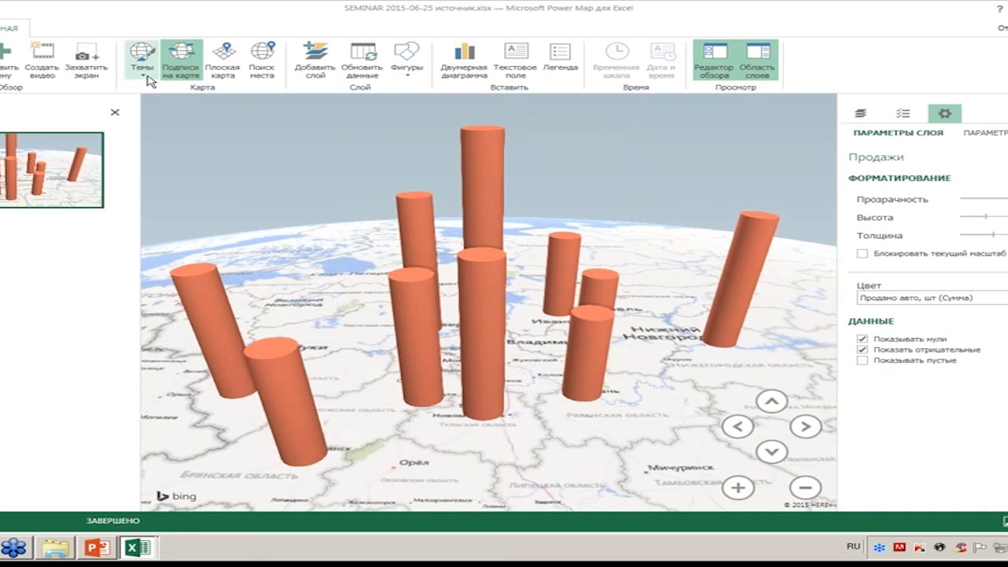
{"action": "left_click", "coordinate": [224, 72]}
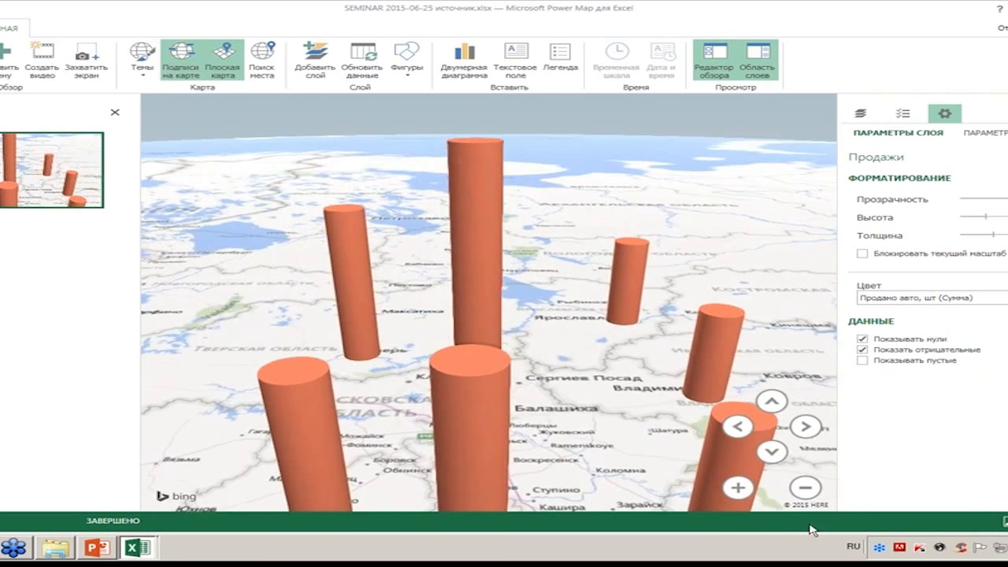
{"action": "left_click", "coordinate": [805, 488]}
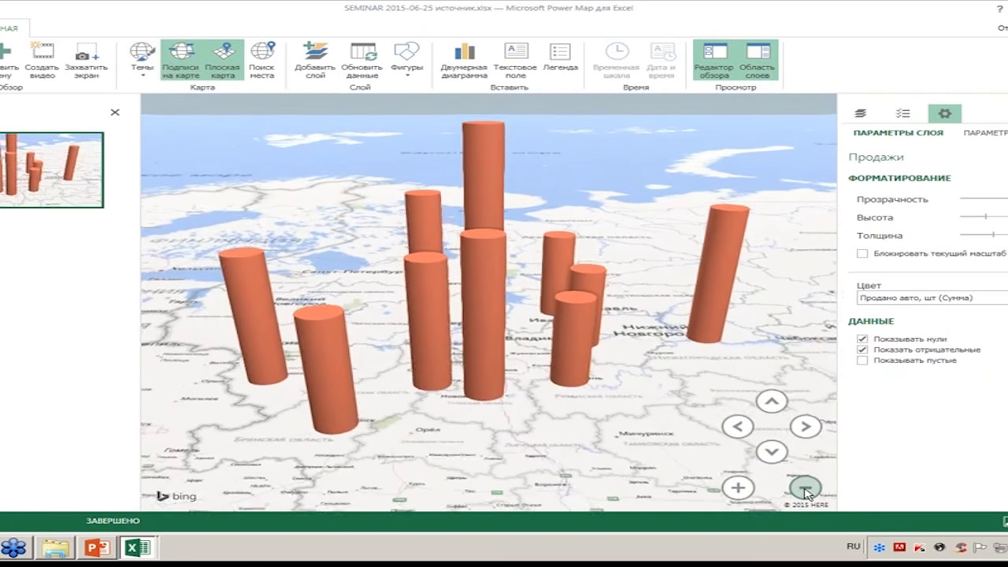
{"action": "left_click", "coordinate": [805, 490]}
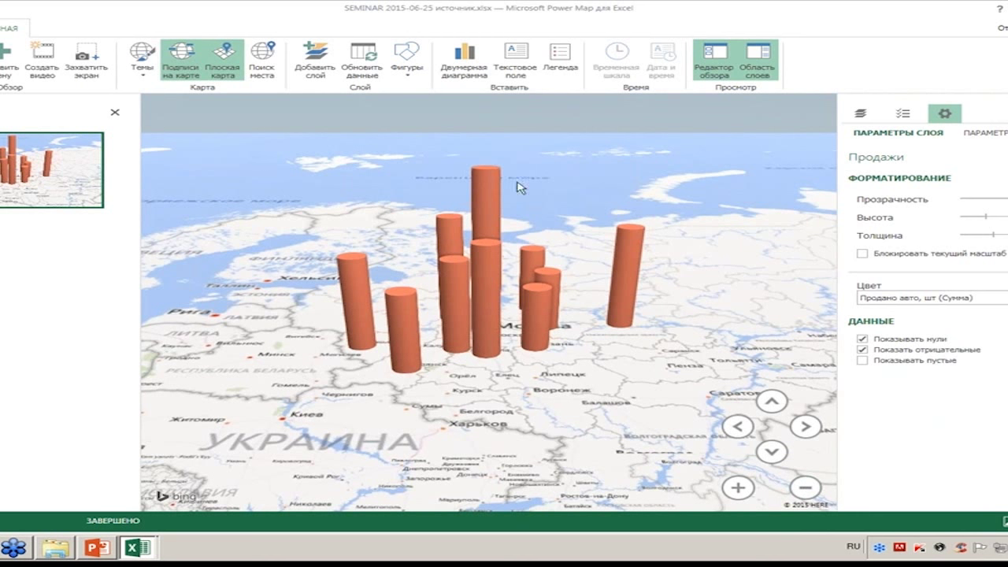
Step: Try grey and Цветной белый map themes, ending on a coloured theme with blue water
{"action": "left_click", "coordinate": [150, 79]}
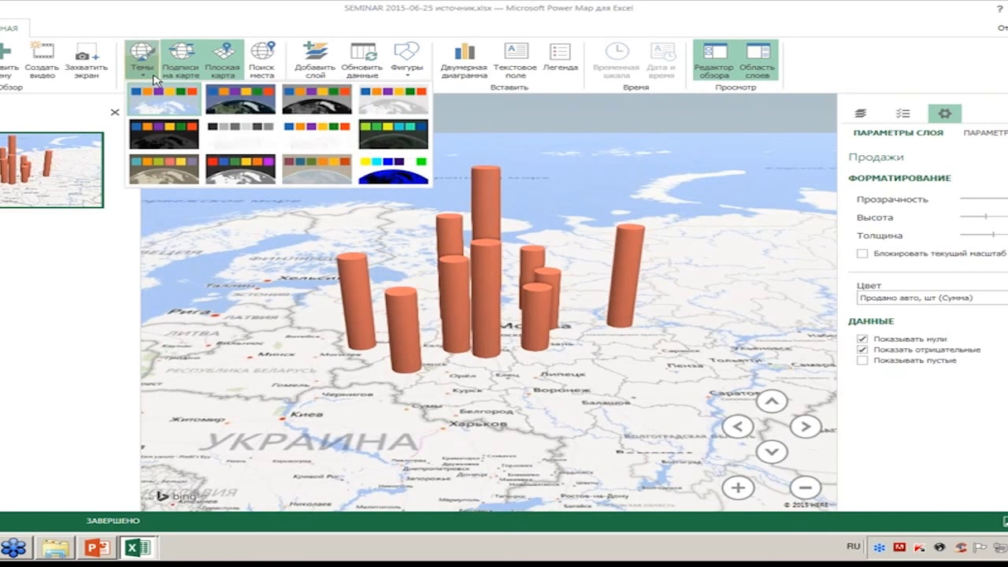
{"action": "left_click", "coordinate": [377, 114]}
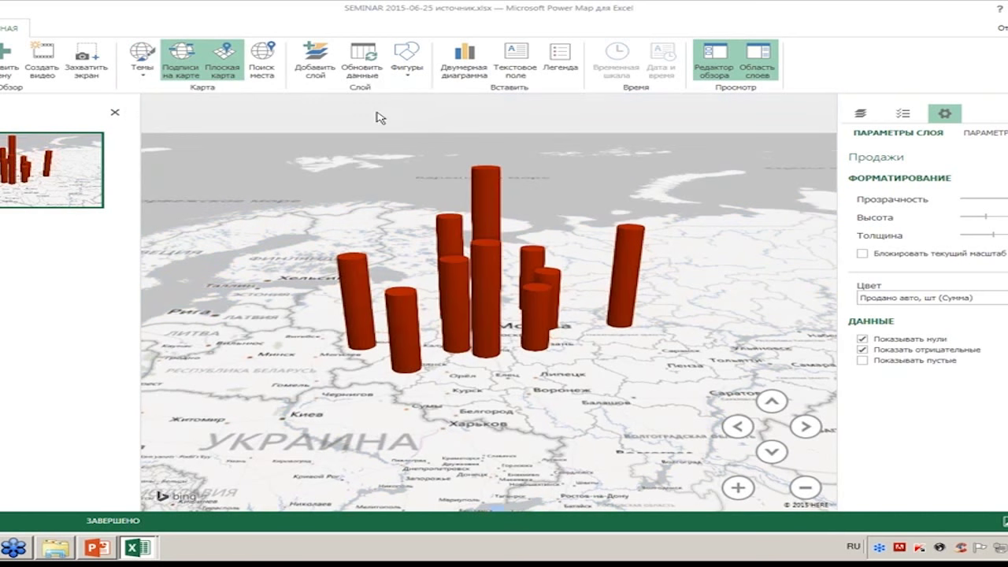
{"action": "left_click", "coordinate": [145, 74]}
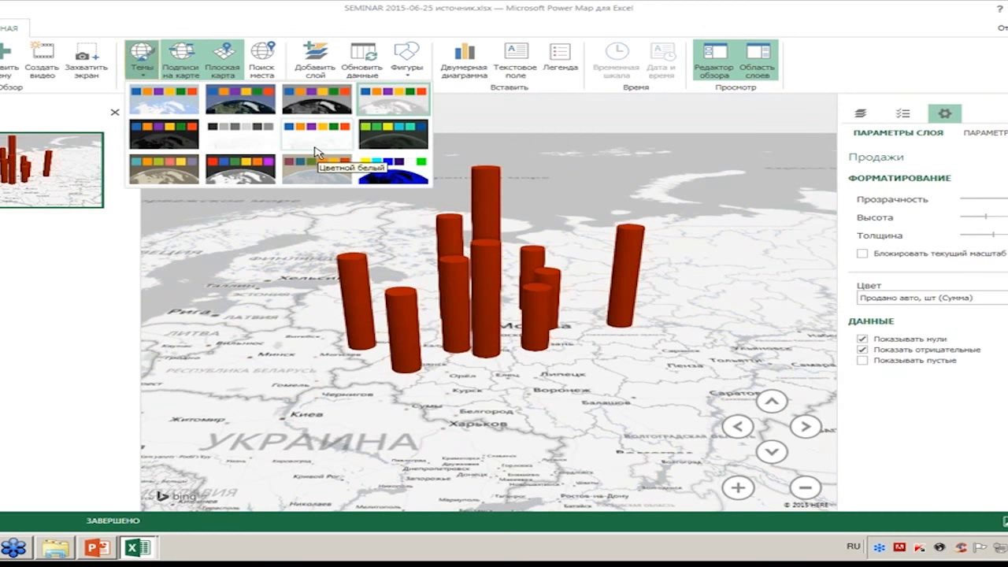
{"action": "left_click", "coordinate": [315, 151]}
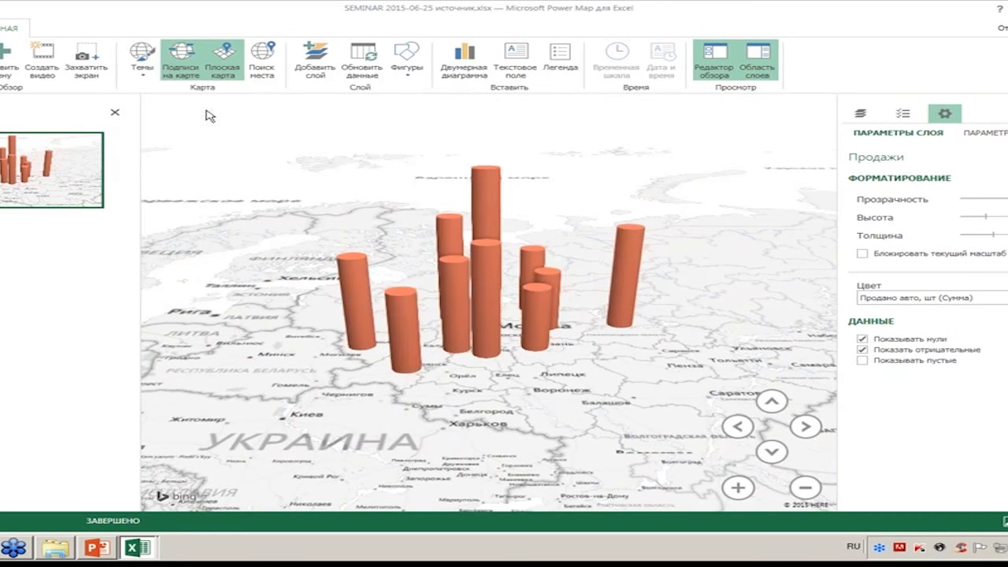
{"action": "left_click", "coordinate": [146, 70]}
{"action": "left_click", "coordinate": [151, 106]}
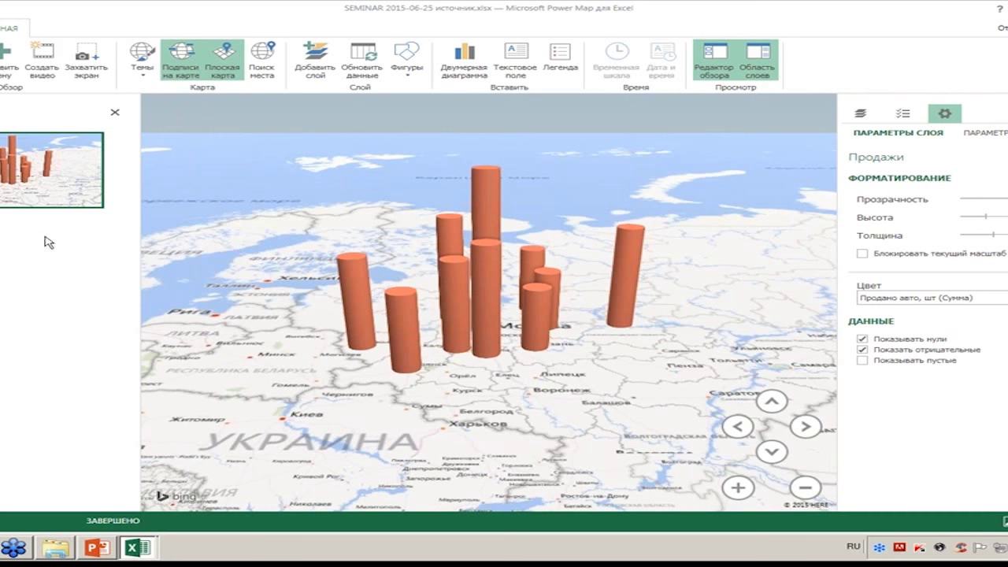
Step: Hide the Продажи columns, show Регионы, and zoom out over Europe, Russia and Africa
{"action": "left_click", "coordinate": [860, 113]}
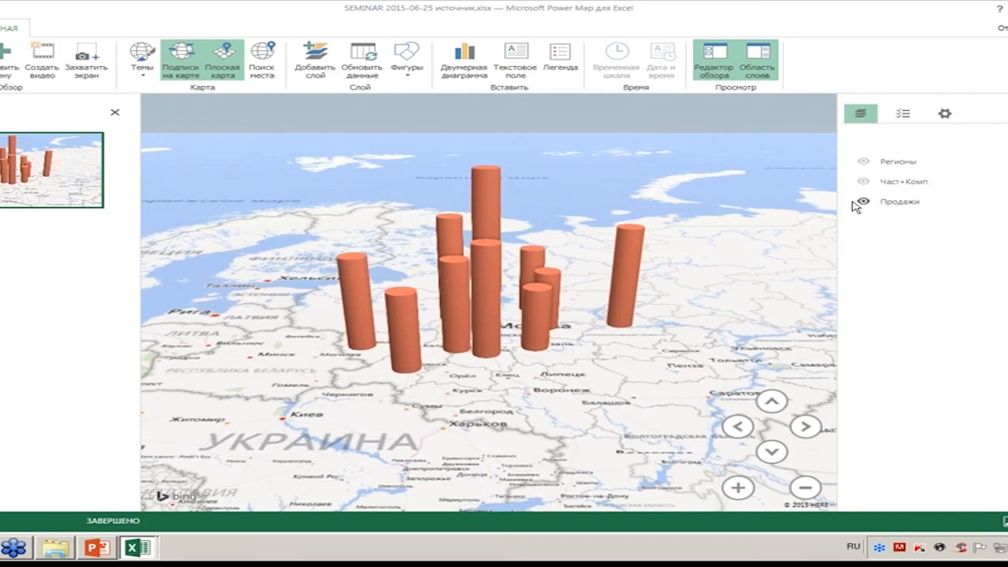
{"action": "left_click", "coordinate": [863, 201]}
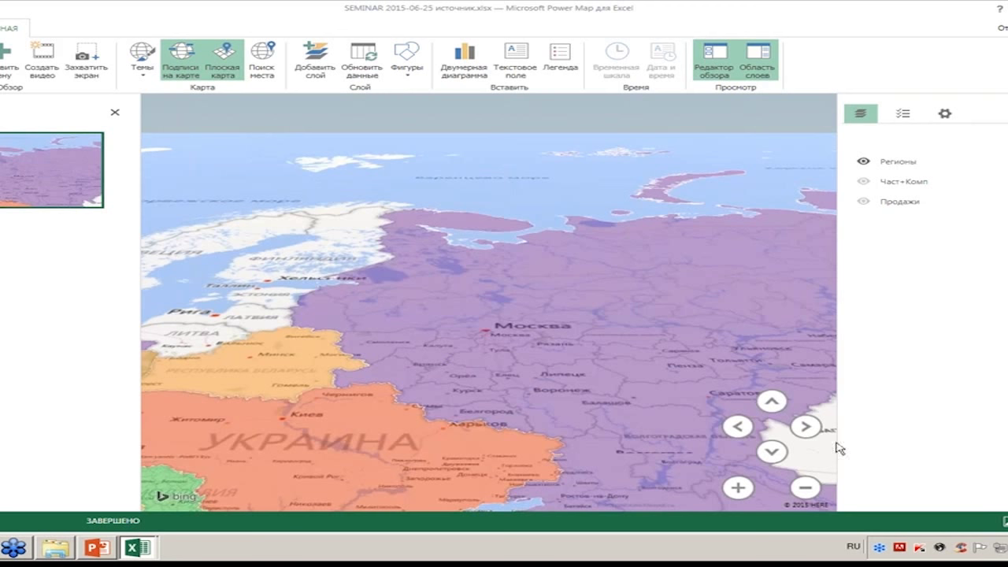
{"action": "left_click", "coordinate": [805, 488]}
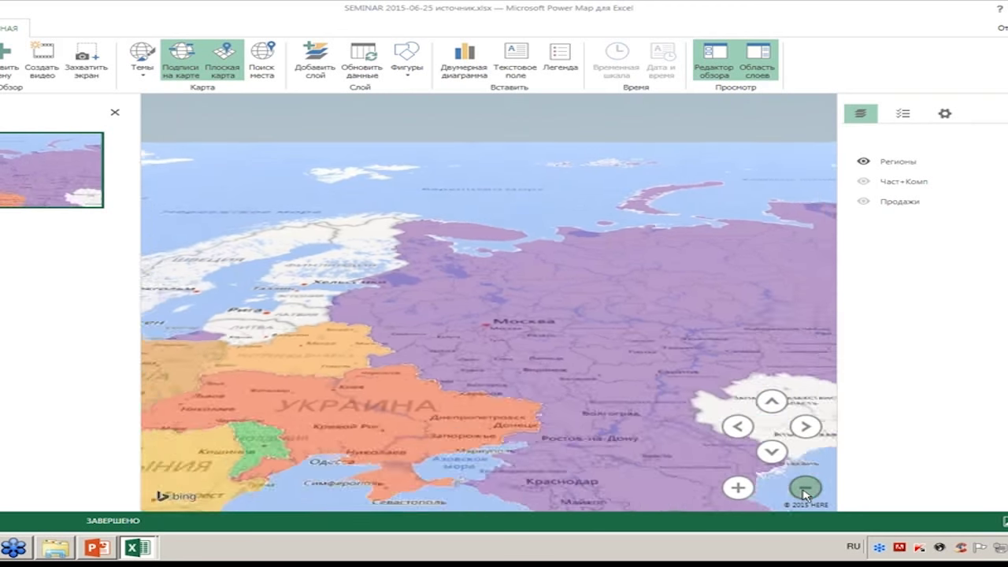
{"action": "left_click", "coordinate": [804, 488]}
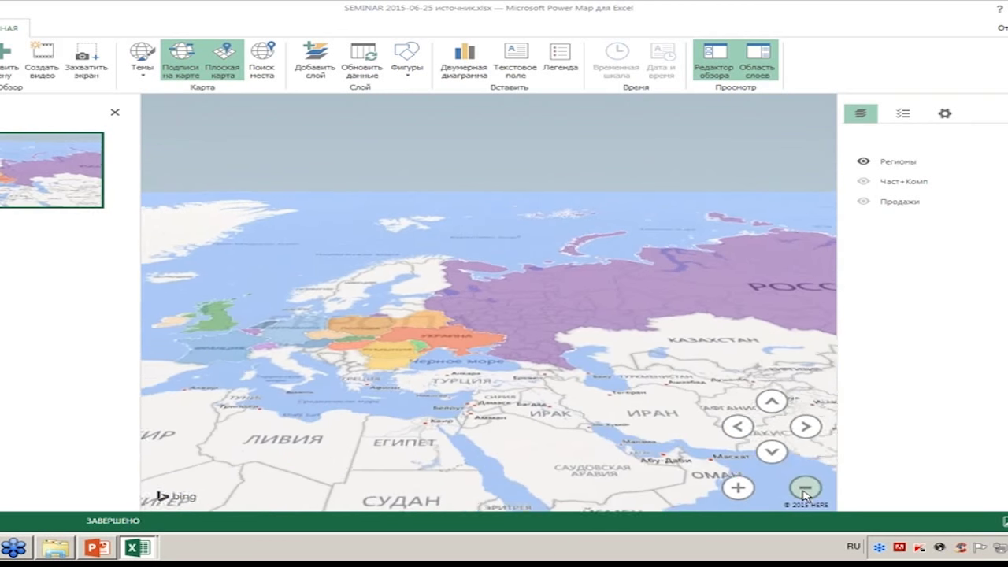
{"action": "left_click", "coordinate": [805, 488]}
{"action": "left_click", "coordinate": [804, 488]}
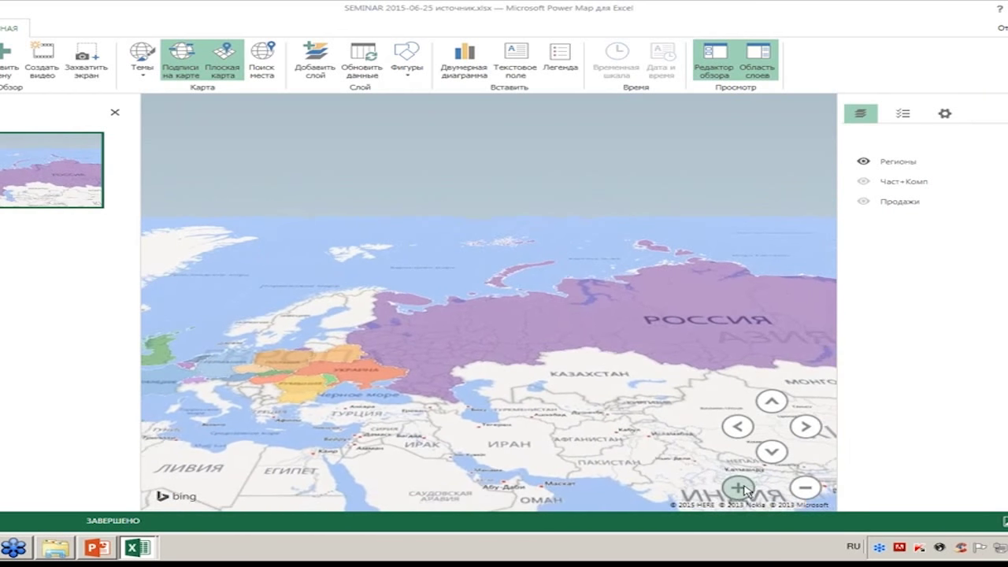
{"action": "scroll", "coordinate": [591, 315], "scroll_direction": "down", "scroll_amount": 3}
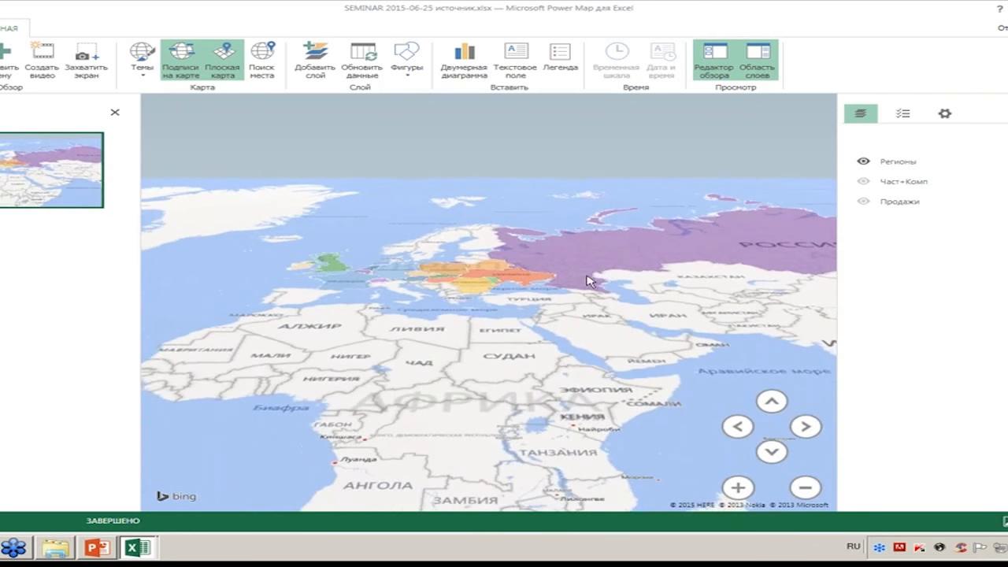
Step: Assign a transition effect to the coloured-regions scene and play the tour full screen
{"action": "left_click", "coordinate": [945, 115]}
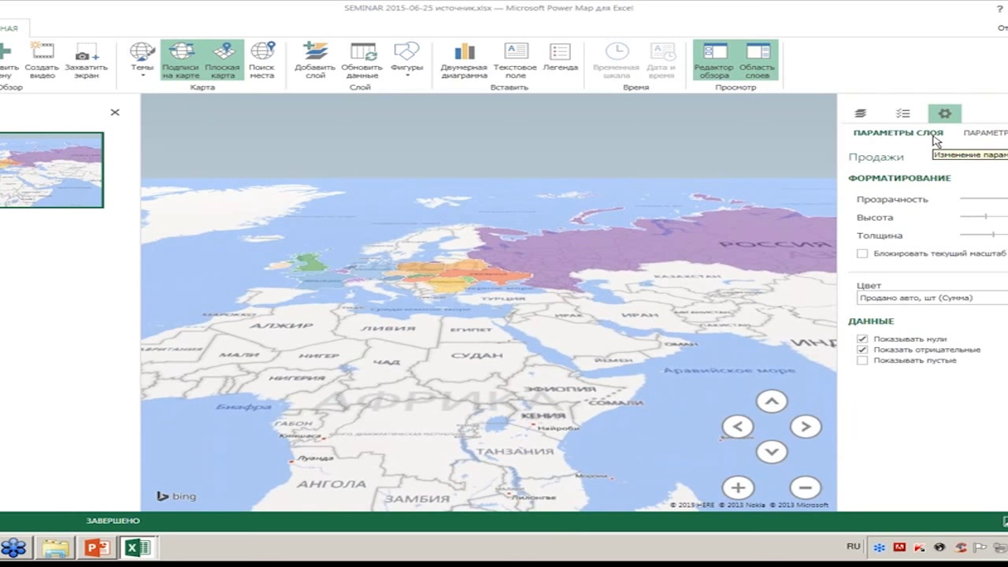
{"action": "left_click", "coordinate": [984, 132]}
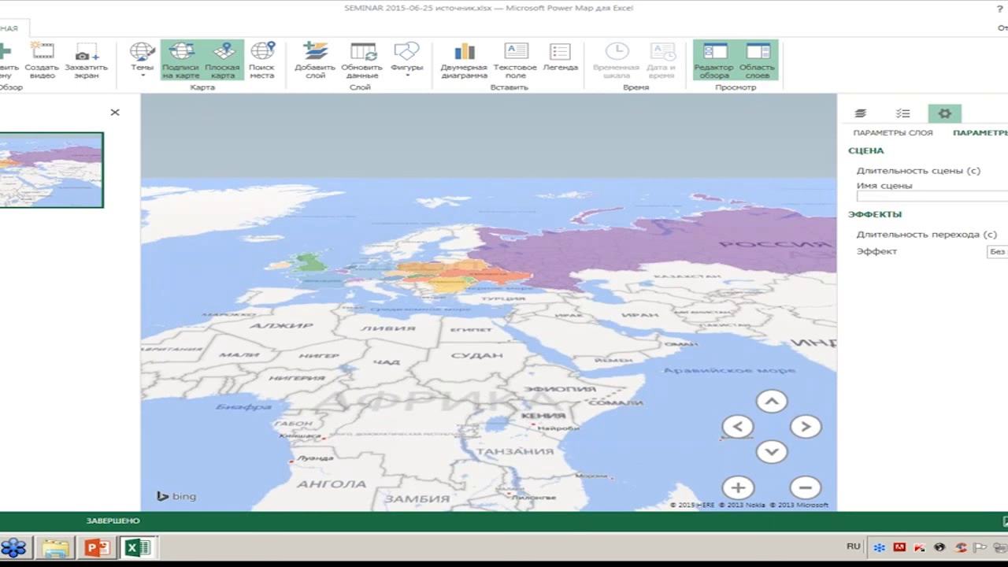
{"action": "left_click", "coordinate": [997, 251]}
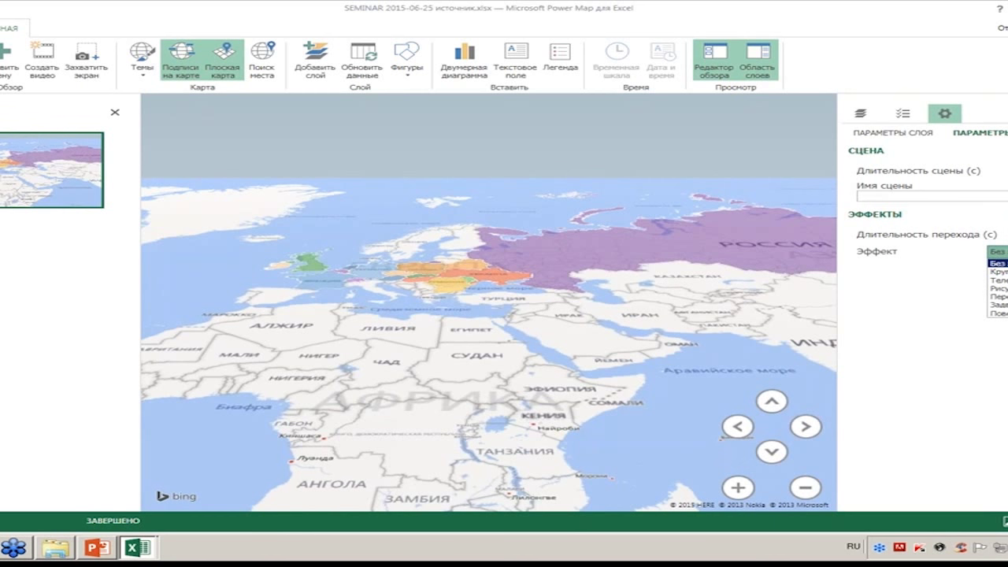
{"action": "key", "text": "Return"}
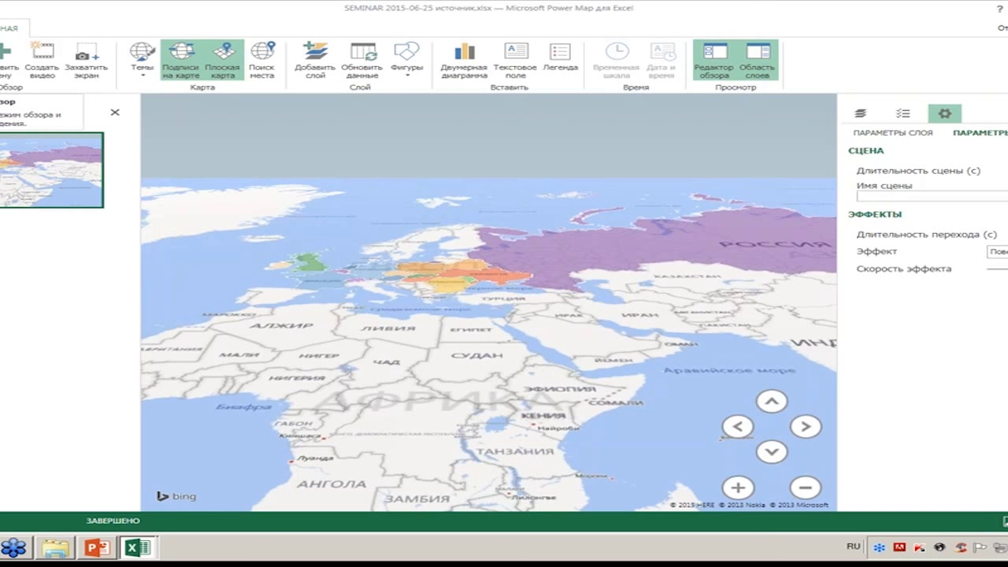
{"action": "left_click", "coordinate": [2, 61]}
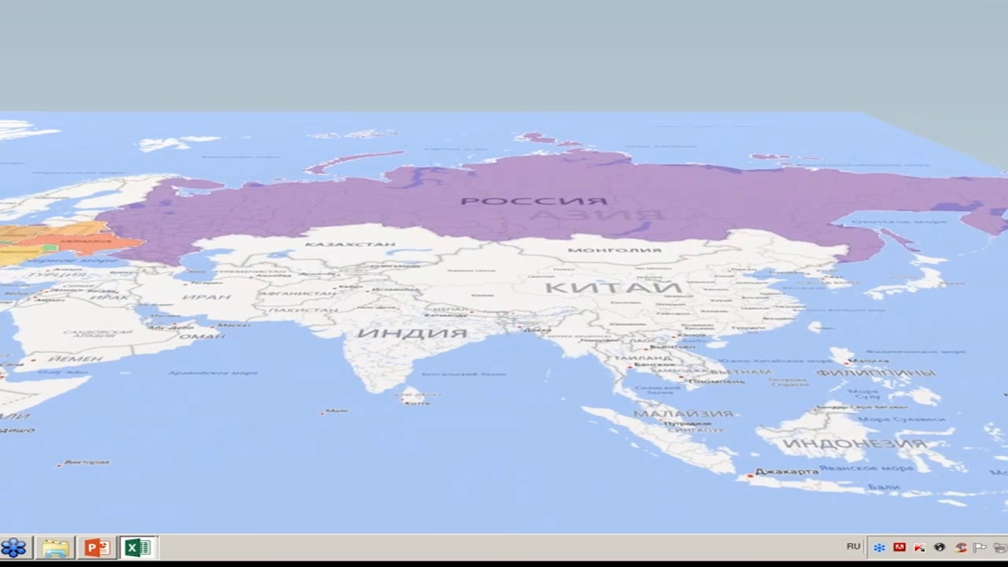
Step: Exit playback, switch to a 3D globe centred on Russia, and add a second tour scene
{"action": "key", "text": "Escape"}
{"action": "left_click", "coordinate": [232, 76]}
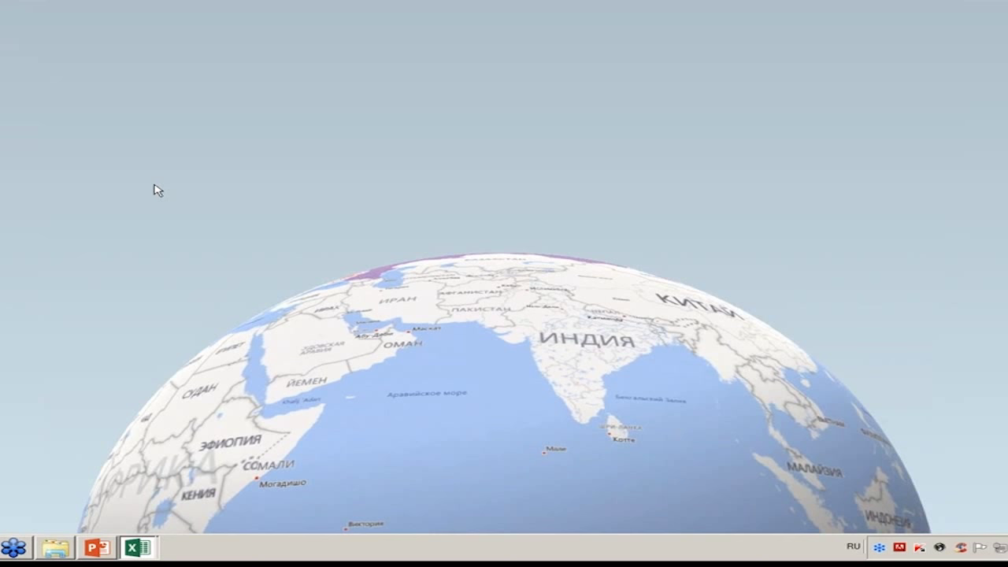
{"action": "key", "text": "Escape"}
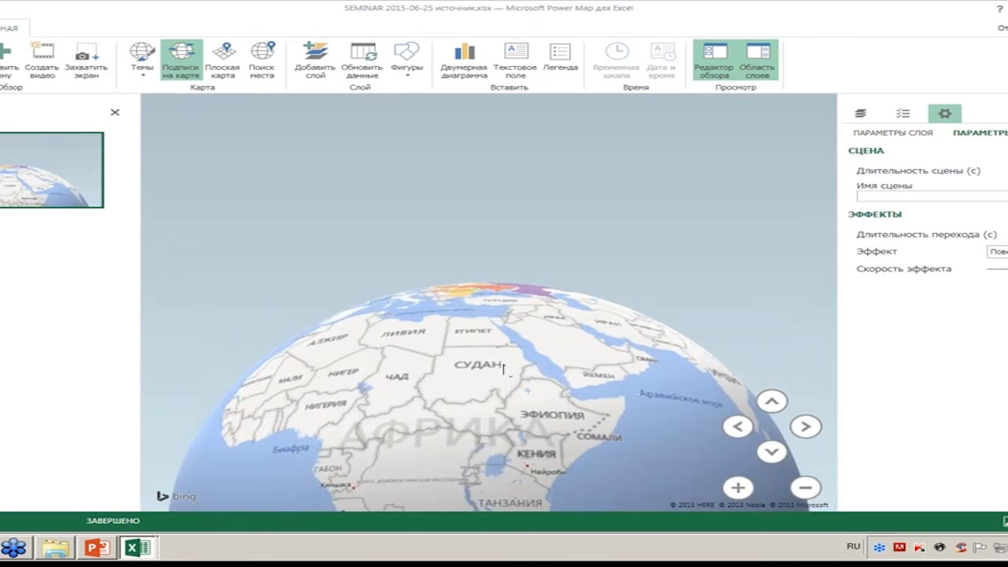
{"action": "mouse_move", "coordinate": [495, 461]}
{"action": "left_mouse_down"}
{"action": "mouse_move", "coordinate": [341, 486]}
{"action": "mouse_move", "coordinate": [317, 472]}
{"action": "left_mouse_up"}
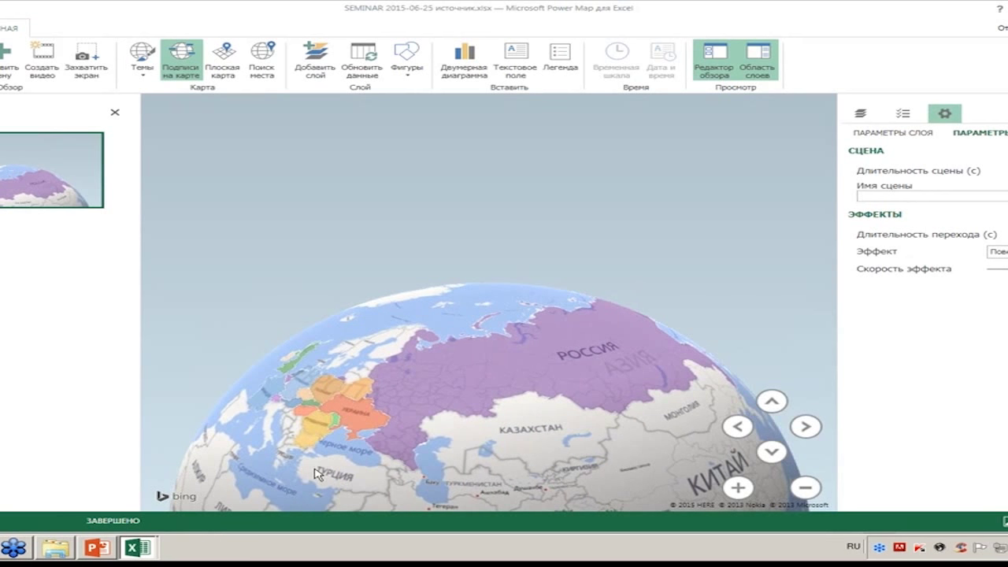
{"action": "left_click", "coordinate": [738, 487]}
{"action": "left_click_drag", "start_coordinate": [504, 382], "coordinate": [499, 349]}
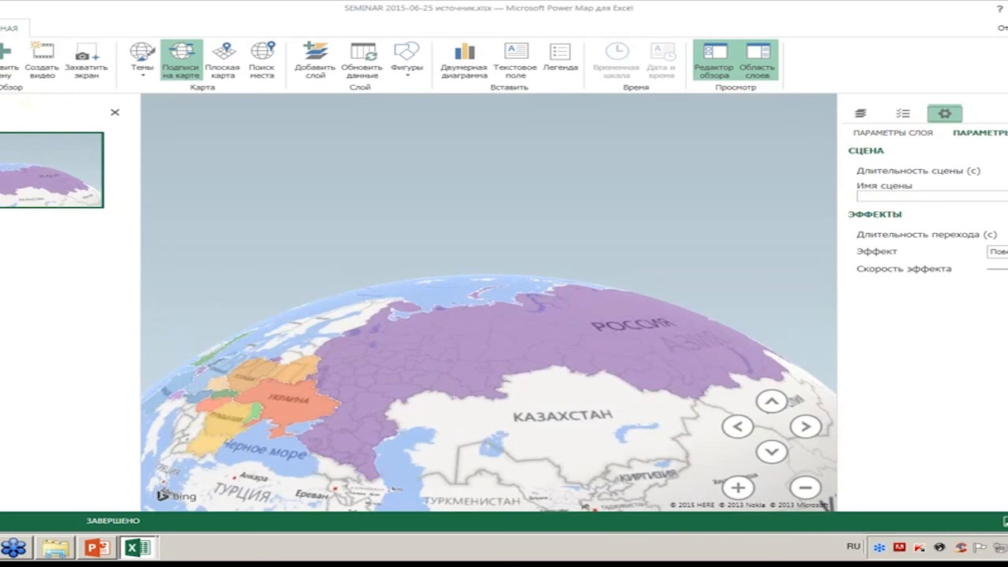
{"action": "left_click", "coordinate": [6, 59]}
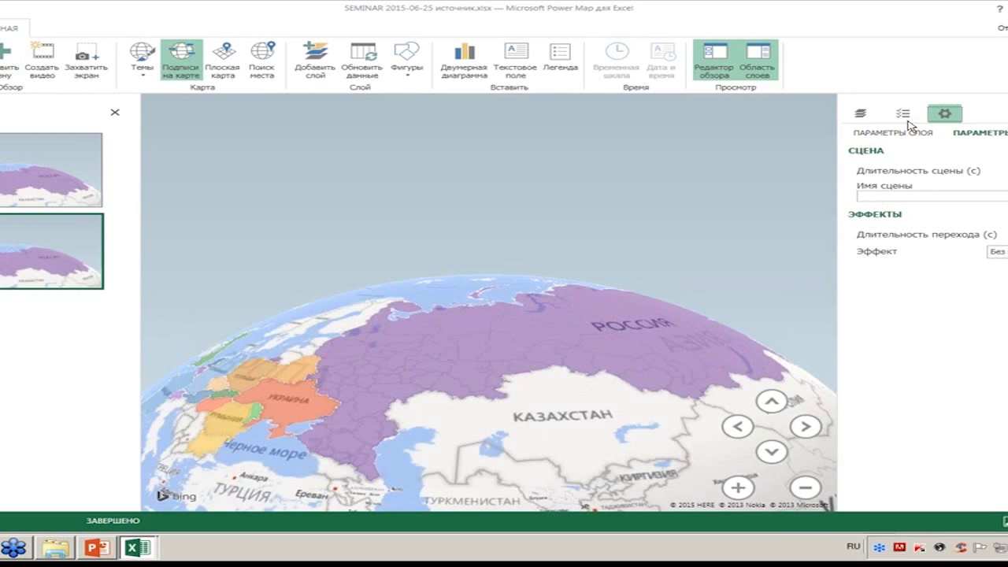
Step: Hide Регионы, show the Част+Комп pie charts, and zoom in on Moscow
{"action": "left_click", "coordinate": [860, 114]}
{"action": "left_click", "coordinate": [863, 162]}
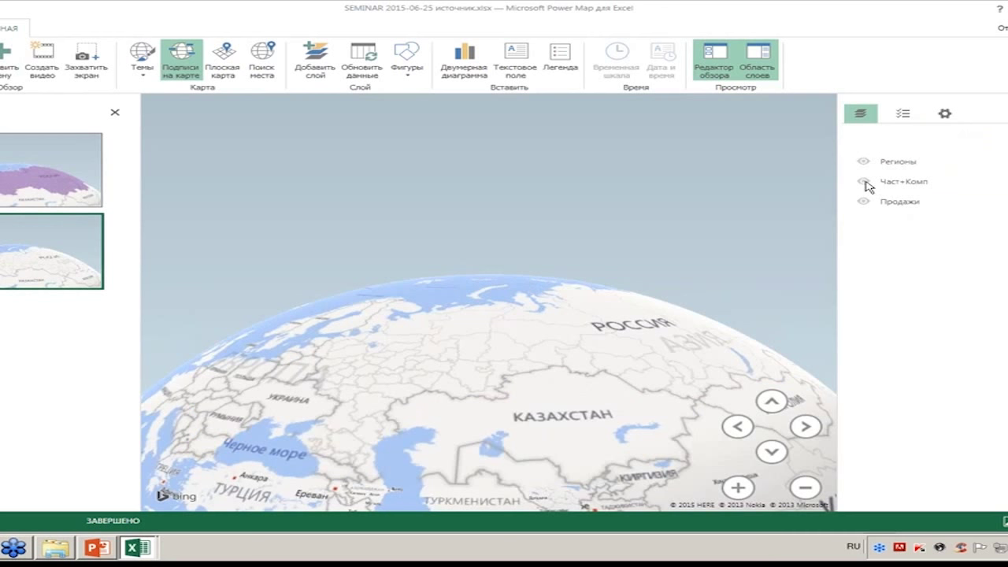
{"action": "left_click", "coordinate": [864, 182]}
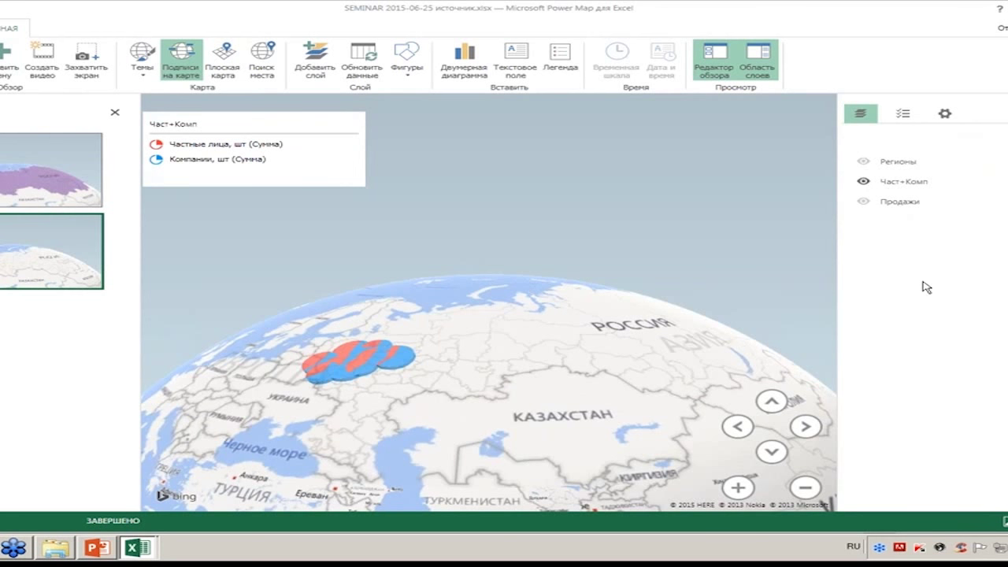
{"action": "left_click", "coordinate": [738, 487]}
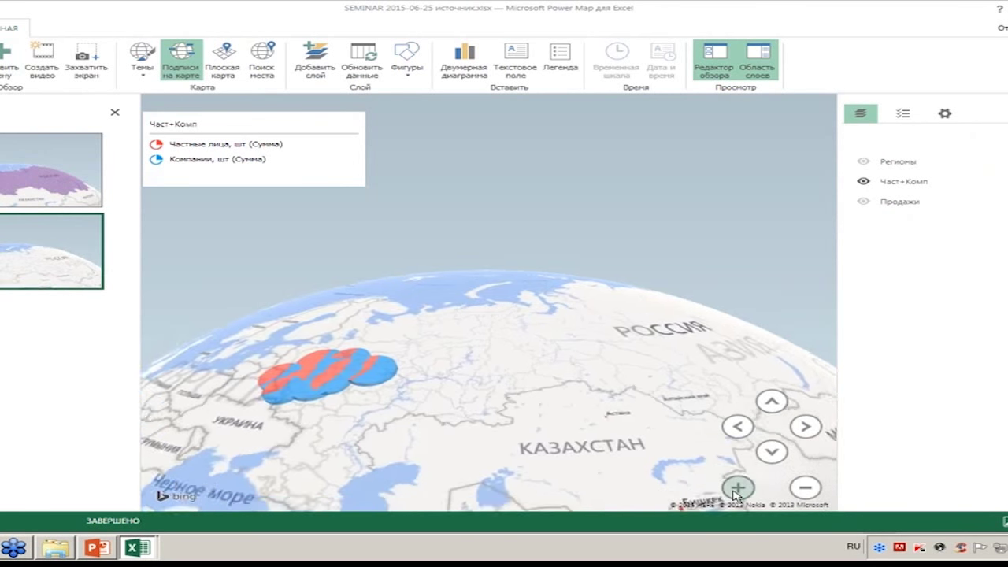
{"action": "left_click_drag", "start_coordinate": [333, 423], "coordinate": [558, 308]}
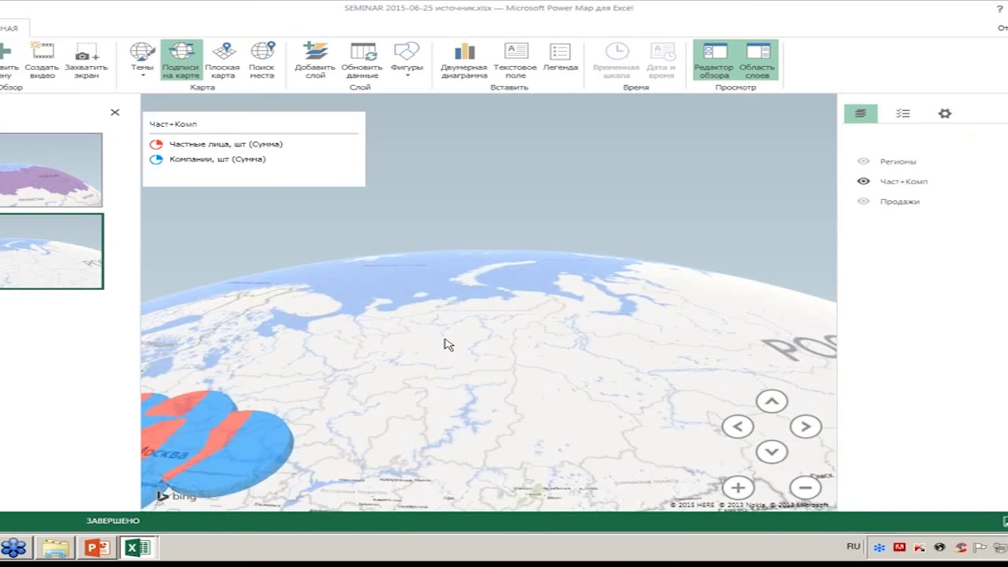
{"action": "left_click", "coordinate": [738, 487]}
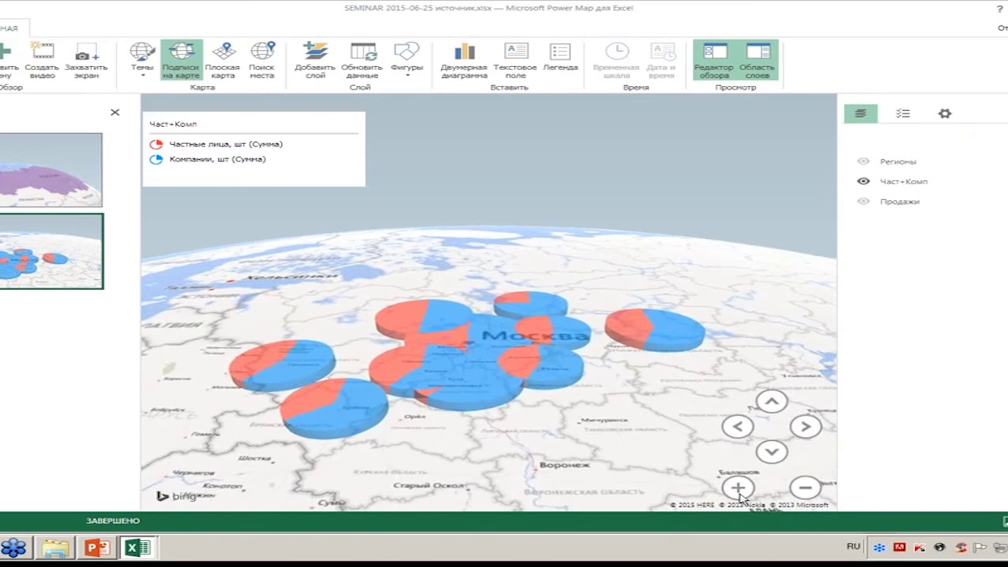
{"action": "left_click", "coordinate": [738, 488]}
{"action": "scroll", "coordinate": [488, 362], "scroll_direction": "down", "scroll_amount": 3}
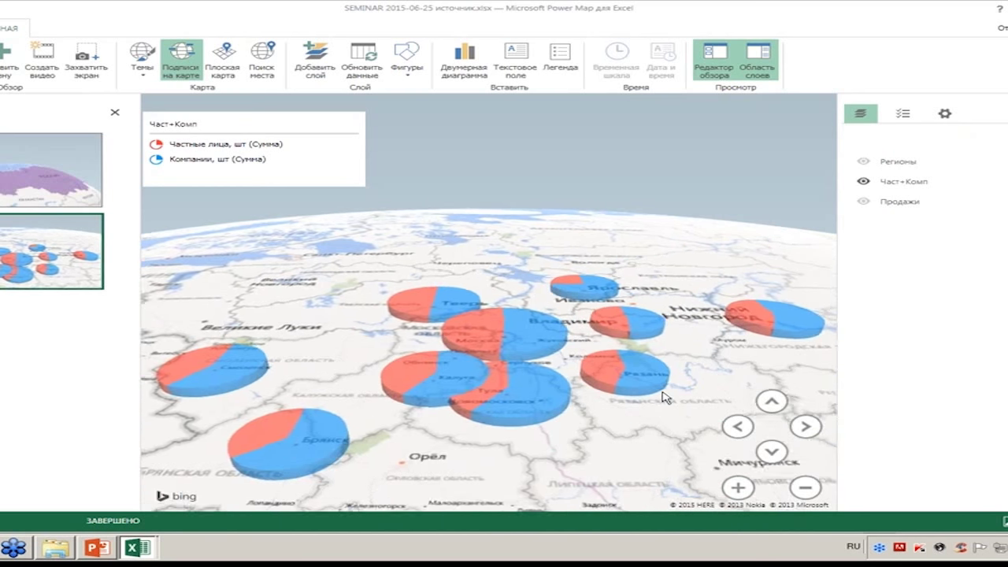
Step: Assign a transition effect to this scene and play the tour full screen
{"action": "left_click", "coordinate": [944, 113]}
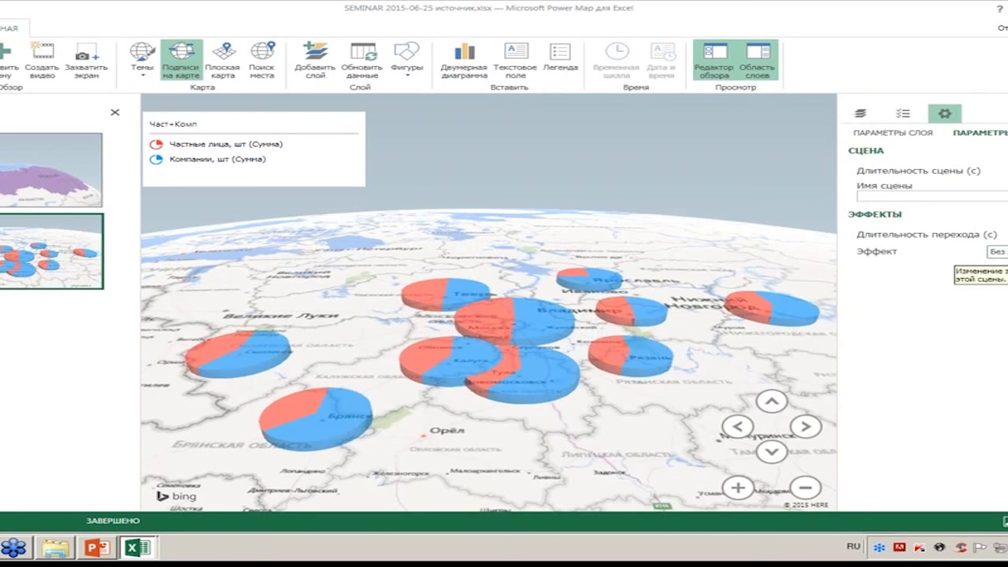
{"action": "left_click", "coordinate": [997, 251]}
{"action": "key", "text": "Return"}
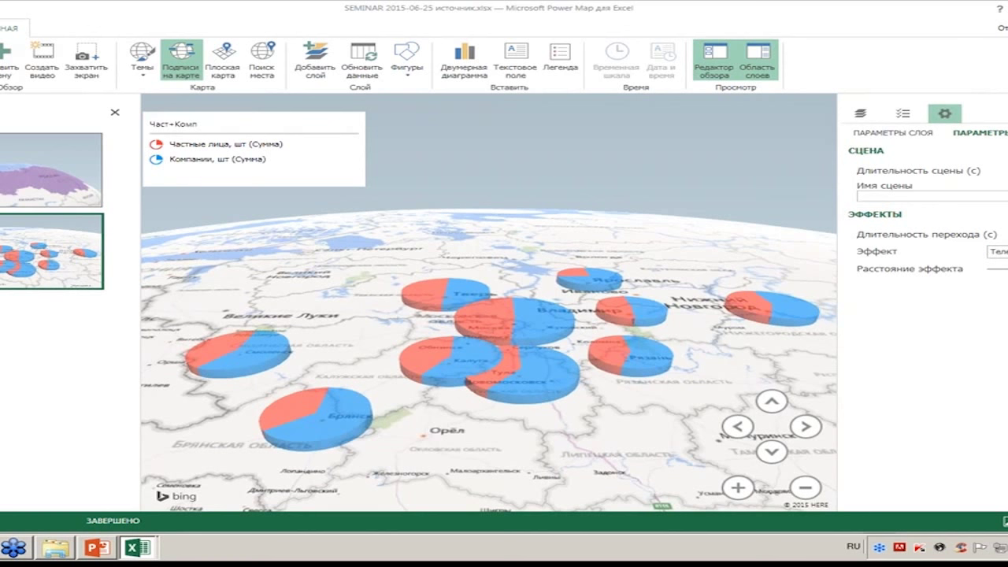
{"action": "left_click", "coordinate": [5, 61]}
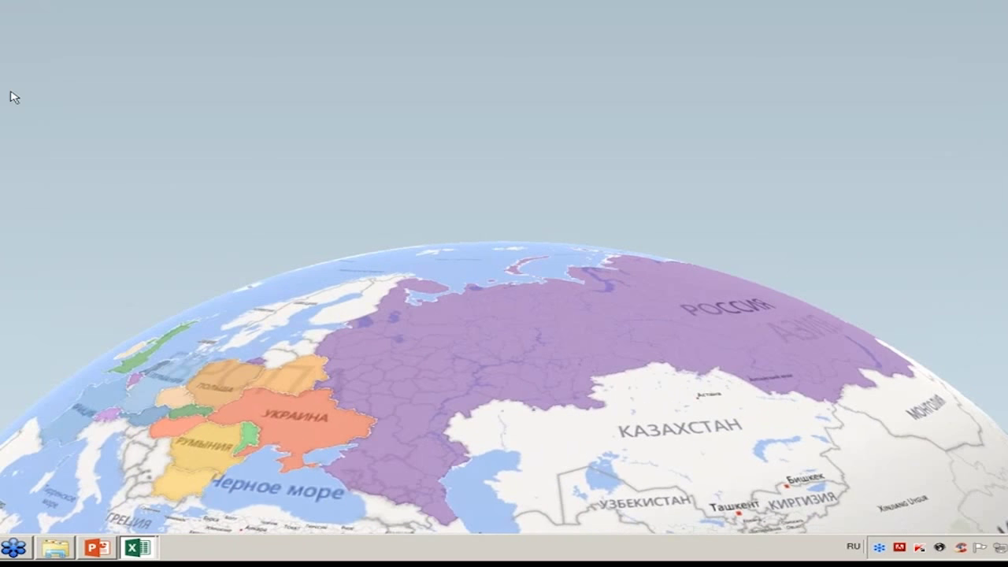
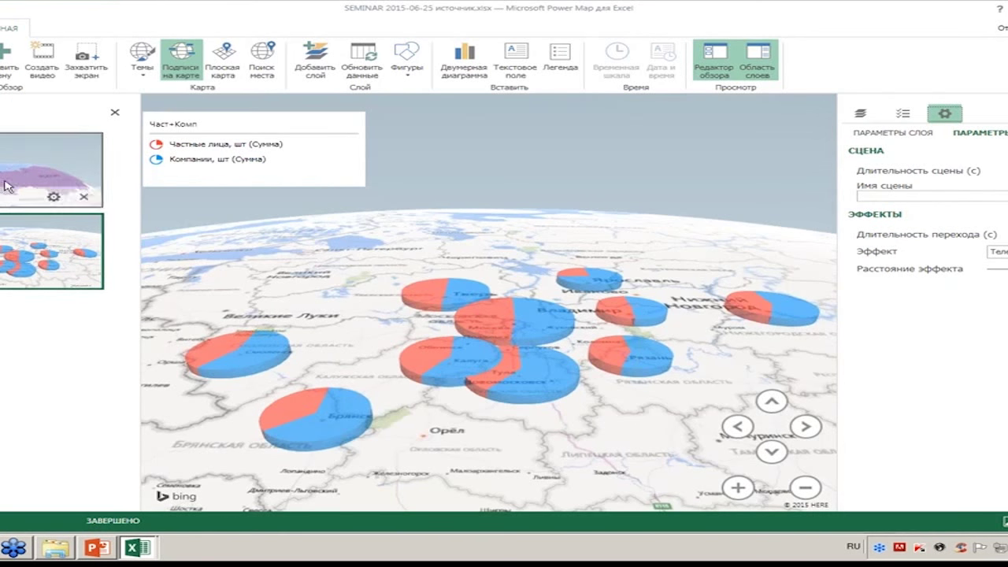
Step: Add a third scene showing the Продажи sales columns with the Част+Комп pie layer hidden
{"action": "left_click", "coordinate": [4, 67]}
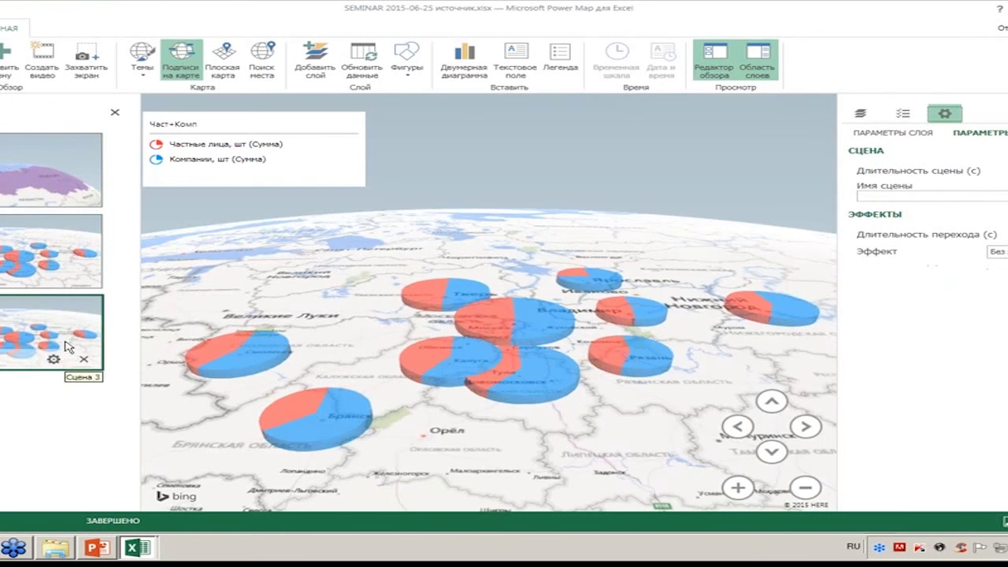
{"action": "left_click", "coordinate": [860, 113]}
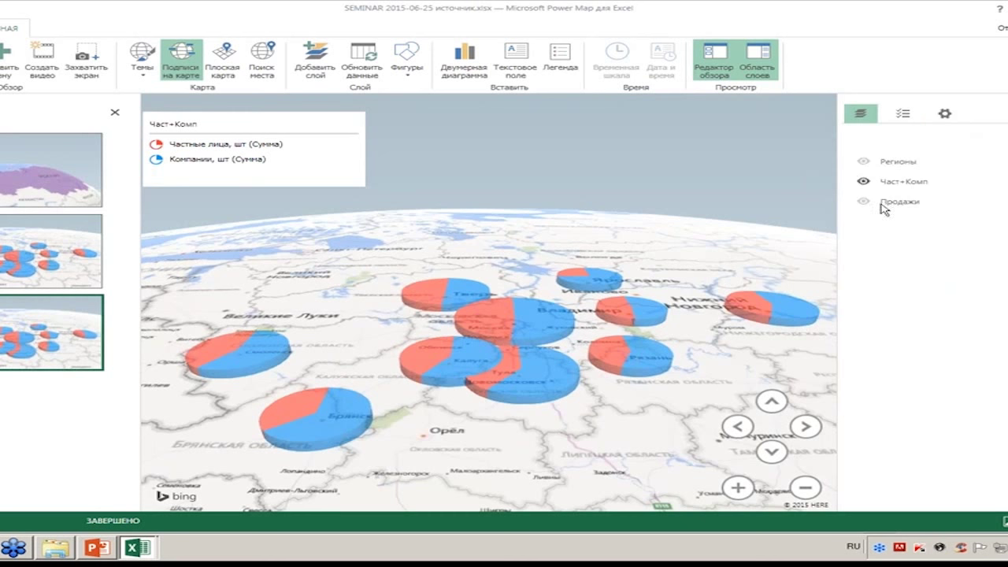
{"action": "left_click", "coordinate": [864, 202]}
{"action": "left_click", "coordinate": [864, 182]}
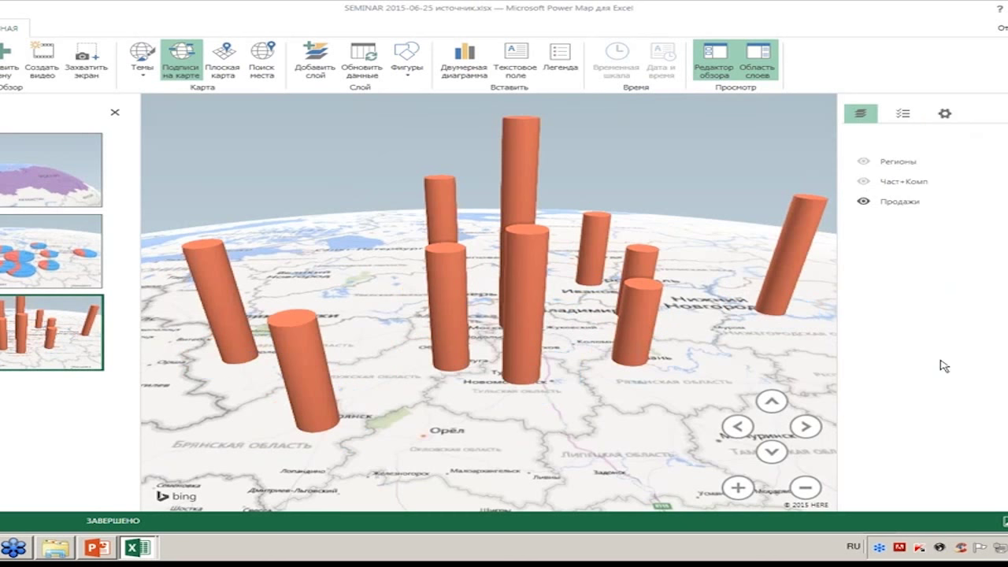
Step: Give the scene a different transition effect and preview the tour
{"action": "left_click", "coordinate": [944, 114]}
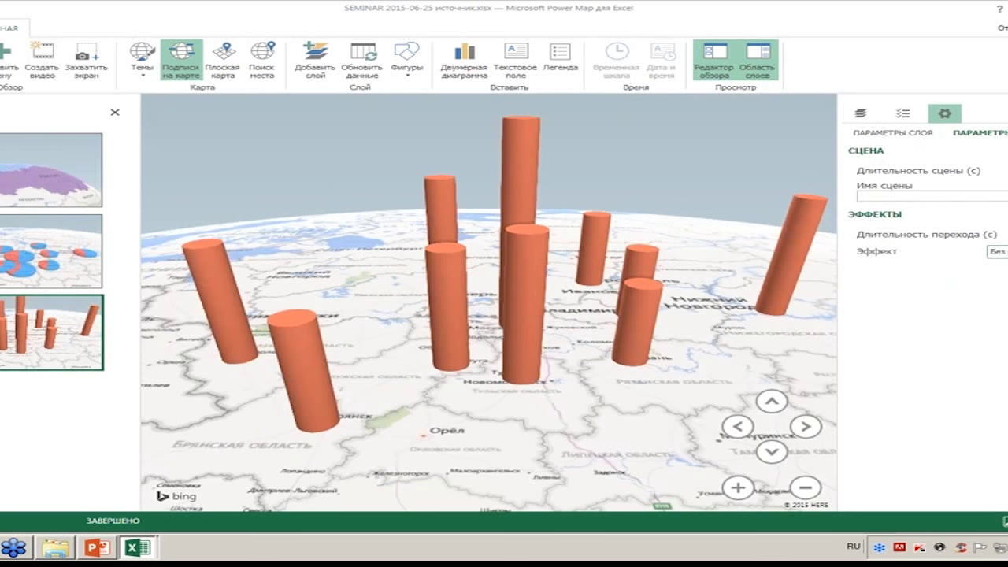
{"action": "left_click", "coordinate": [996, 251]}
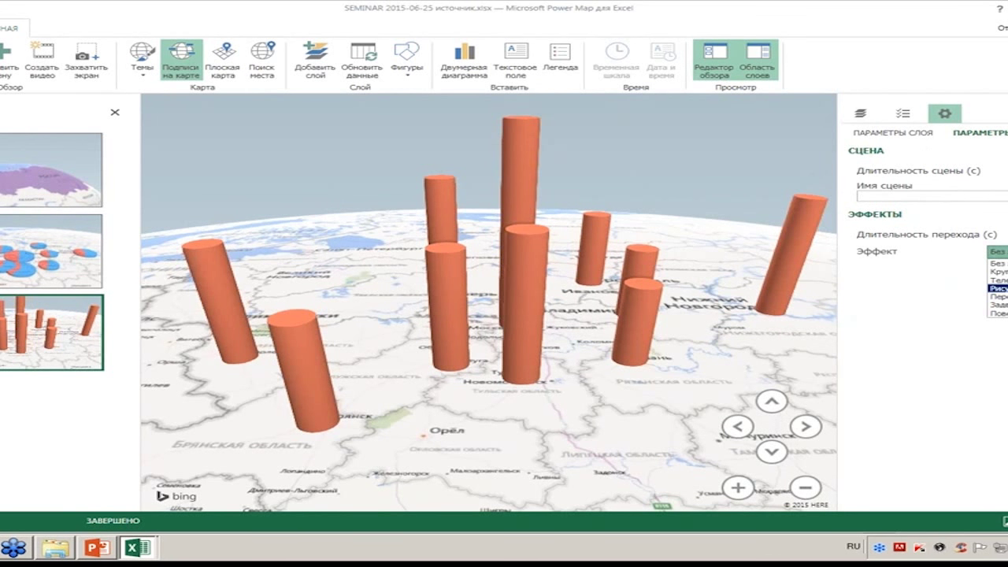
{"action": "key", "text": "Down"}
{"action": "key", "text": "Return"}
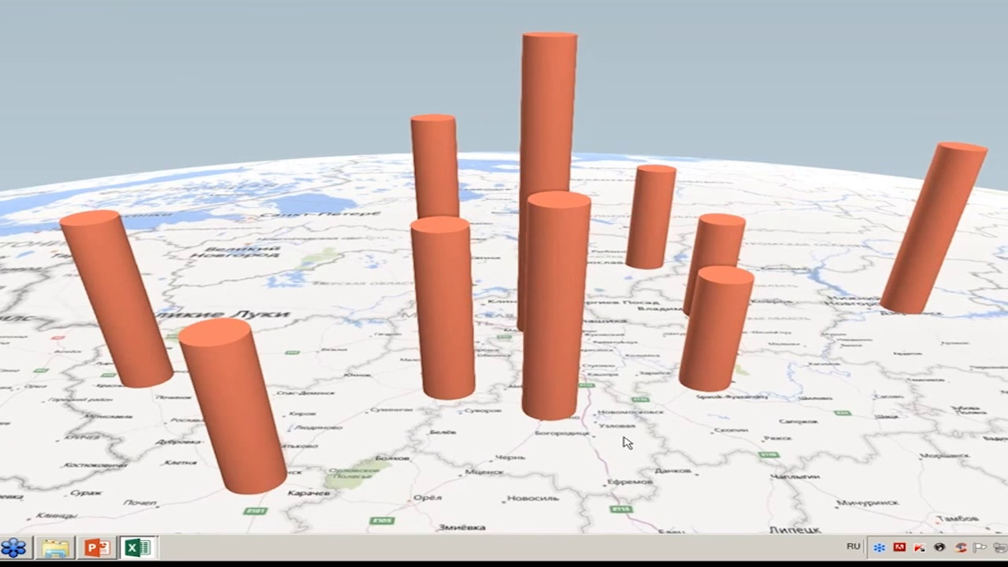
{"action": "key", "text": "Escape"}
Step: Add a fourth scene with Регионы shading and Част+Комп pie charts over the sales columns, then play it
{"action": "left_click", "coordinate": [6, 59]}
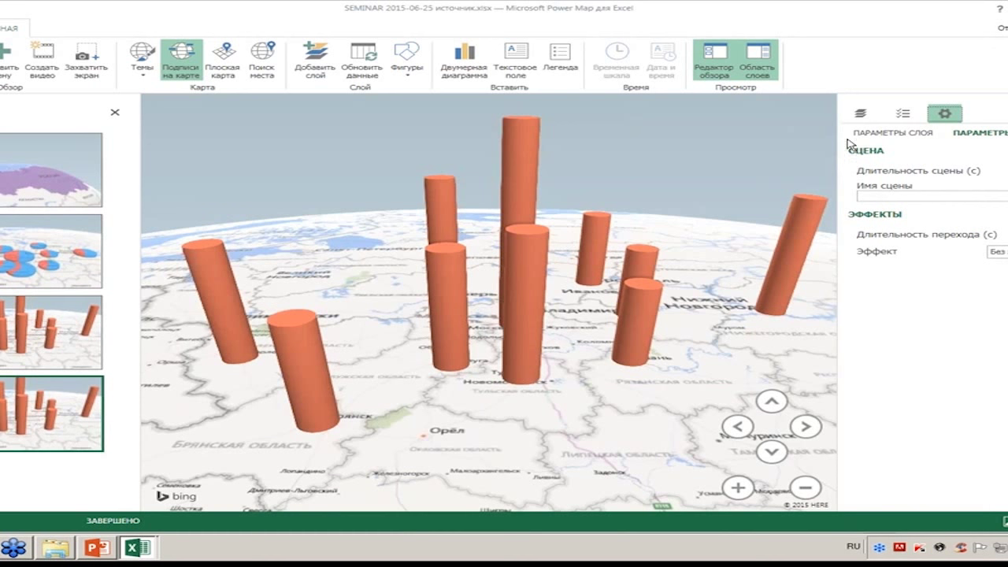
{"action": "left_click", "coordinate": [860, 115]}
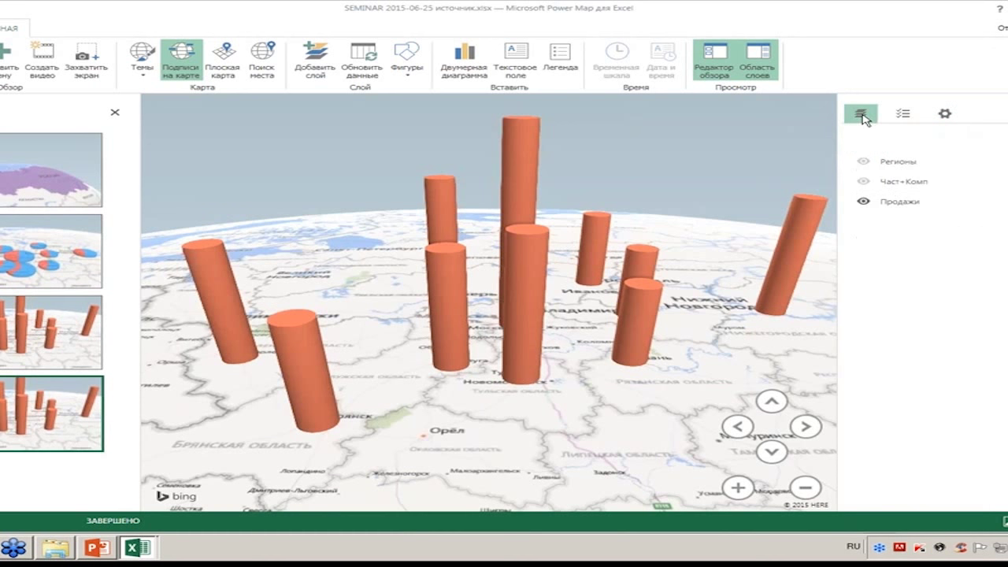
{"action": "left_click", "coordinate": [863, 181]}
{"action": "left_click", "coordinate": [862, 181]}
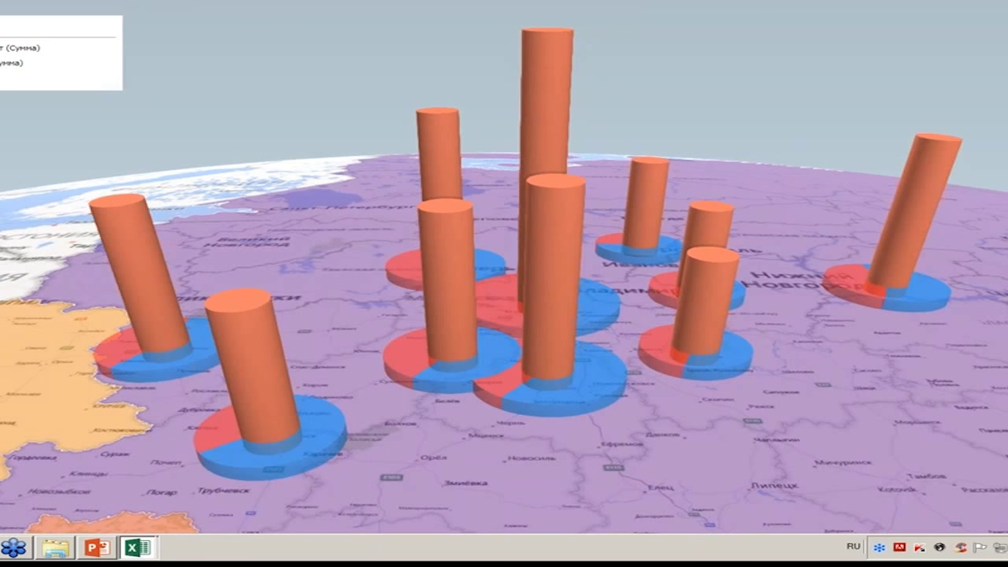
{"action": "key", "text": "Escape"}
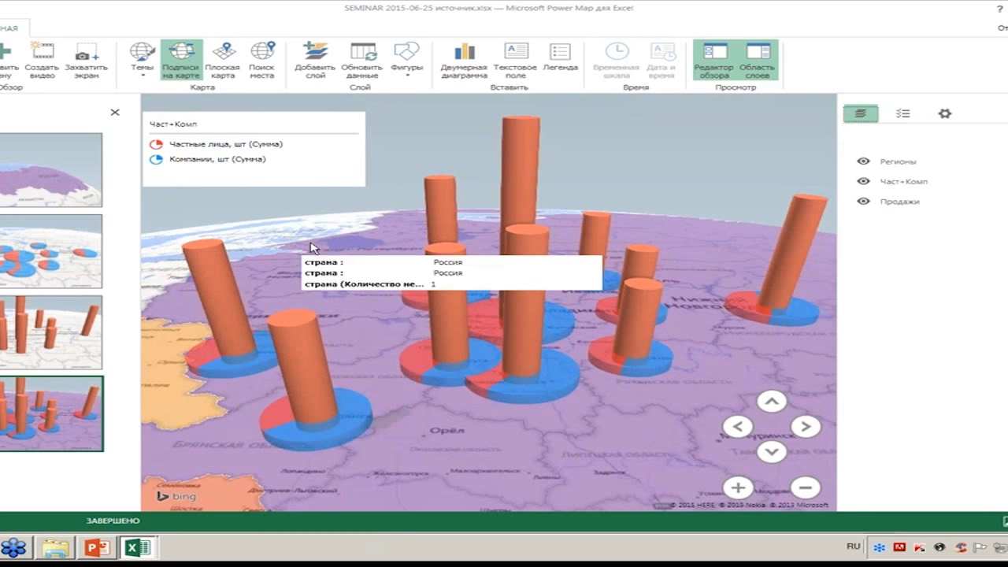
{"action": "mouse_move", "coordinate": [43, 70]}
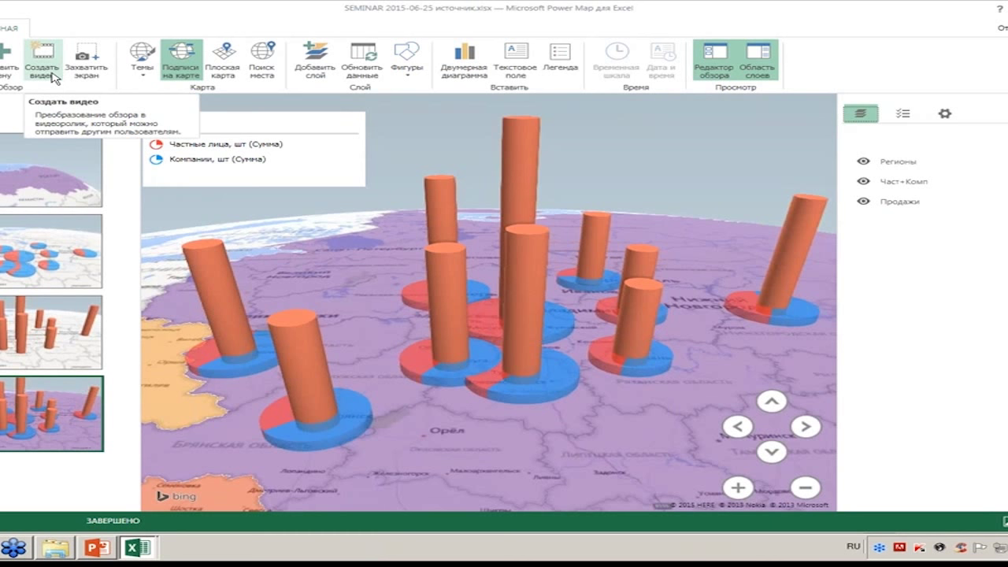
Step: Choose 360p quality for the tour video, leaving the soundtrack without audio
{"action": "left_click", "coordinate": [44, 68]}
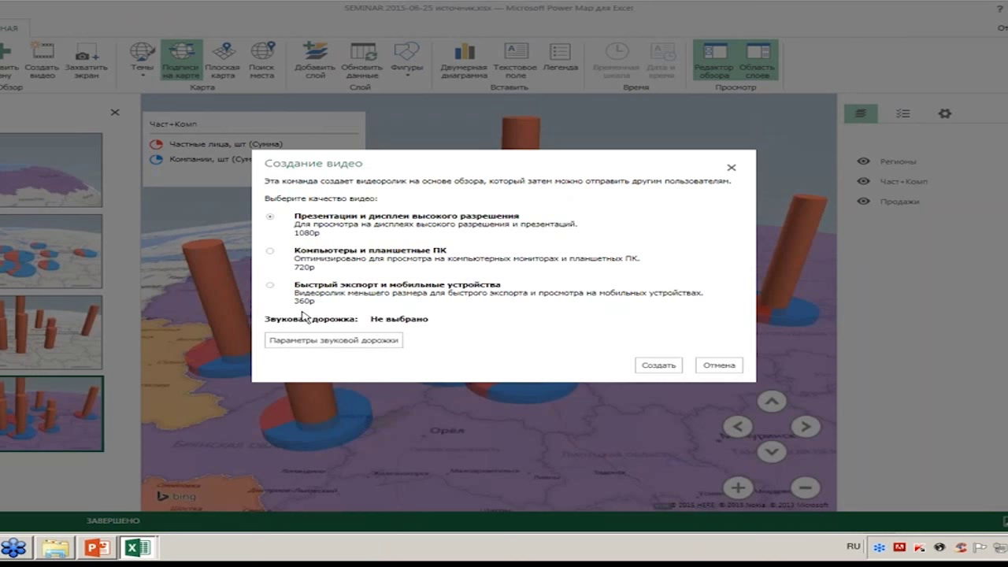
{"action": "left_click", "coordinate": [270, 285]}
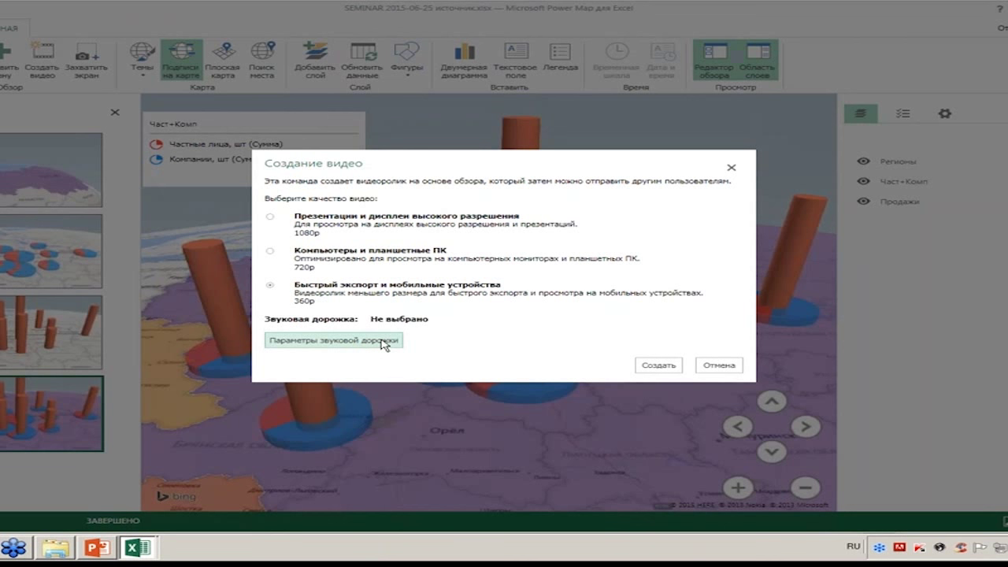
{"action": "left_click", "coordinate": [326, 348]}
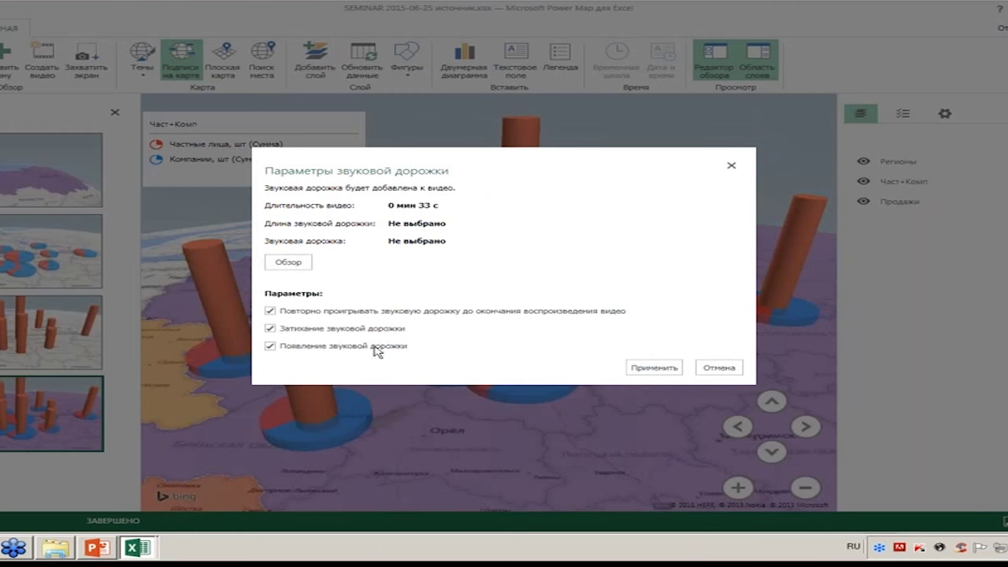
{"action": "left_click", "coordinate": [669, 370]}
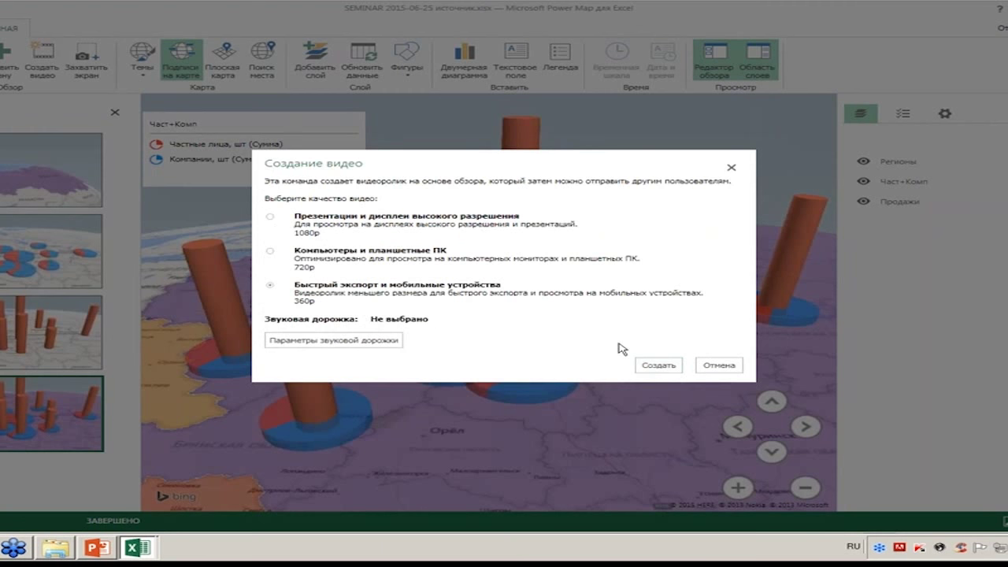
Step: Save the video as Обзор 1.mp4 in Desktop > Seminar 2015-06-25 to start rendering
{"action": "left_click", "coordinate": [658, 366]}
{"action": "left_click", "coordinate": [2, 102]}
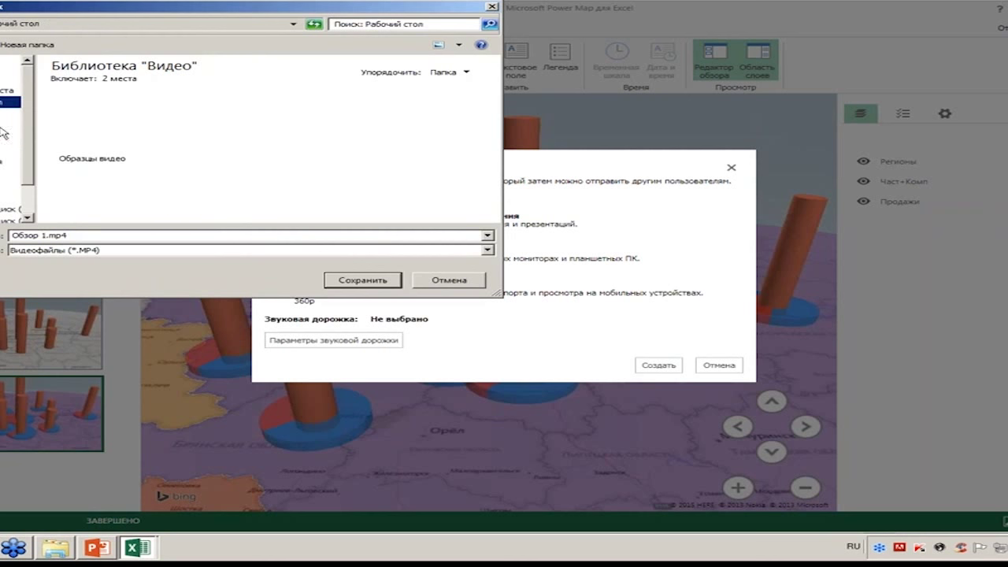
{"action": "double_click", "coordinate": [126, 131]}
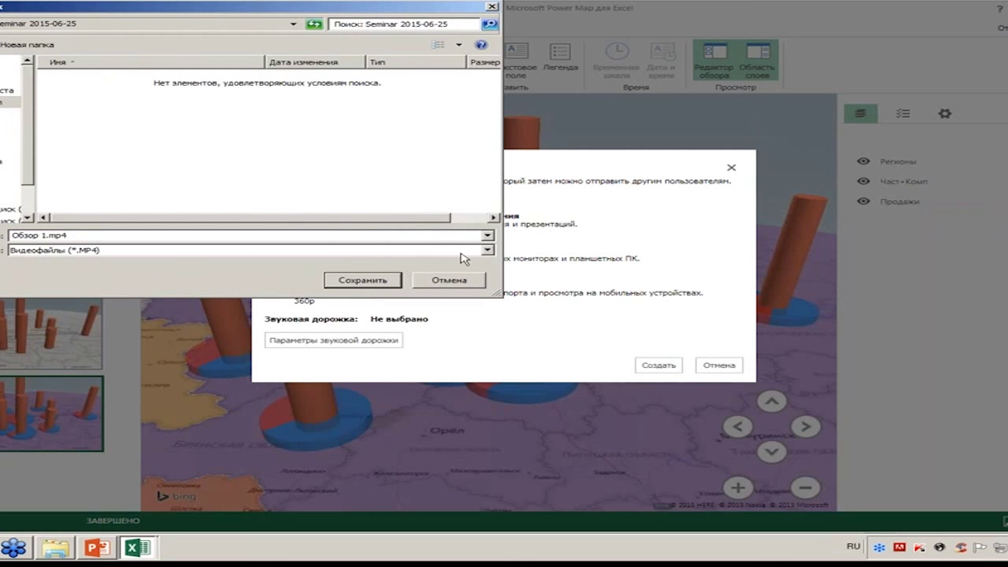
{"action": "left_click", "coordinate": [487, 250]}
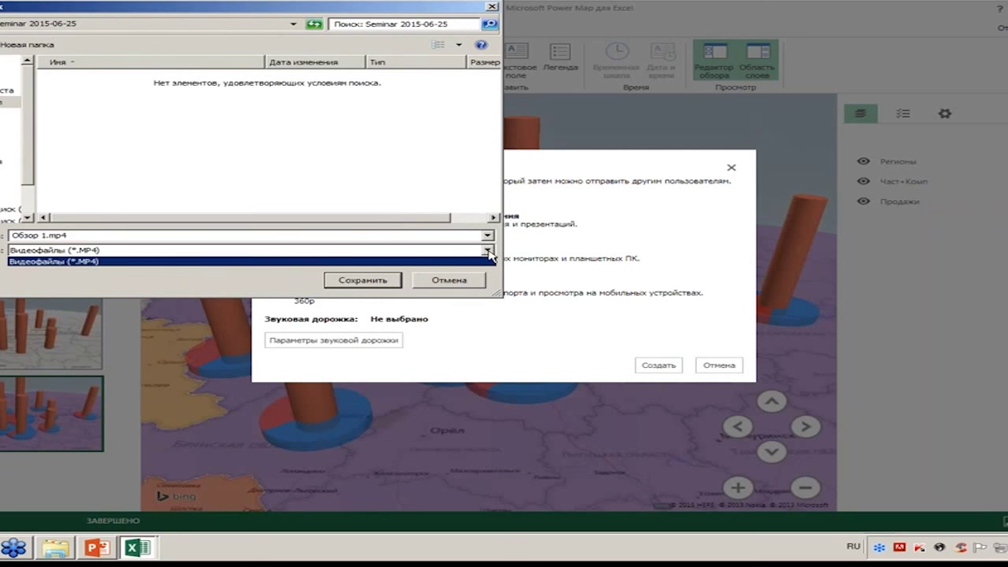
{"action": "left_click", "coordinate": [488, 250]}
{"action": "left_click", "coordinate": [381, 281]}
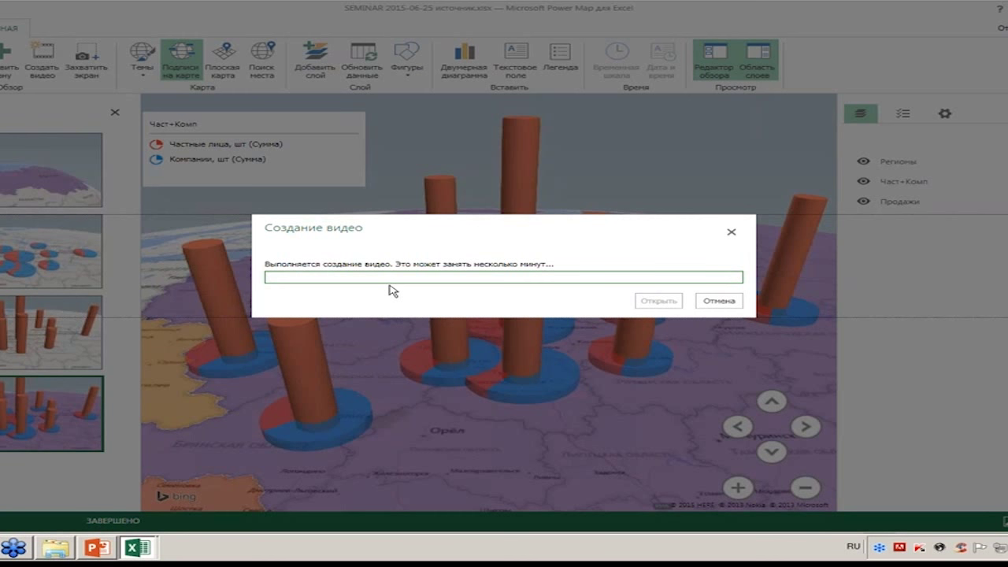
Step: Cancel the video rendering, then delete scenes 3 and 4
{"action": "left_click", "coordinate": [738, 303]}
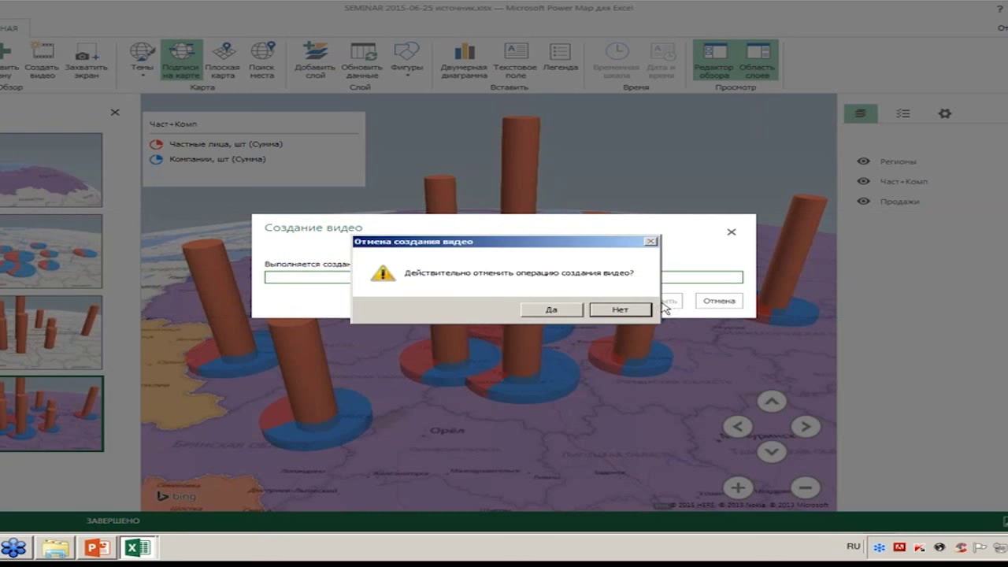
{"action": "left_click", "coordinate": [553, 310]}
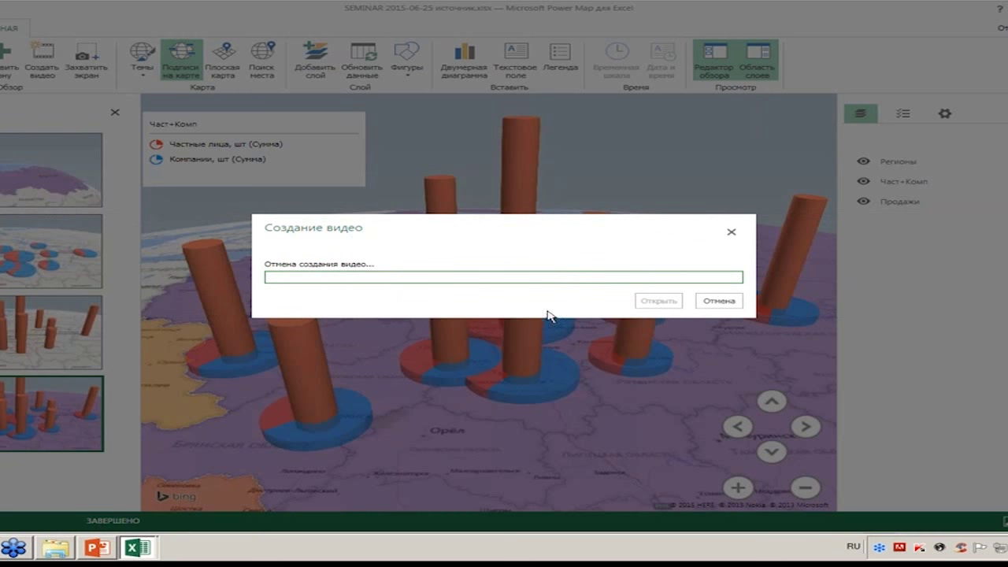
{"action": "left_click", "coordinate": [730, 232]}
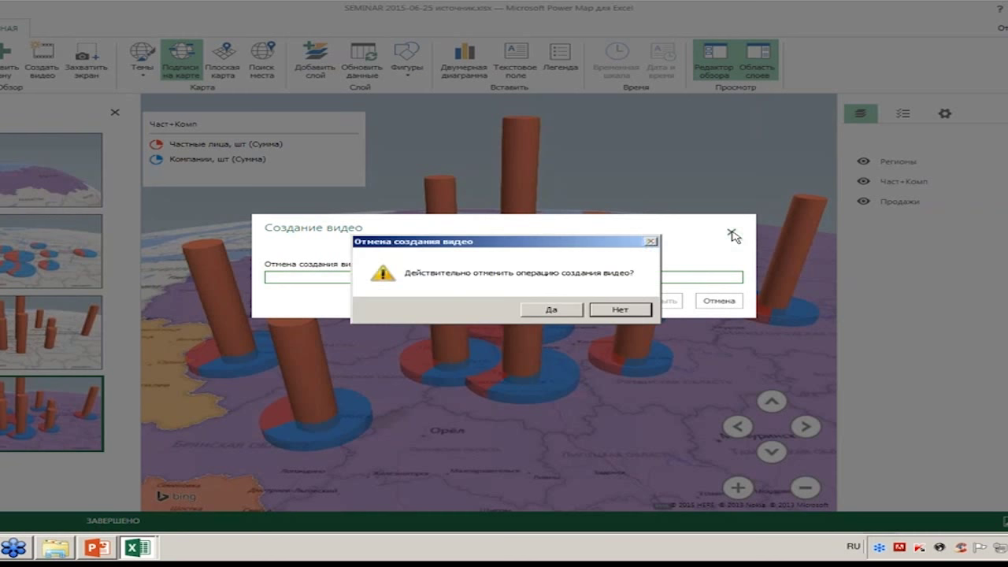
{"action": "left_click", "coordinate": [554, 310]}
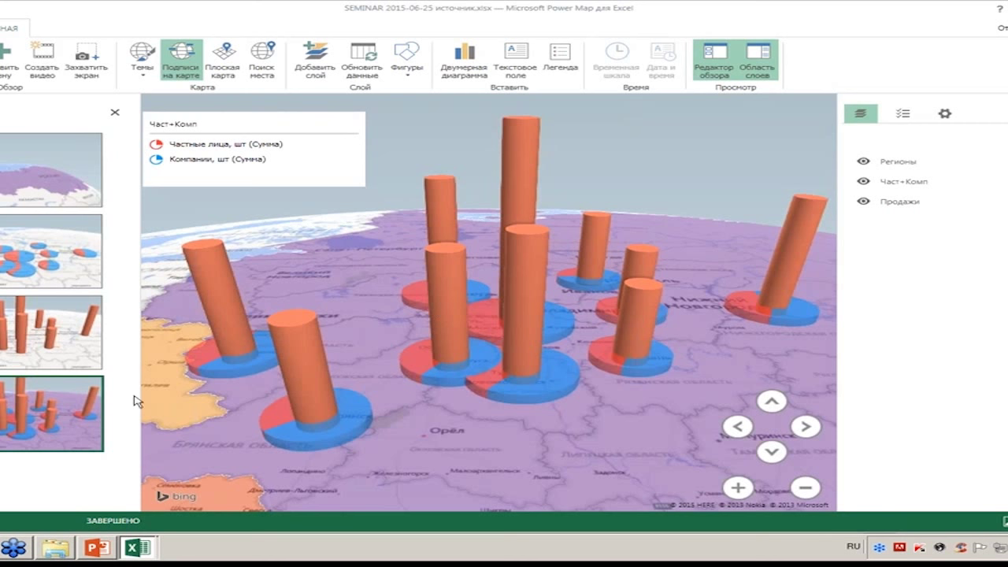
{"action": "left_click", "coordinate": [83, 360]}
{"action": "left_click", "coordinate": [84, 360]}
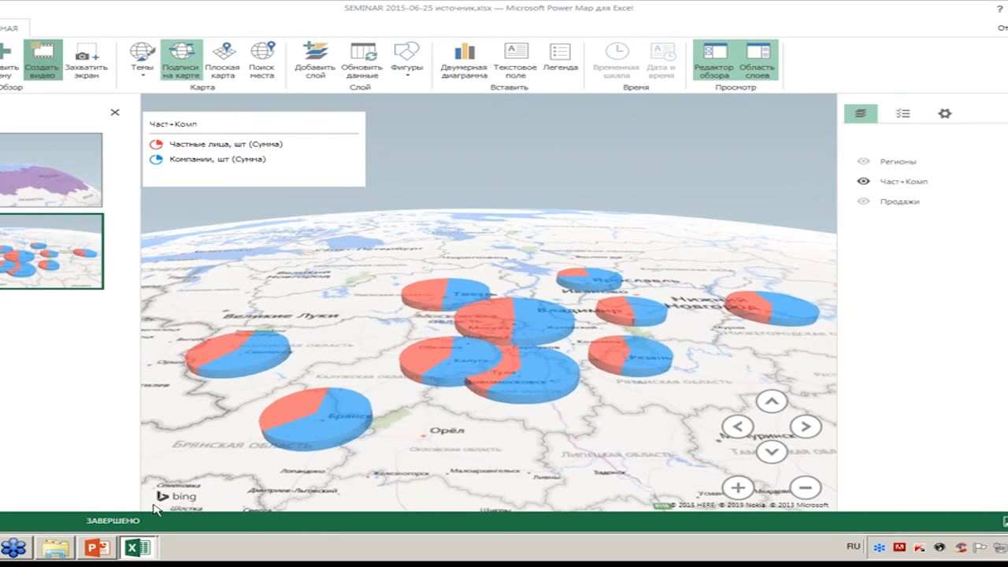
Step: Alt+Tab from Power Map to the Excel workbook on the Источник для РМ sheet
{"action": "left_click", "coordinate": [135, 548]}
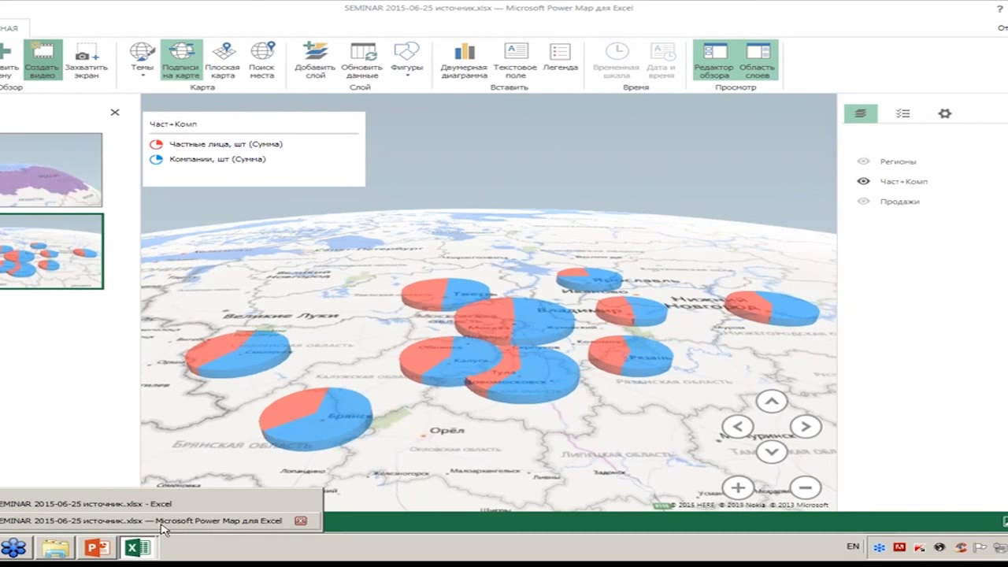
{"action": "left_click", "coordinate": [67, 331]}
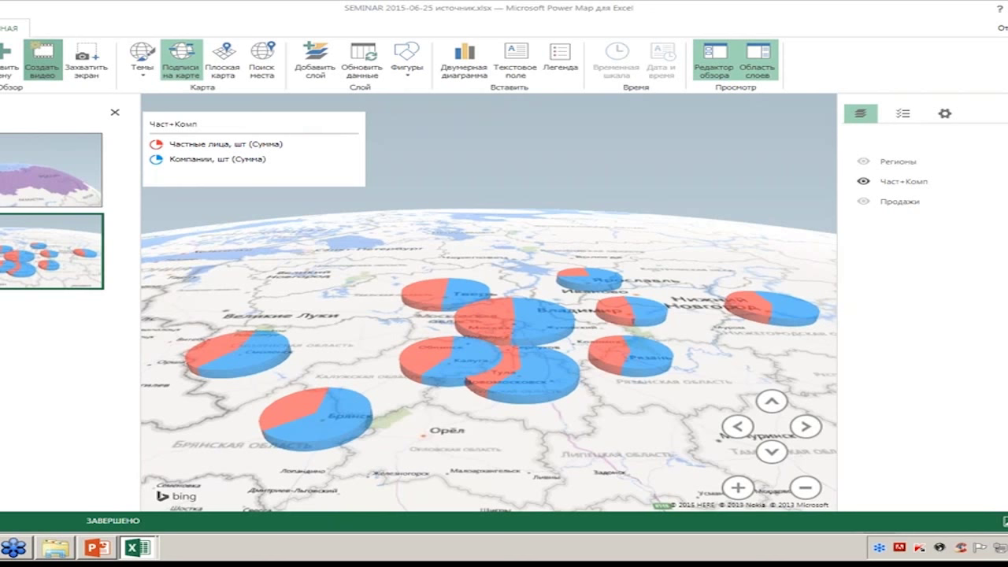
{"action": "key", "text": "alt+Tab"}
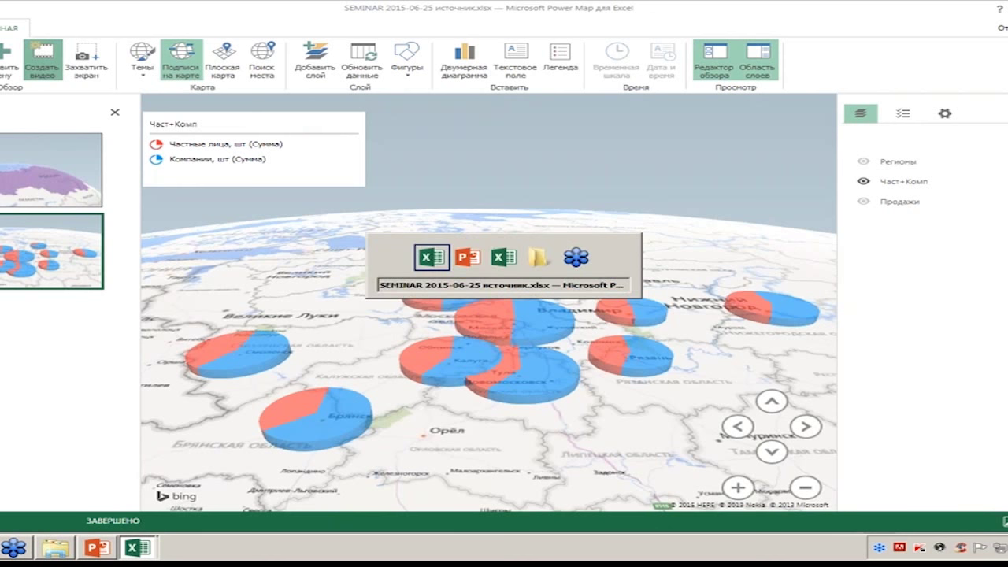
{"action": "key", "text": "alt+Tab"}
{"action": "key", "text": "alt+Tab"}
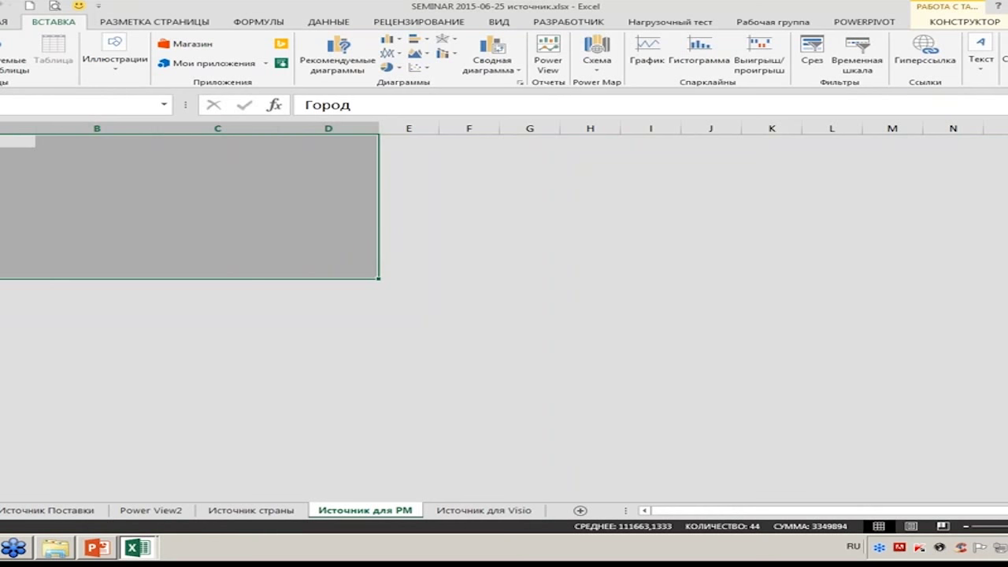
Step: Return from the Excel sheet to the Microsoft Power Map для Excel window
{"action": "left_click", "coordinate": [346, 234]}
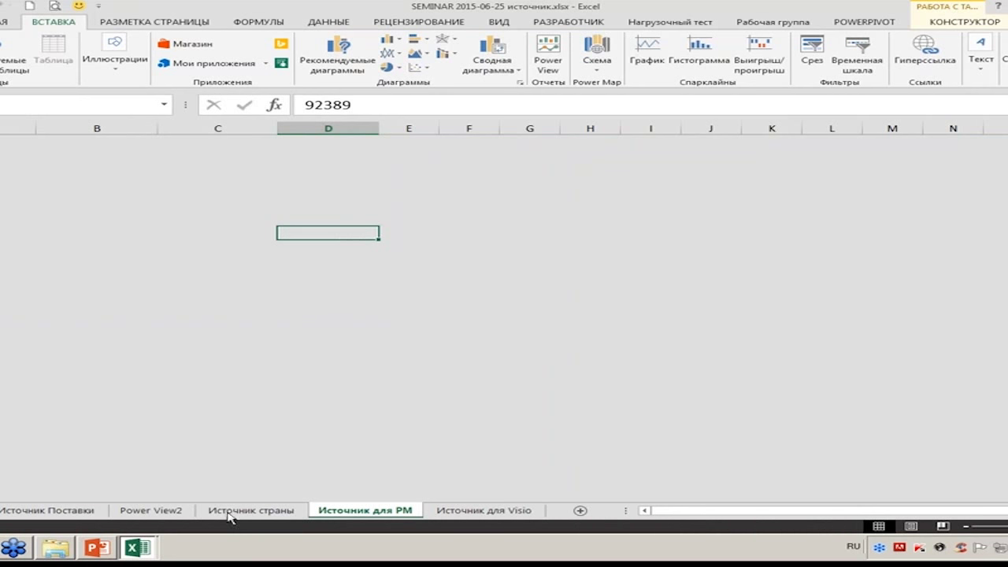
{"action": "left_click", "coordinate": [137, 547]}
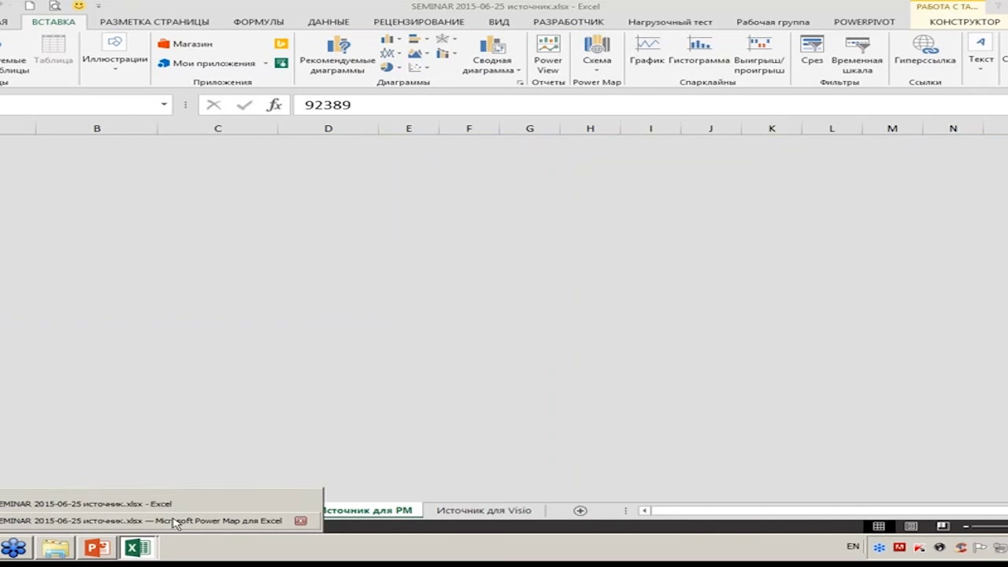
{"action": "left_click", "coordinate": [175, 520]}
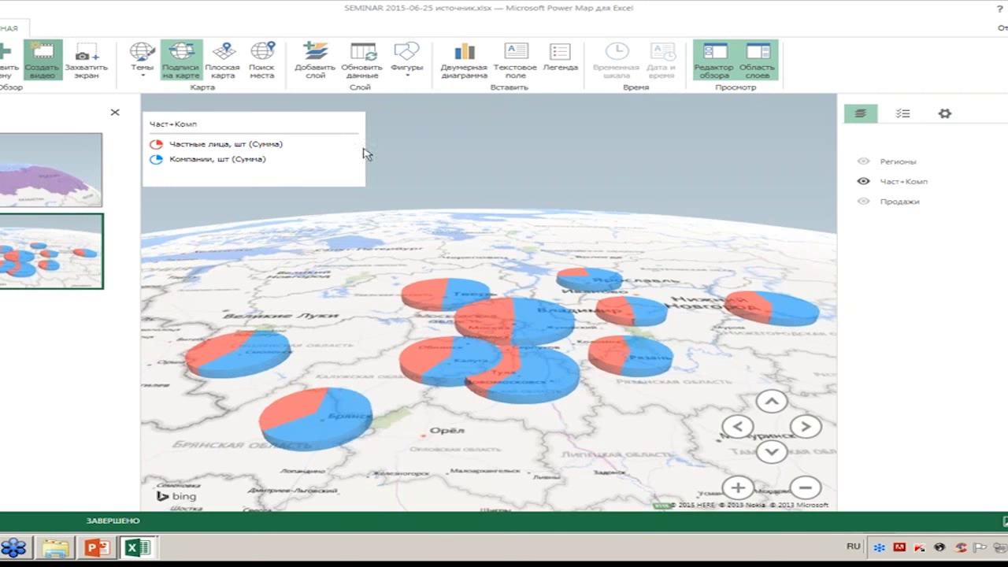
Step: End the Power Map task from Task Manager's Applications list
{"action": "right_click", "coordinate": [691, 549]}
{"action": "left_click", "coordinate": [733, 514]}
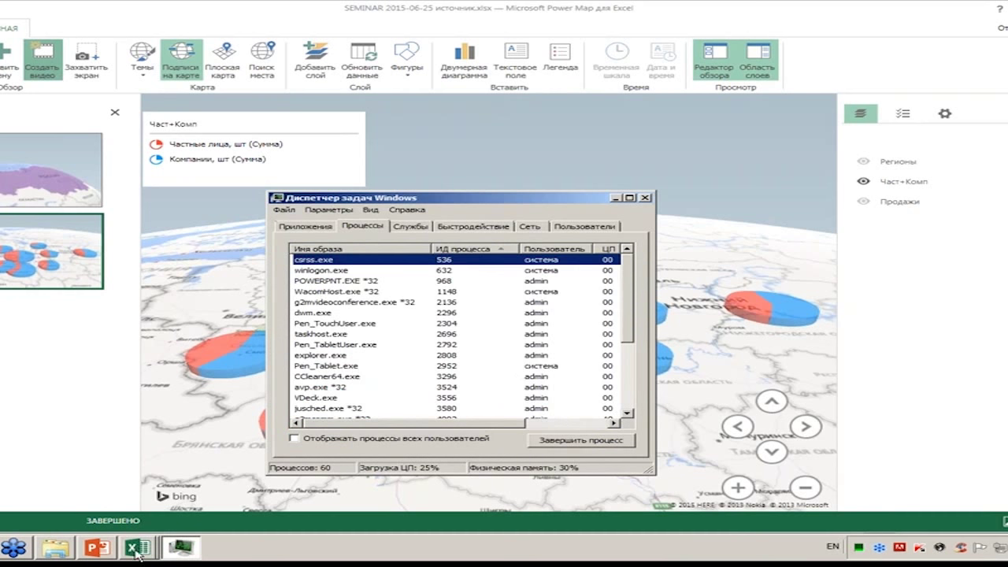
{"action": "left_click", "coordinate": [316, 223]}
{"action": "left_click", "coordinate": [447, 293]}
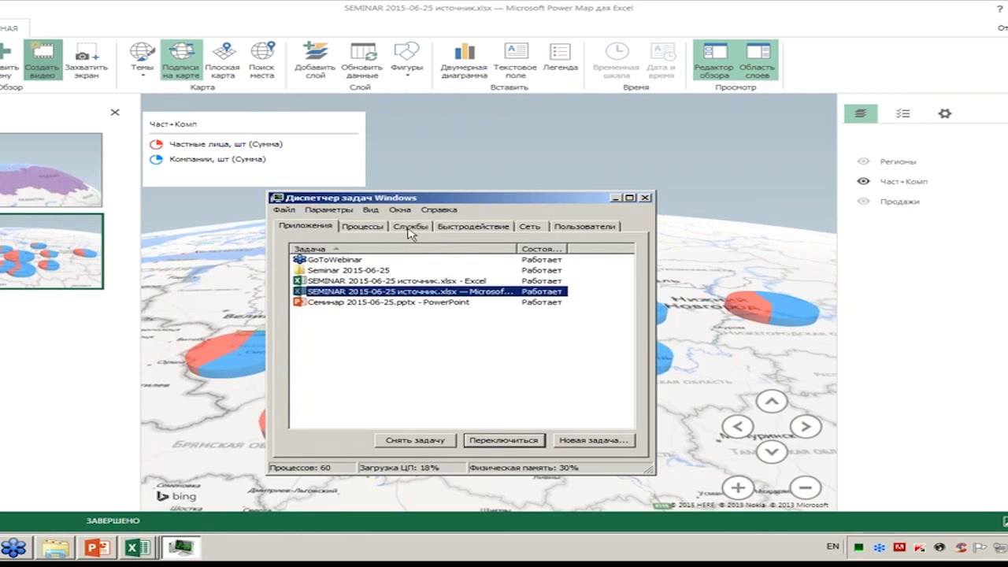
{"action": "left_click", "coordinate": [476, 440]}
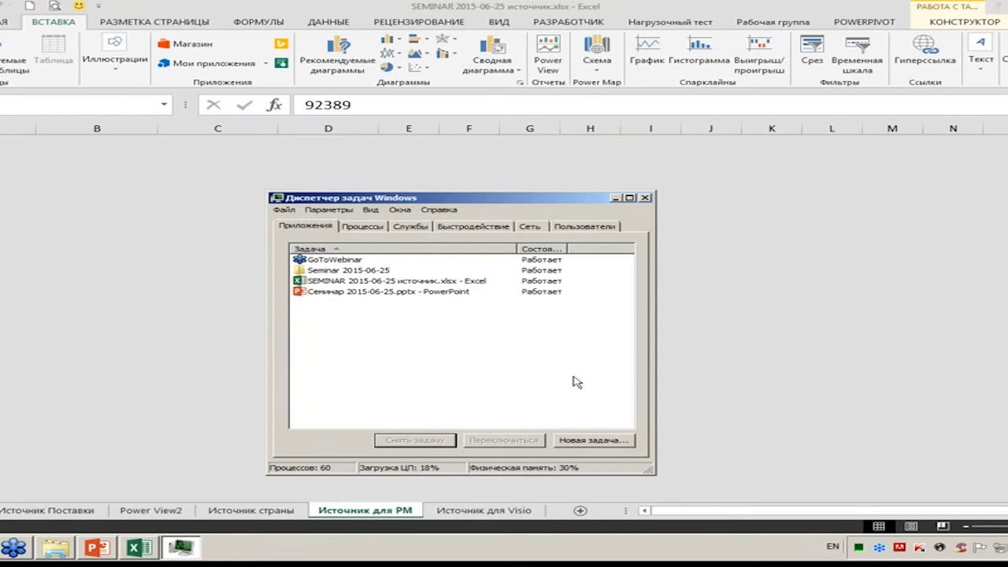
Step: Close Task Manager and insert a blank Лист3 after the Источник для Visio sheet
{"action": "left_click", "coordinate": [645, 198]}
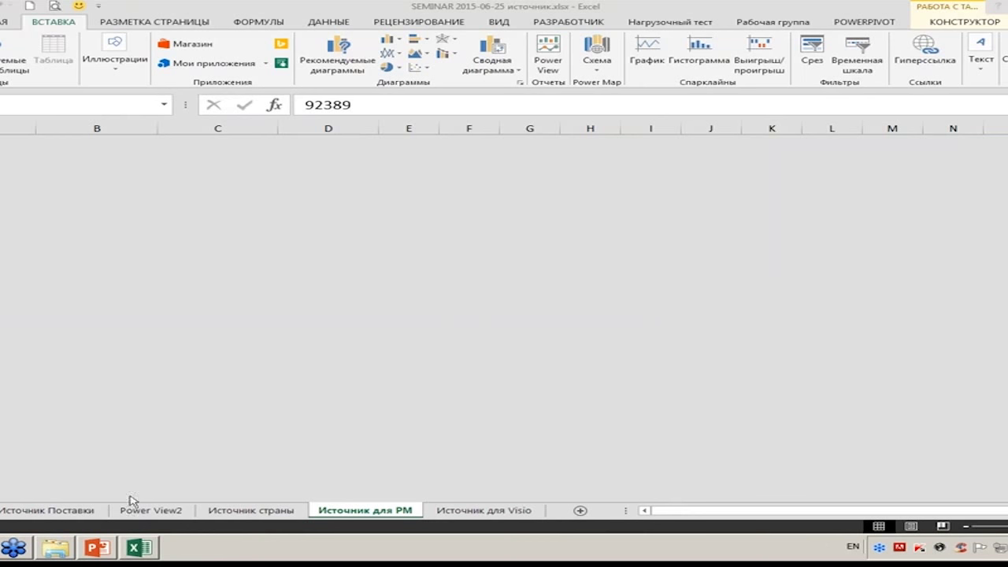
{"action": "left_click", "coordinate": [157, 510]}
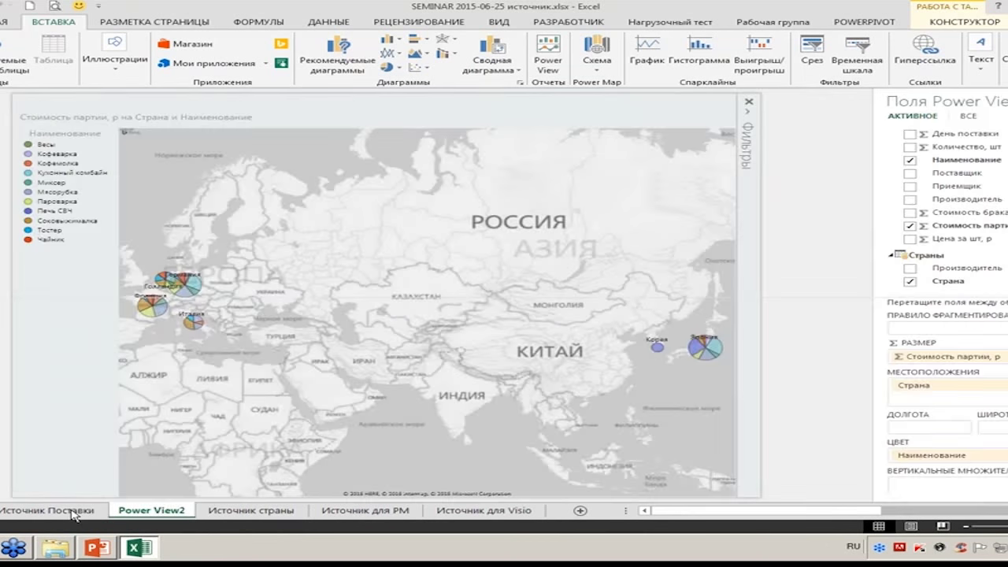
{"action": "left_click", "coordinate": [72, 511]}
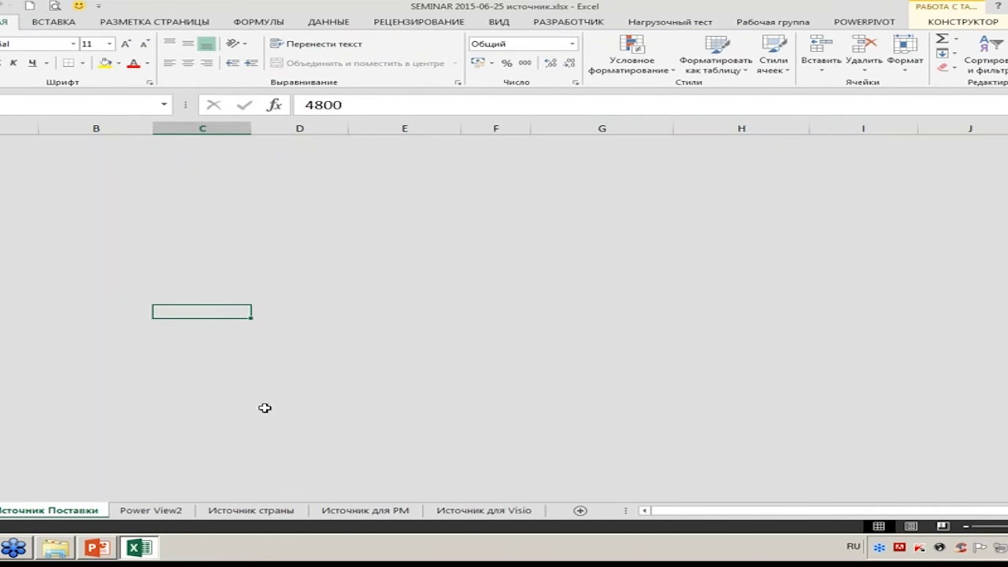
{"action": "left_click", "coordinate": [481, 511]}
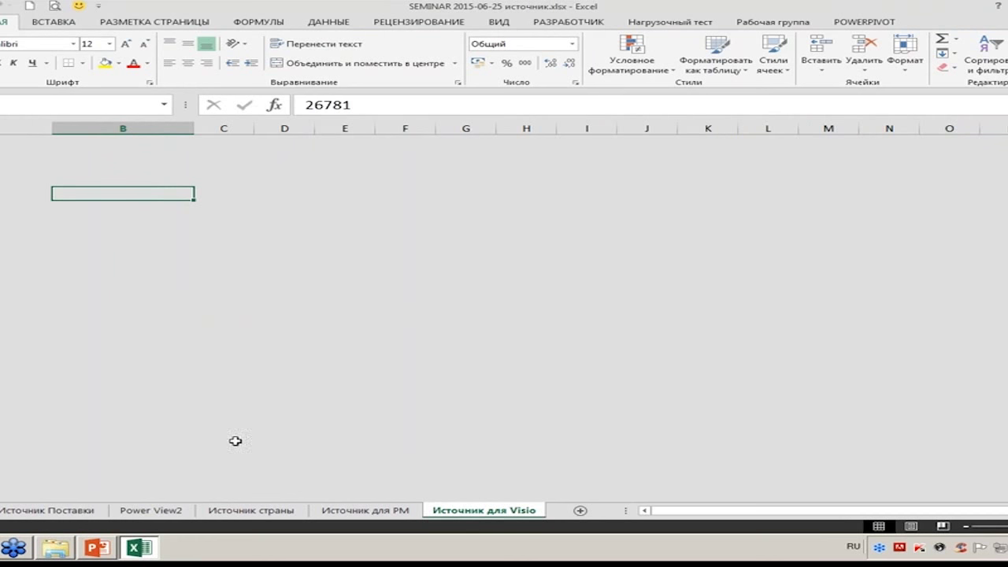
{"action": "left_click", "coordinate": [580, 510]}
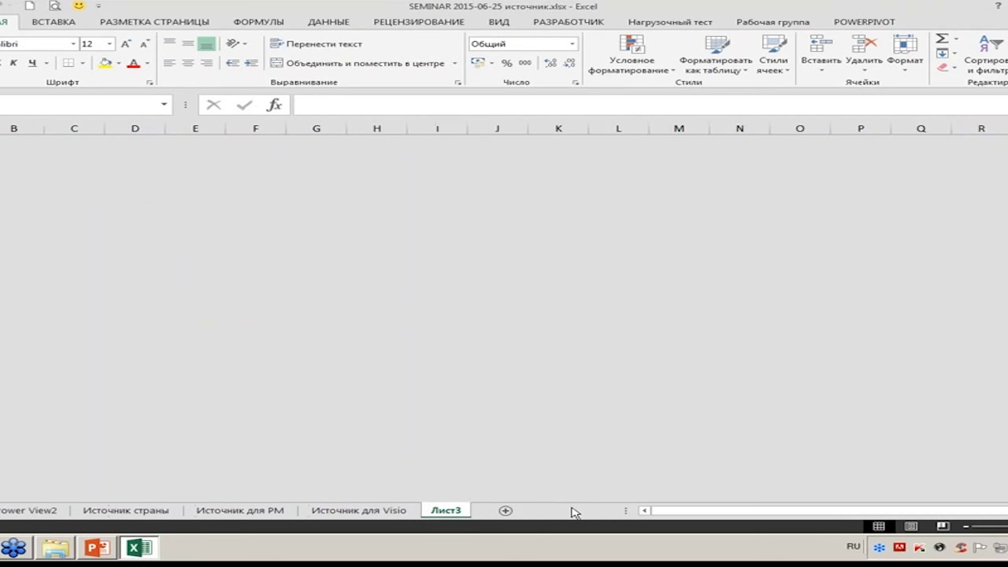
Step: Delete the empty Лист3 sheet
{"action": "right_click", "coordinate": [463, 513]}
{"action": "left_click", "coordinate": [495, 380]}
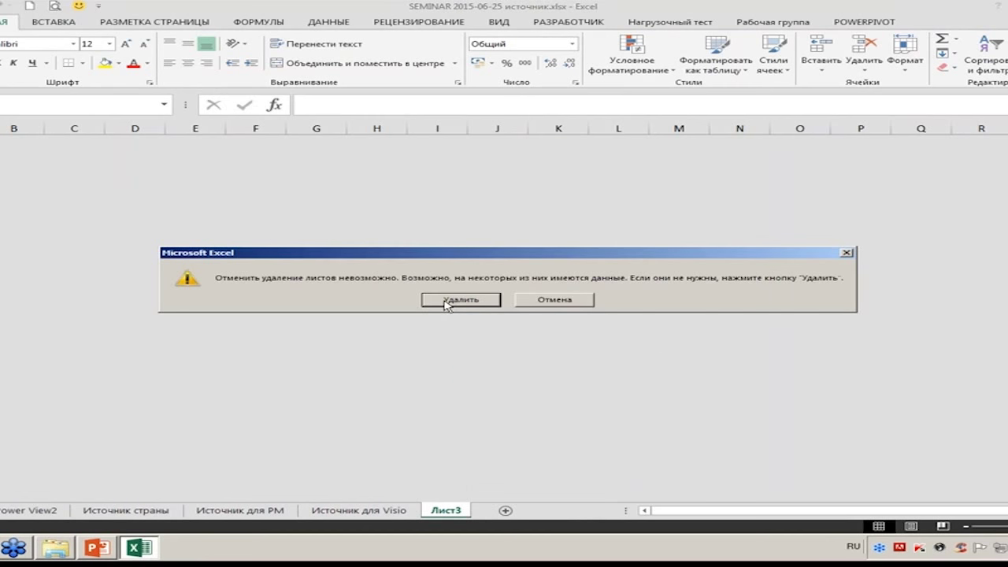
{"action": "left_click", "coordinate": [467, 297]}
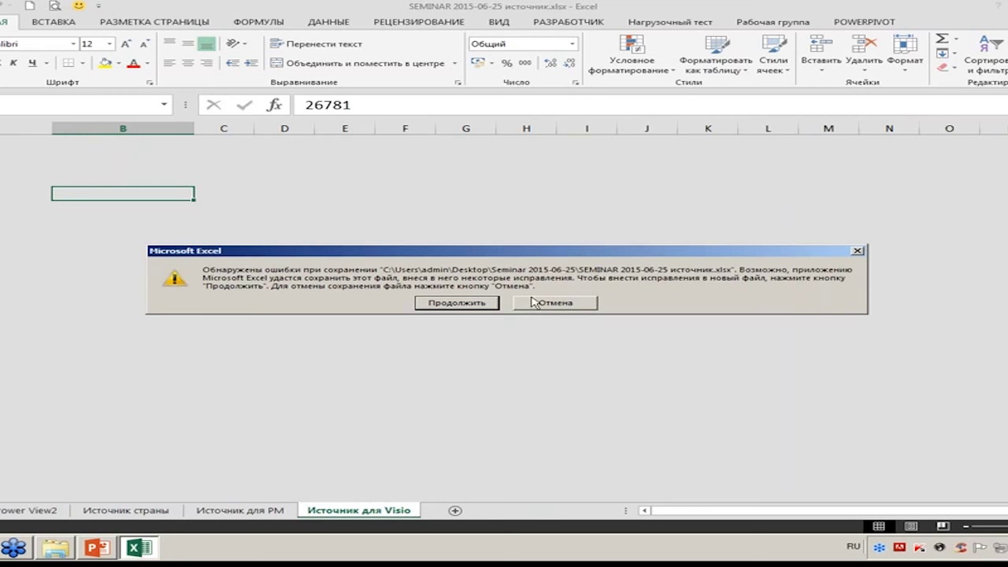
Step: Abandon saving the repaired workbook copy and return to the Источник для Visio sheet
{"action": "left_click", "coordinate": [482, 304]}
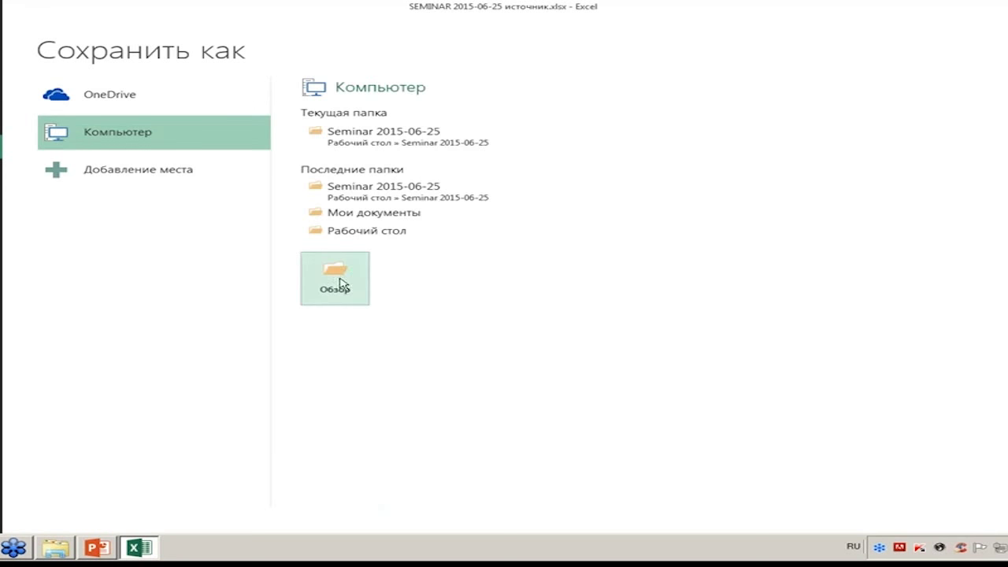
{"action": "left_click", "coordinate": [340, 283]}
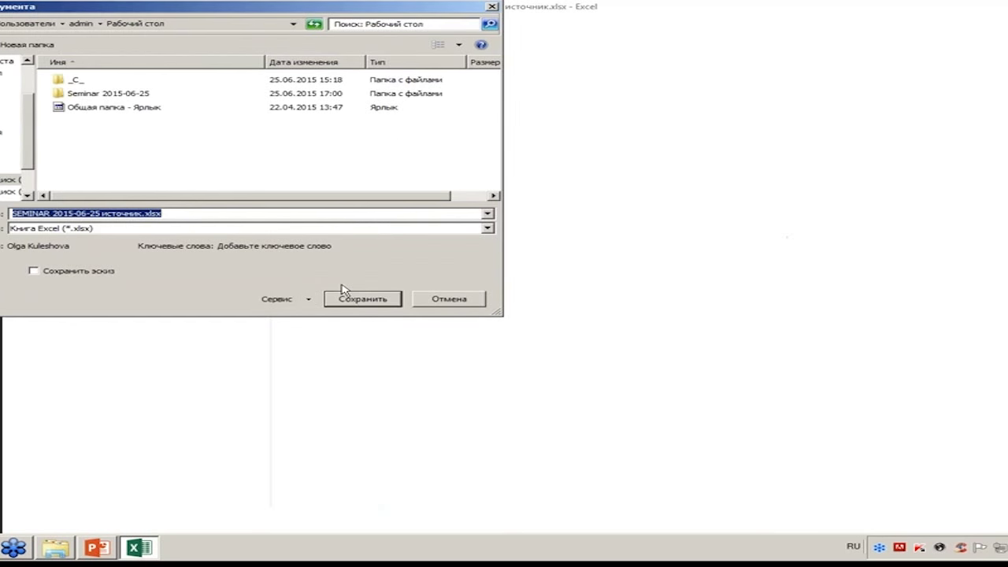
{"action": "left_click", "coordinate": [362, 306]}
{"action": "left_click", "coordinate": [442, 304]}
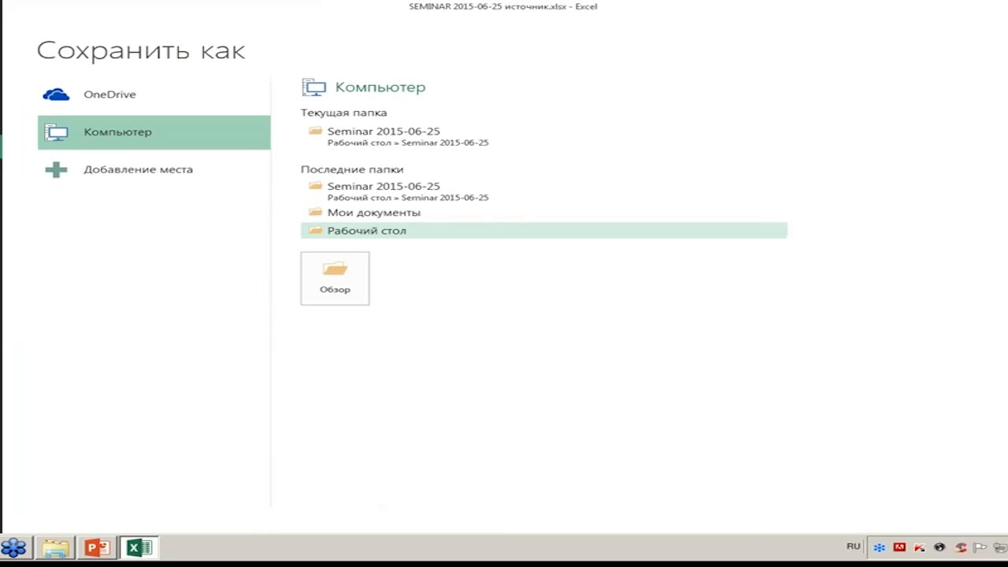
{"action": "key", "text": "Escape"}
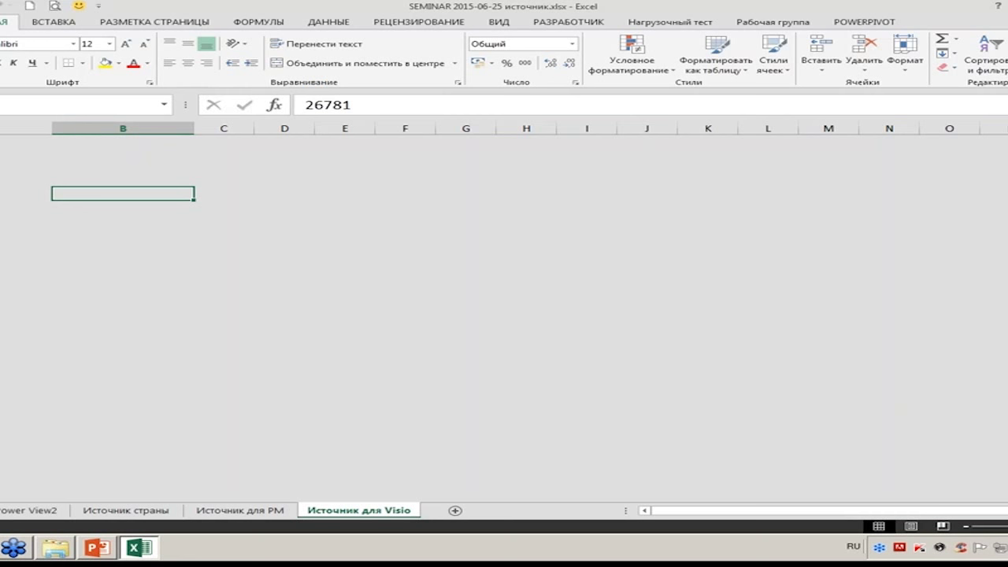
{"action": "mouse_move", "coordinate": [139, 547]}
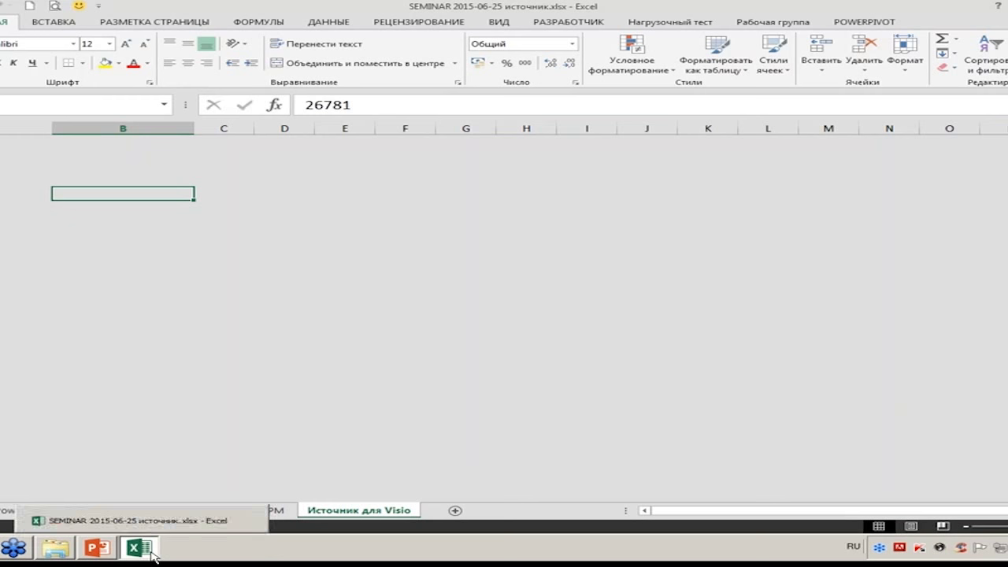
Step: Force-close the frozen SEMINAR Excel task in Task Manager without saving, declining the error report
{"action": "right_click", "coordinate": [152, 552]}
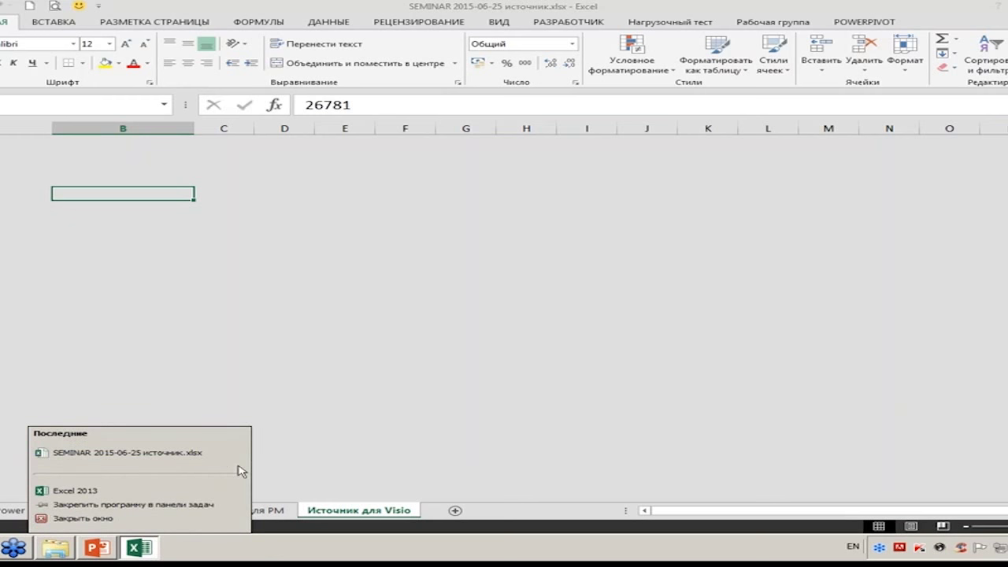
{"action": "right_click", "coordinate": [599, 551]}
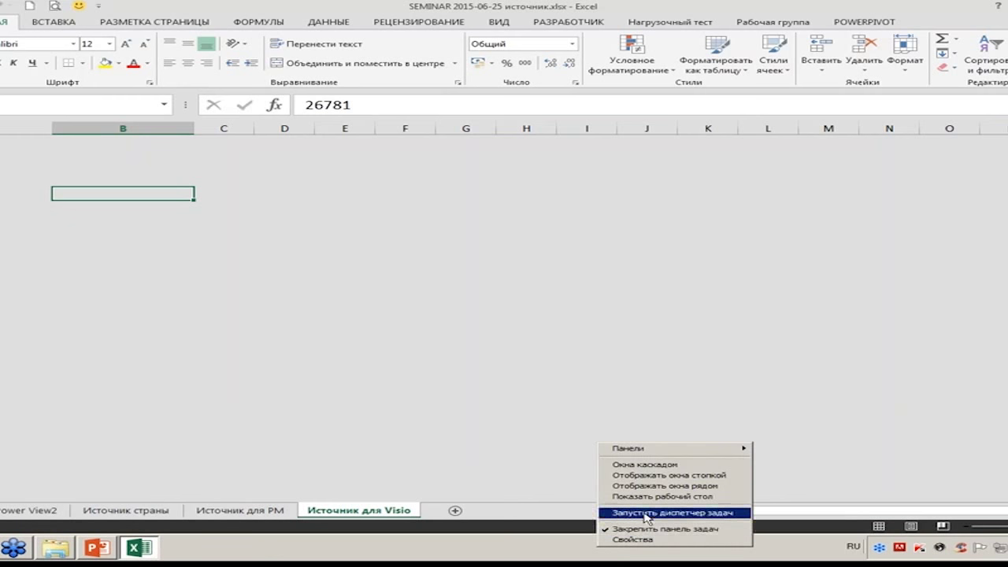
{"action": "left_click", "coordinate": [646, 512]}
{"action": "left_click", "coordinate": [367, 280]}
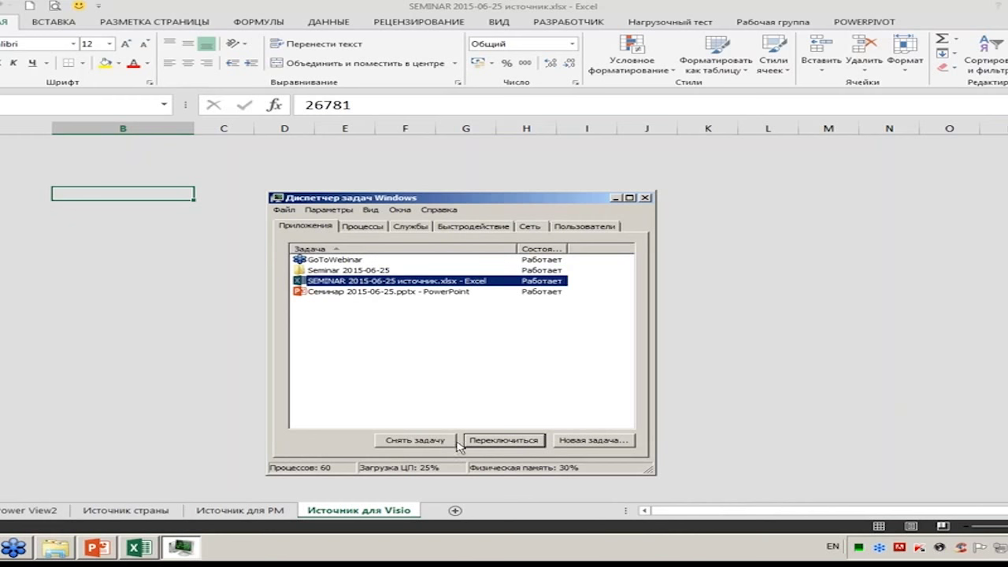
{"action": "left_click", "coordinate": [415, 440]}
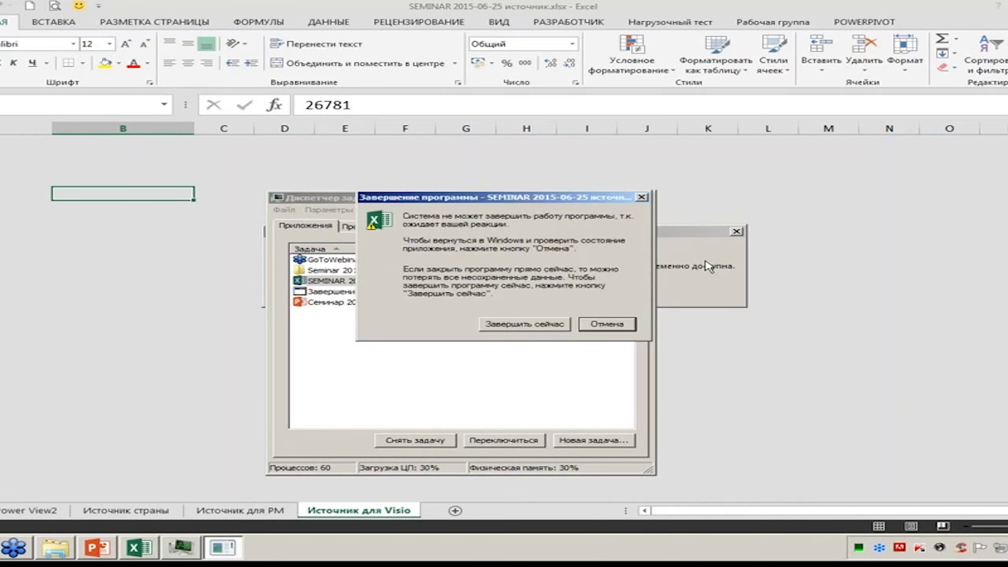
{"action": "left_click", "coordinate": [543, 329]}
{"action": "left_click", "coordinate": [490, 297]}
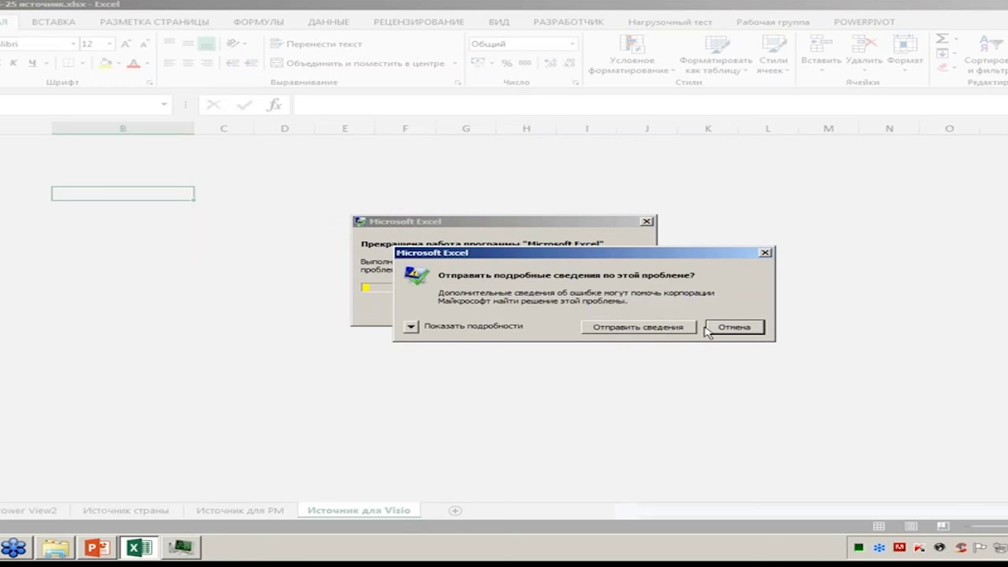
{"action": "left_click", "coordinate": [720, 326]}
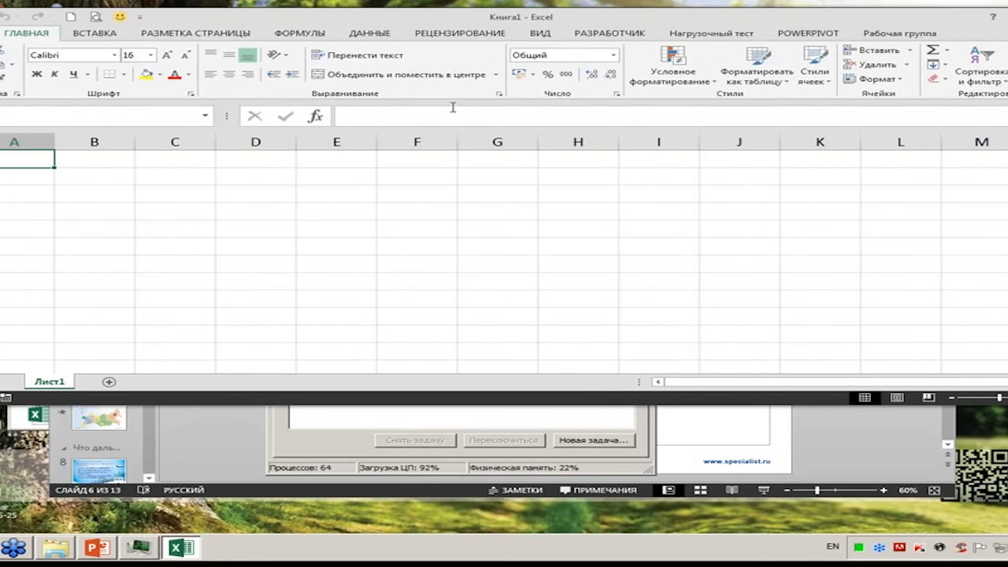
Step: Open SEMINAR 2015-06-25 источник.xlsx from the Seminar folder and maximize Excel
{"action": "left_click", "coordinate": [55, 549]}
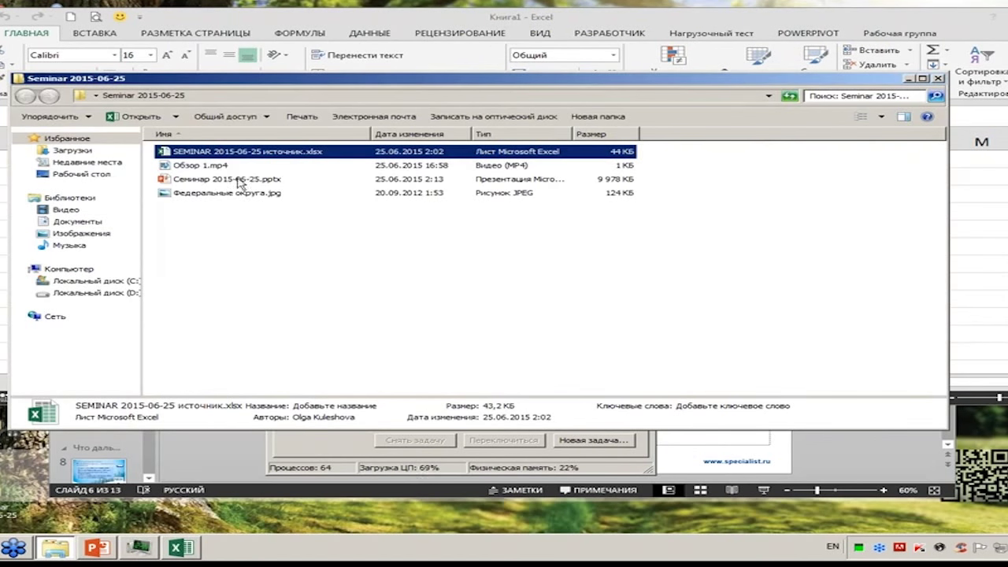
{"action": "double_click", "coordinate": [245, 154]}
{"action": "mouse_move", "coordinate": [55, 547]}
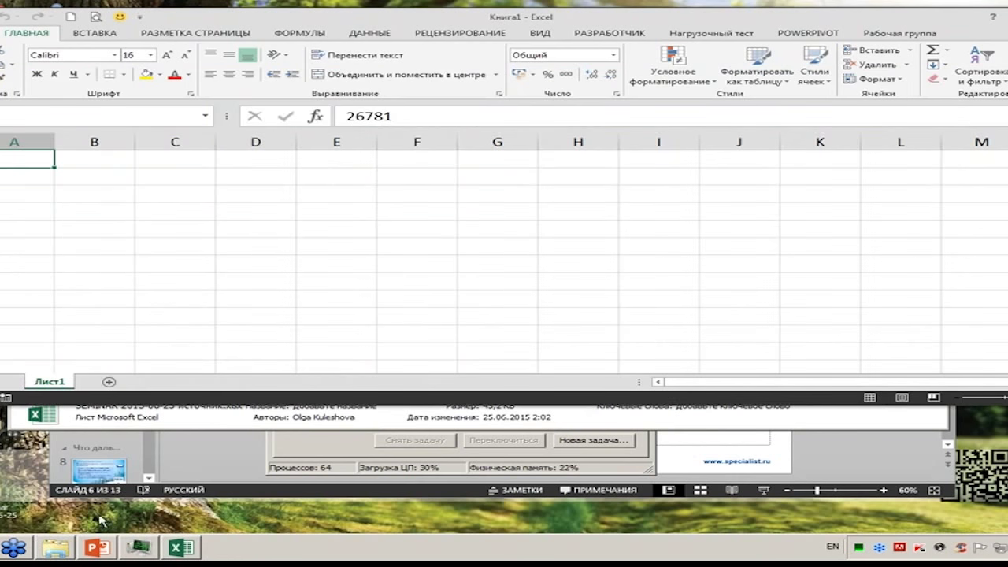
{"action": "double_click", "coordinate": [657, 18]}
Step: Close the Seminar 2015-06-25 folder window
{"action": "left_click", "coordinate": [61, 553]}
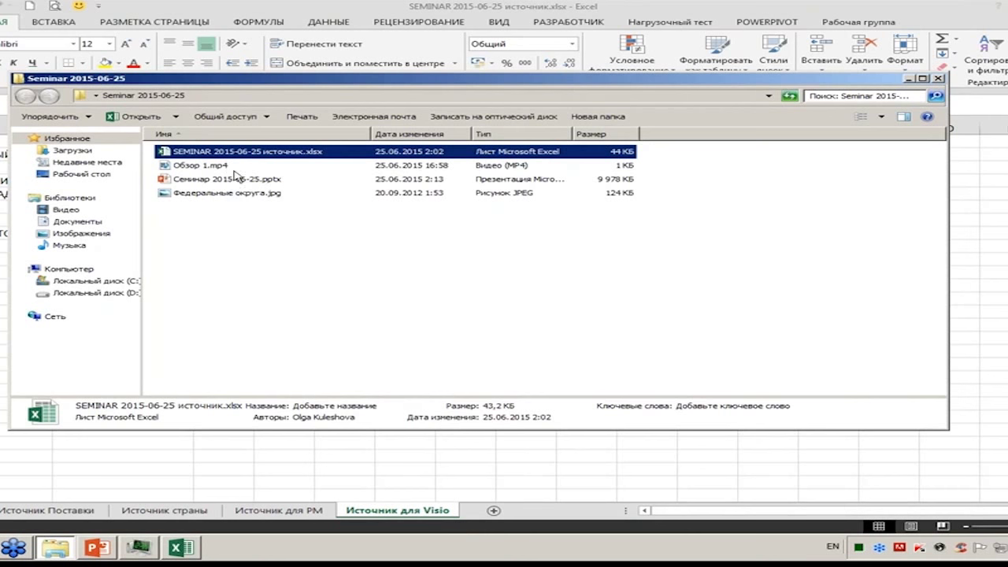
{"action": "left_click", "coordinate": [193, 165]}
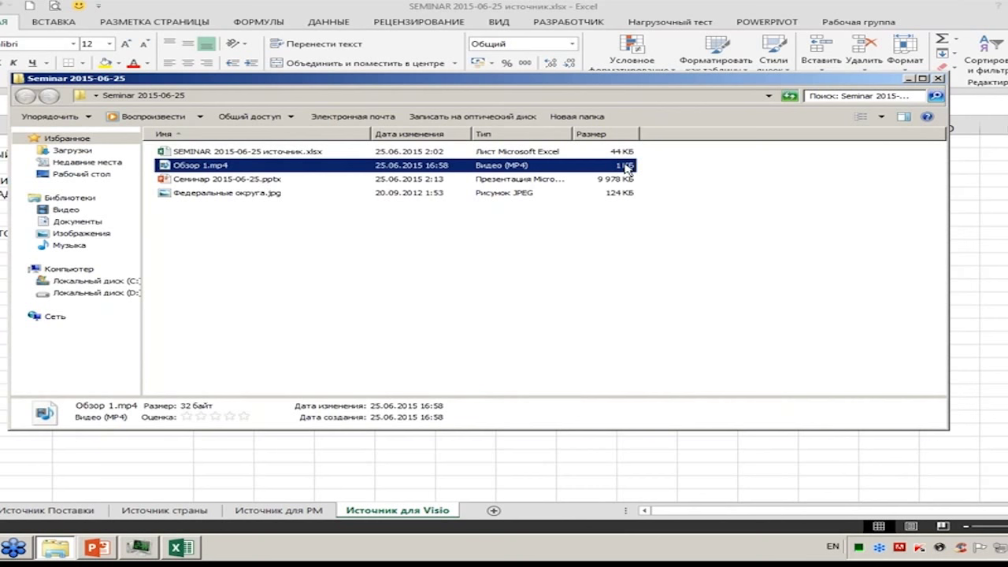
{"action": "key", "text": "alt+F4"}
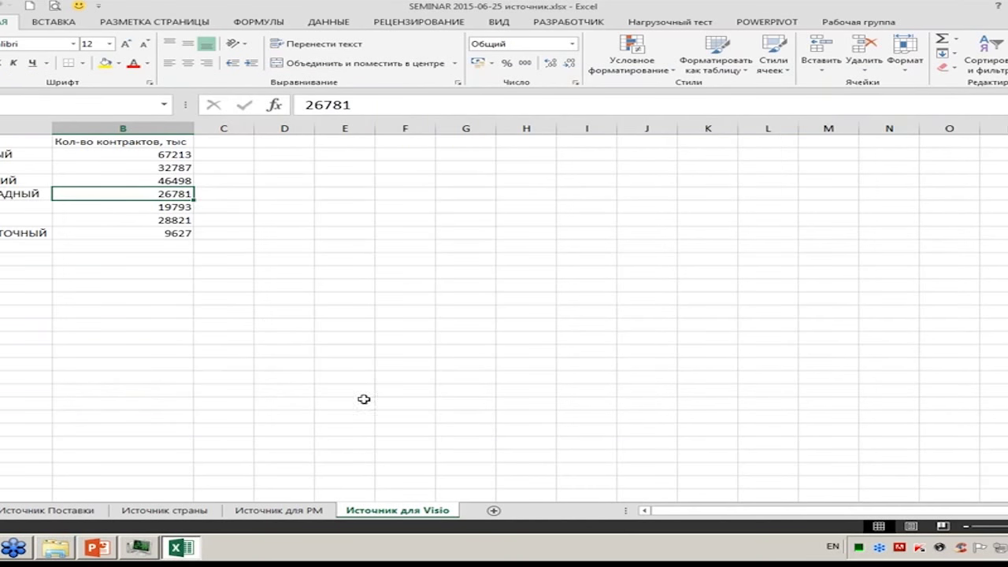
Step: Present slide 7 full screen to reveal the federal districts map, briefcases and legend
{"action": "left_click", "coordinate": [96, 555]}
{"action": "left_click", "coordinate": [85, 416]}
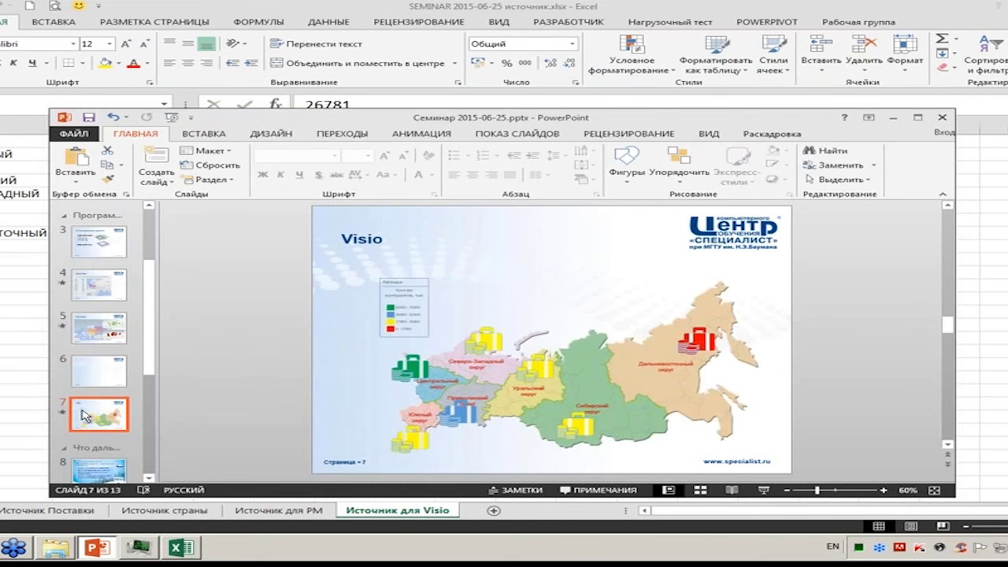
{"action": "key", "text": "shift+F5"}
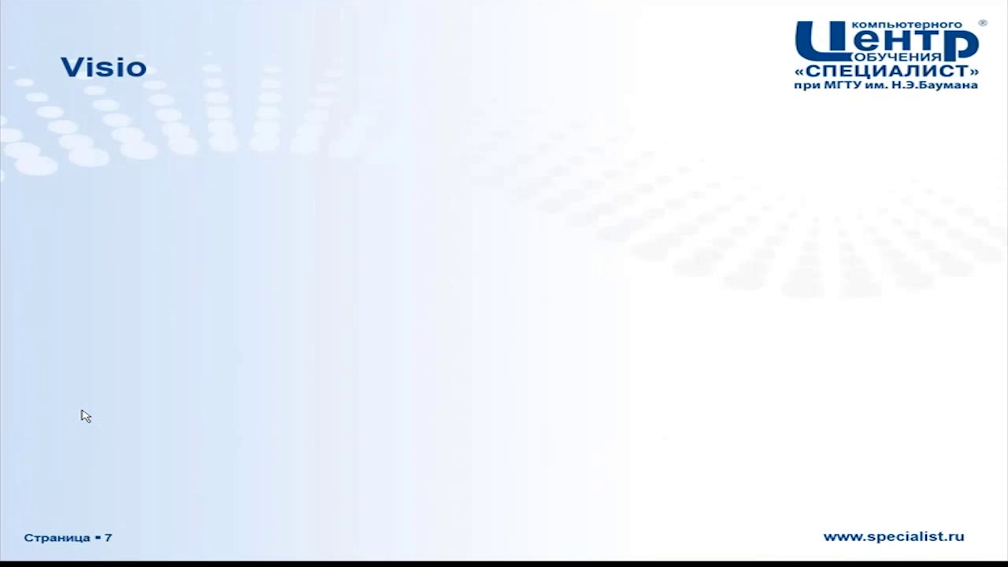
{"action": "left_click", "coordinate": [84, 415]}
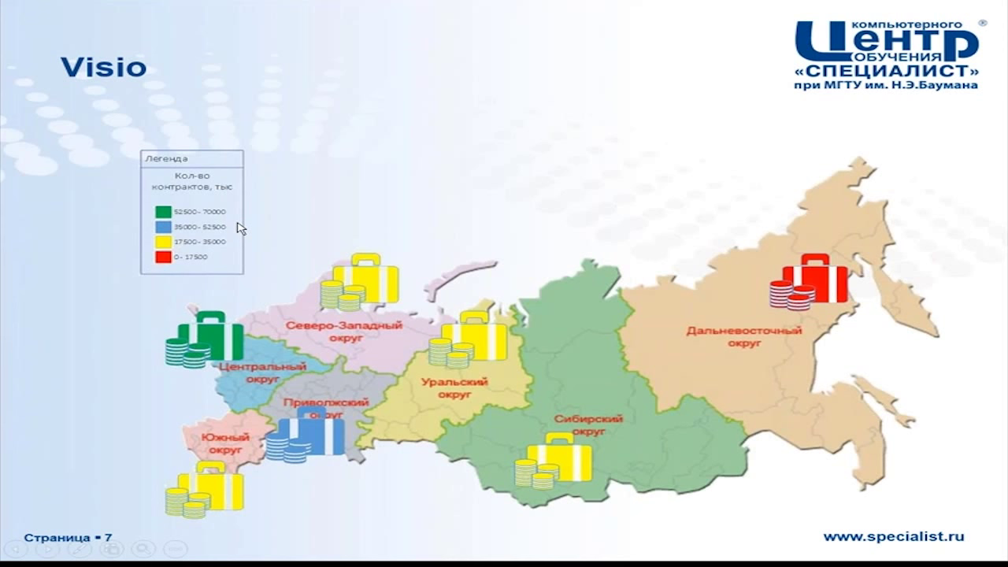
{"action": "key", "text": "alt+Tab"}
{"action": "key", "text": "alt+Tab"}
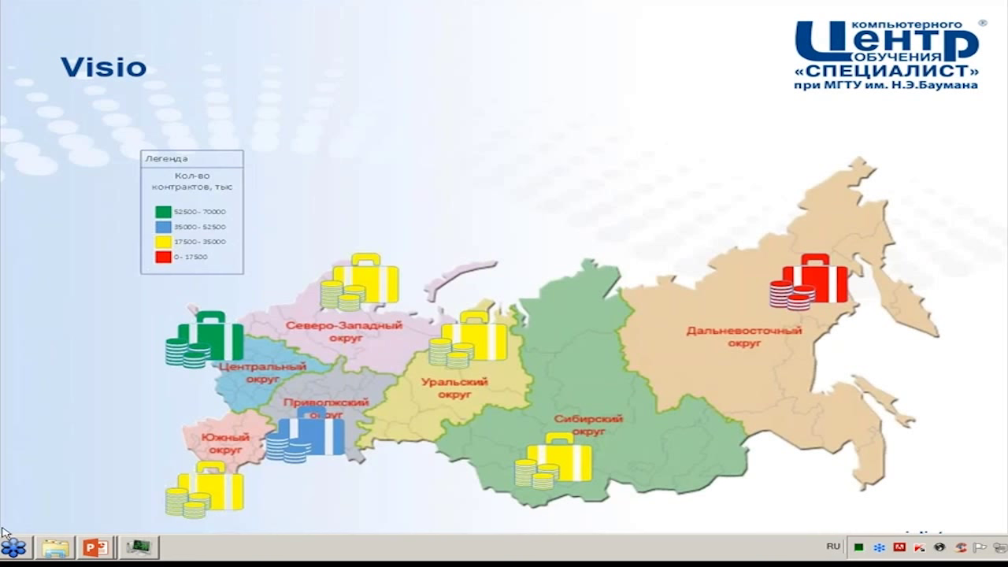
Step: Launch Visio and create a new drawing from the Простая схема template
{"action": "key", "text": "super"}
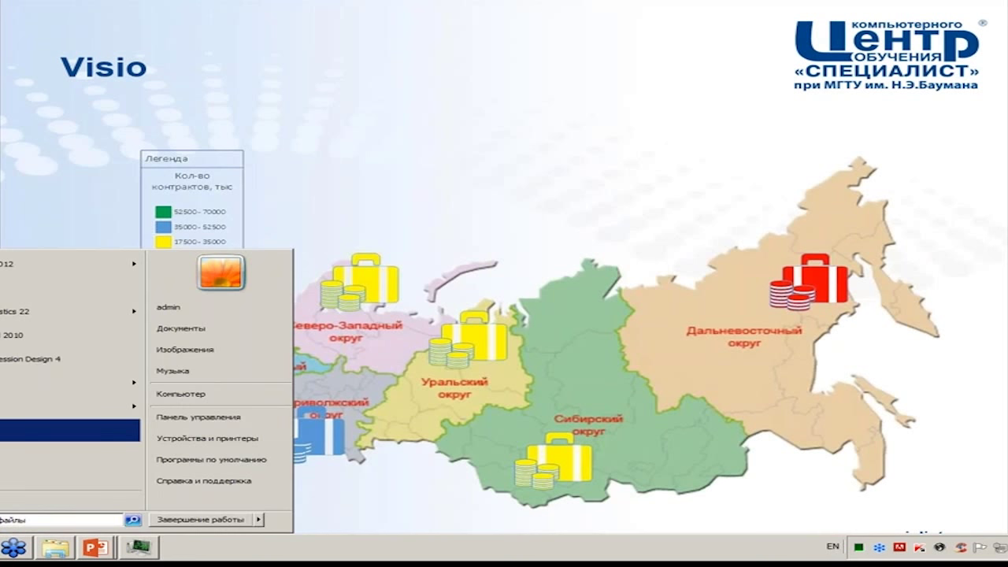
{"action": "left_click", "coordinate": [31, 429]}
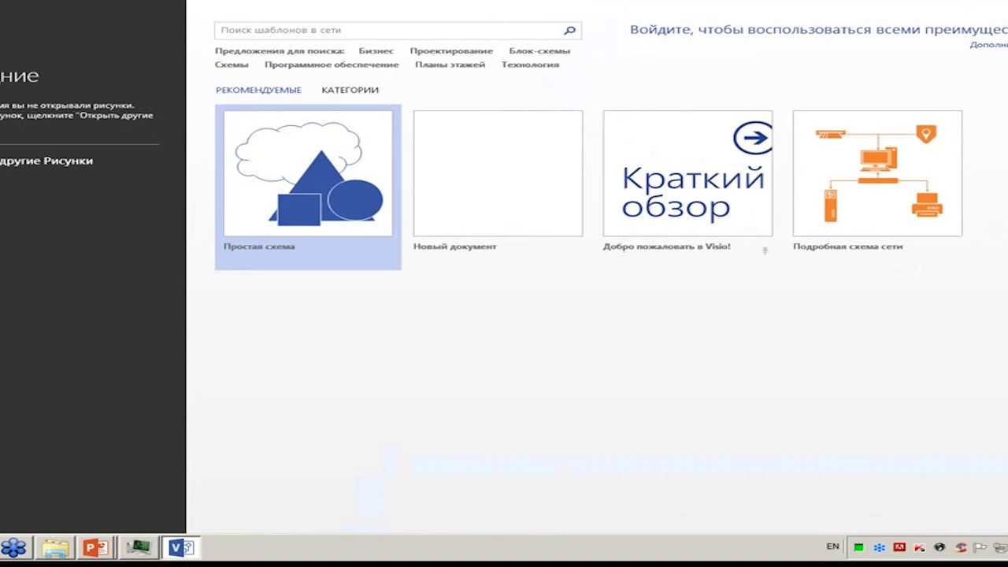
{"action": "double_click", "coordinate": [350, 224]}
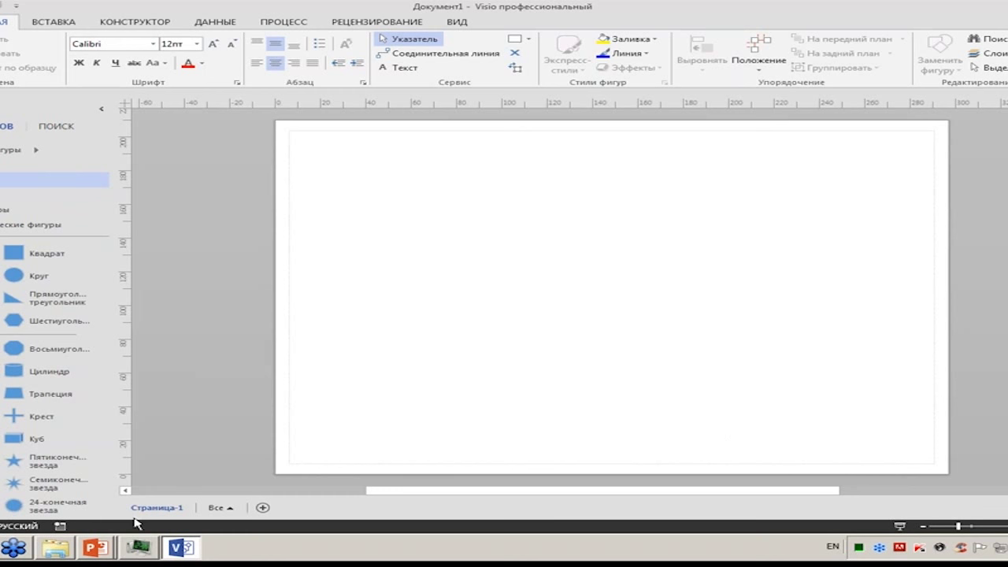
Step: Change Страница-1 into a background page named Подложка via Page Setup
{"action": "right_click", "coordinate": [171, 510]}
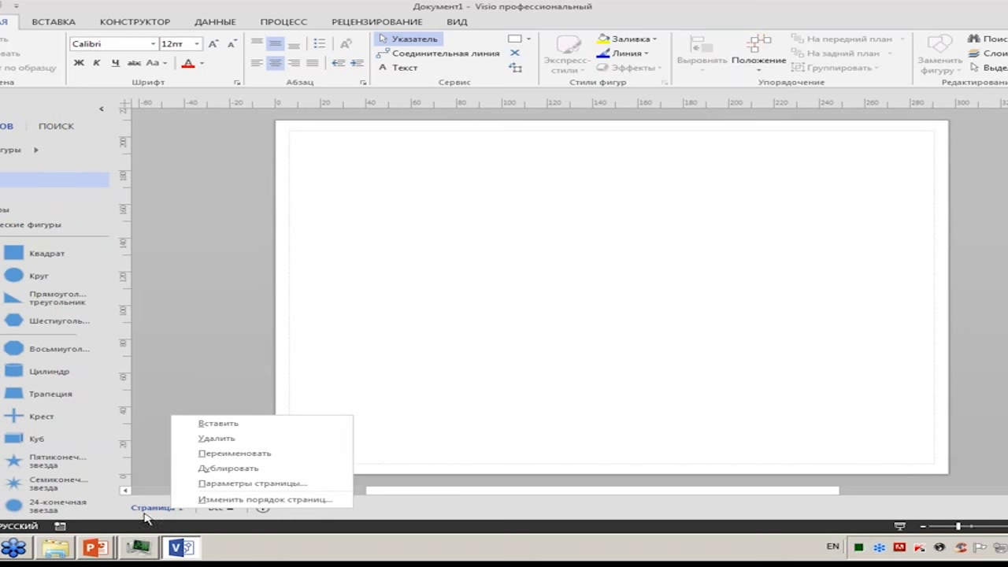
{"action": "left_click", "coordinate": [223, 484]}
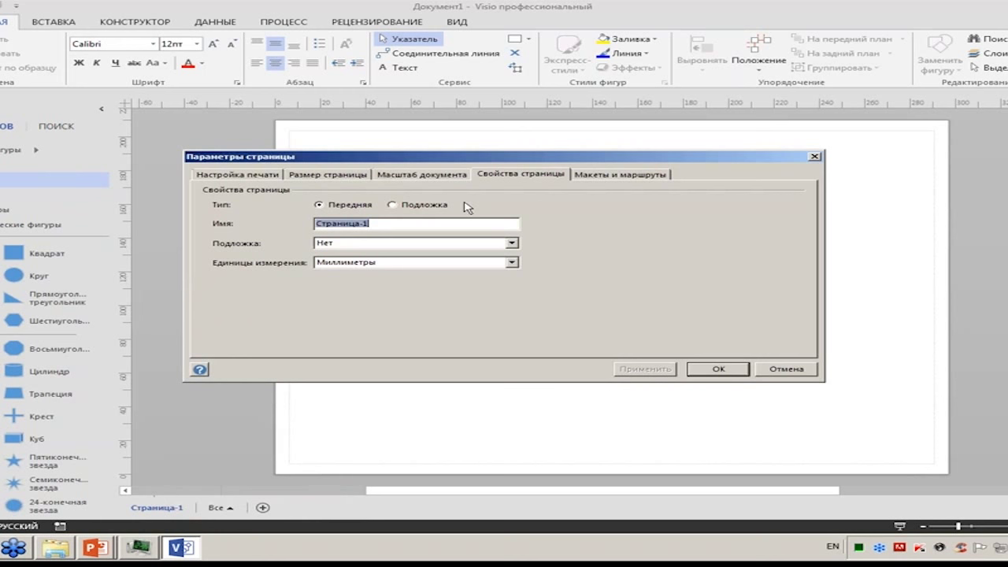
{"action": "left_click", "coordinate": [406, 206]}
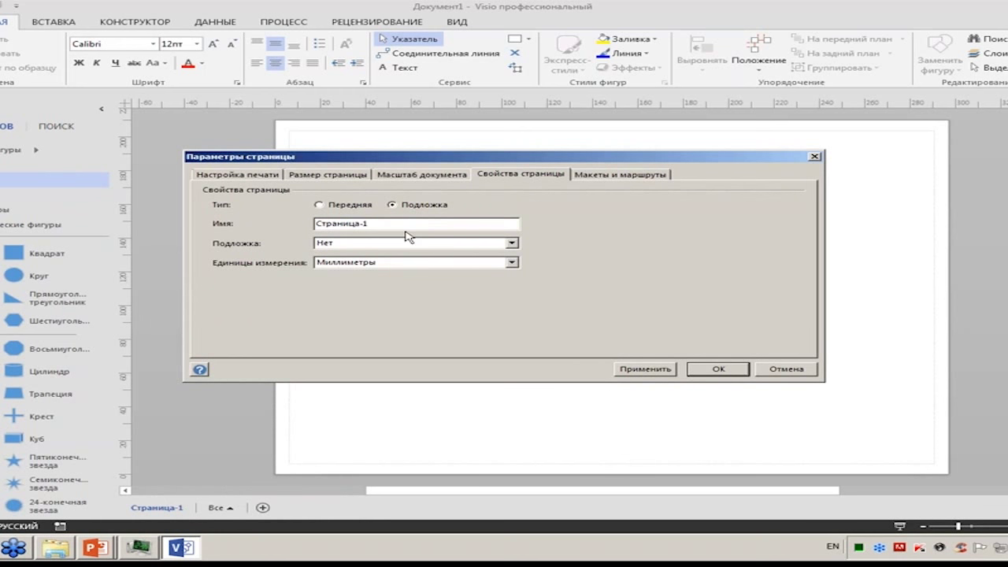
{"action": "left_click_drag", "start_coordinate": [385, 225], "coordinate": [305, 216]}
{"action": "type", "text": "Фо"}
{"action": "key", "text": "BackSpace"}
{"action": "key", "text": "BackSpace"}
{"action": "key", "text": "alt+shift"}
{"action": "type", "text": "Подж"}
{"action": "key", "text": "BackSpace"}
{"action": "type", "text": "ложка"}
{"action": "left_click", "coordinate": [718, 370]}
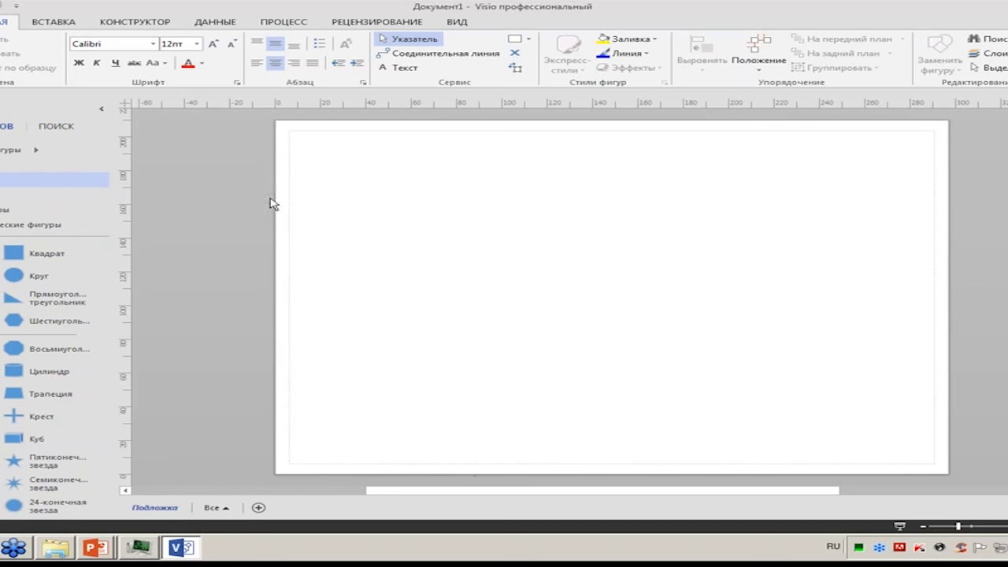
Step: Insert the Russia map picture from the Seminar folder on the Desktop
{"action": "left_click", "coordinate": [71, 24]}
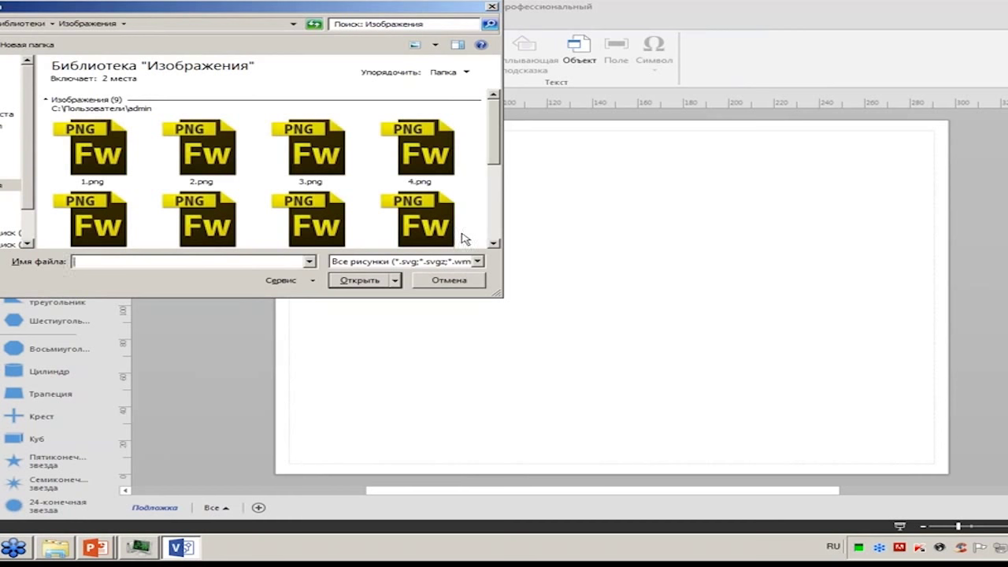
{"action": "left_click", "coordinate": [9, 126]}
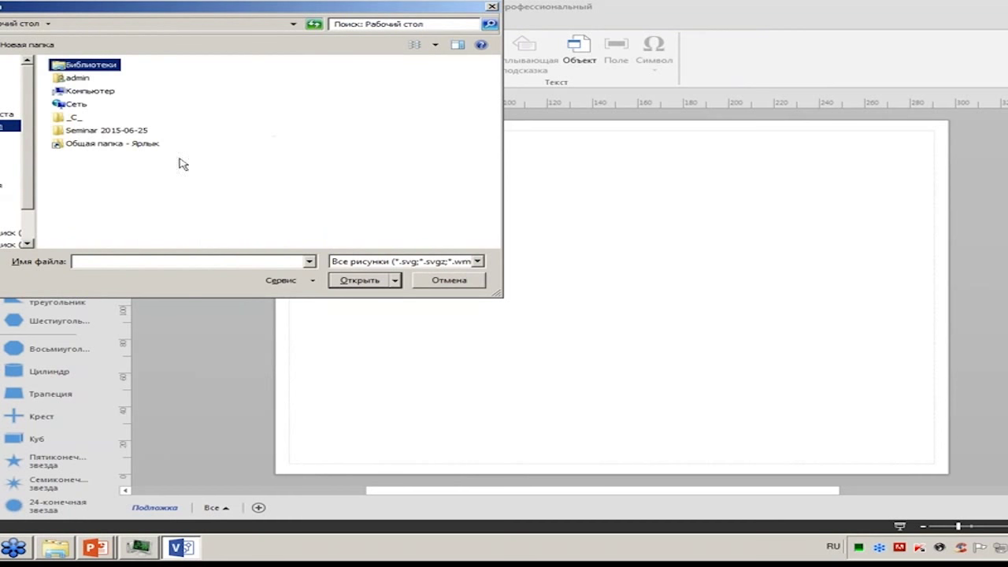
{"action": "double_click", "coordinate": [126, 133]}
{"action": "double_click", "coordinate": [106, 110]}
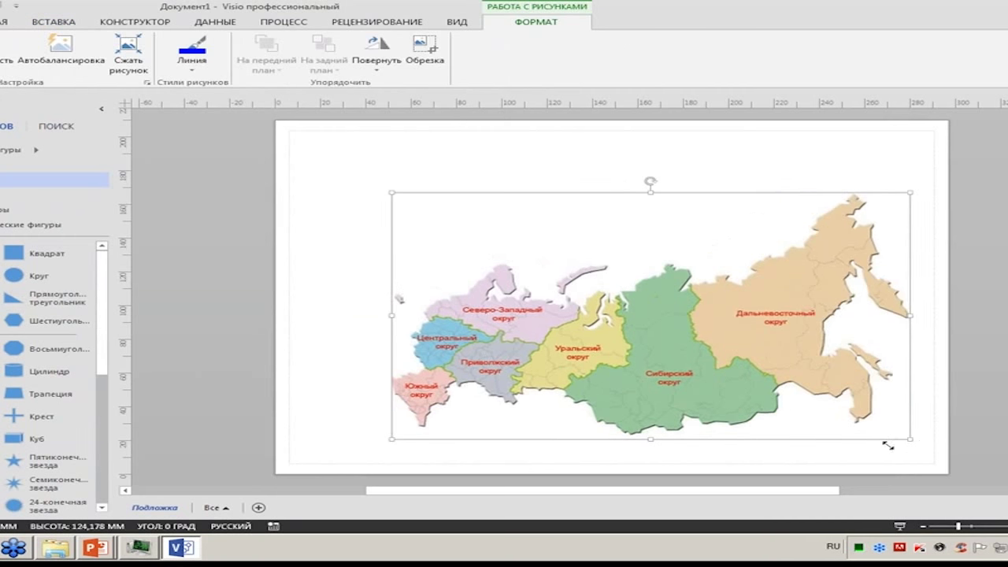
Step: Enlarge and centre the map so it fills most of the page
{"action": "left_click_drag", "start_coordinate": [832, 402], "coordinate": [892, 448]}
{"action": "left_click_drag", "start_coordinate": [688, 332], "coordinate": [639, 326]}
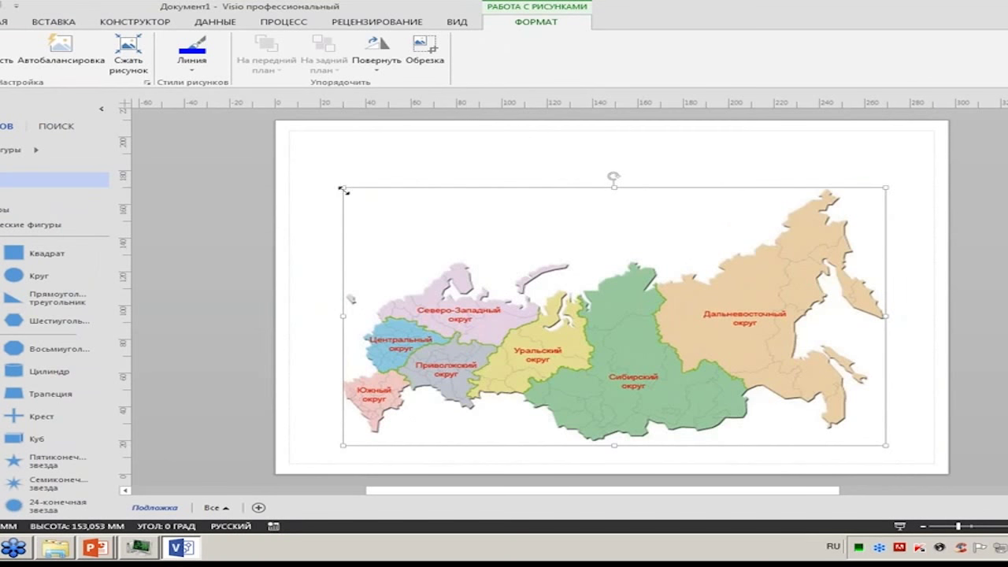
{"action": "left_click_drag", "start_coordinate": [342, 188], "coordinate": [315, 176]}
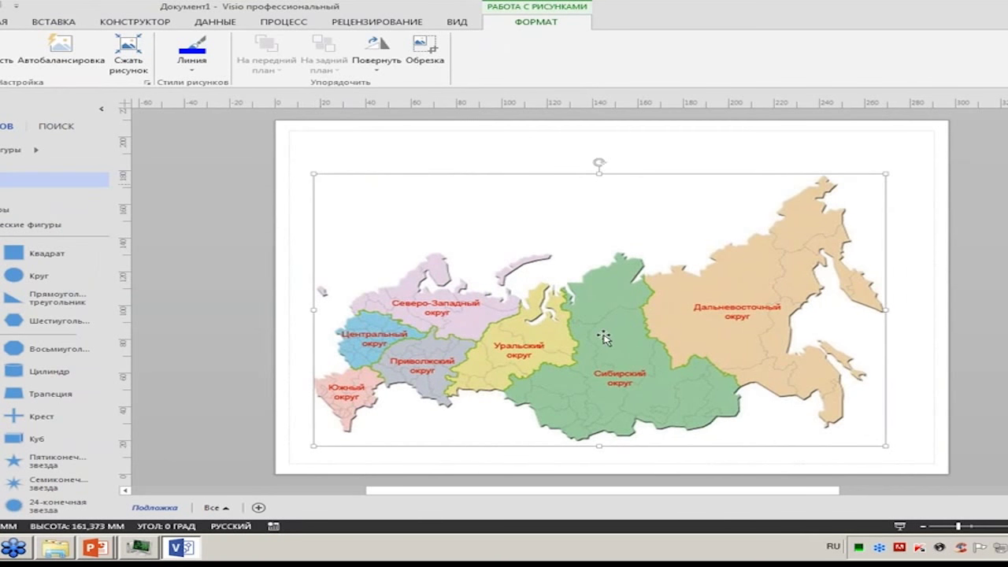
{"action": "left_click_drag", "start_coordinate": [608, 335], "coordinate": [625, 326]}
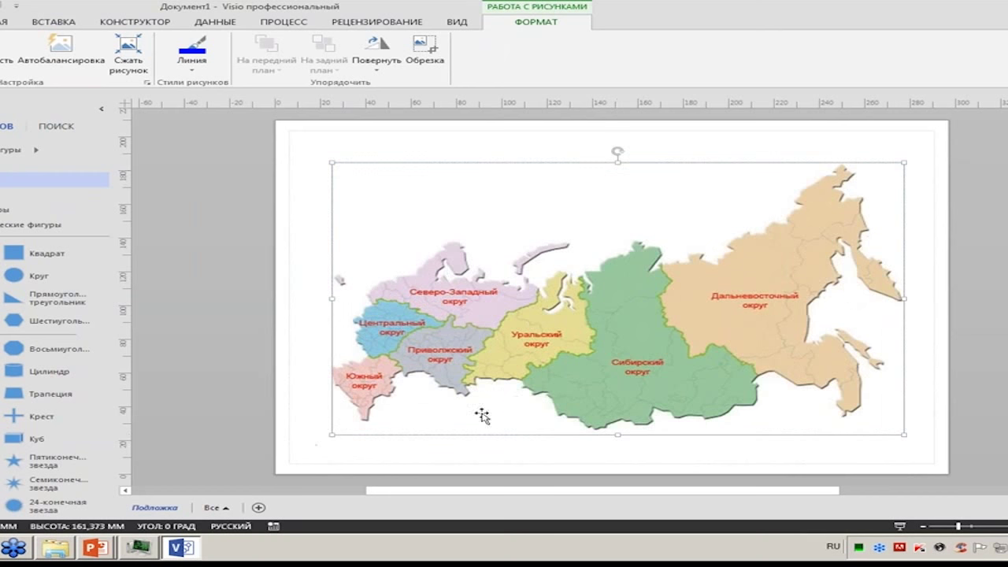
{"action": "left_click", "coordinate": [485, 456]}
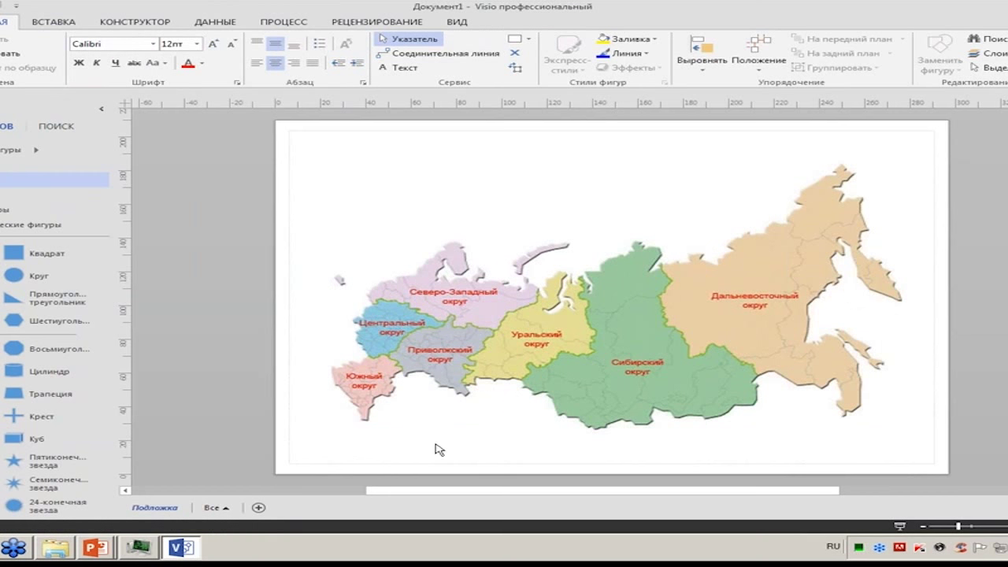
Step: Add a new page Страница-1 and assign Подложка as its background
{"action": "left_click", "coordinate": [259, 509]}
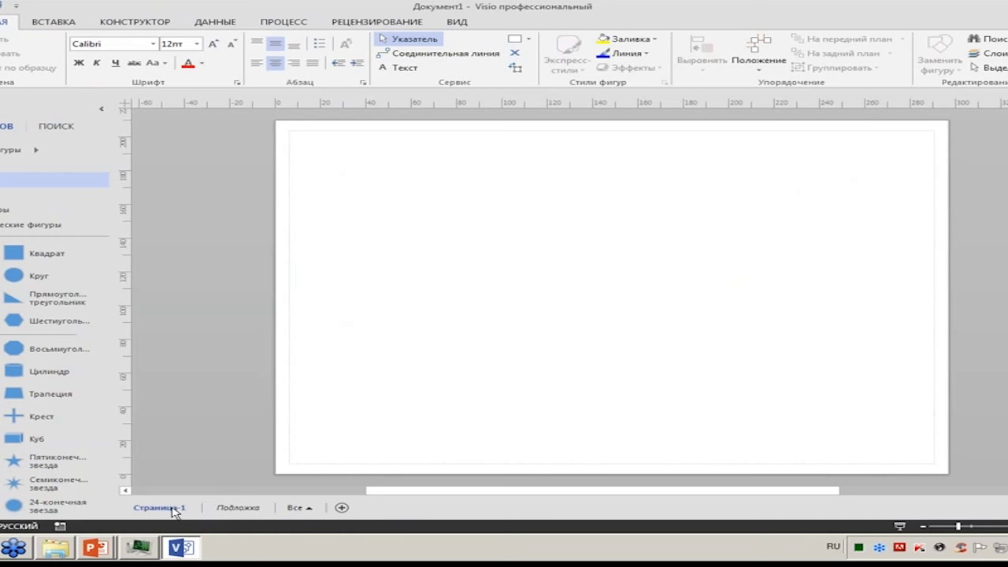
{"action": "right_click", "coordinate": [174, 511]}
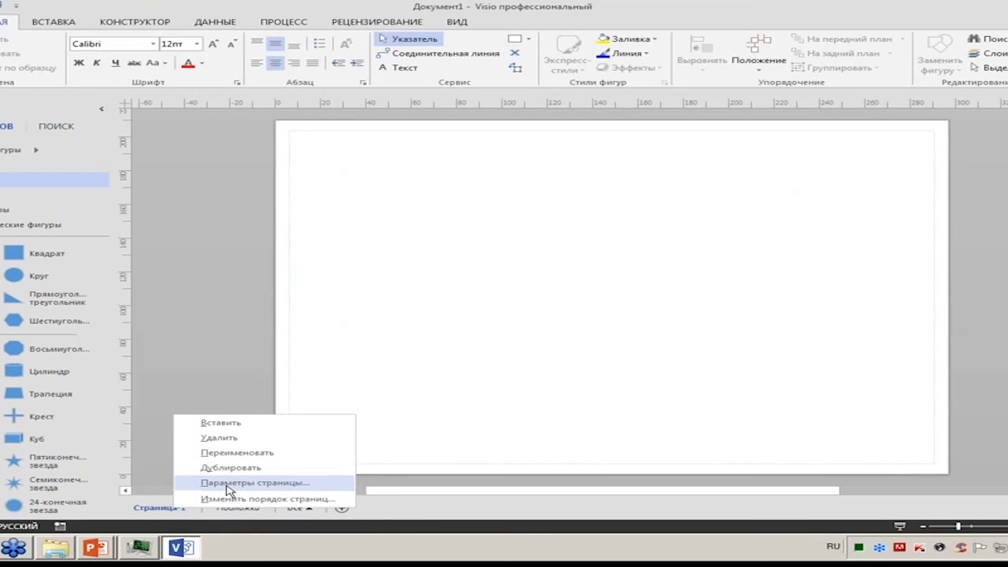
{"action": "left_click", "coordinate": [229, 483]}
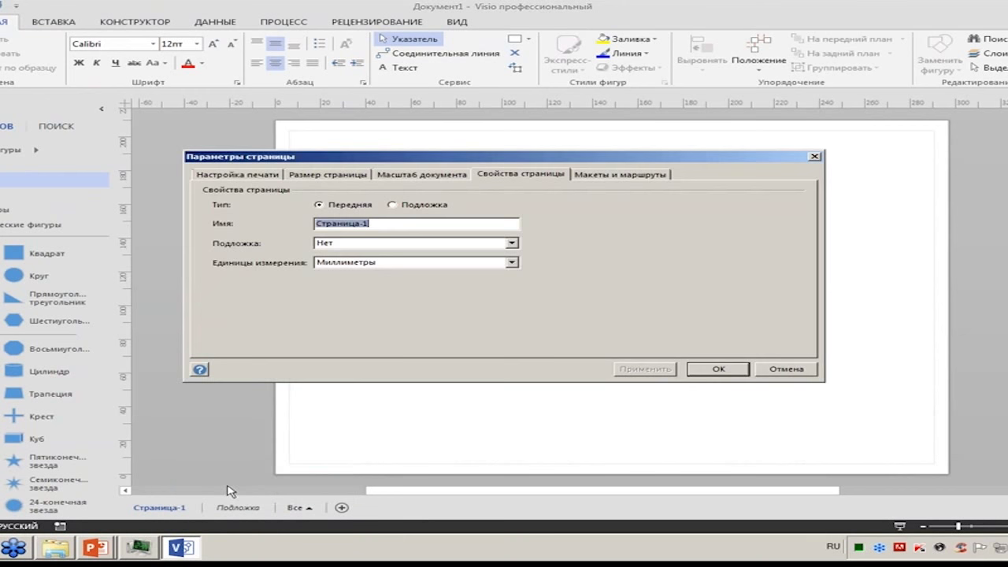
{"action": "left_click", "coordinate": [512, 243]}
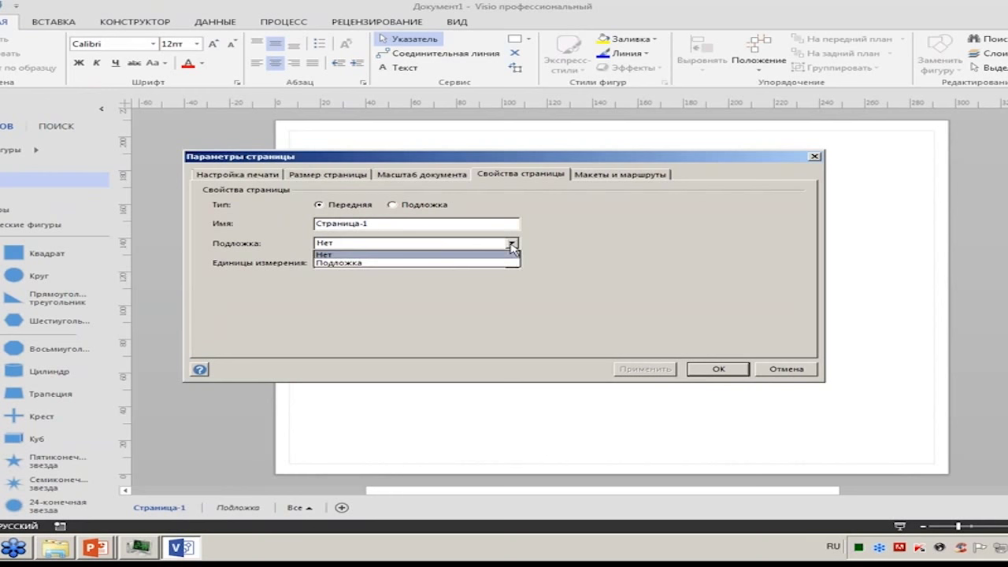
{"action": "left_click", "coordinate": [376, 263]}
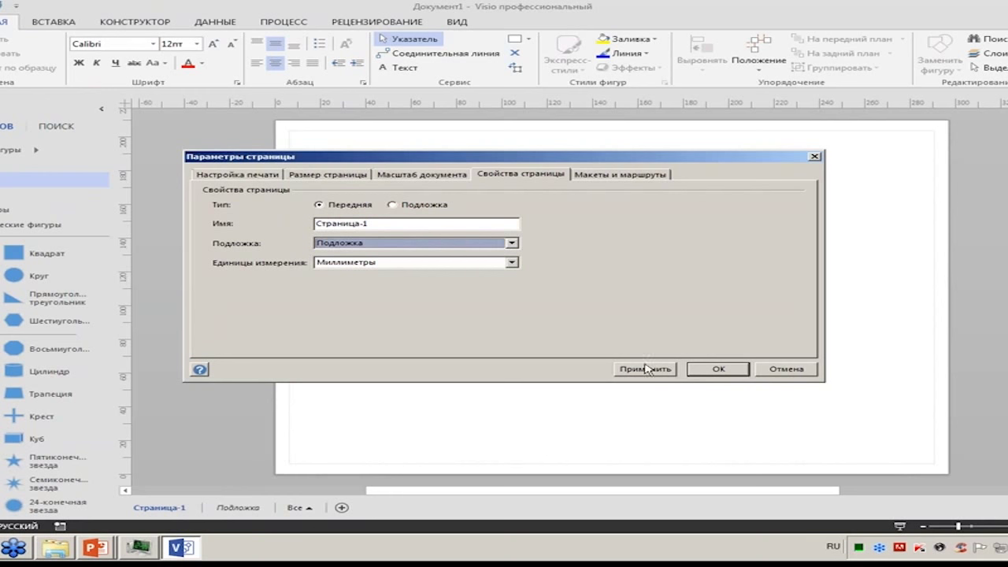
{"action": "left_click", "coordinate": [717, 368]}
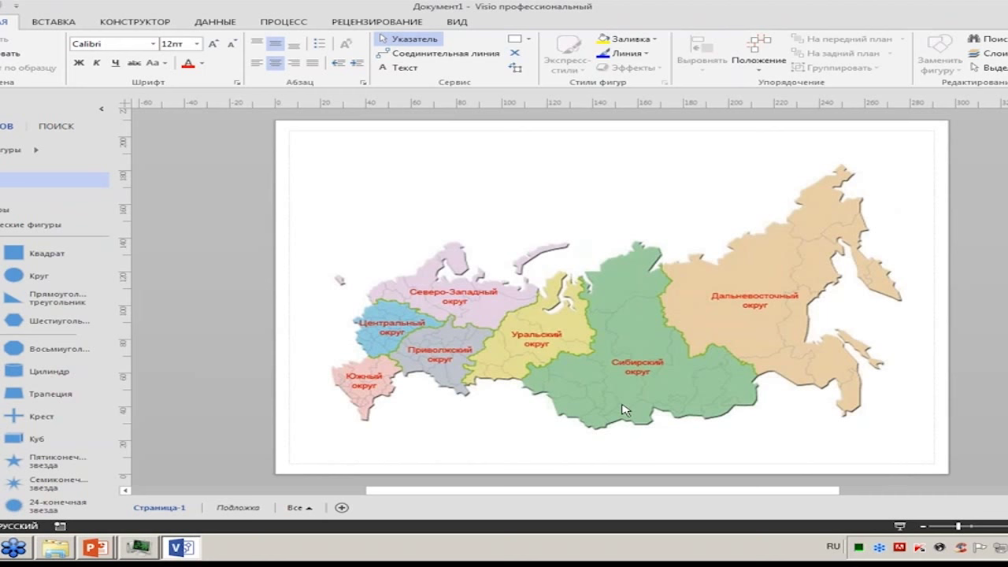
Step: Search for sales shapes and place person, chart and briefcase-with-coins icons on the map
{"action": "left_click", "coordinate": [75, 129]}
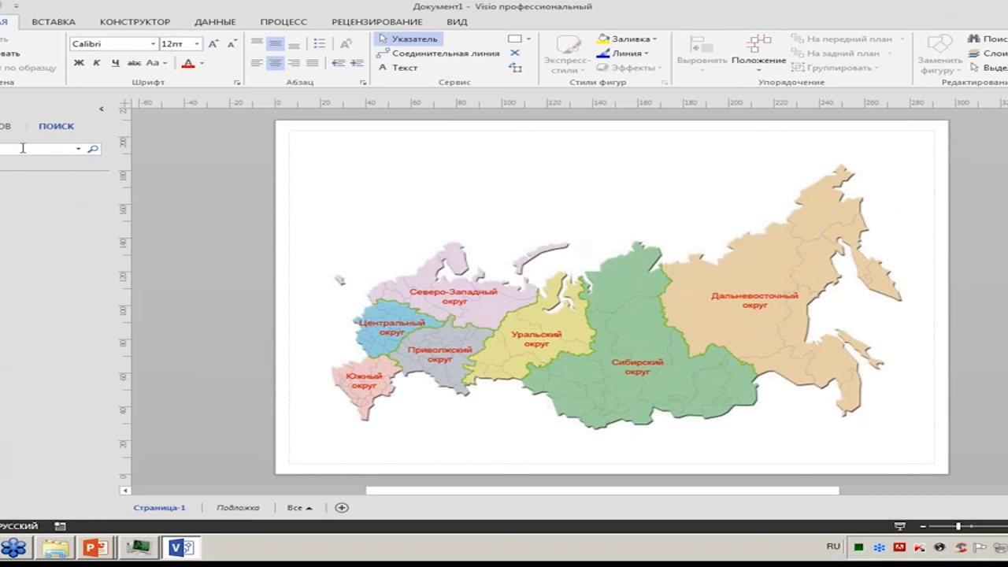
{"action": "key", "text": "Return"}
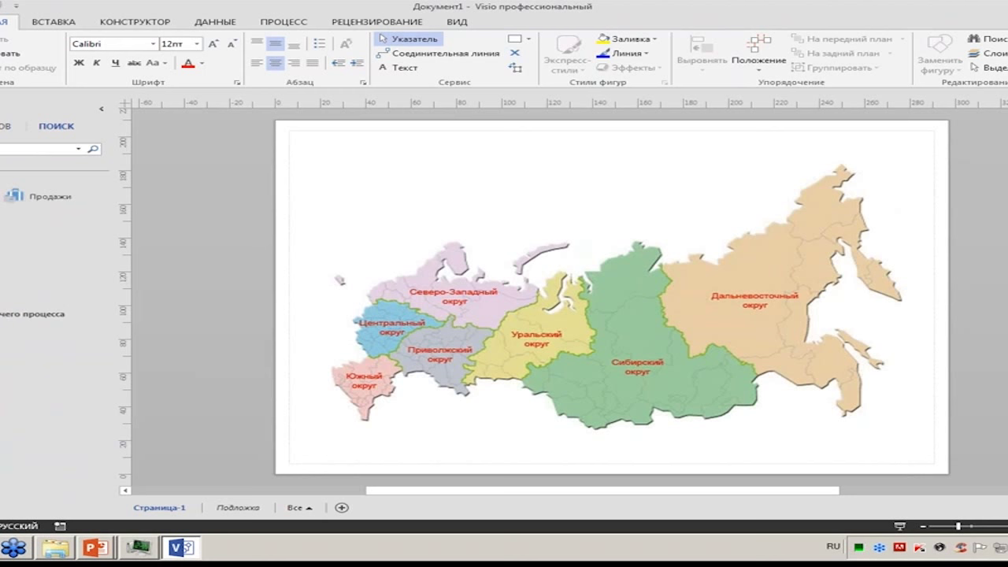
{"action": "left_click_drag", "start_coordinate": [148, 222], "coordinate": [404, 170]}
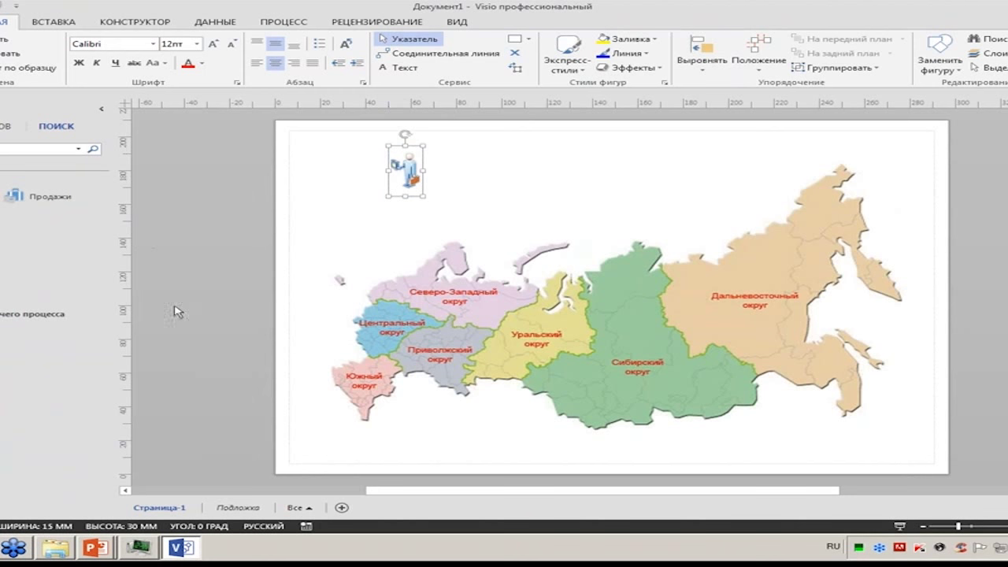
{"action": "left_click_drag", "start_coordinate": [32, 229], "coordinate": [508, 163]}
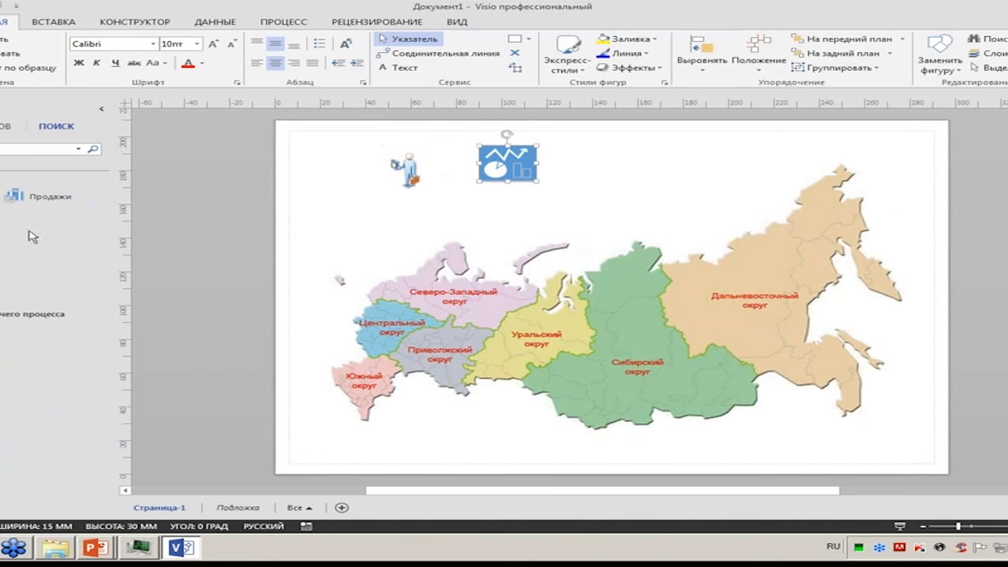
{"action": "left_click_drag", "start_coordinate": [34, 197], "coordinate": [604, 167]}
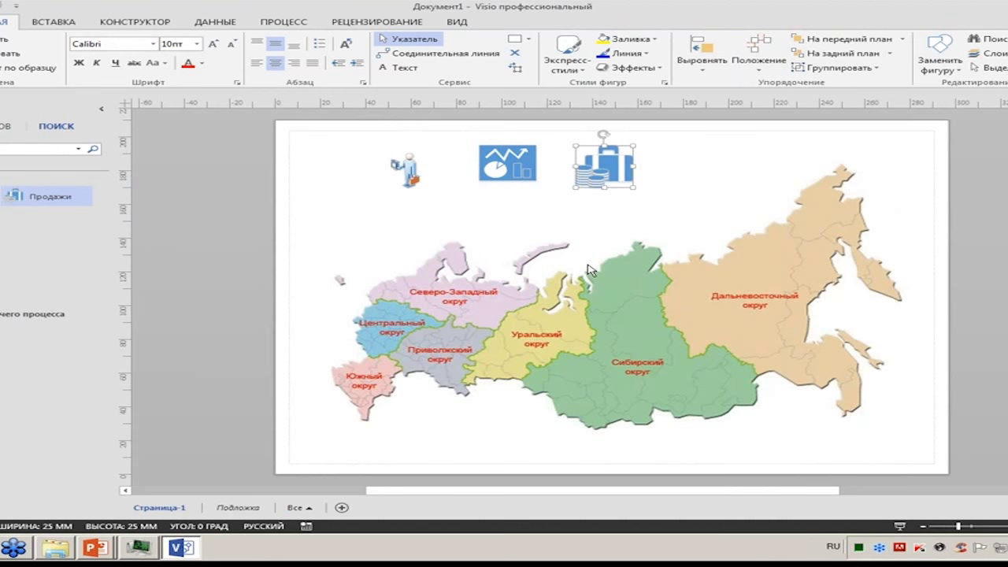
Step: Delete the three trial icons from the page
{"action": "left_click", "coordinate": [419, 166]}
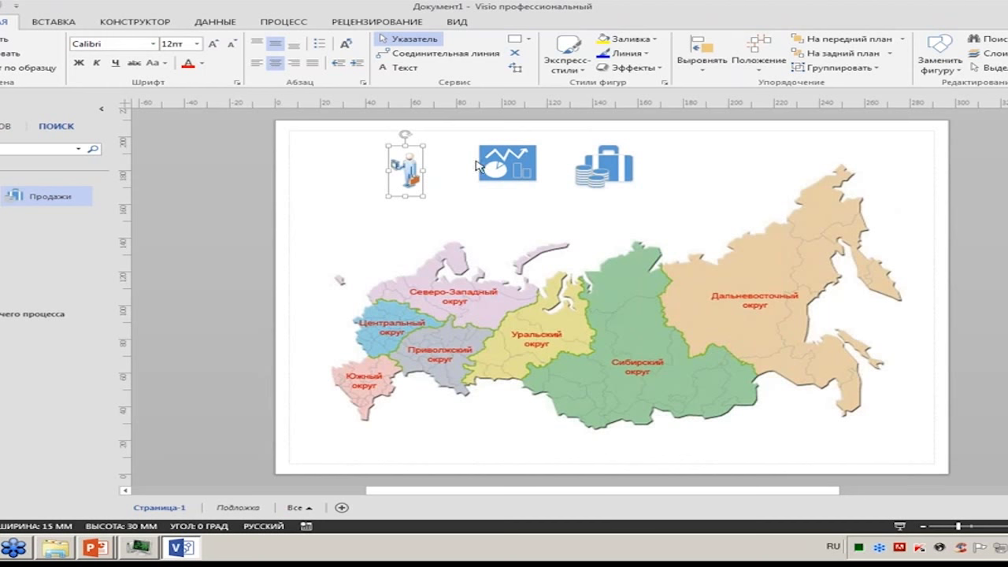
{"action": "key", "text": "Delete"}
{"action": "left_click", "coordinate": [510, 160]}
{"action": "key", "text": "Delete"}
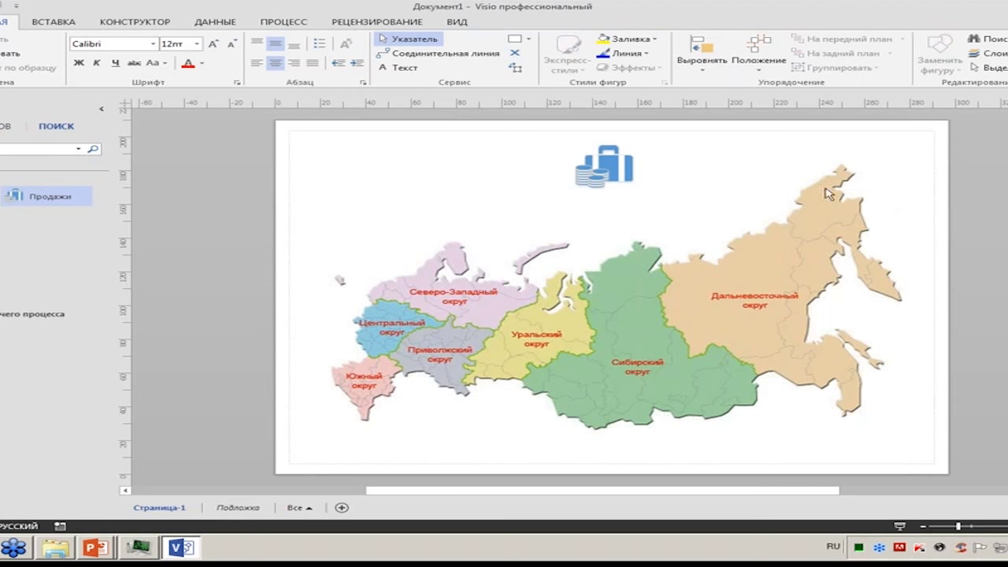
{"action": "left_click", "coordinate": [607, 167]}
{"action": "key", "text": "Delete"}
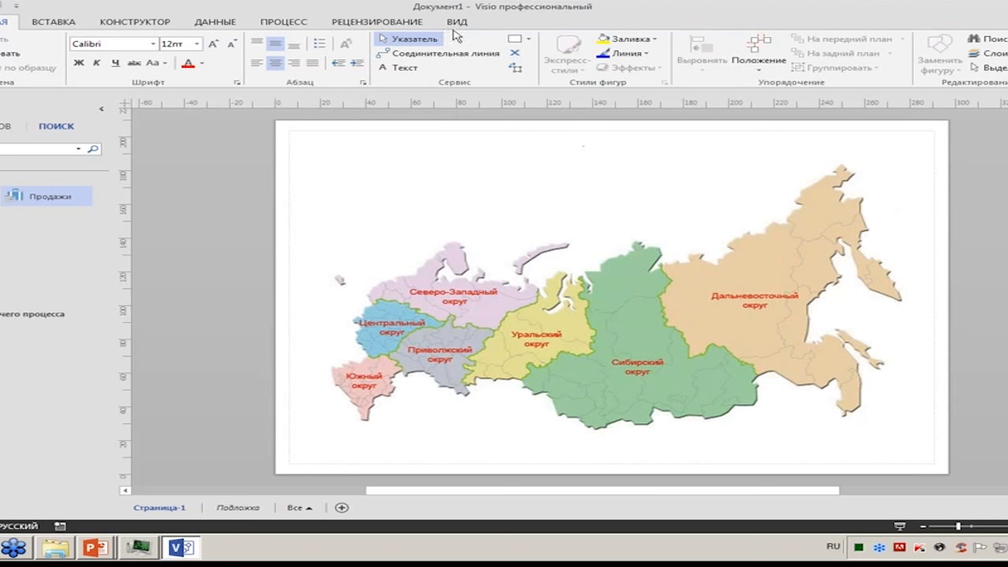
Step: Link shapes to SEMINAR 2015-06-25 источник.xlsx as an Excel source, choosing a custom range
{"action": "left_click", "coordinate": [228, 26]}
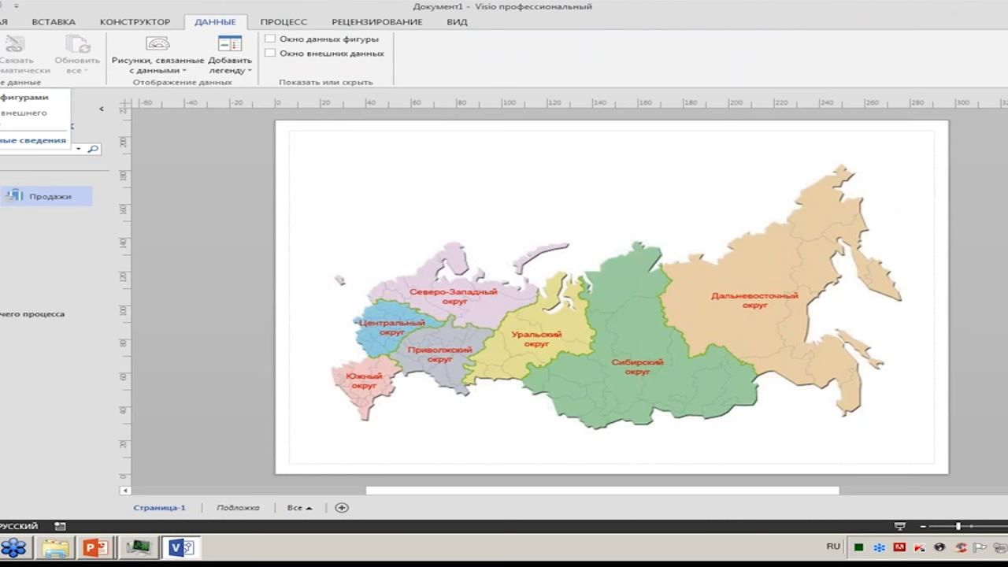
{"action": "left_click", "coordinate": [6, 47]}
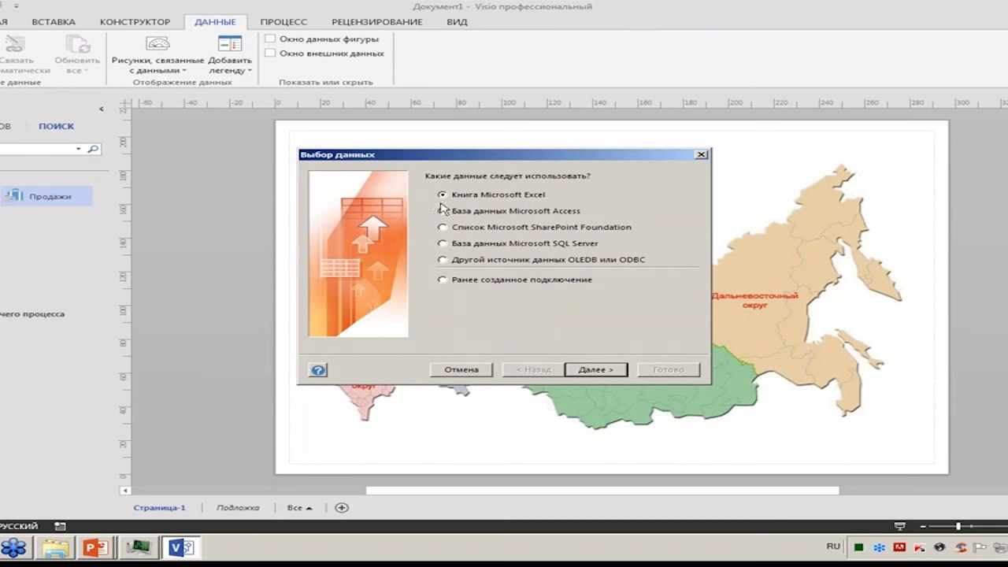
{"action": "left_click", "coordinate": [612, 369]}
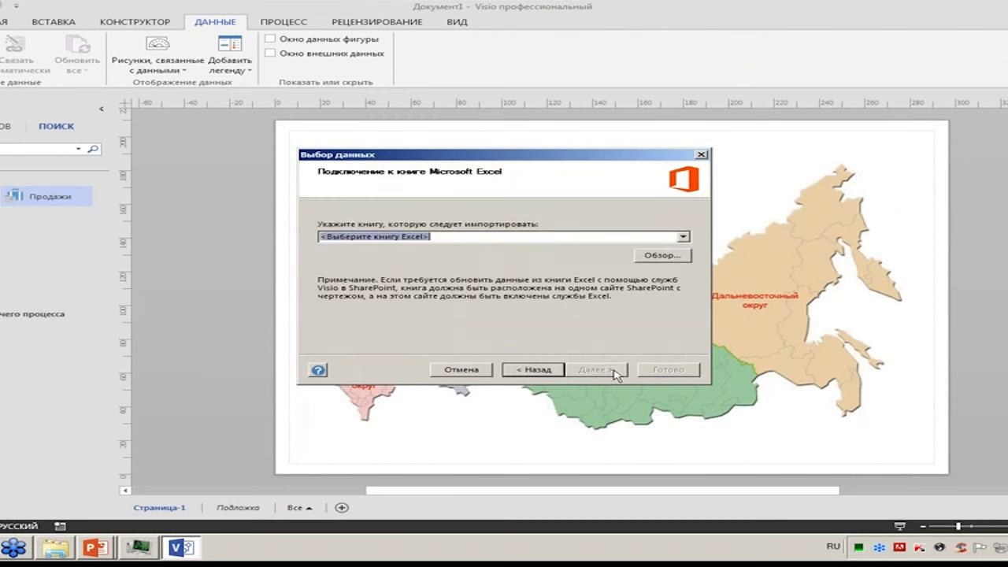
{"action": "left_click", "coordinate": [663, 256]}
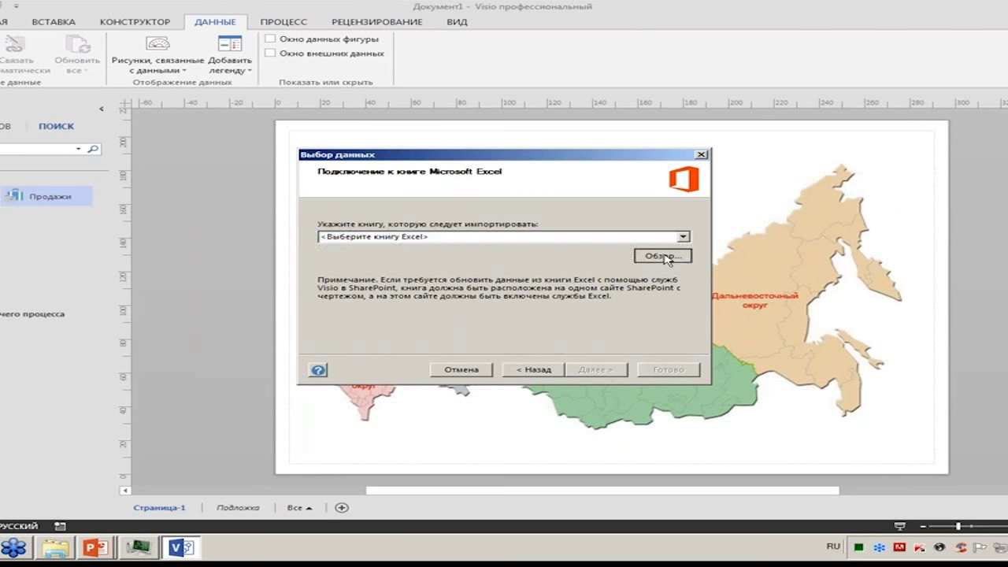
{"action": "left_click", "coordinate": [418, 291]}
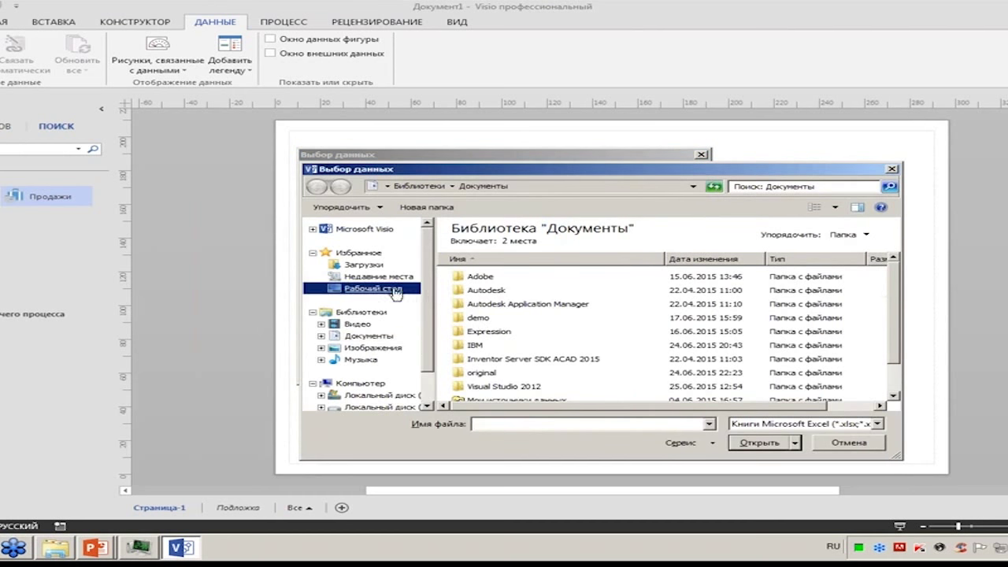
{"action": "double_click", "coordinate": [522, 293]}
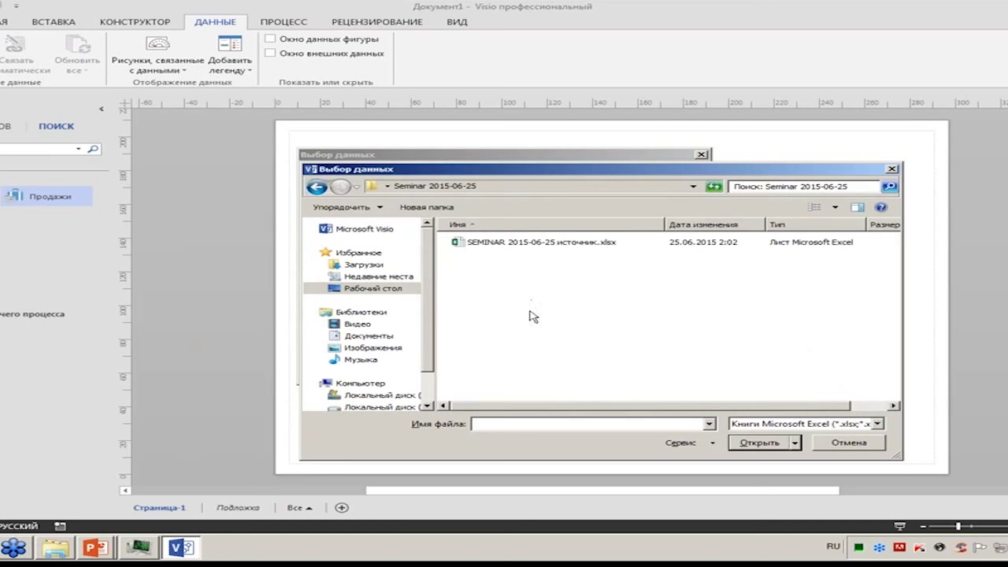
{"action": "double_click", "coordinate": [548, 242]}
{"action": "left_click", "coordinate": [599, 372]}
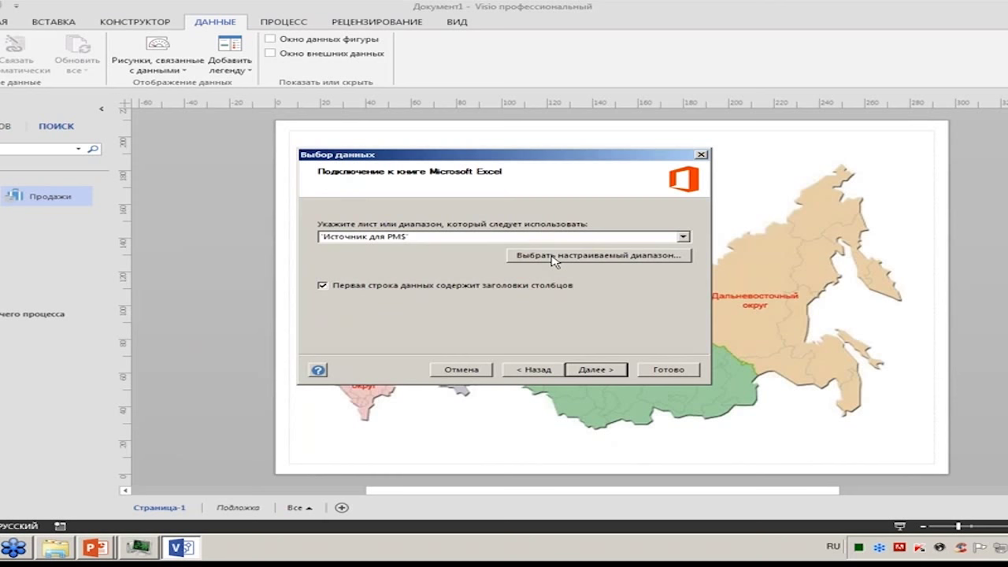
{"action": "left_click", "coordinate": [553, 257]}
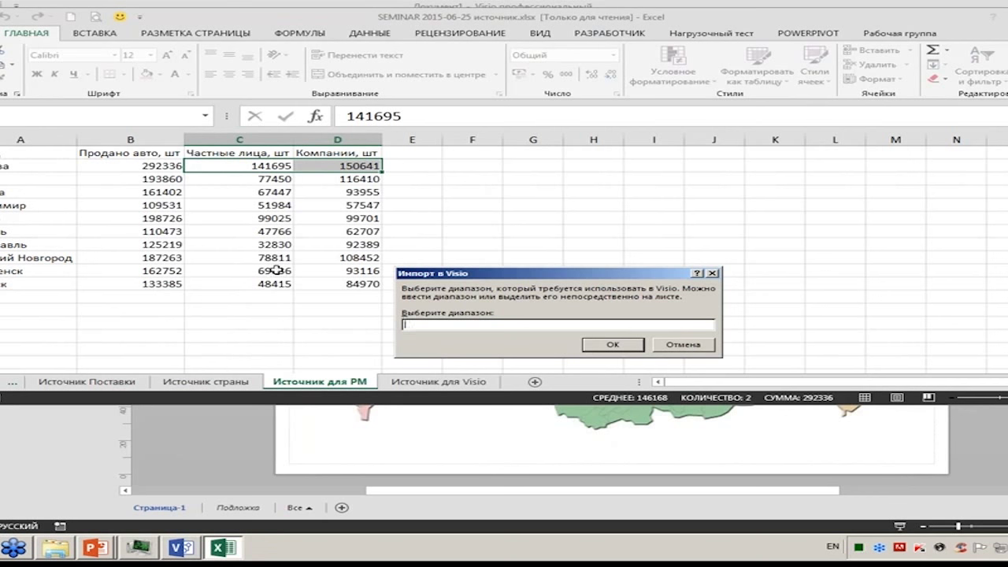
Step: Select A1:B8 on the Источник для Visio sheet as the import range
{"action": "left_click", "coordinate": [56, 152]}
{"action": "left_click_drag", "start_coordinate": [57, 152], "coordinate": [85, 166]}
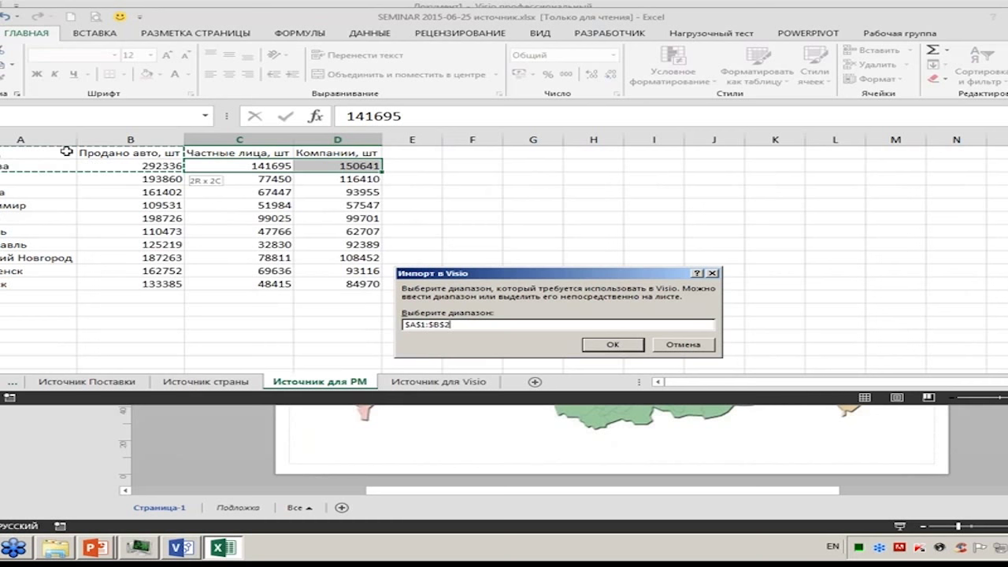
{"action": "left_click", "coordinate": [460, 384]}
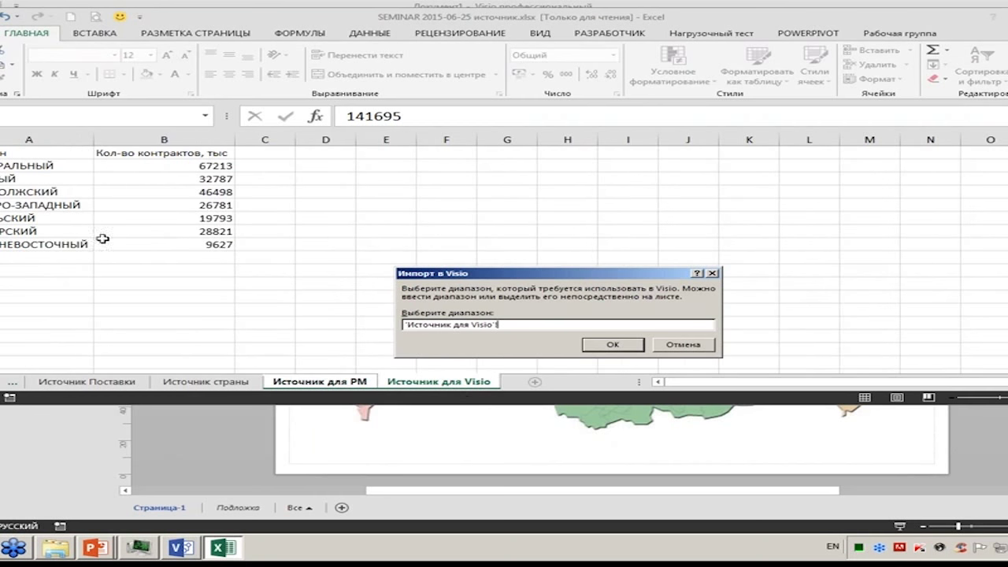
{"action": "left_click_drag", "start_coordinate": [37, 160], "coordinate": [166, 241]}
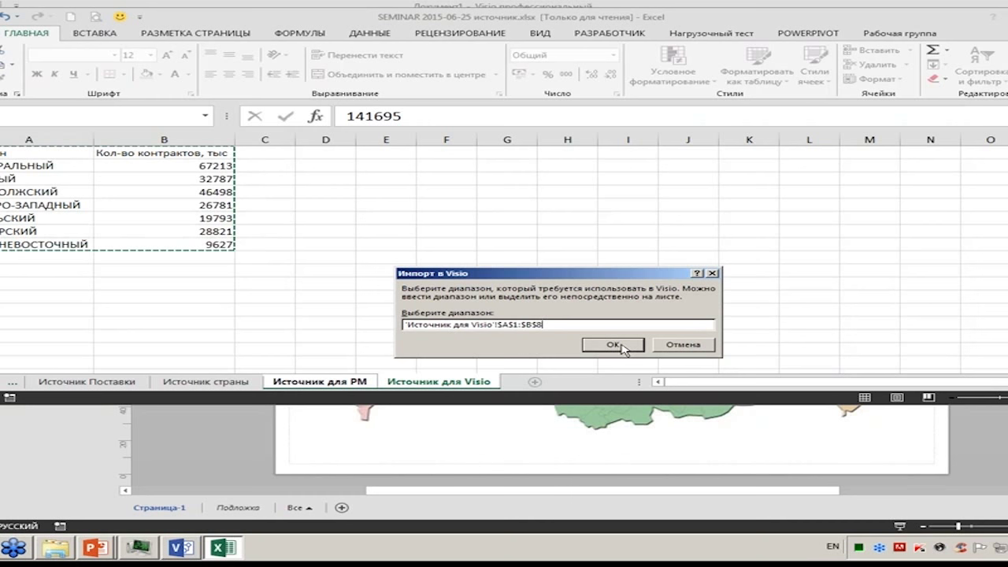
{"action": "left_click", "coordinate": [621, 345]}
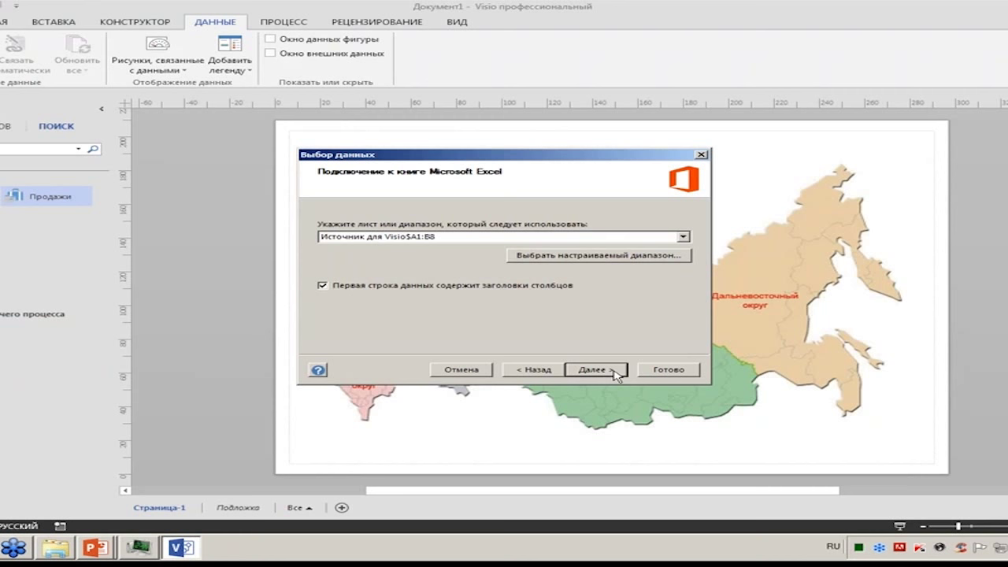
Step: Review the column and row selection, keeping both columns of the Регион table
{"action": "left_click", "coordinate": [595, 369]}
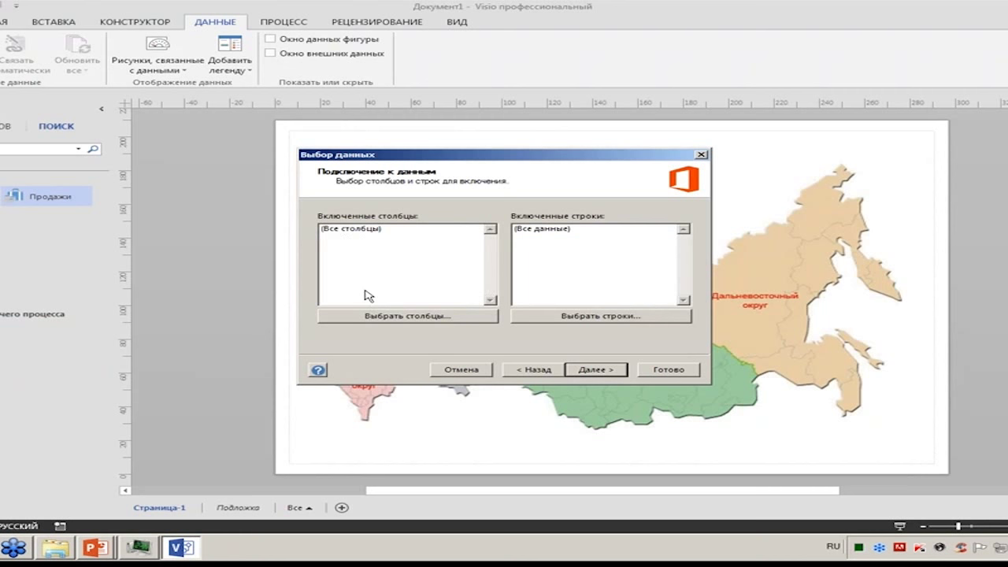
{"action": "left_click", "coordinate": [415, 318]}
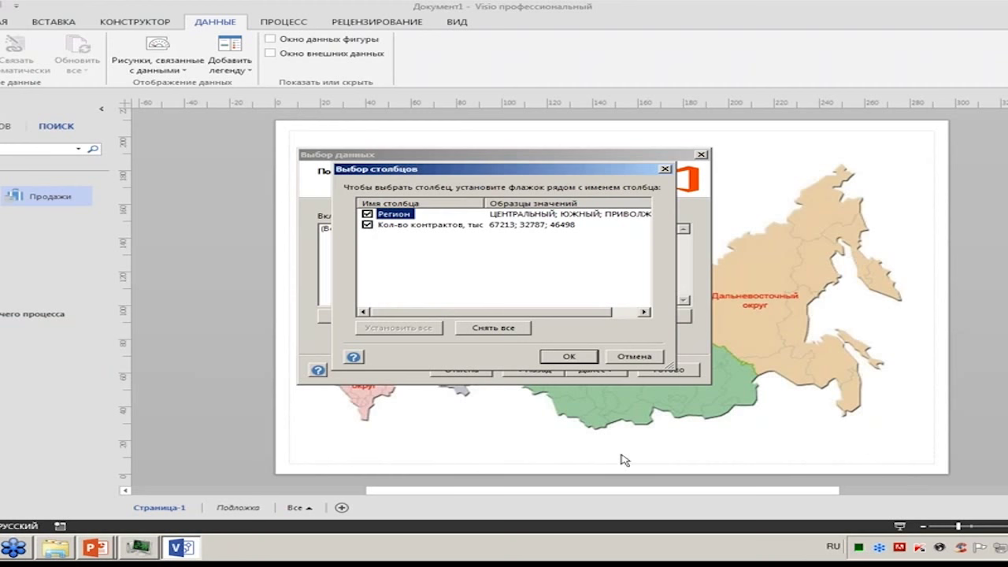
{"action": "left_click", "coordinate": [569, 356]}
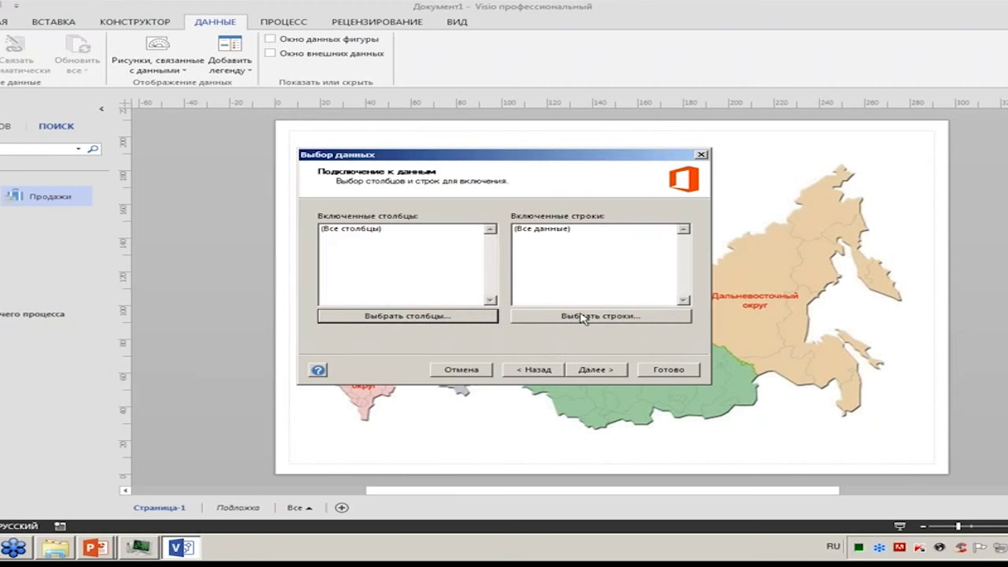
{"action": "left_click", "coordinate": [582, 323]}
{"action": "left_click", "coordinate": [488, 214]}
{"action": "left_click", "coordinate": [740, 212]}
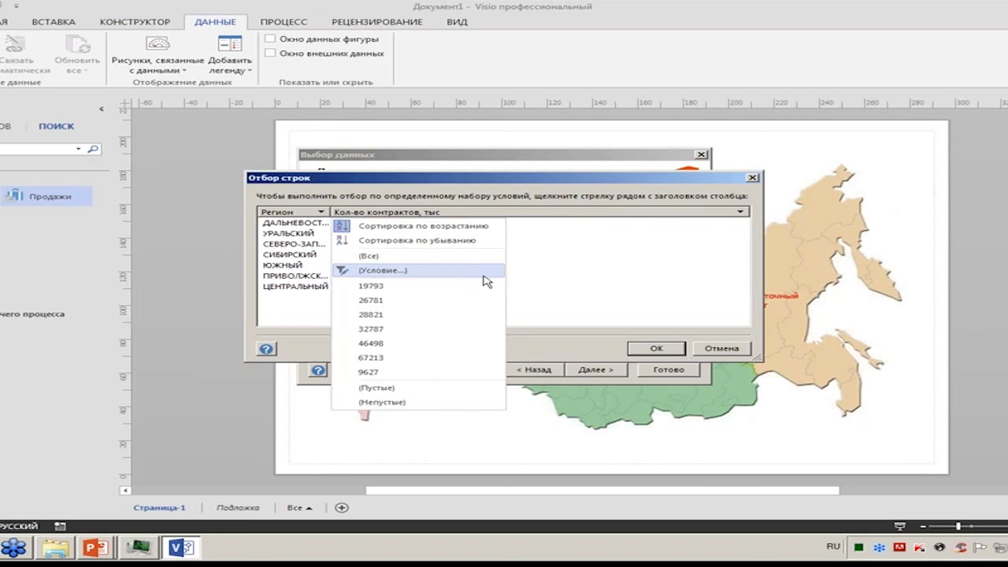
{"action": "left_click", "coordinate": [564, 270]}
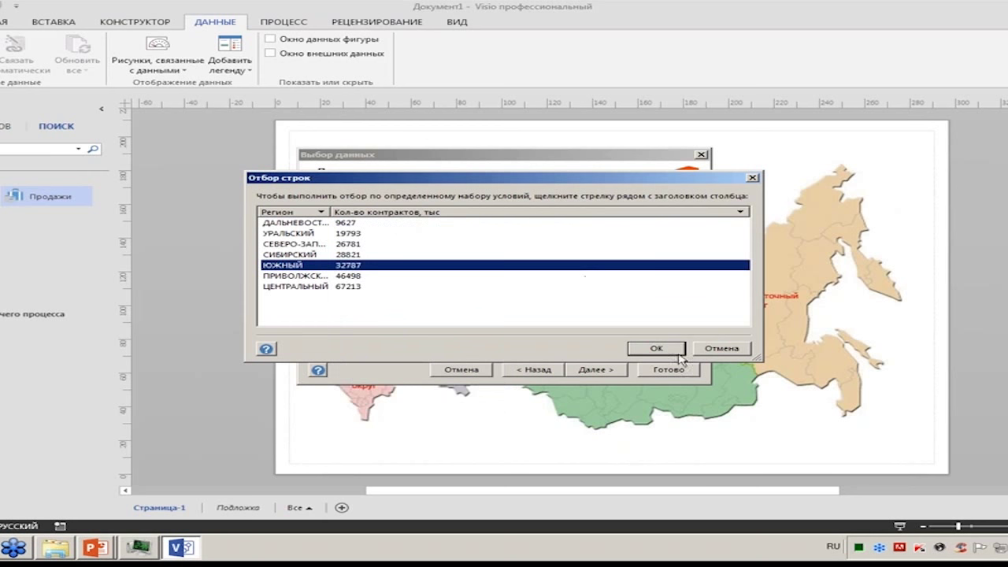
Step: Accept the row settings, key on Регион, and complete the import
{"action": "left_click", "coordinate": [666, 352]}
{"action": "left_click", "coordinate": [666, 351]}
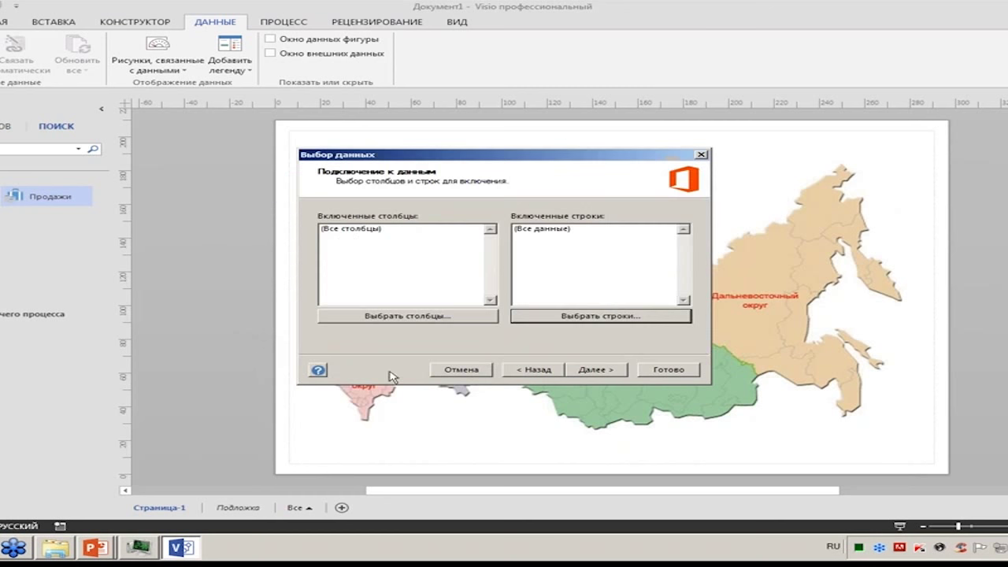
{"action": "left_click", "coordinate": [596, 370]}
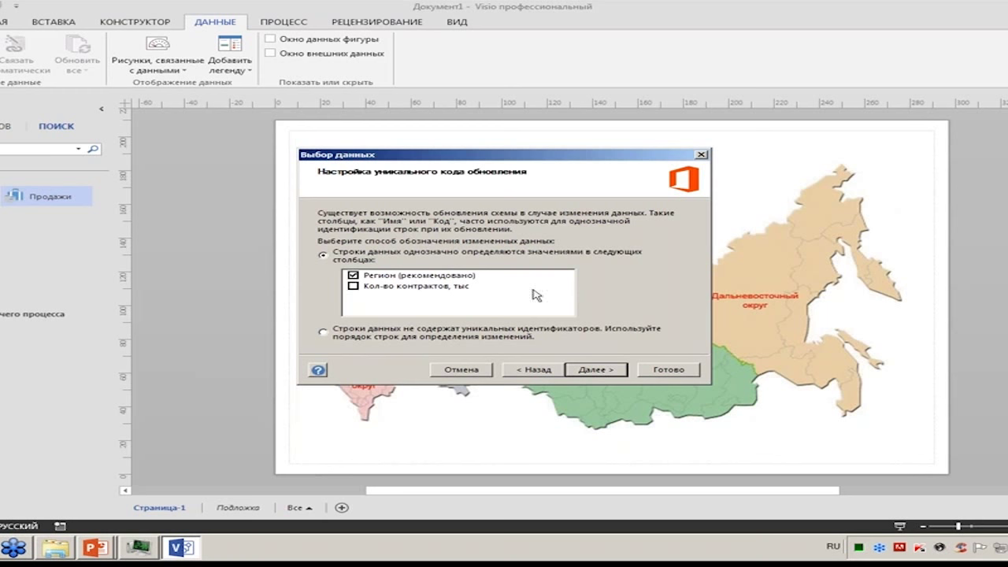
{"action": "left_click", "coordinate": [598, 370]}
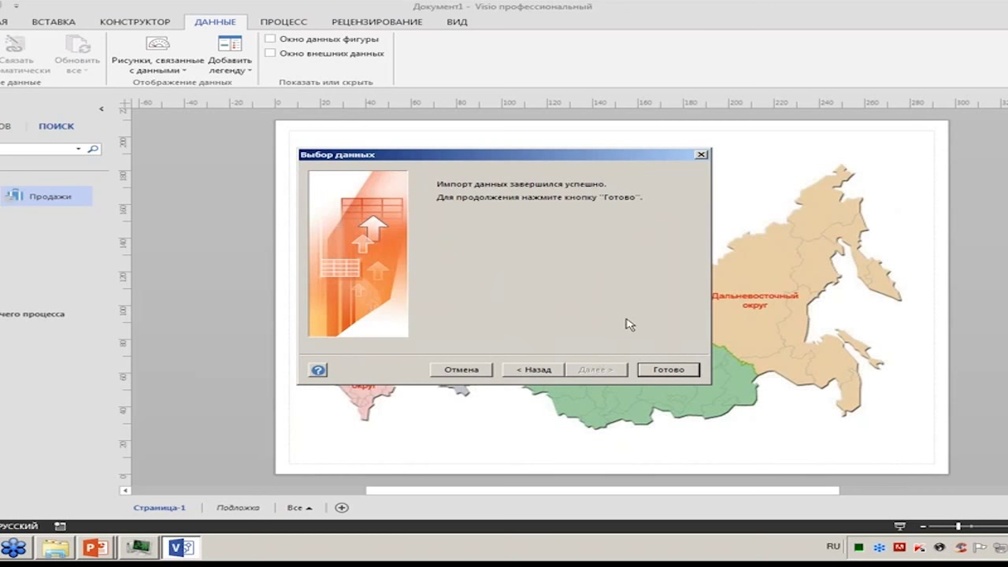
Step: Finish the import and widen the Регион and contract-count columns to show full values
{"action": "left_click", "coordinate": [681, 370]}
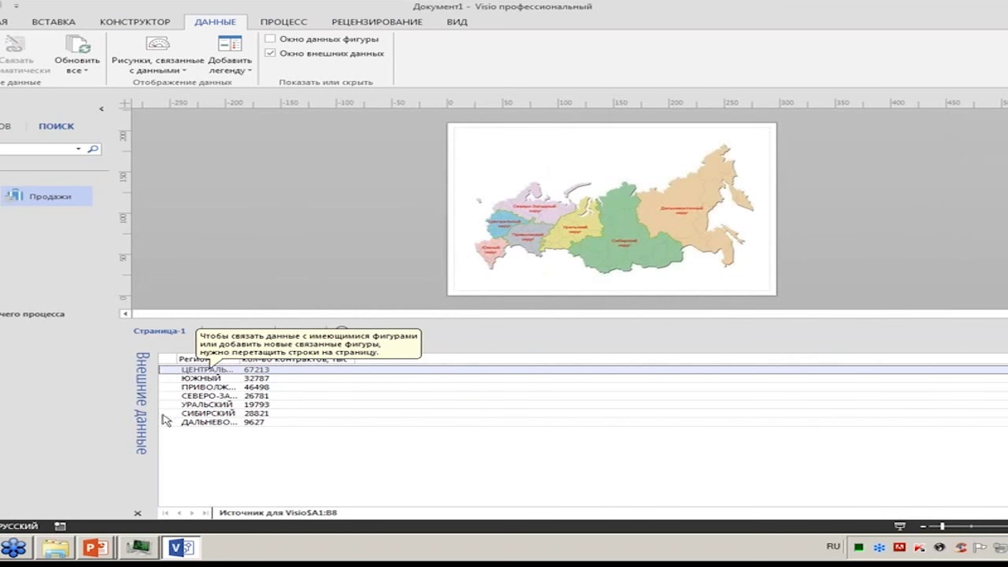
{"action": "double_click", "coordinate": [240, 360]}
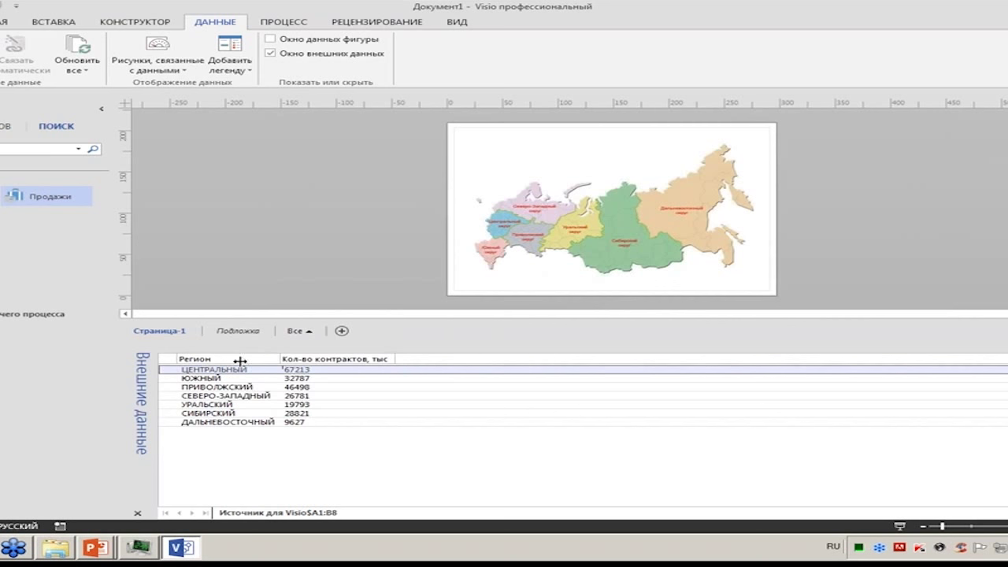
{"action": "double_click", "coordinate": [399, 358]}
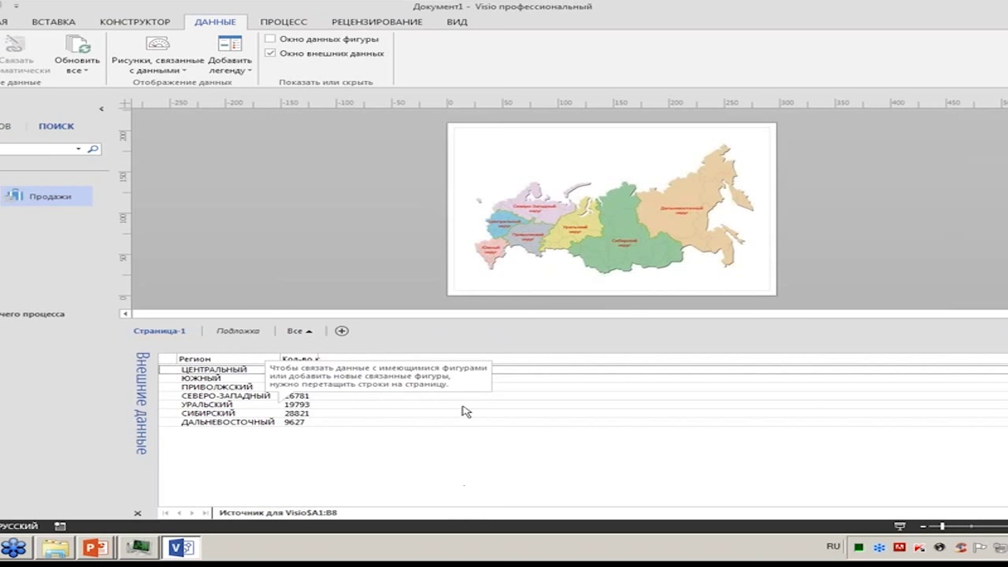
{"action": "left_click_drag", "start_coordinate": [320, 359], "coordinate": [349, 359]}
{"action": "left_click", "coordinate": [252, 414]}
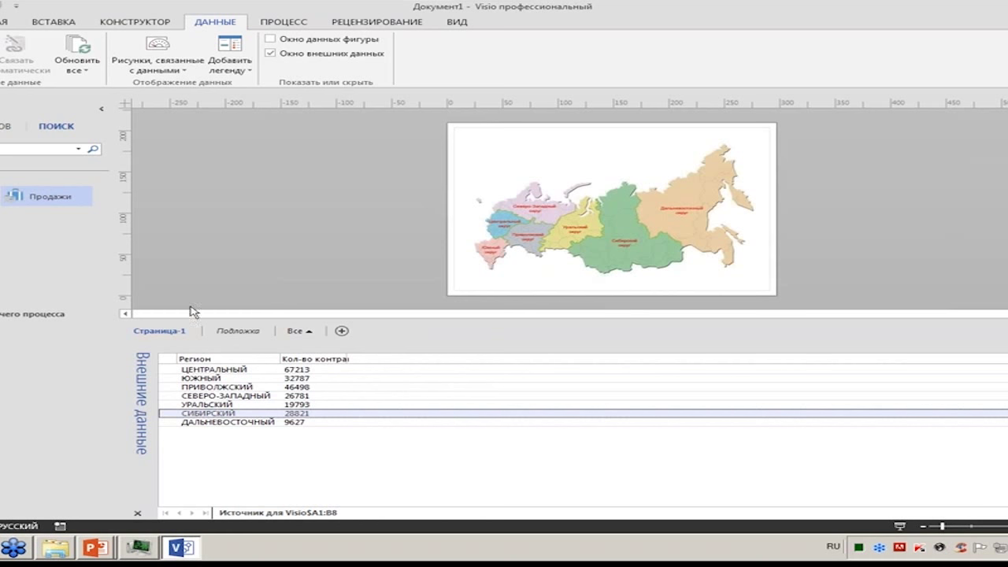
Step: Link a test shape on the page to the ЦЕНТРАЛЬНЫЙ data row, then delete that test shape
{"action": "left_click_drag", "start_coordinate": [50, 198], "coordinate": [524, 158]}
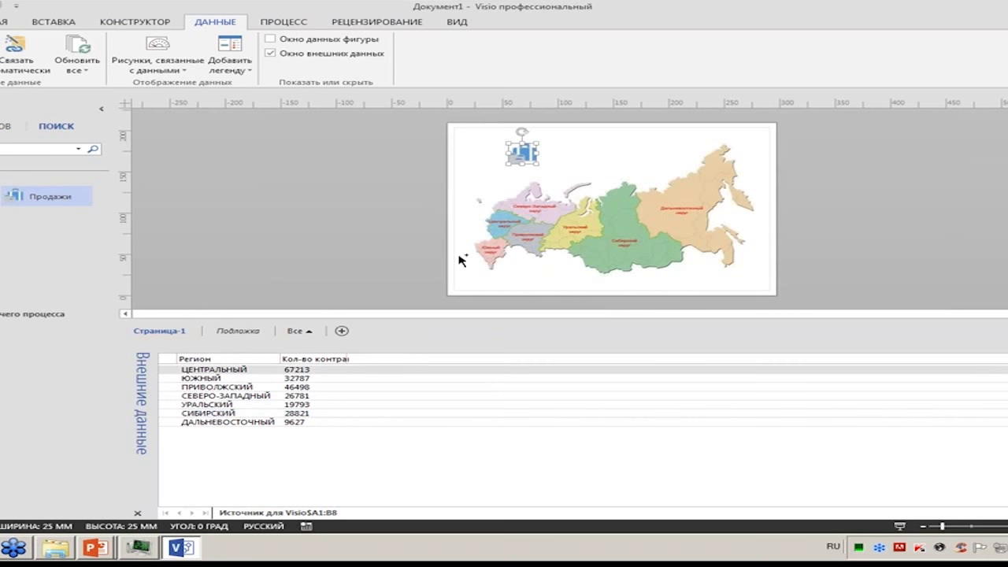
{"action": "left_click_drag", "start_coordinate": [236, 373], "coordinate": [523, 151]}
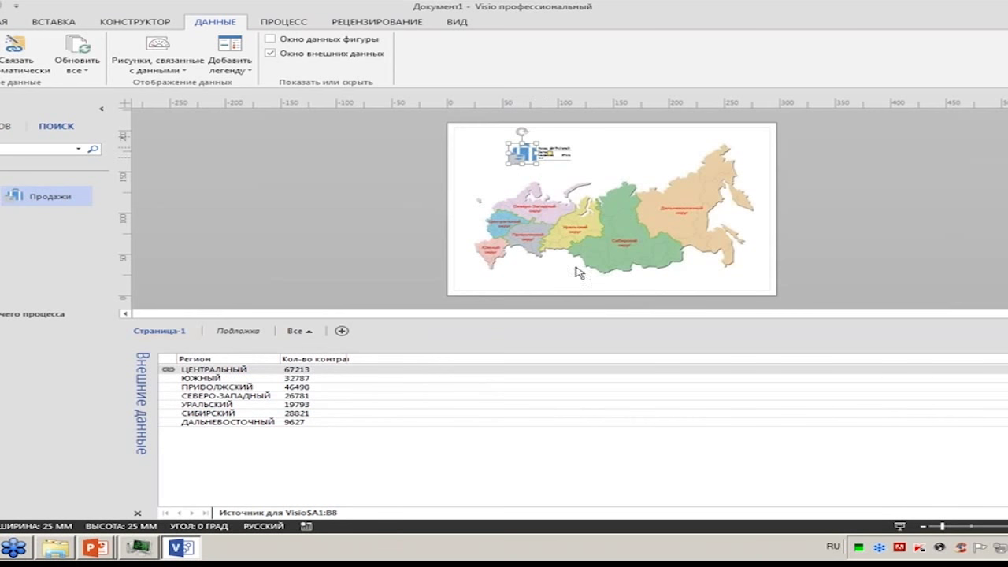
{"action": "scroll", "coordinate": [592, 249], "scroll_direction": "up", "scroll_amount": 2}
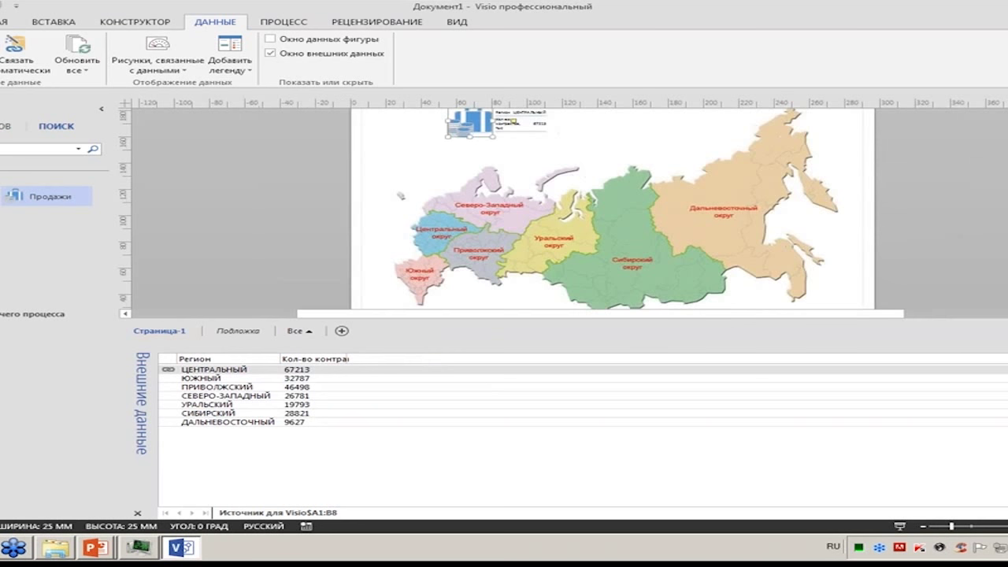
{"action": "scroll", "coordinate": [592, 249], "scroll_direction": "up", "scroll_amount": 1}
{"action": "left_click", "coordinate": [590, 147]}
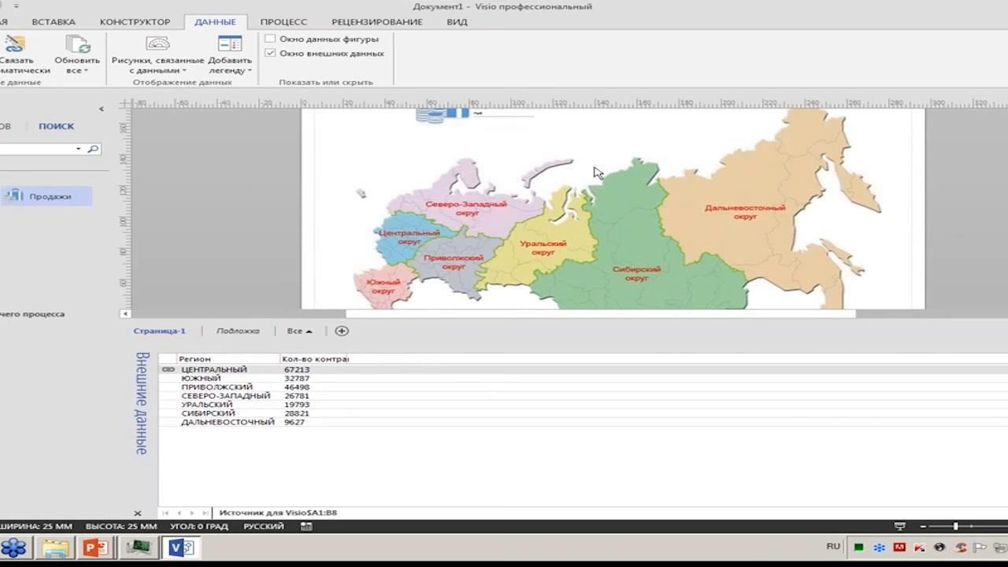
{"action": "scroll", "coordinate": [768, 206], "scroll_direction": "up", "scroll_amount": 1}
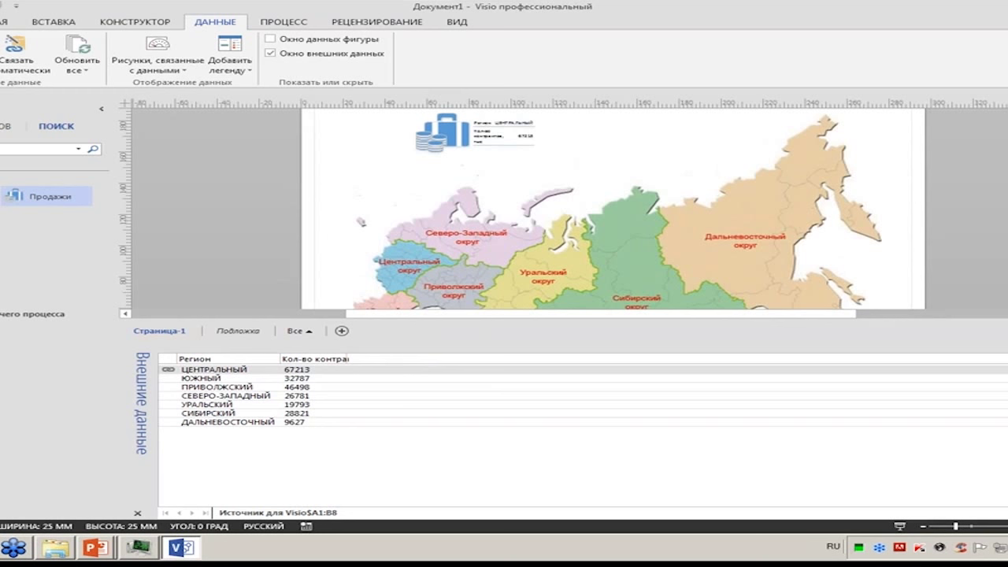
{"action": "left_click", "coordinate": [483, 141]}
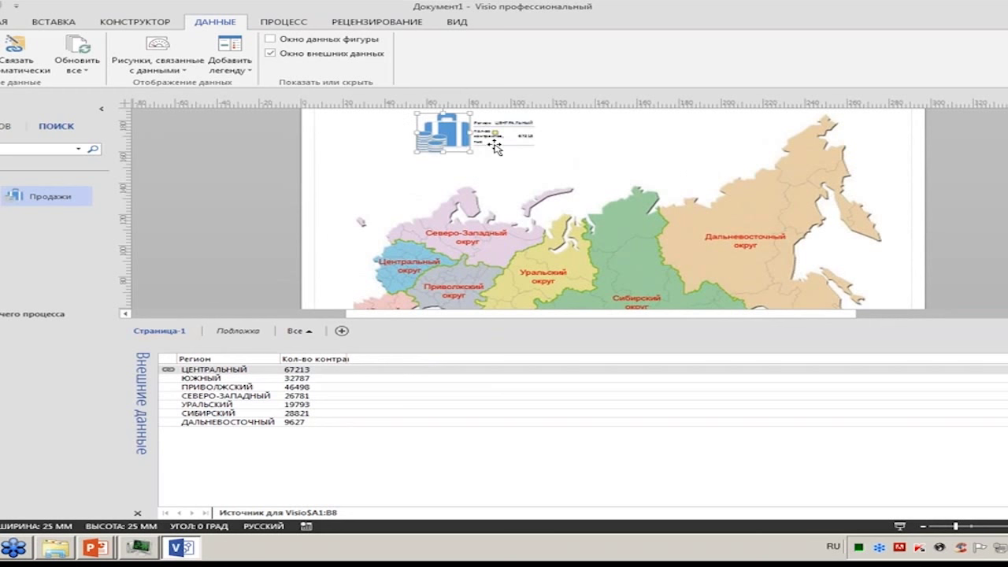
{"action": "key", "text": "Delete"}
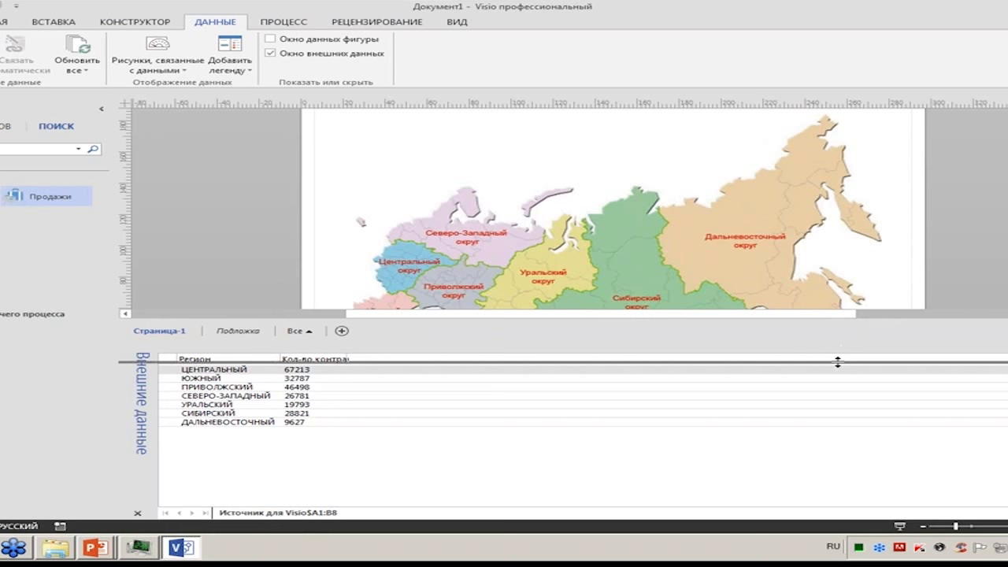
Step: Place linked data icons on Far East, Siberian, Urals, North-West, Volga, Southern and Central districts
{"action": "left_click_drag", "start_coordinate": [836, 344], "coordinate": [844, 410]}
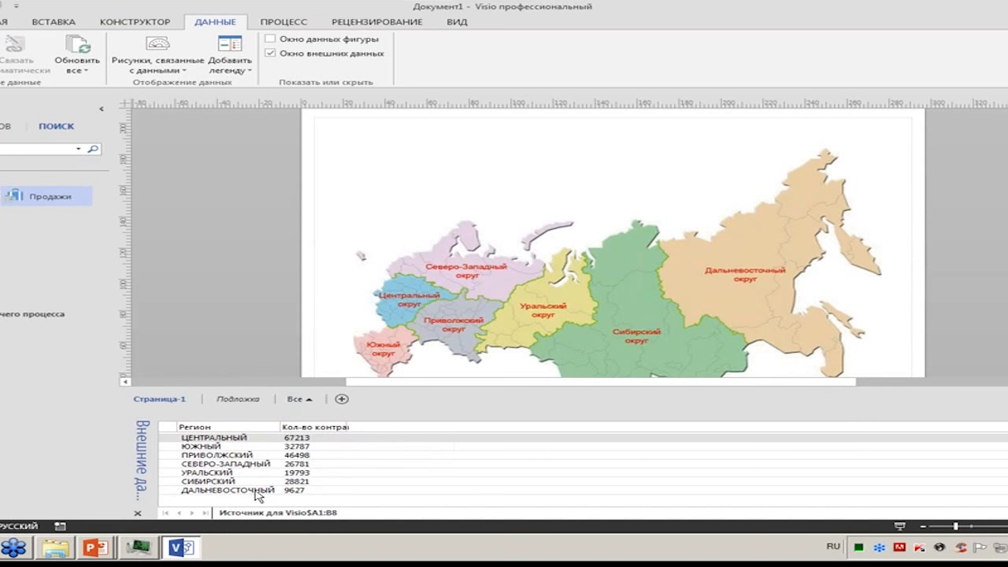
{"action": "left_click_drag", "start_coordinate": [256, 492], "coordinate": [782, 221]}
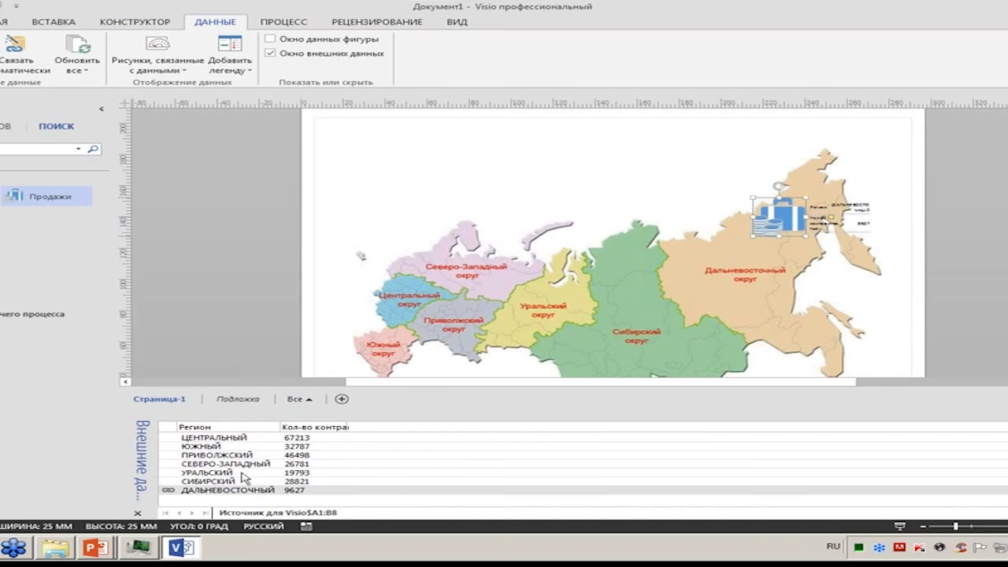
{"action": "left_click_drag", "start_coordinate": [261, 470], "coordinate": [701, 352]}
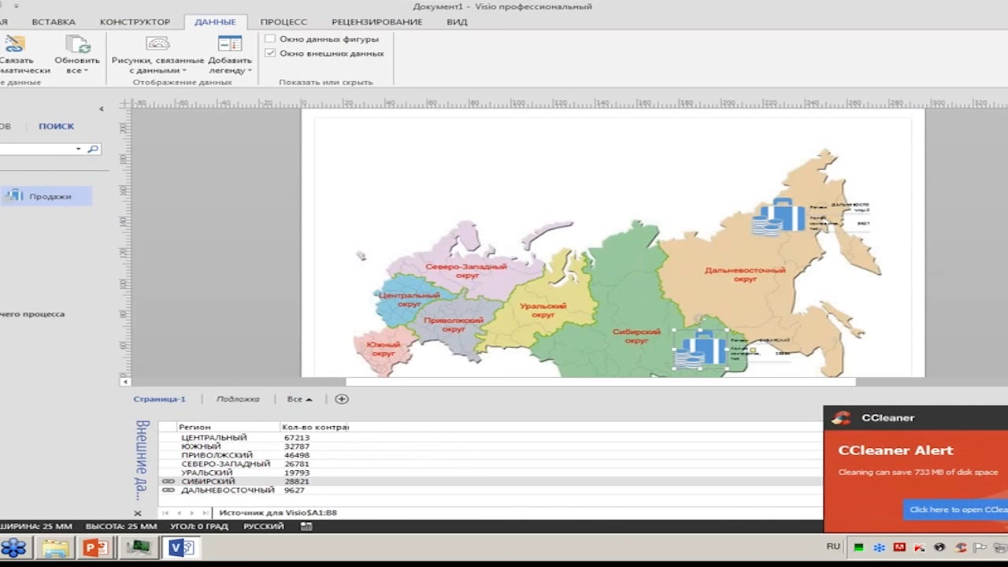
{"action": "mouse_move", "coordinate": [207, 474]}
{"action": "left_mouse_down"}
{"action": "mouse_move", "coordinate": [606, 297]}
{"action": "mouse_move", "coordinate": [559, 282]}
{"action": "left_mouse_up"}
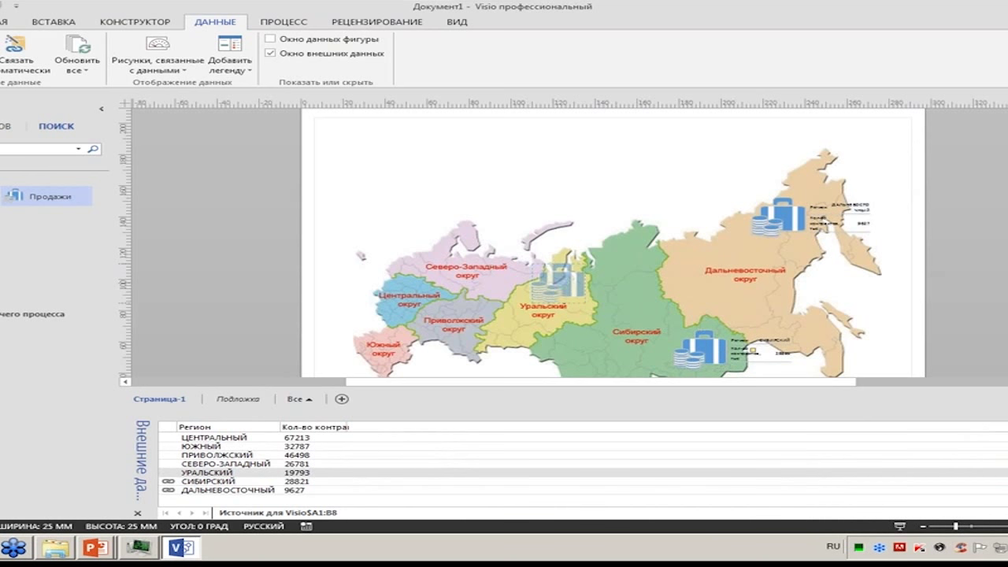
{"action": "mouse_move", "coordinate": [228, 464]}
{"action": "left_mouse_down"}
{"action": "mouse_move", "coordinate": [451, 262]}
{"action": "mouse_move", "coordinate": [454, 232]}
{"action": "left_mouse_up"}
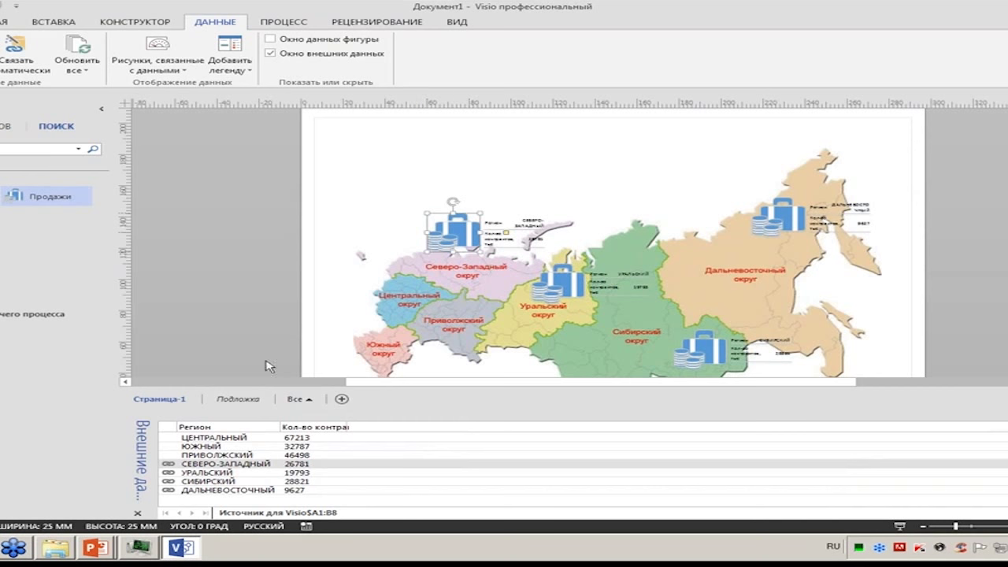
{"action": "mouse_move", "coordinate": [234, 457]}
{"action": "left_mouse_down"}
{"action": "mouse_move", "coordinate": [422, 388]}
{"action": "mouse_move", "coordinate": [476, 297]}
{"action": "left_mouse_up"}
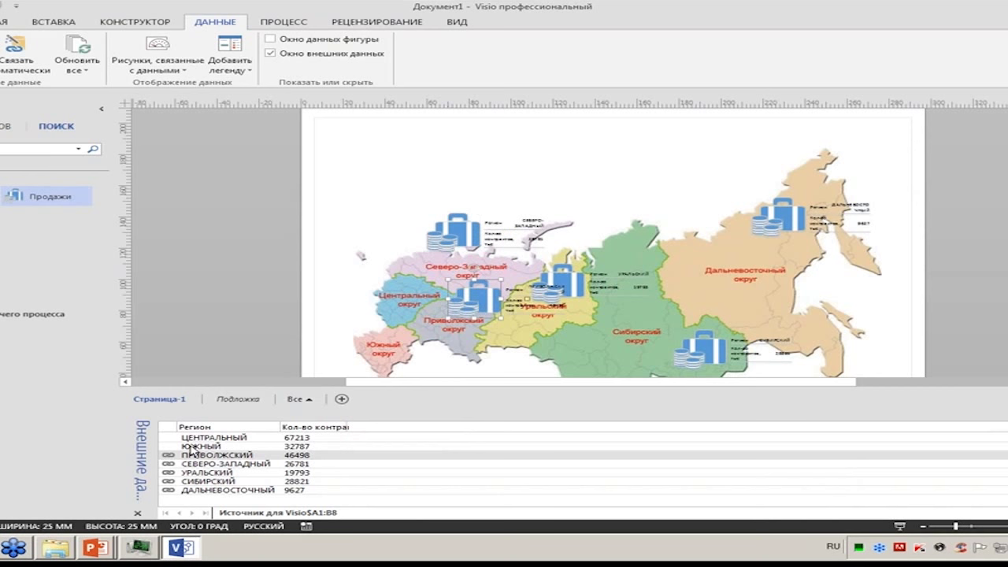
{"action": "left_click_drag", "start_coordinate": [211, 447], "coordinate": [341, 349]}
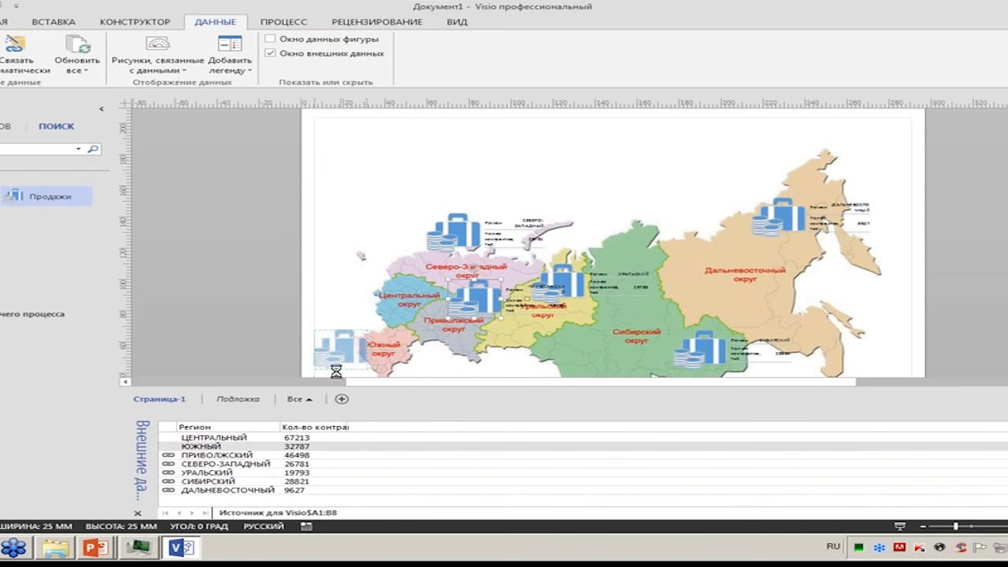
{"action": "left_click_drag", "start_coordinate": [234, 441], "coordinate": [369, 272]}
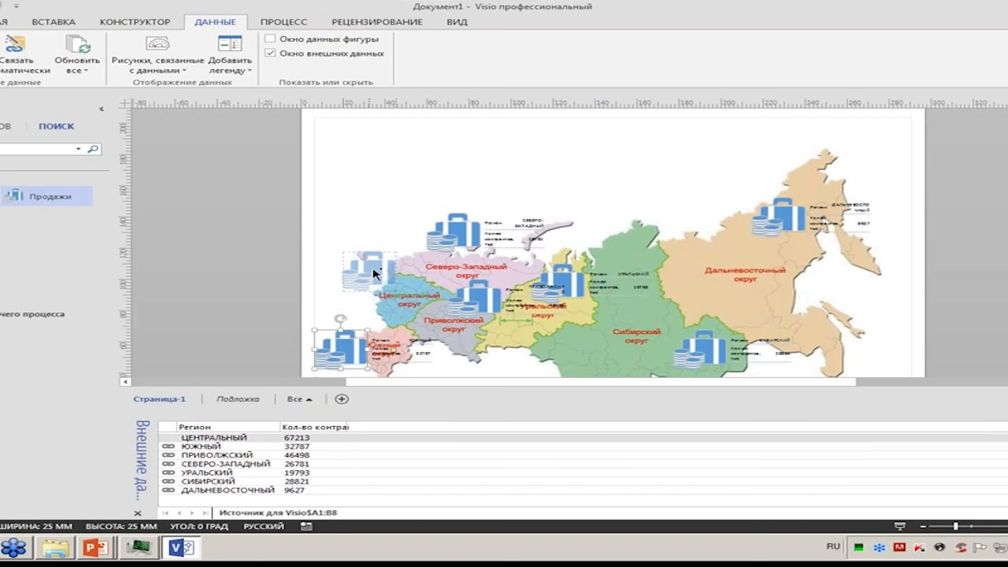
{"action": "left_click", "coordinate": [942, 328]}
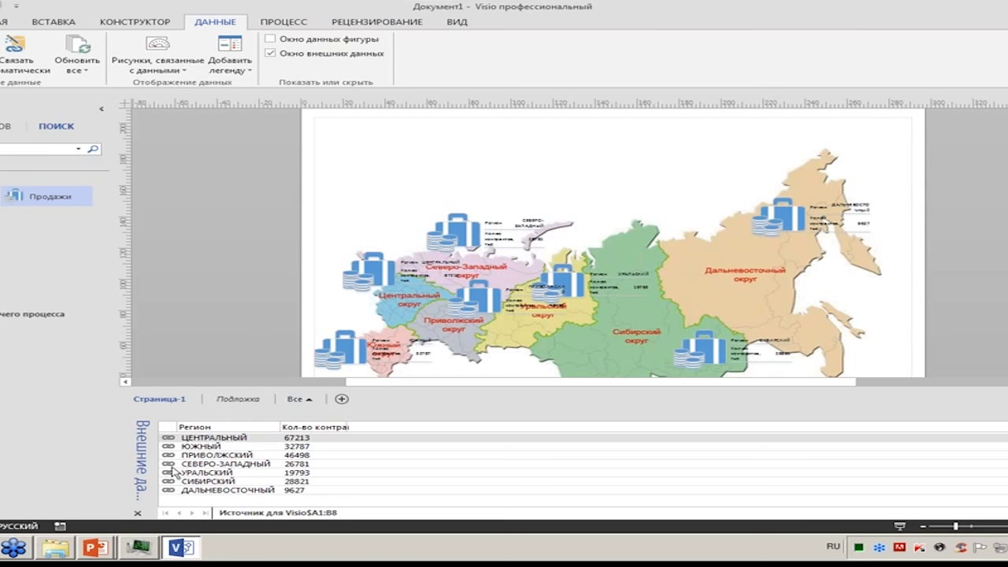
Step: Hide the data table, select all briefcase icons, and create a new data graphic item
{"action": "left_click", "coordinate": [270, 54]}
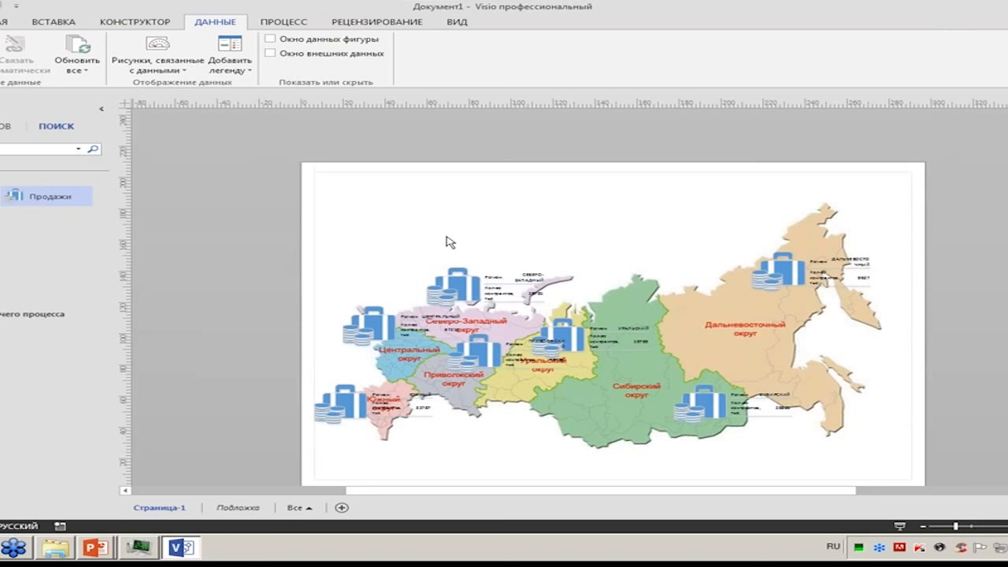
{"action": "key", "text": "ctrl+a"}
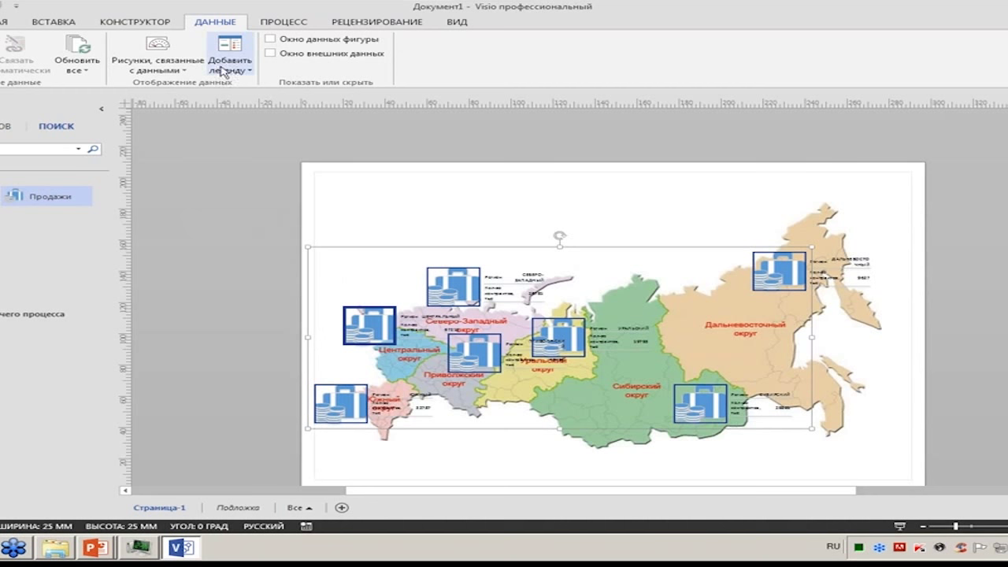
{"action": "left_click", "coordinate": [176, 73]}
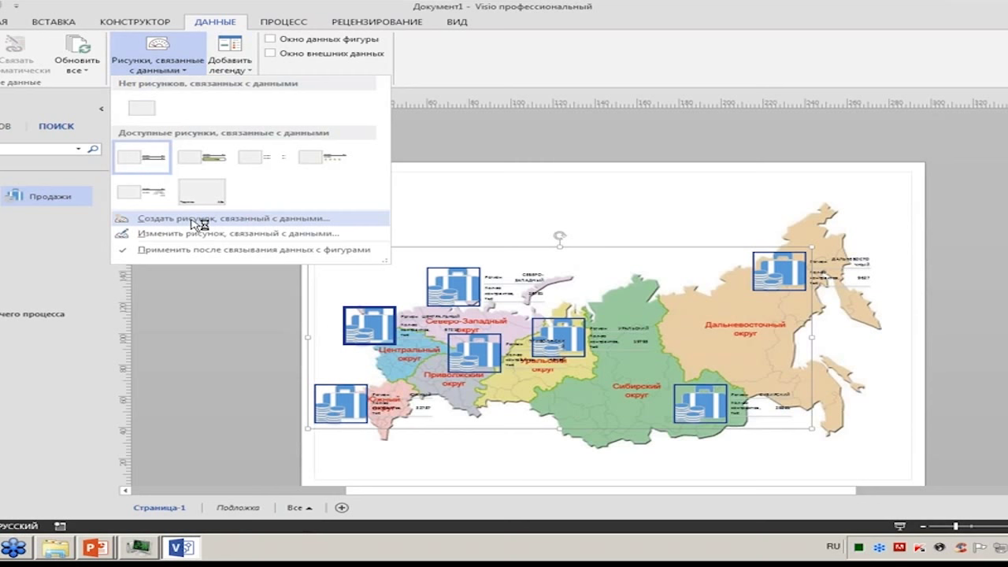
{"action": "left_click", "coordinate": [197, 223]}
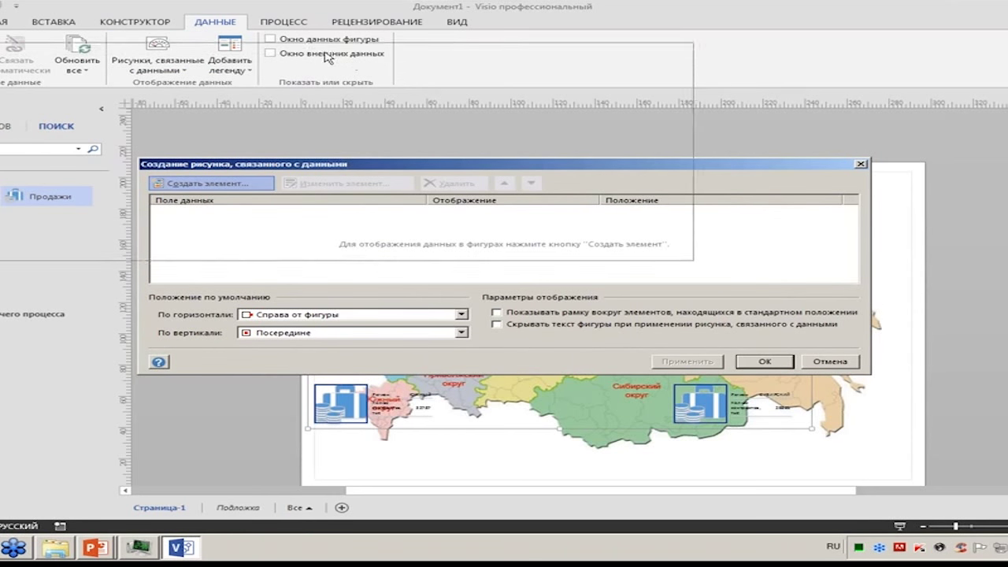
{"action": "left_click_drag", "start_coordinate": [326, 57], "coordinate": [327, 57]}
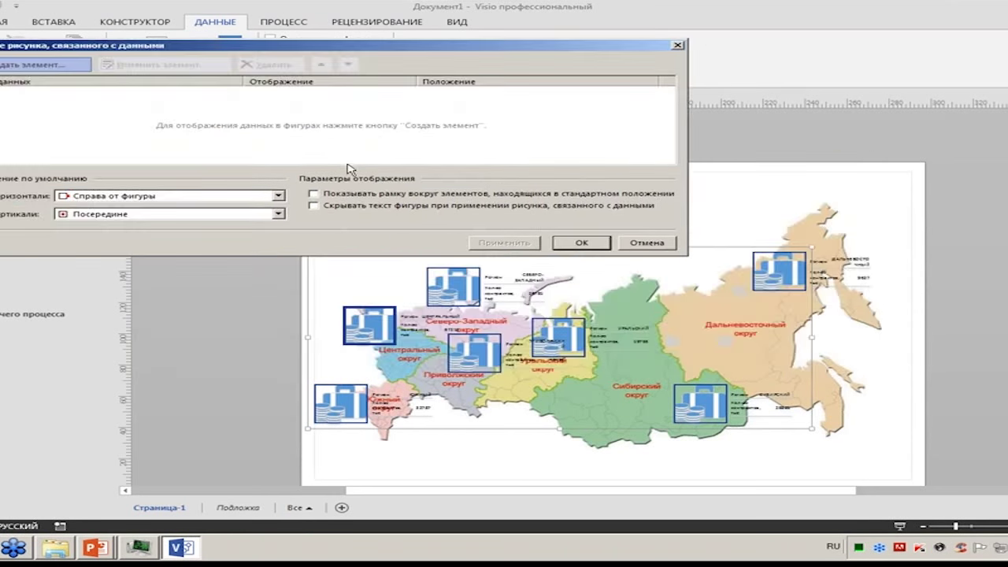
{"action": "left_click", "coordinate": [30, 67]}
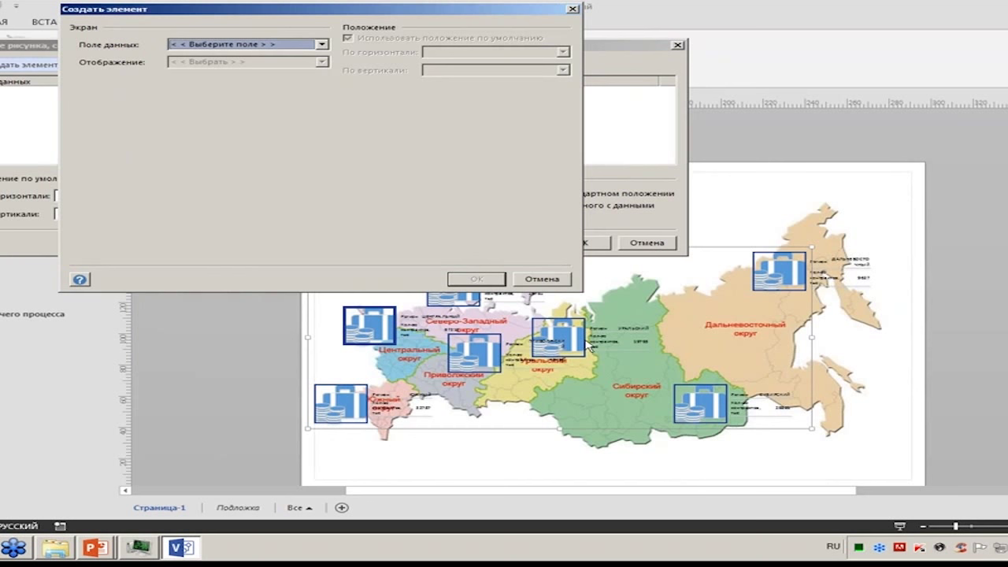
Step: Base the item on Кол-во контрактов, тыс, displayed as a Data Bar, browsing bar styles
{"action": "left_click", "coordinate": [323, 46]}
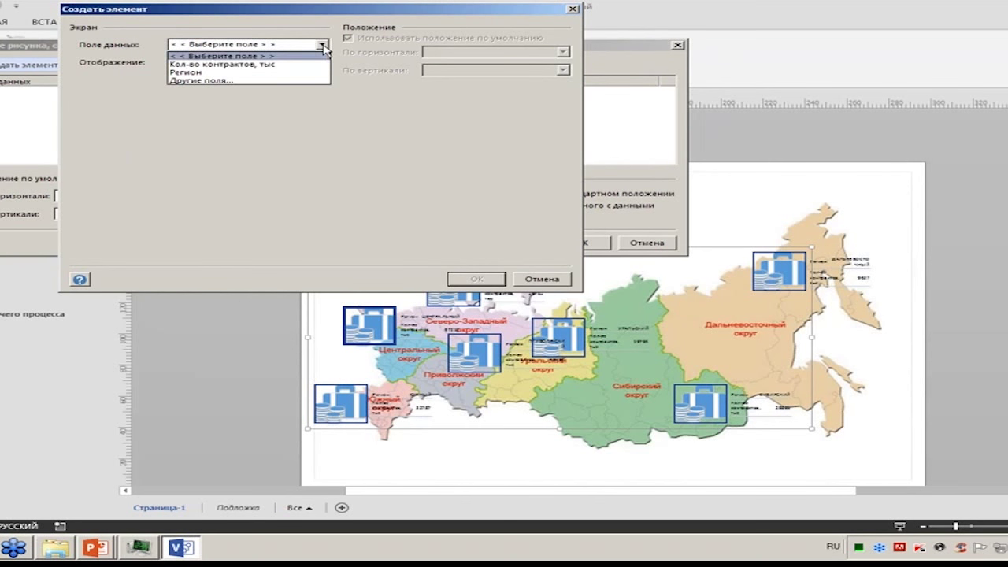
{"action": "left_click", "coordinate": [270, 66]}
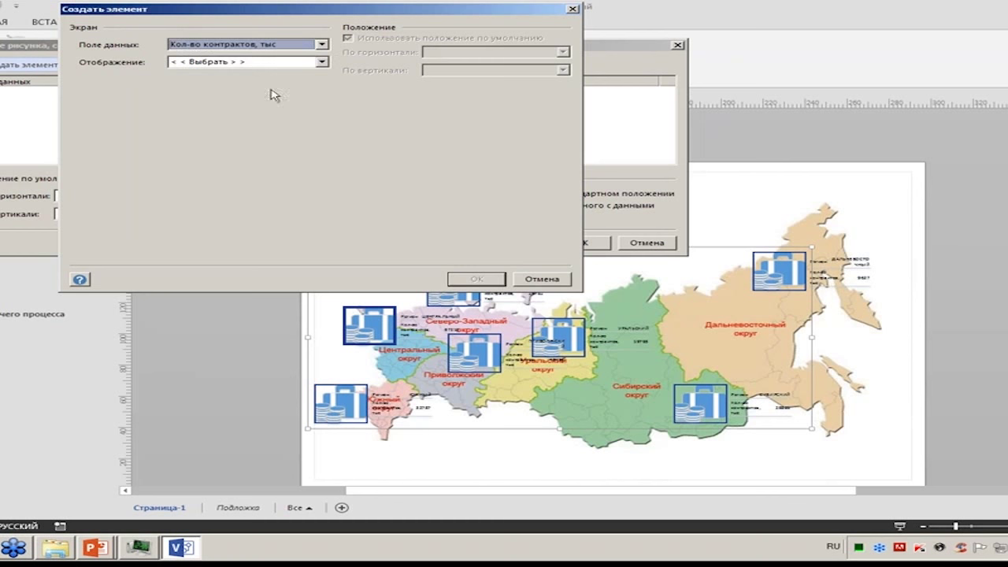
{"action": "left_click", "coordinate": [321, 63]}
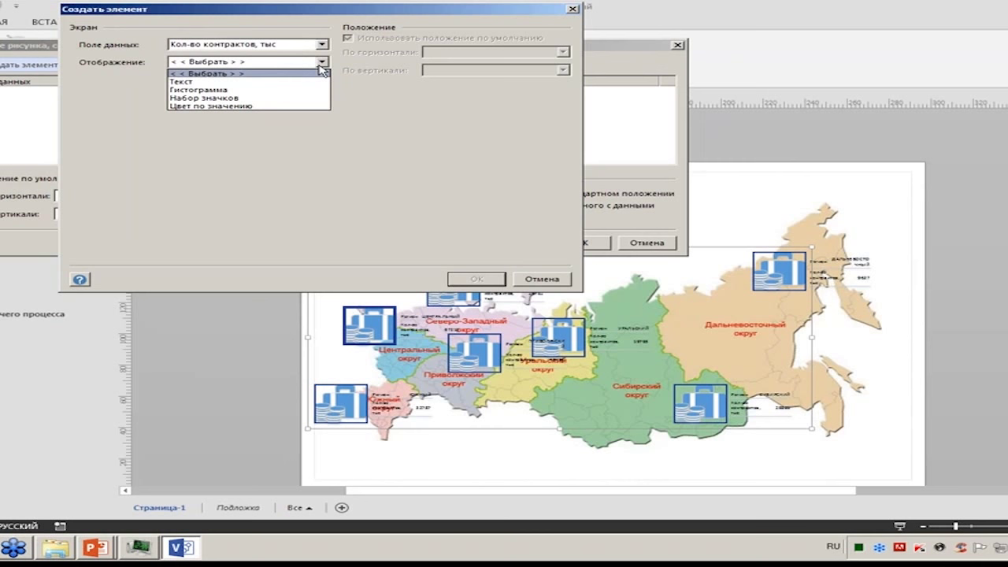
{"action": "left_click", "coordinate": [319, 90]}
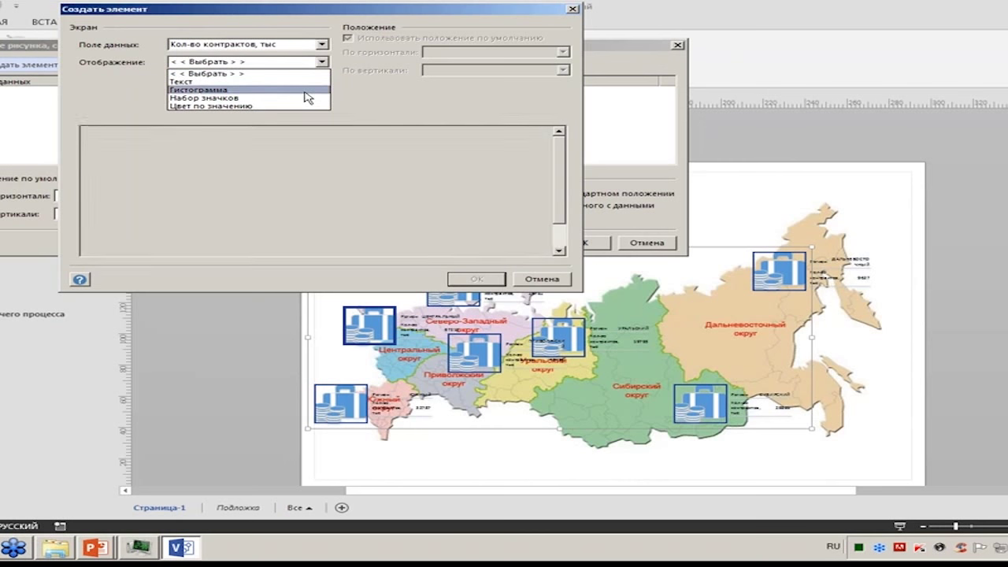
{"action": "left_click", "coordinate": [323, 87]}
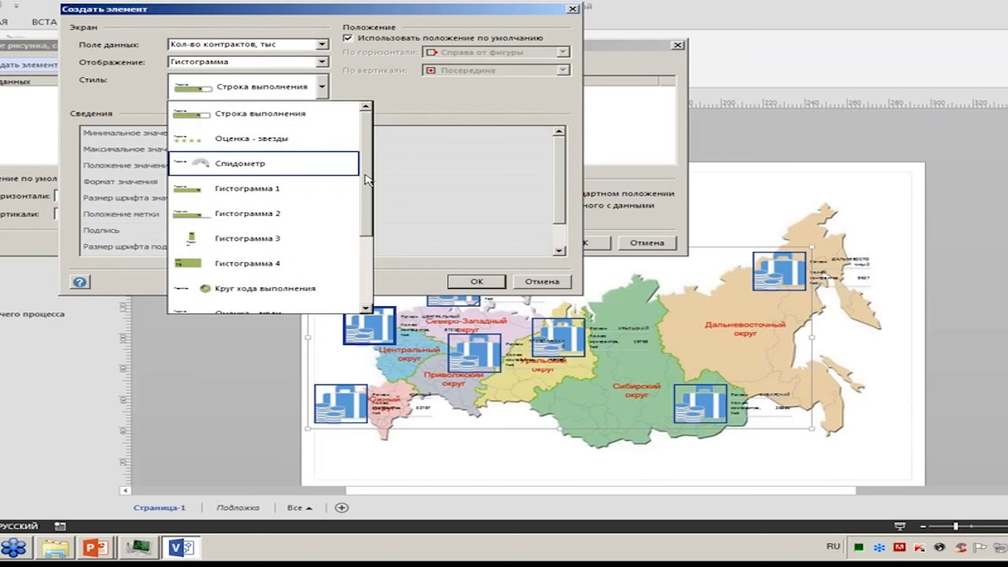
{"action": "left_click_drag", "start_coordinate": [366, 180], "coordinate": [372, 215]}
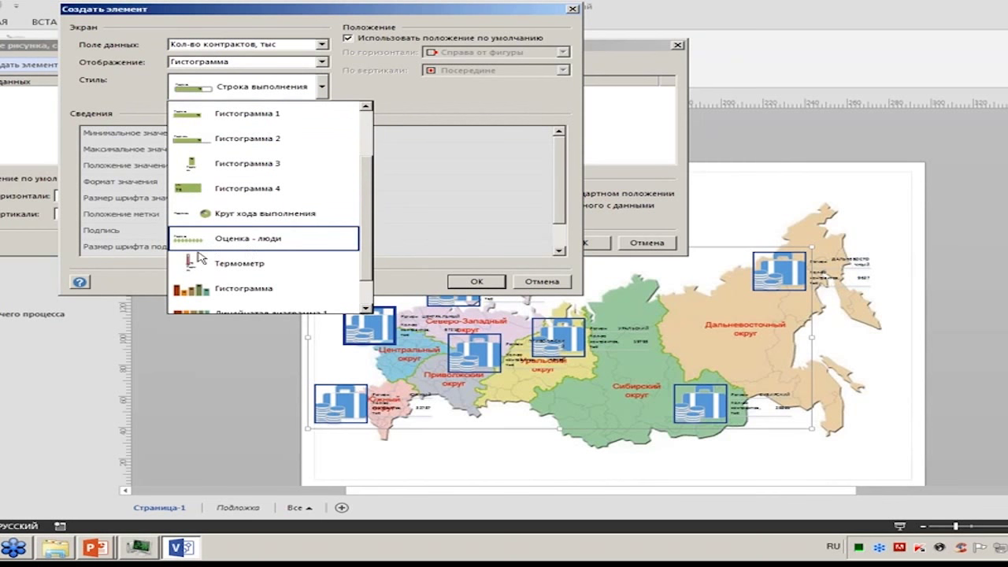
{"action": "mouse_move", "coordinate": [368, 224]}
{"action": "left_mouse_down"}
{"action": "mouse_move", "coordinate": [370, 260]}
{"action": "mouse_move", "coordinate": [382, 175]}
{"action": "left_mouse_up"}
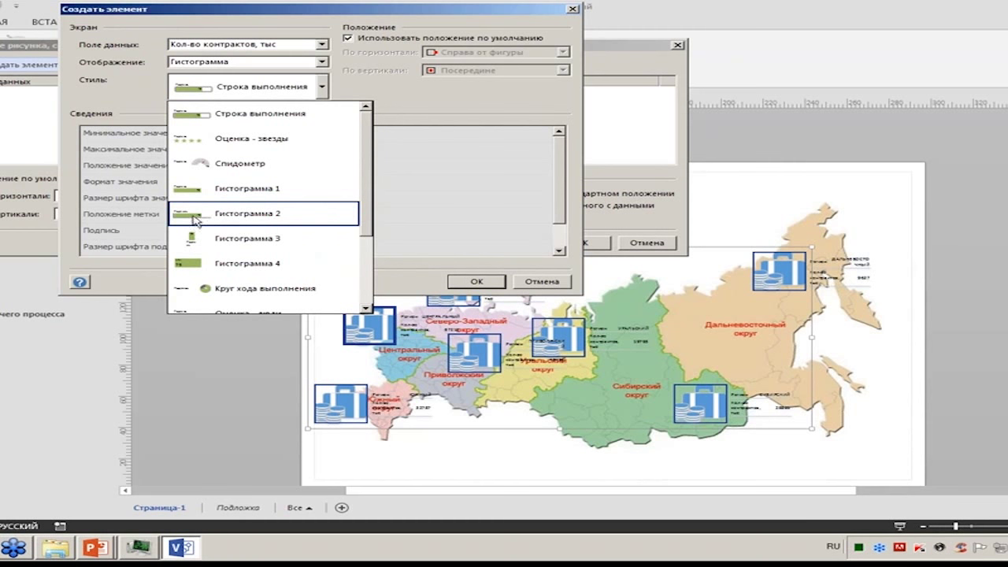
{"action": "left_click", "coordinate": [320, 88]}
{"action": "left_click", "coordinate": [322, 63]}
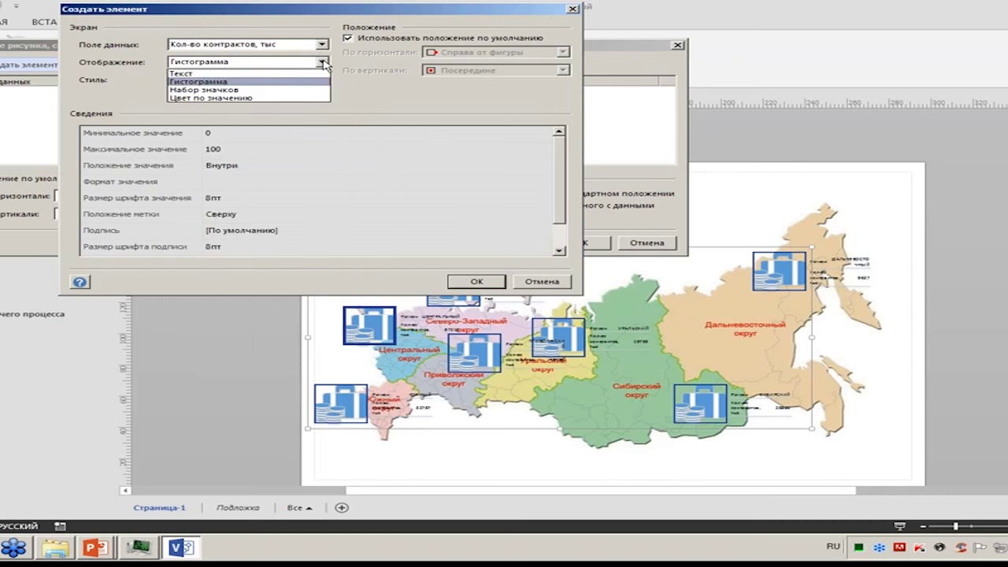
Step: Show the contract count as an Icon Set and browse the available icon set styles
{"action": "left_click", "coordinate": [236, 90]}
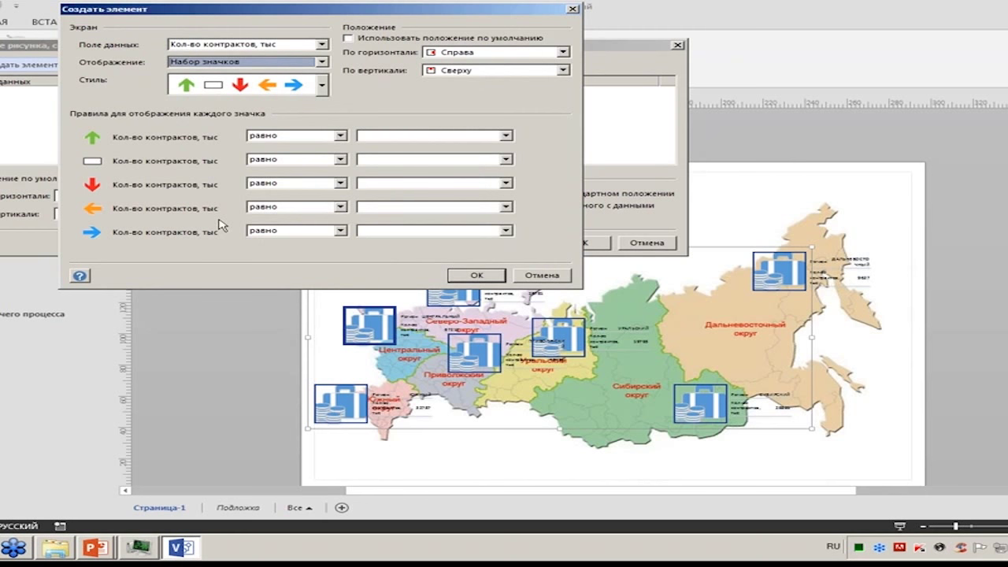
{"action": "left_click", "coordinate": [323, 89]}
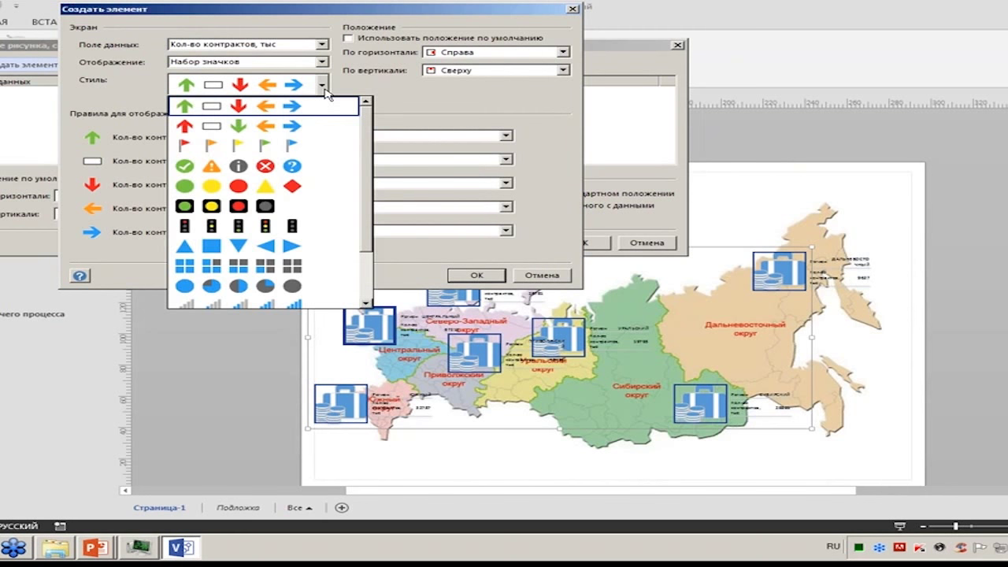
{"action": "mouse_move", "coordinate": [370, 162]}
{"action": "left_mouse_down"}
{"action": "mouse_move", "coordinate": [363, 212]}
{"action": "mouse_move", "coordinate": [361, 196]}
{"action": "left_mouse_up"}
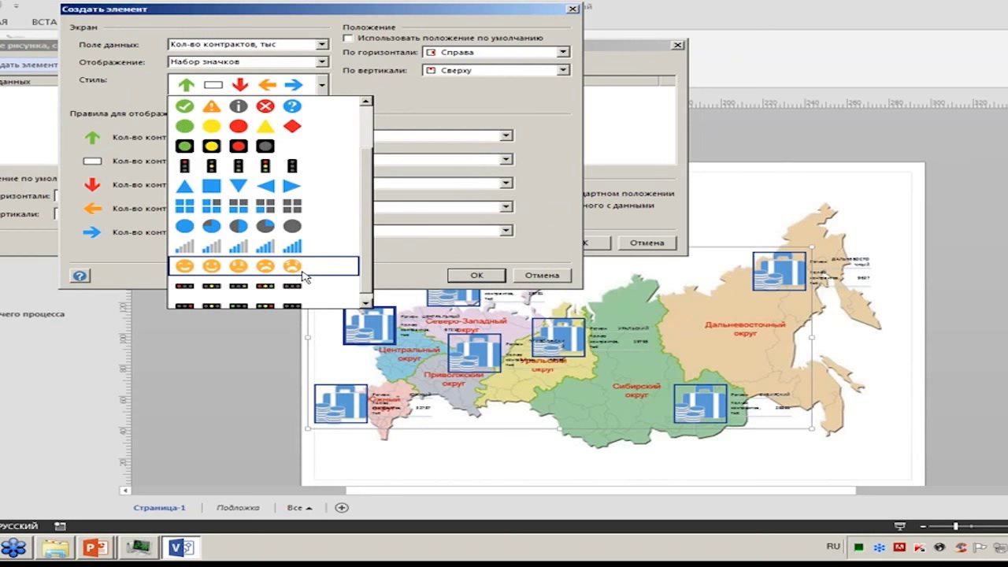
{"action": "left_click", "coordinate": [394, 272]}
{"action": "left_click", "coordinate": [323, 85]}
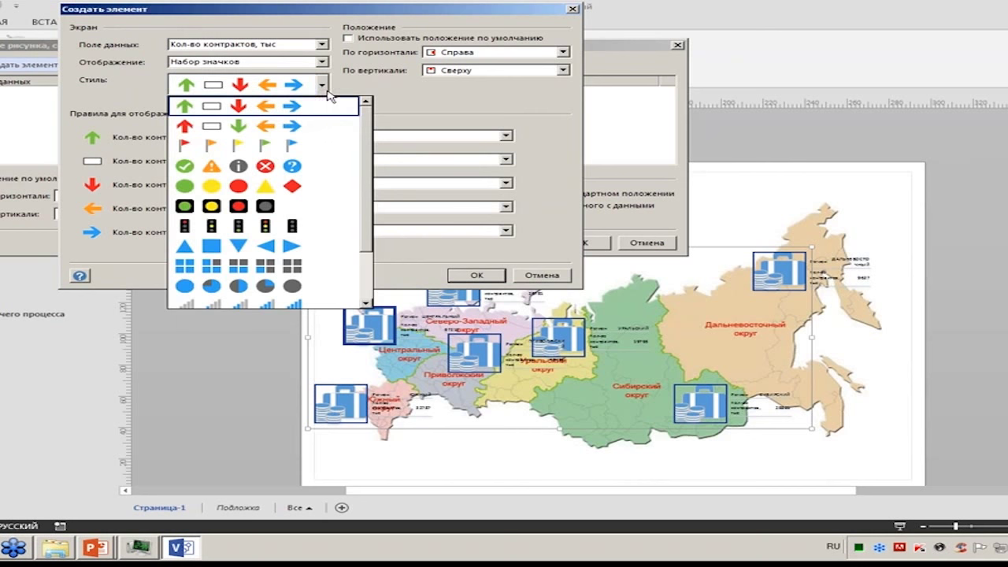
{"action": "left_click", "coordinate": [321, 63]}
{"action": "left_click", "coordinate": [321, 63]}
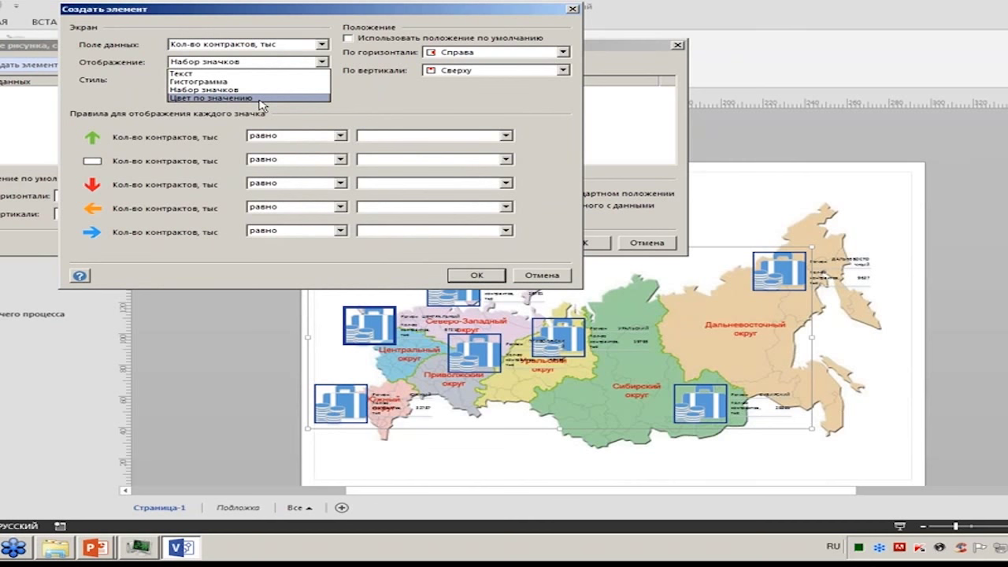
Step: Display the item as Color by Value, colouring by value ranges
{"action": "left_click", "coordinate": [261, 98]}
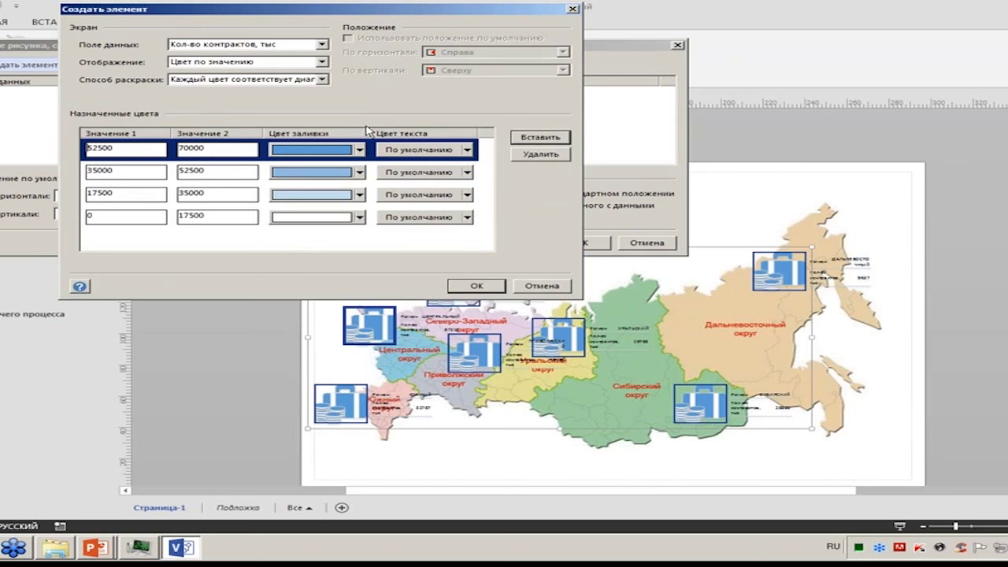
{"action": "left_click", "coordinate": [323, 81]}
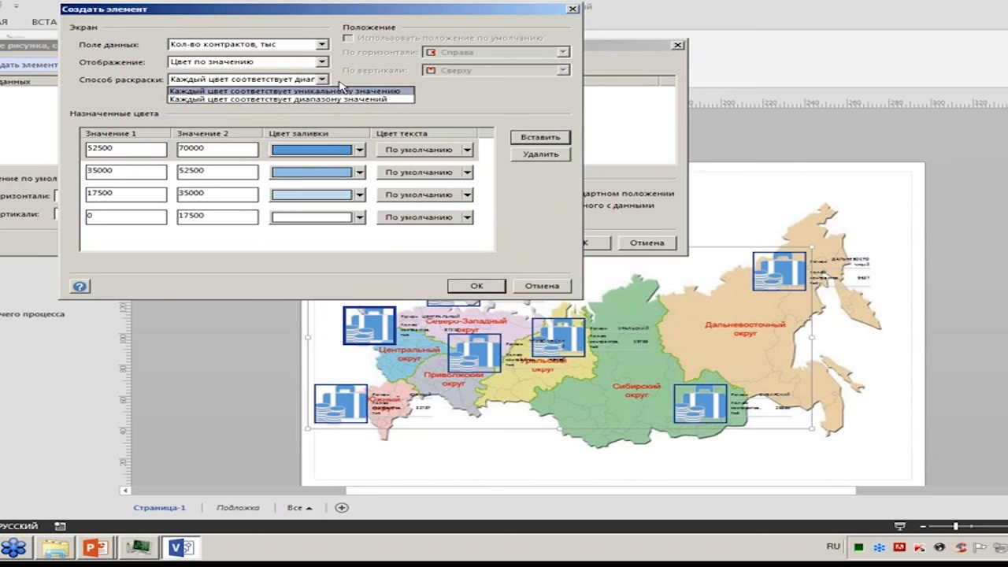
{"action": "left_click", "coordinate": [339, 82]}
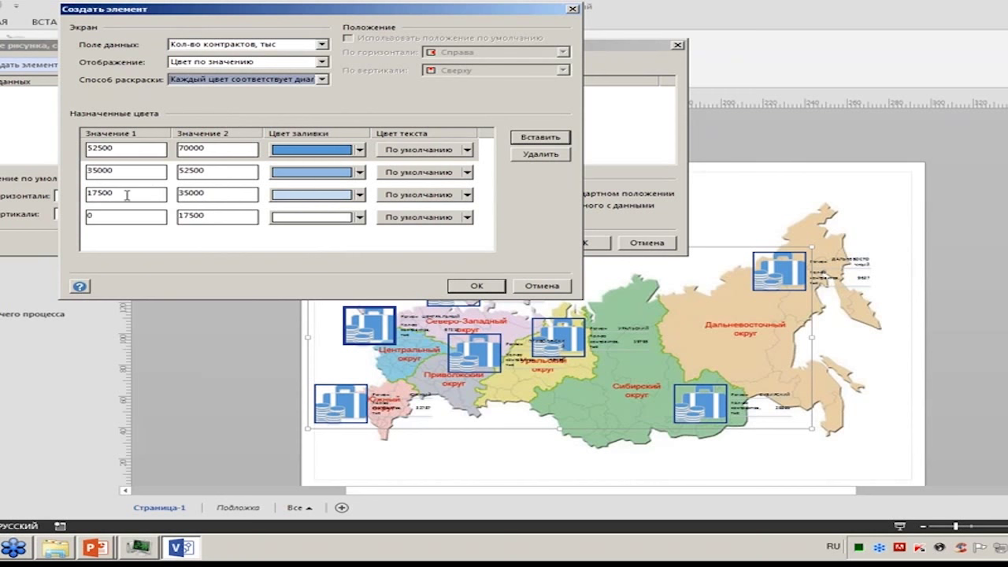
Step: Colour 0–17500 red, 17500–35000 yellow, 35000–52500 blue, 52500–70000 green, and confirm
{"action": "left_click", "coordinate": [359, 217]}
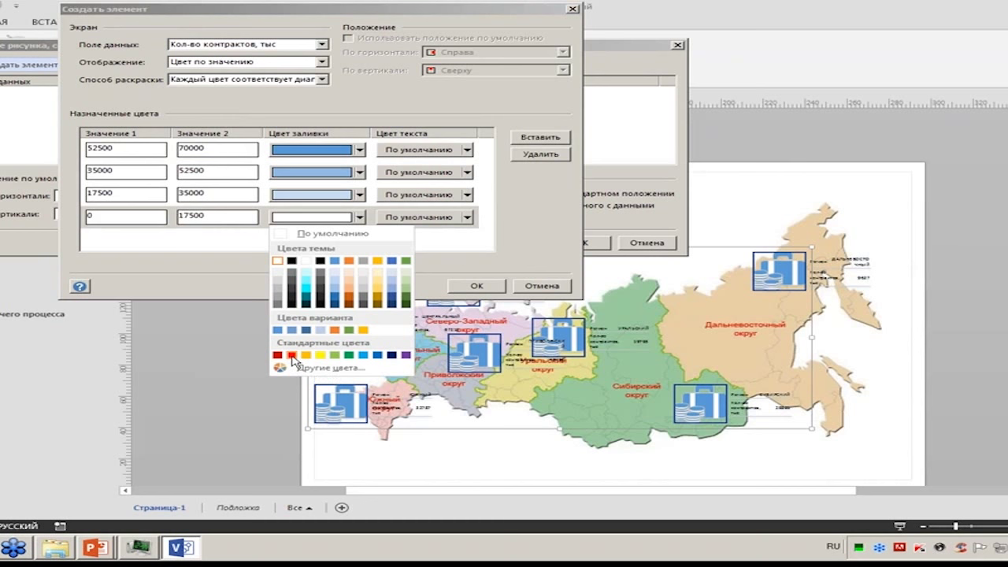
{"action": "left_click", "coordinate": [291, 355]}
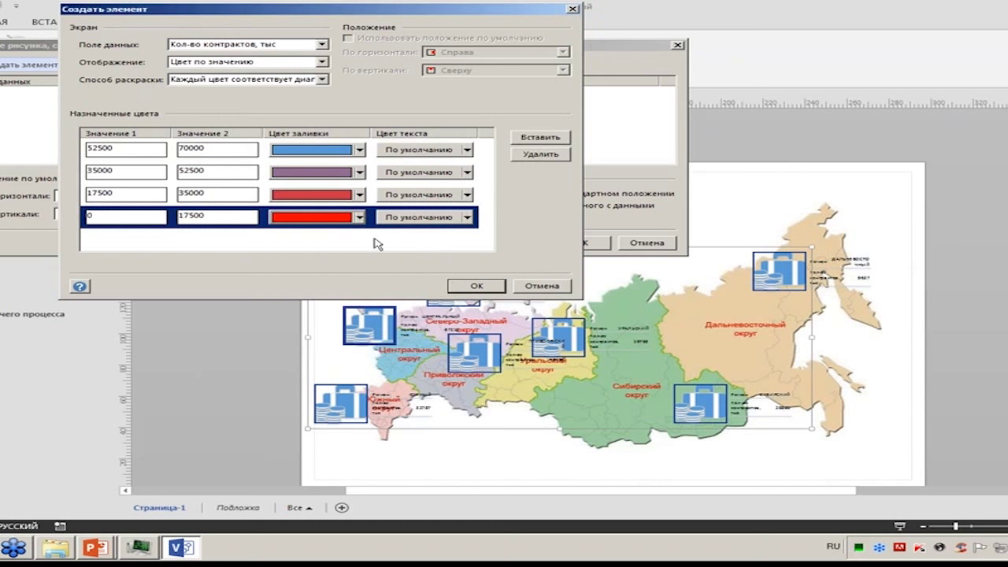
{"action": "left_click", "coordinate": [359, 195]}
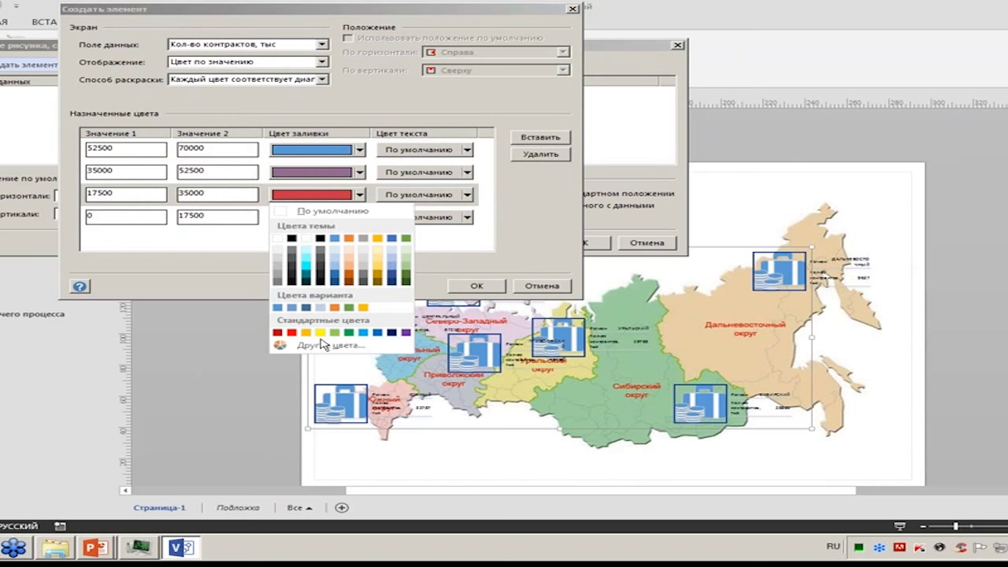
{"action": "left_click", "coordinate": [320, 332]}
{"action": "left_click", "coordinate": [360, 173]}
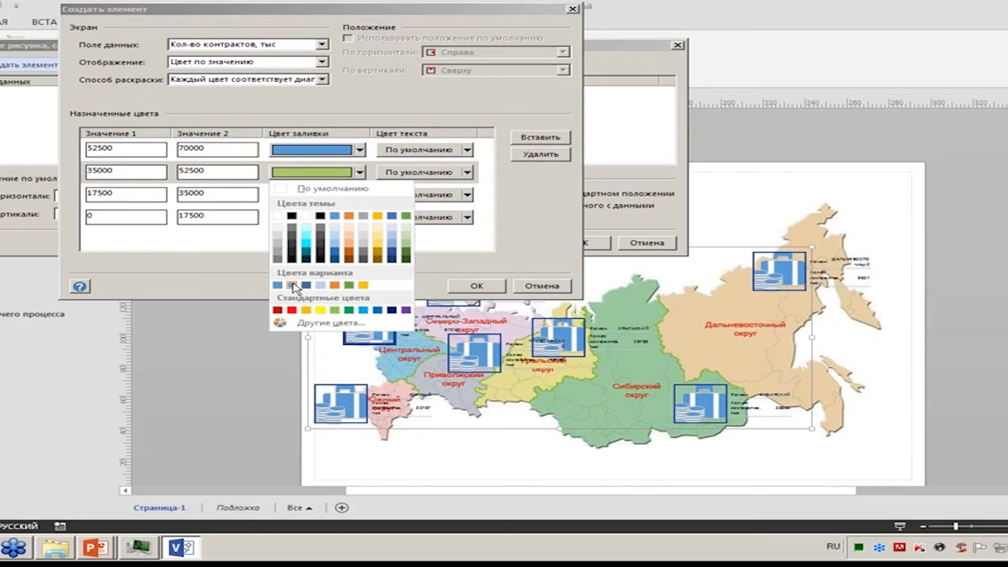
{"action": "left_click", "coordinate": [292, 285]}
{"action": "left_click", "coordinate": [360, 173]}
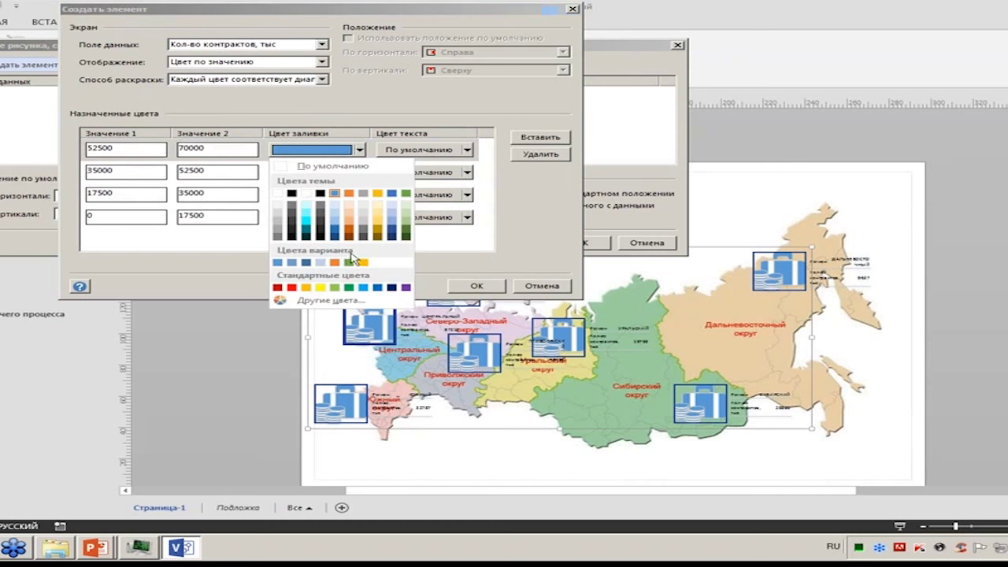
{"action": "left_click", "coordinate": [348, 289]}
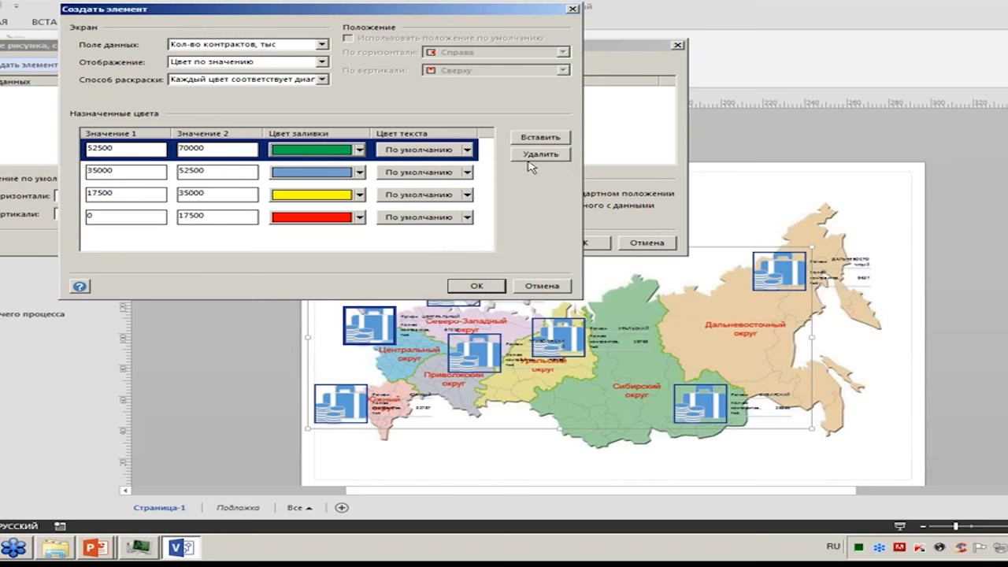
{"action": "left_click", "coordinate": [499, 289]}
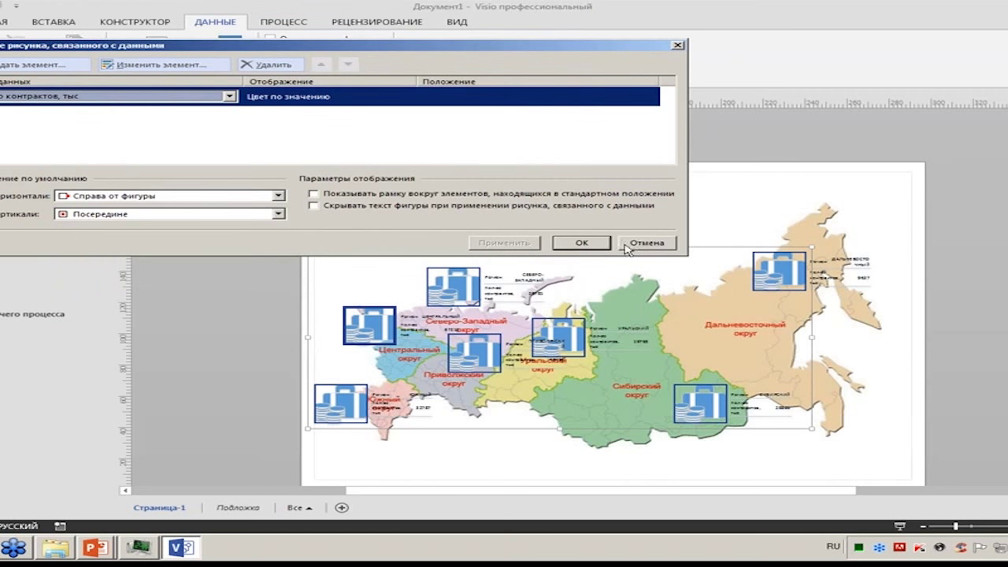
{"action": "left_click", "coordinate": [606, 245]}
Step: Apply the colour-by-value graphic to the selected briefcase icons and view the recoloured map
{"action": "left_click", "coordinate": [607, 246]}
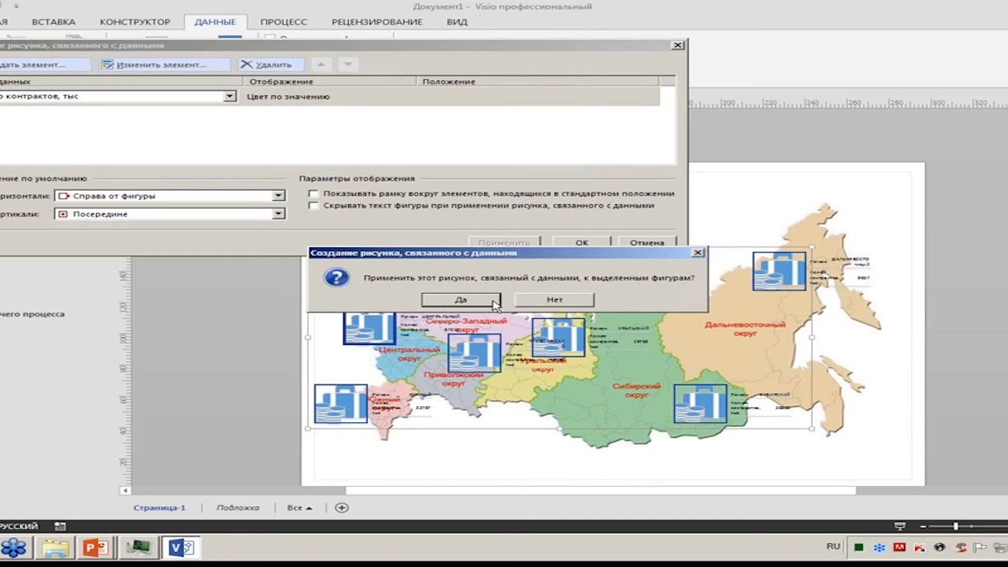
{"action": "left_click", "coordinate": [460, 300]}
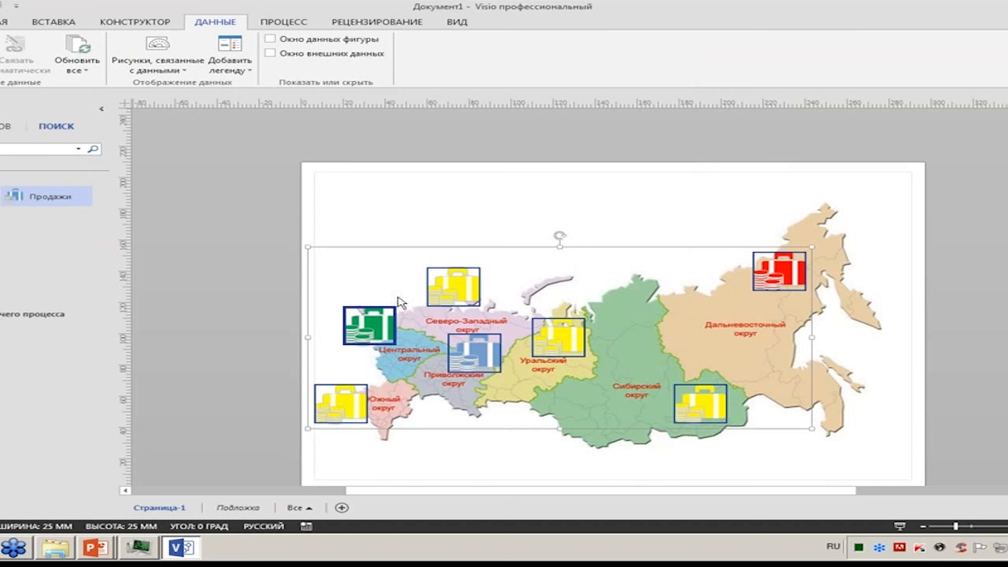
{"action": "left_click", "coordinate": [439, 456]}
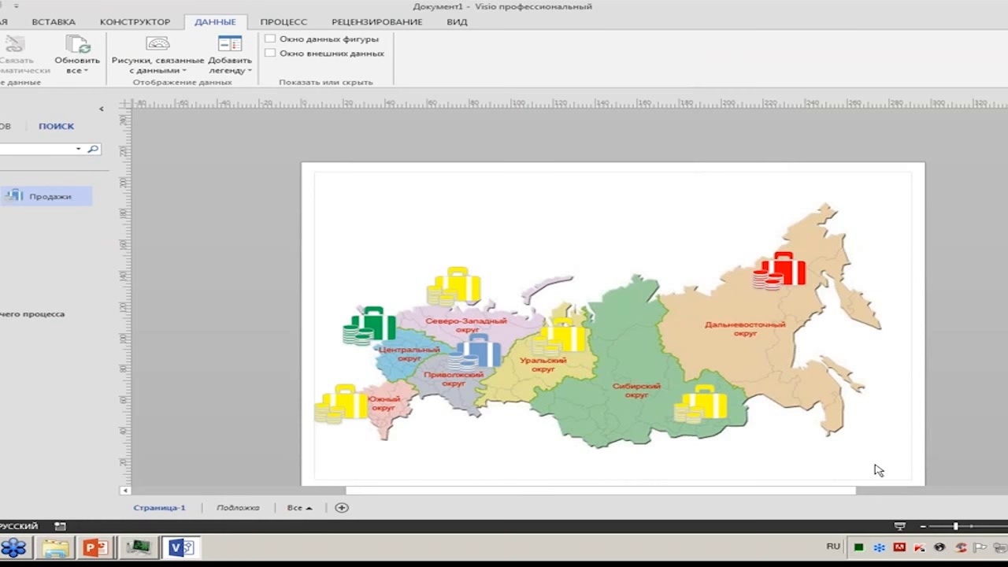
{"action": "left_click", "coordinate": [245, 71]}
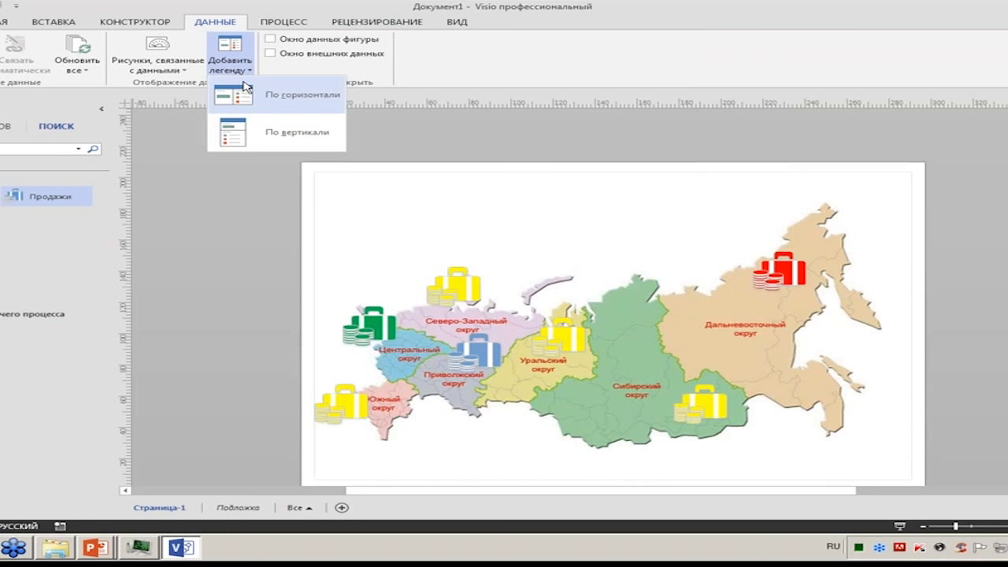
Step: Insert a horizontal legend and move it to the page's top-left corner
{"action": "left_click", "coordinate": [277, 98]}
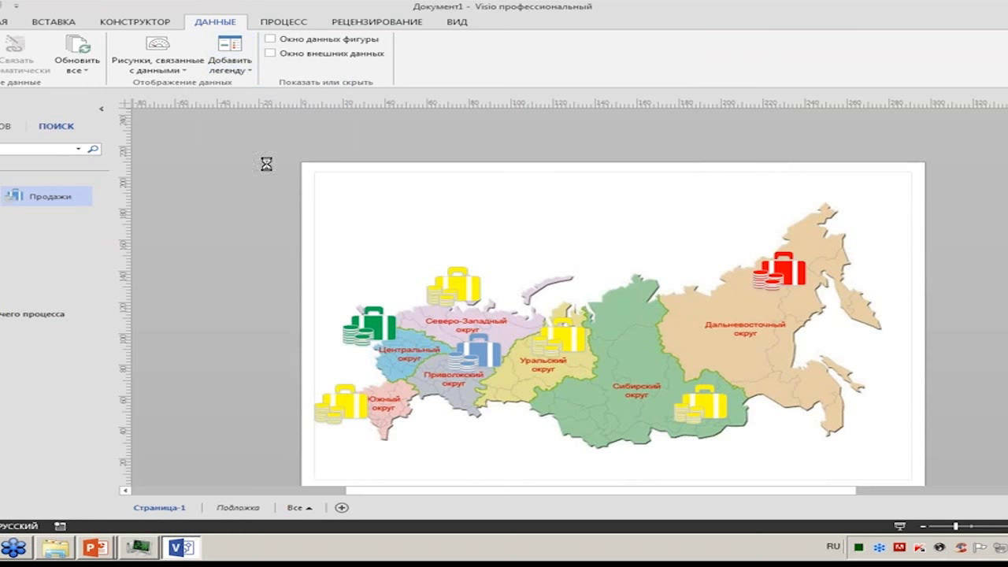
{"action": "mouse_move", "coordinate": [890, 180]}
{"action": "left_mouse_down"}
{"action": "mouse_move", "coordinate": [388, 172]}
{"action": "mouse_move", "coordinate": [364, 188]}
{"action": "left_mouse_up"}
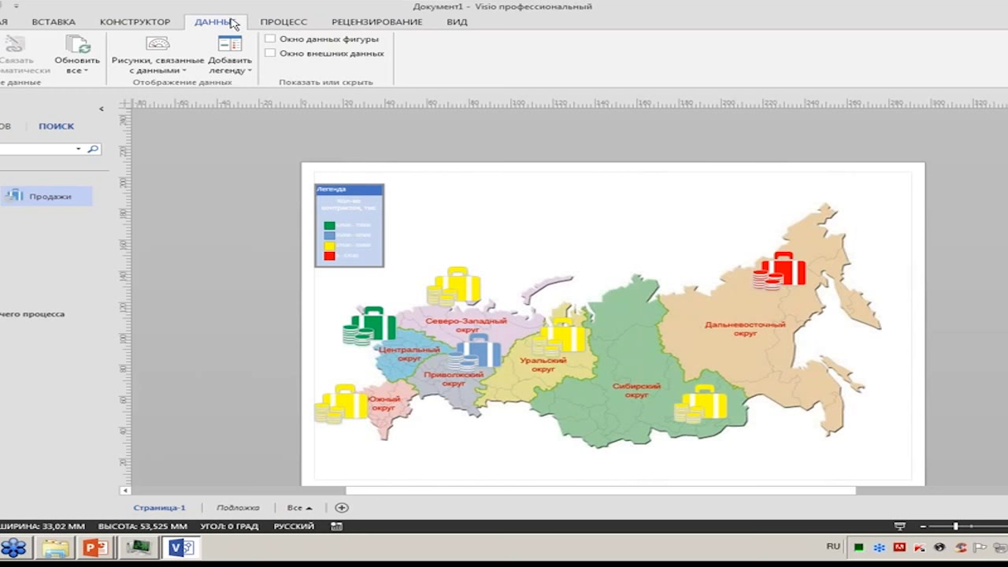
{"action": "left_click", "coordinate": [79, 67]}
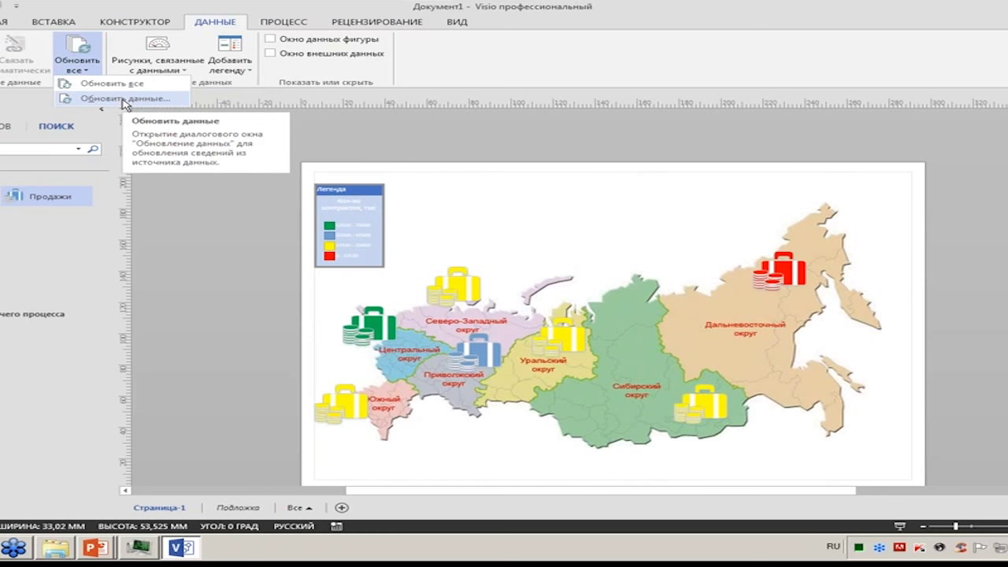
{"action": "left_click", "coordinate": [124, 98]}
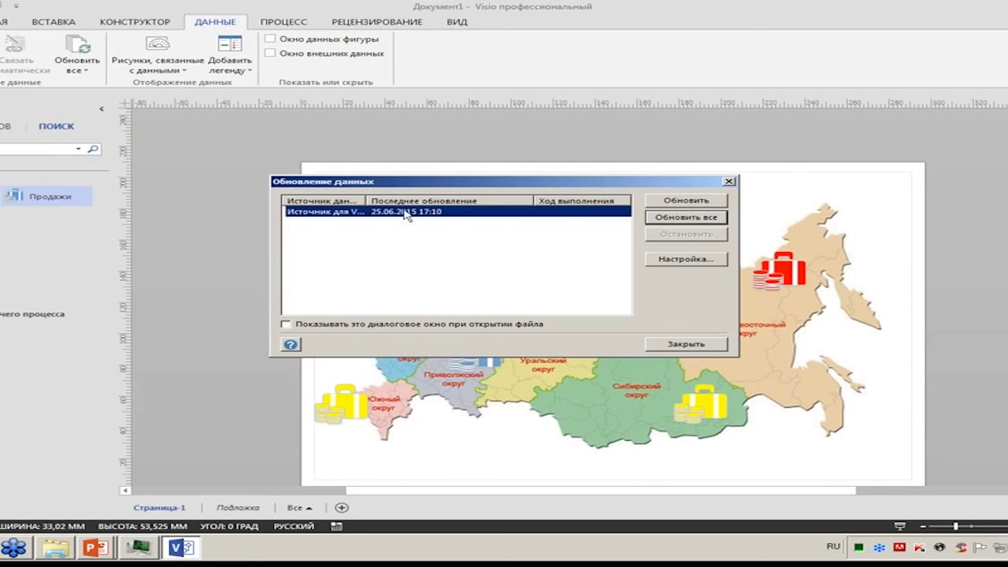
{"action": "left_click", "coordinate": [703, 263]}
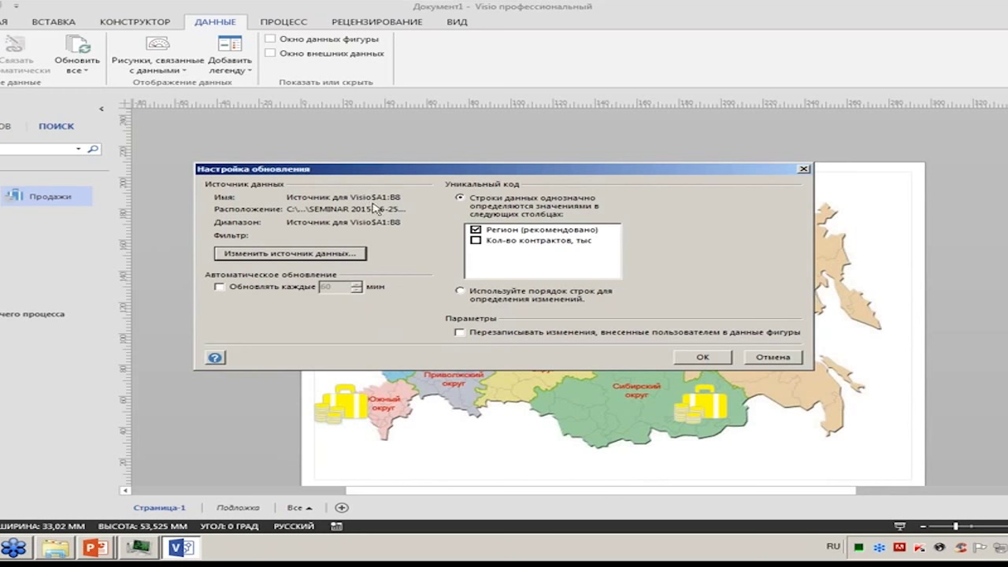
{"action": "left_click", "coordinate": [346, 255]}
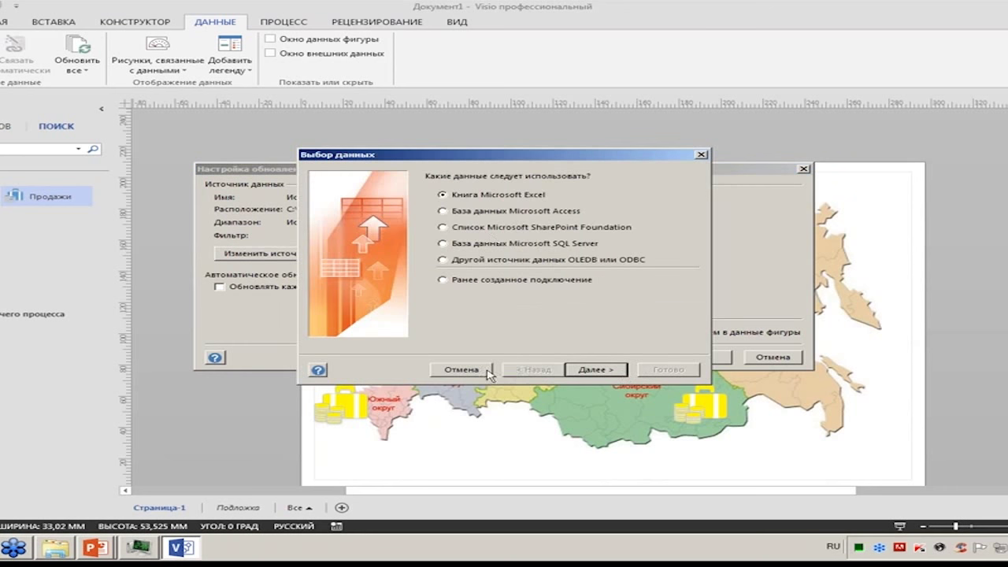
{"action": "left_click", "coordinate": [462, 369]}
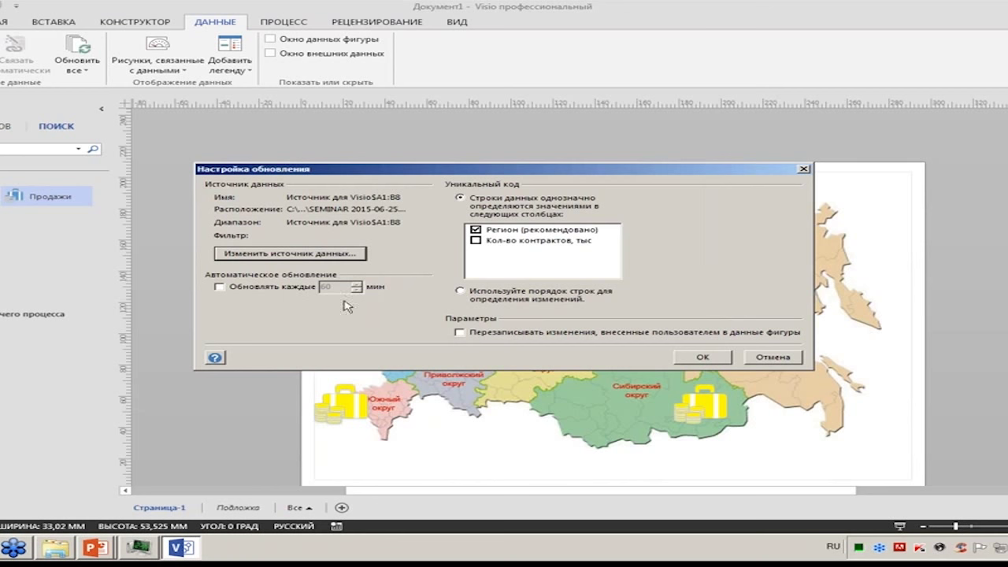
{"action": "left_click", "coordinate": [702, 357]}
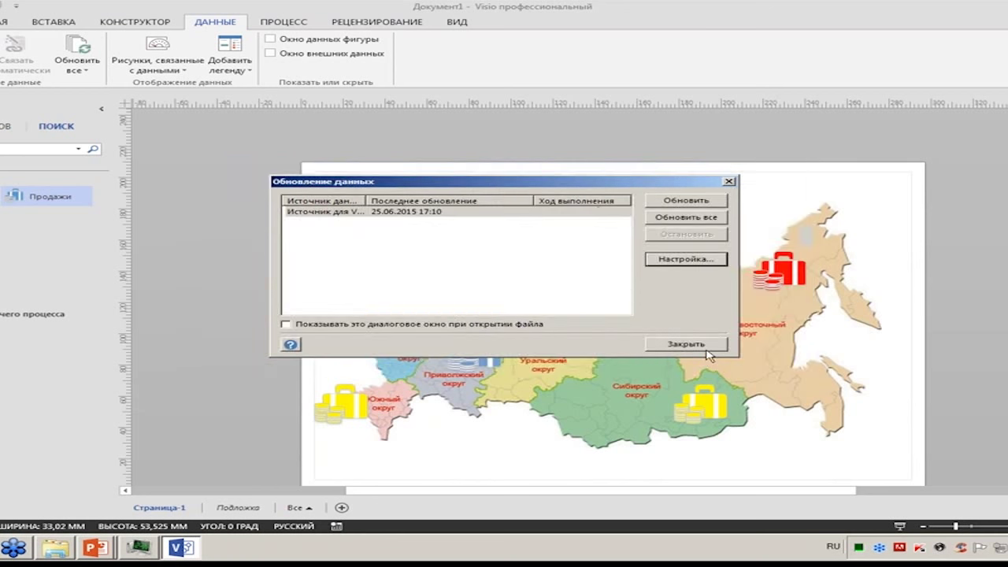
{"action": "left_click", "coordinate": [699, 347]}
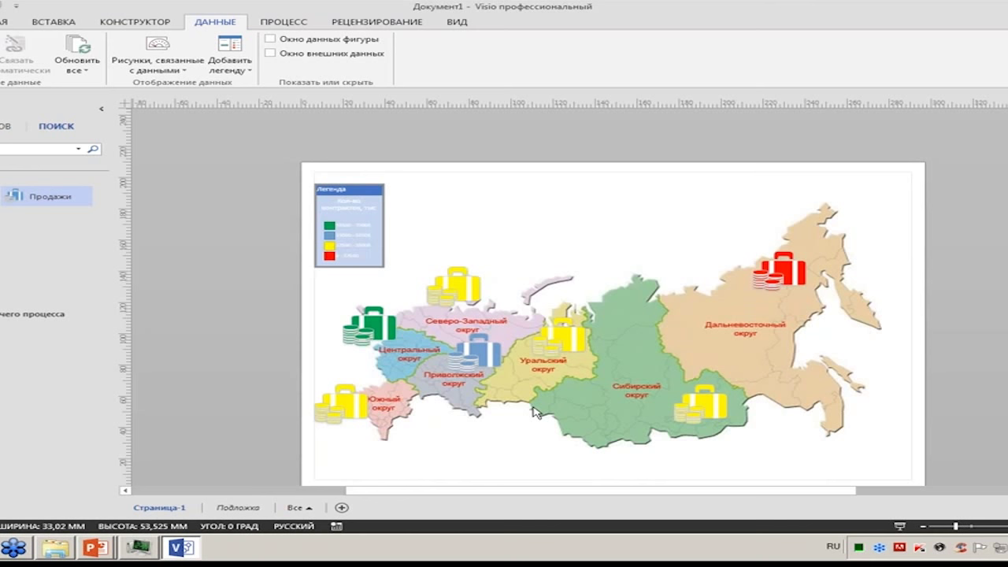
Step: Preview the map full screen with F5, then return and open Save As with F12
{"action": "key", "text": "F5"}
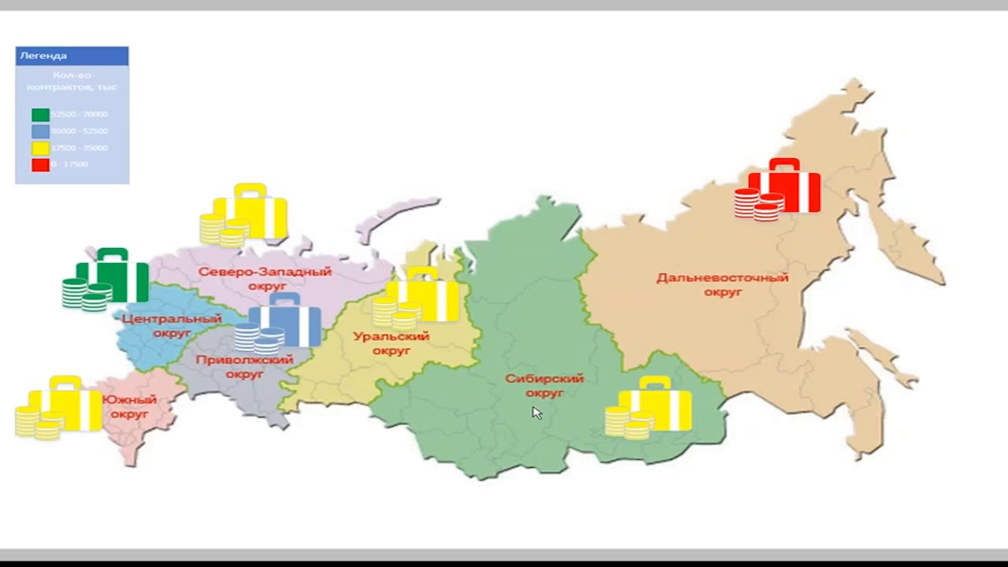
{"action": "key", "text": "Escape"}
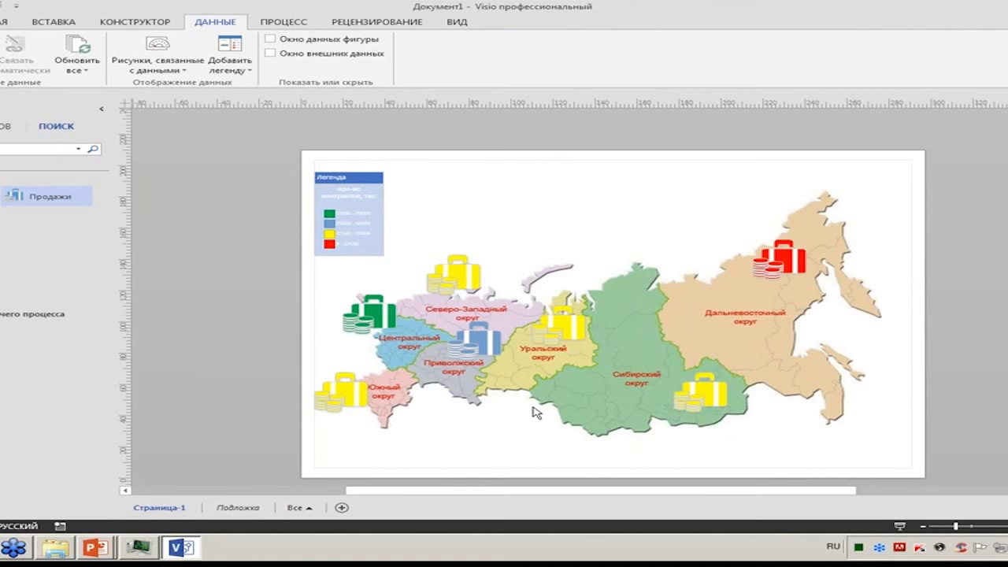
{"action": "key", "text": "F12"}
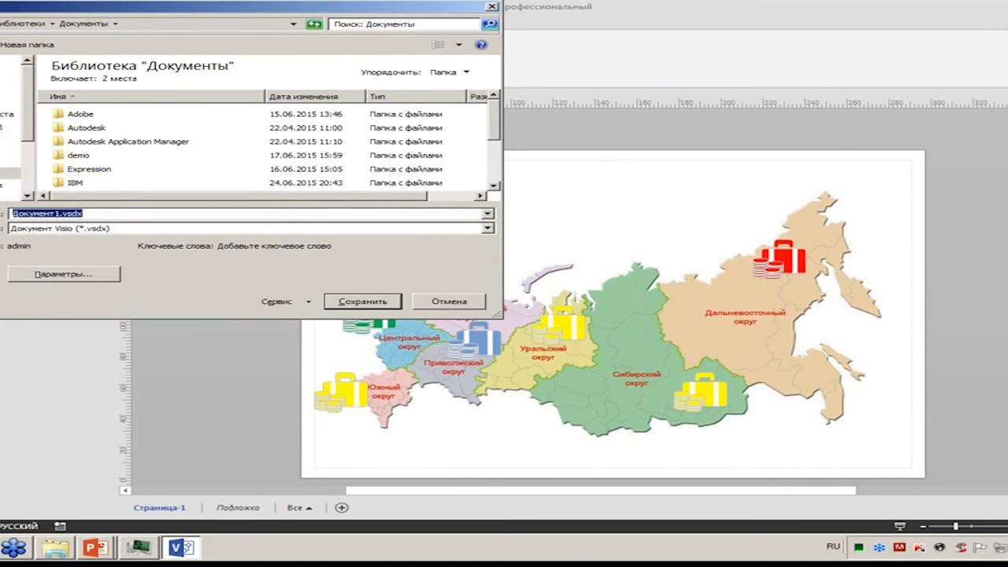
Step: Save the map as a JPEG at quality 100 in Desktop\Seminar 2015-06-25
{"action": "left_click", "coordinate": [12, 126]}
{"action": "double_click", "coordinate": [106, 130]}
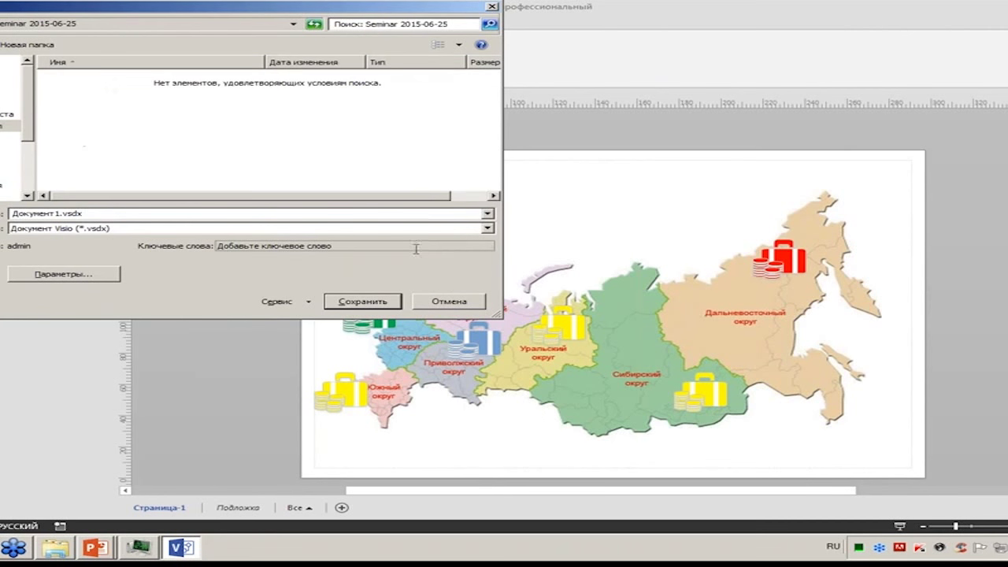
{"action": "left_click", "coordinate": [489, 229]}
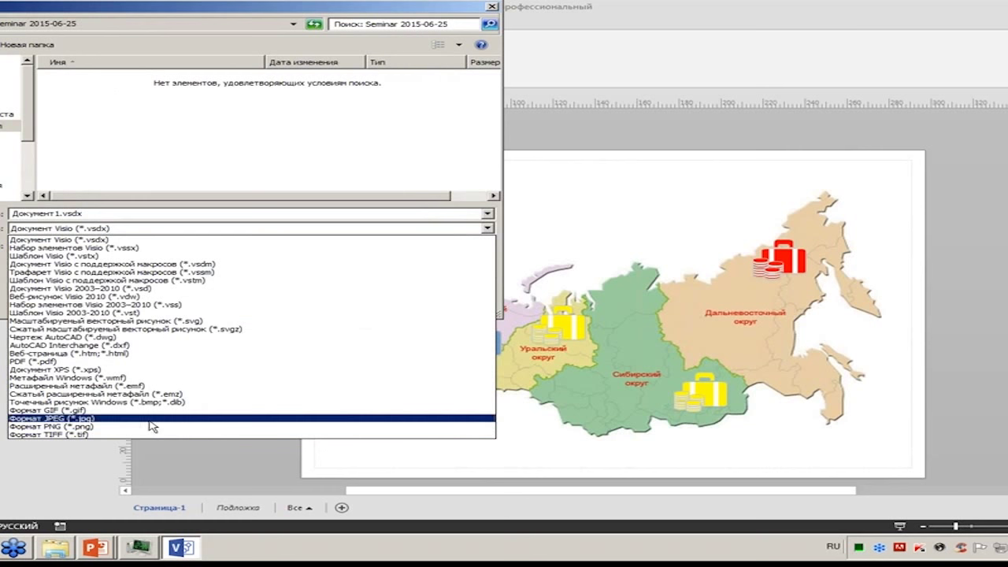
{"action": "left_click", "coordinate": [147, 418]}
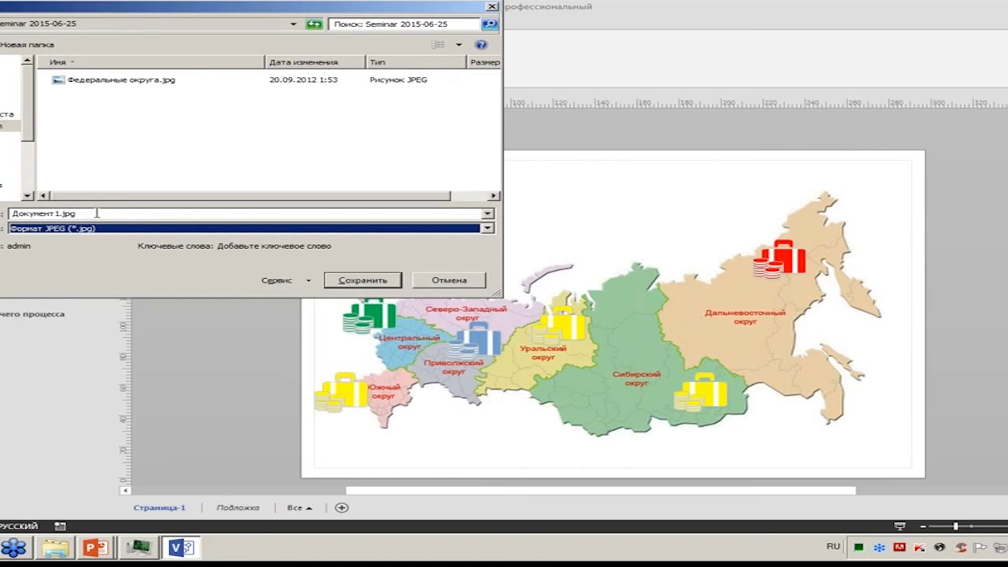
{"action": "left_click", "coordinate": [379, 285]}
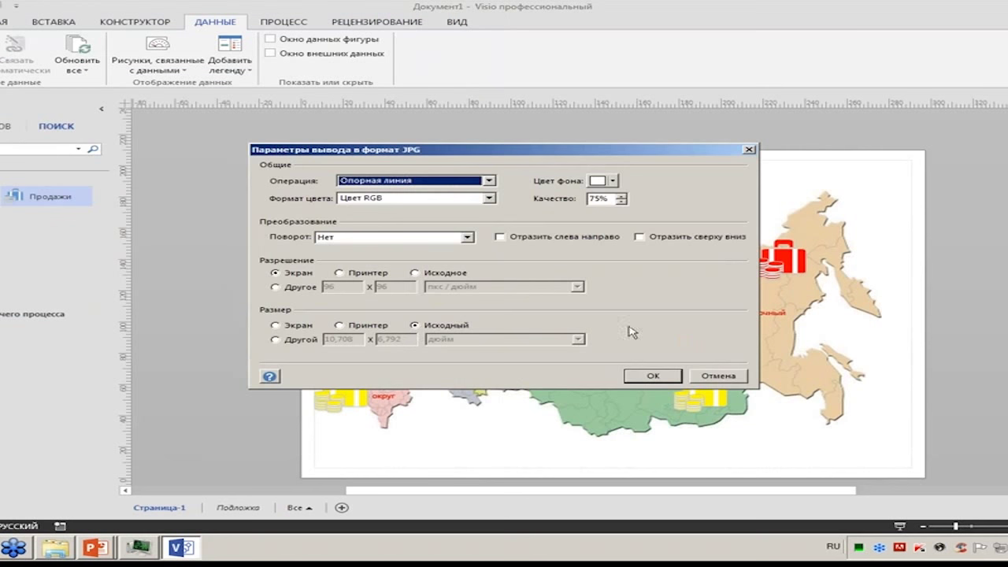
{"action": "left_click_drag", "start_coordinate": [611, 200], "coordinate": [568, 193]}
{"action": "type", "text": "100"}
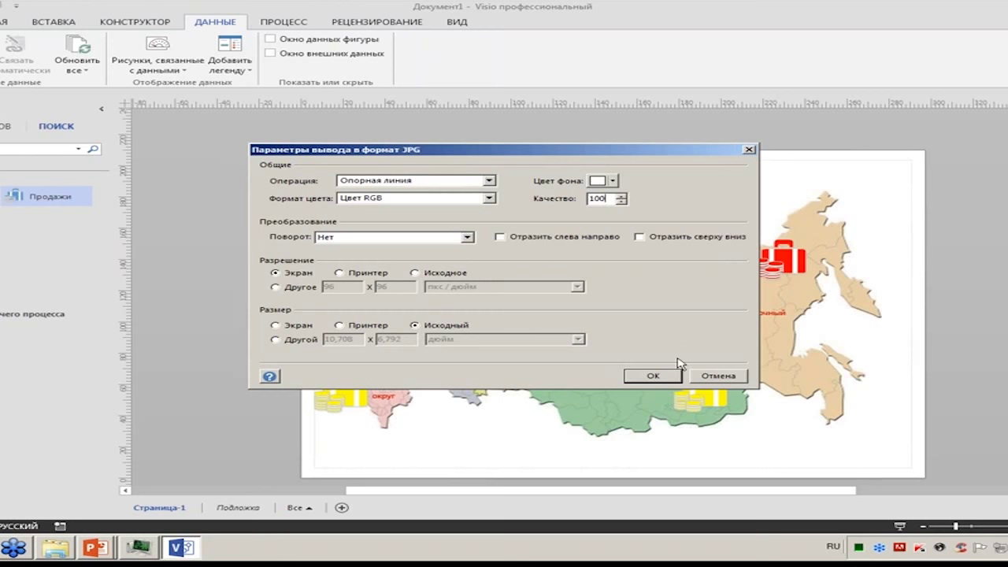
{"action": "left_click", "coordinate": [652, 375]}
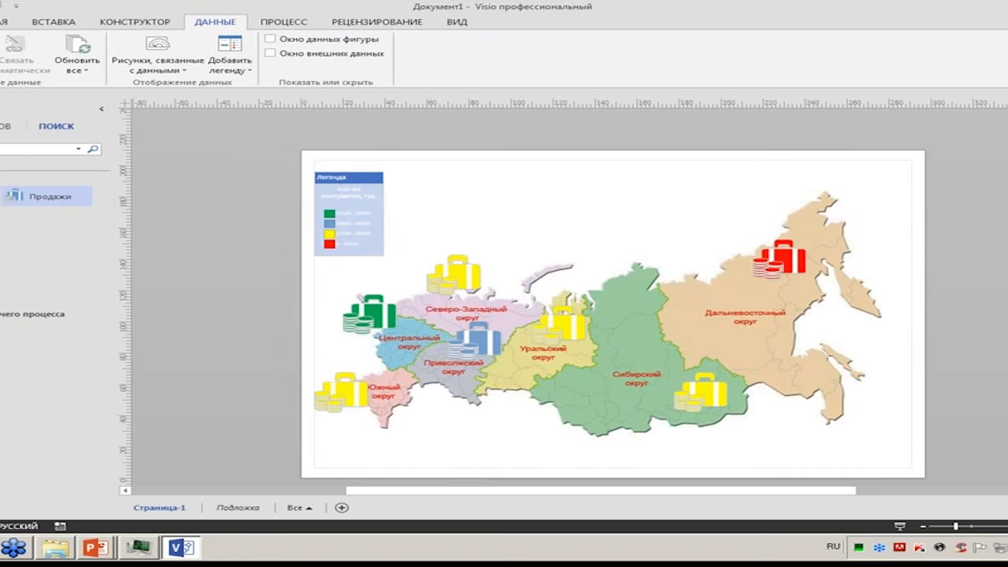
{"action": "left_click", "coordinate": [57, 547]}
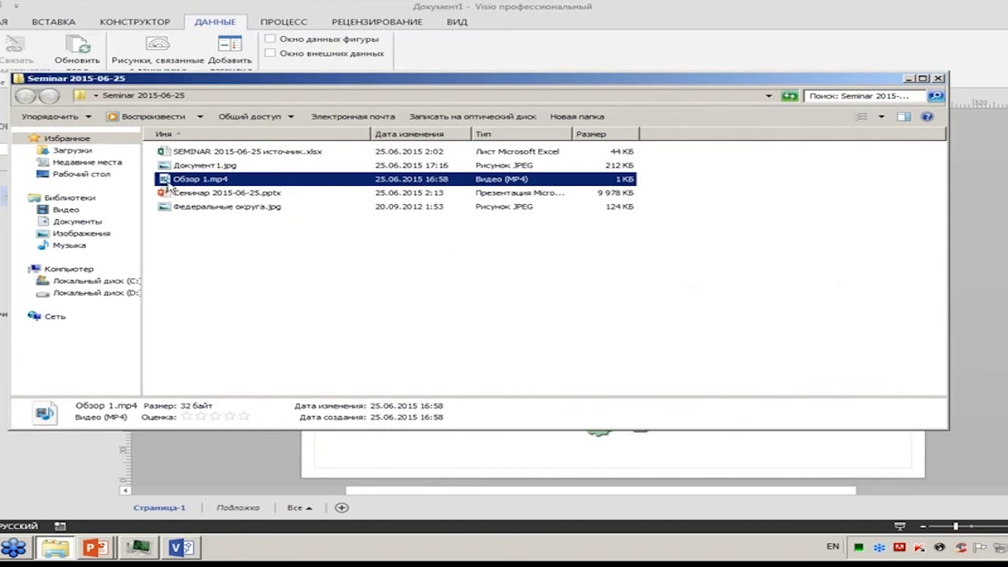
{"action": "double_click", "coordinate": [228, 167]}
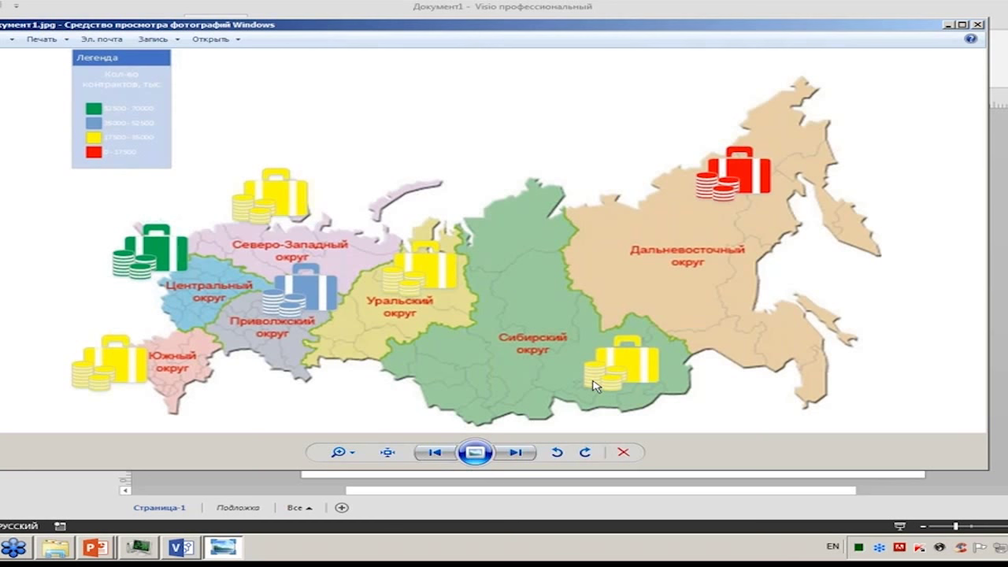
{"action": "left_click", "coordinate": [976, 24]}
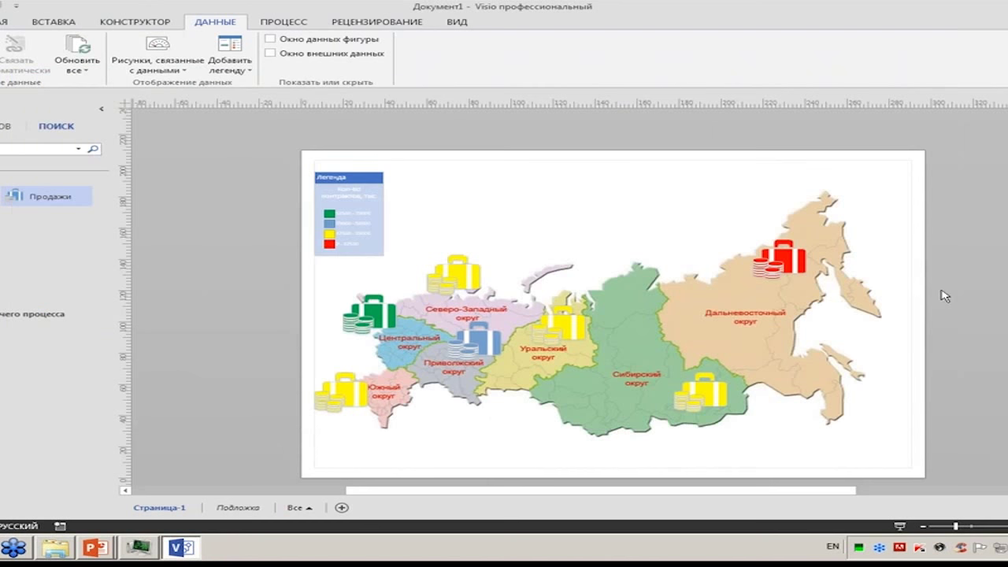
{"action": "left_click", "coordinate": [908, 79]}
Step: Switch back to the running slideshow and navigate to slide 4, the PowerView map
{"action": "left_click", "coordinate": [108, 536]}
{"action": "left_click", "coordinate": [102, 520]}
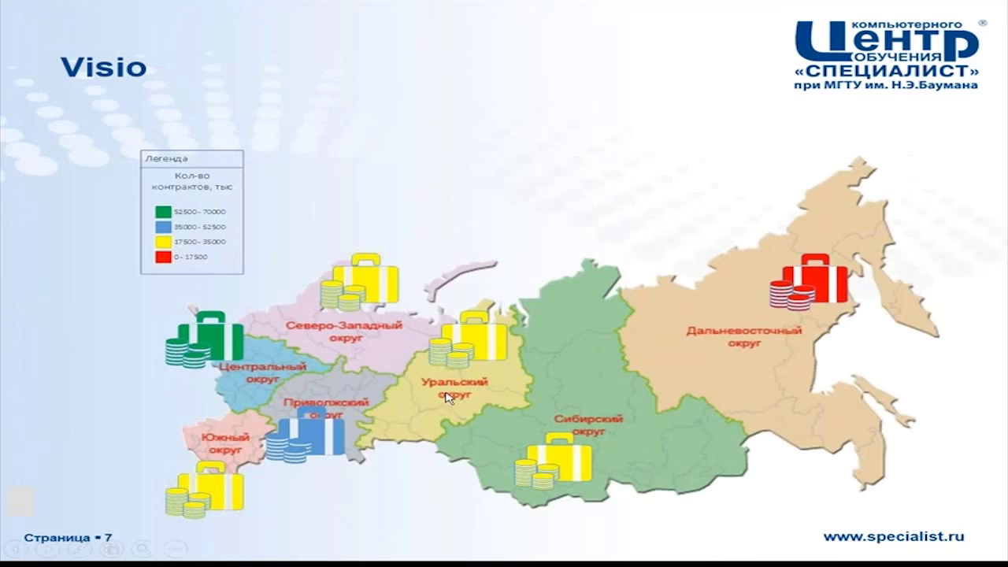
{"action": "key", "text": "Left"}
{"action": "key", "text": "Left"}
{"action": "key", "text": "Left"}
{"action": "key", "text": "Left"}
{"action": "key", "text": "Left"}
{"action": "key", "text": "Left"}
{"action": "key", "text": "Right"}
{"action": "key", "text": "Right"}
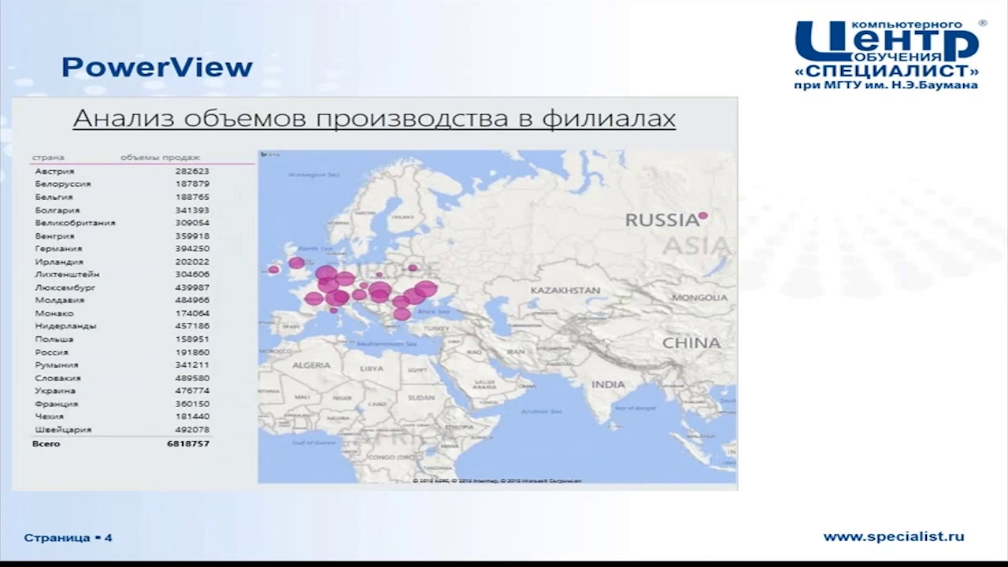
Step: Advance to the PowerMap slide and reveal its map images
{"action": "key", "text": "Right"}
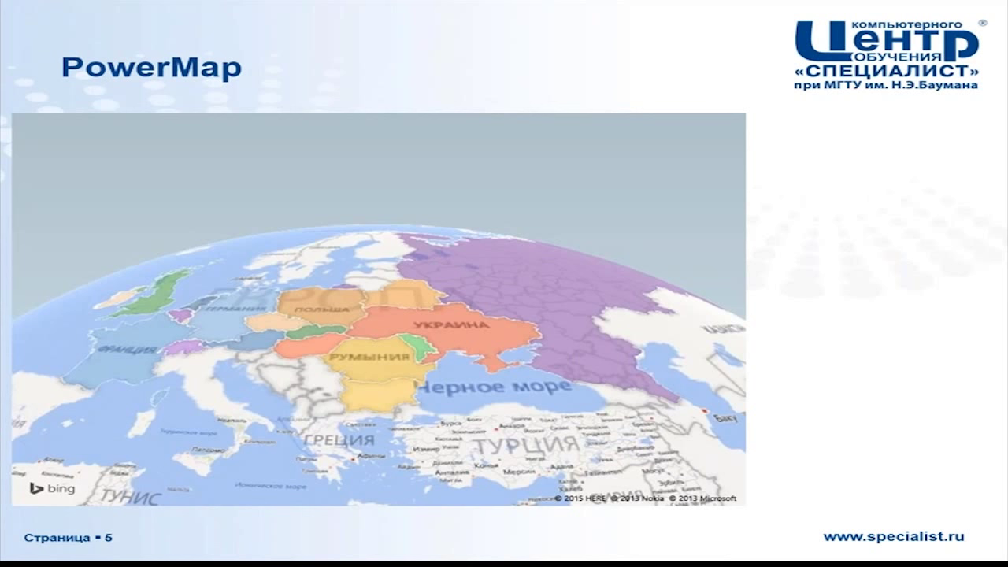
{"action": "key", "text": "Right"}
{"action": "key", "text": "Right"}
{"action": "key", "text": "Right"}
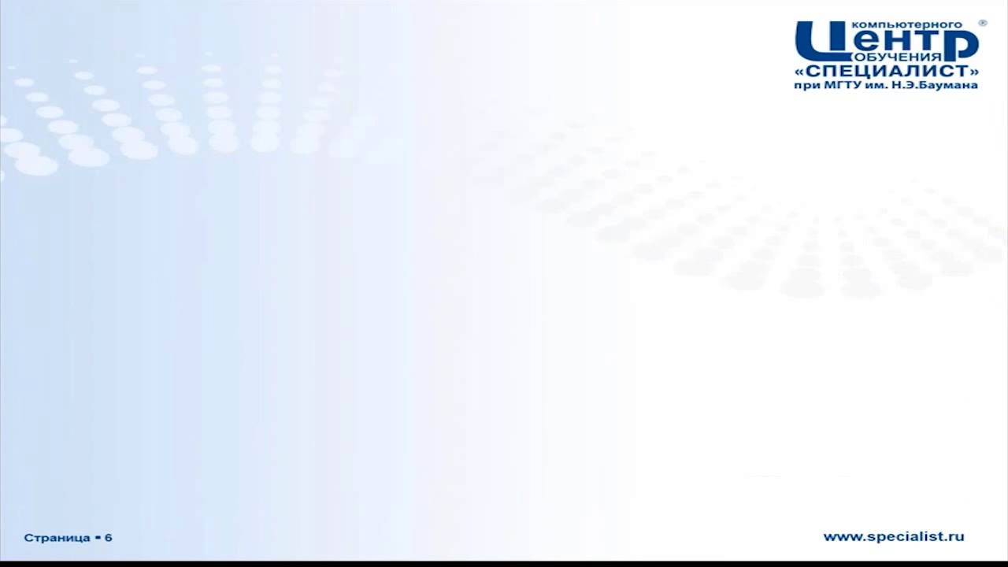
{"action": "key", "text": "Right"}
{"action": "key", "text": "Right"}
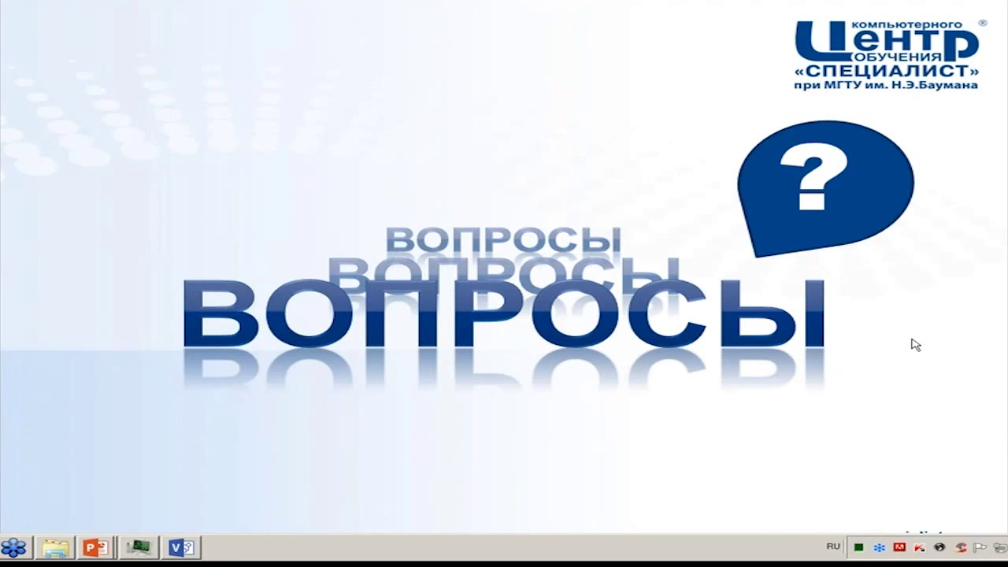
Step: Refocus the full-screen slideshow and advance to the closing 'Спасибо за внимание!' slide
{"action": "left_click", "coordinate": [587, 186]}
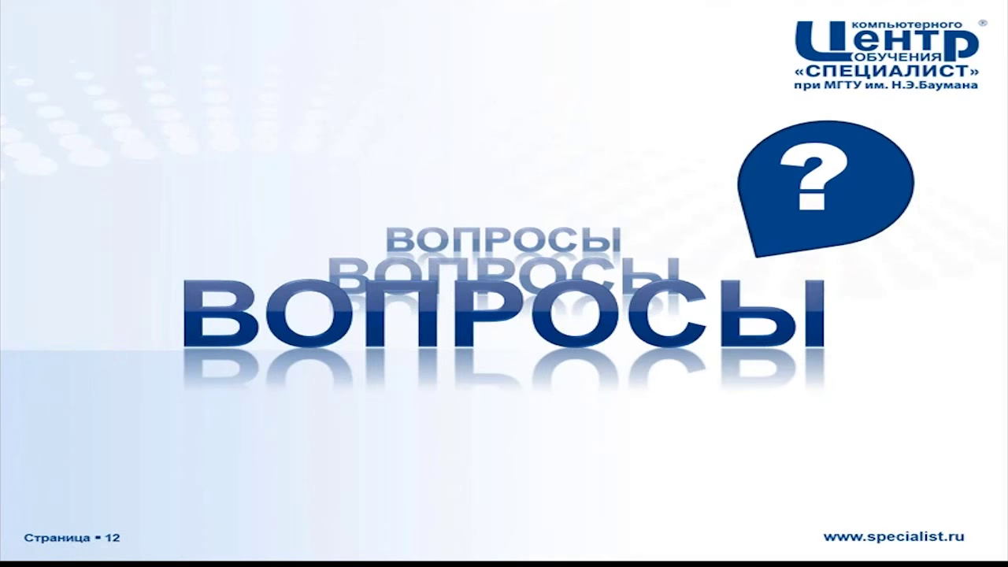
{"action": "key", "text": "Right"}
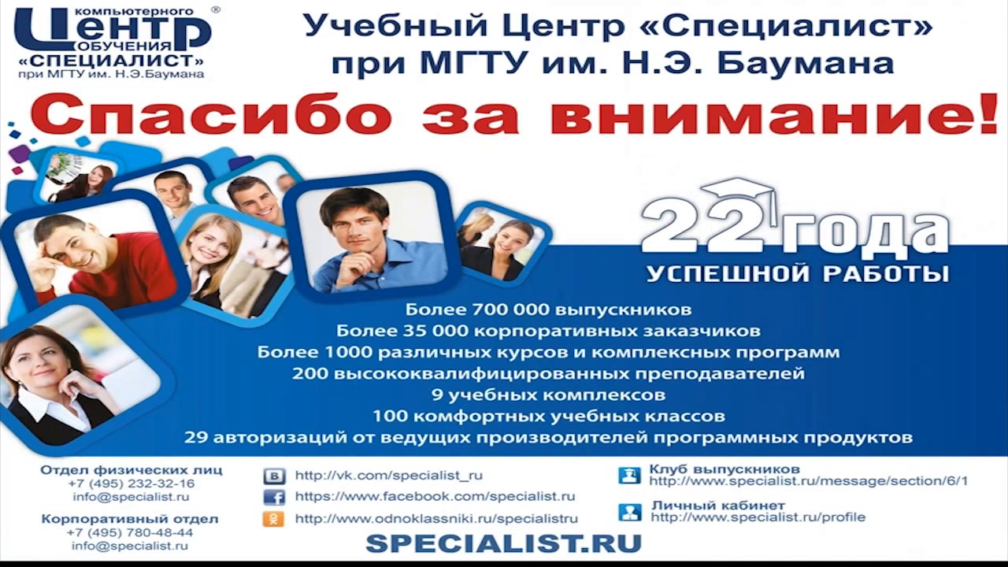